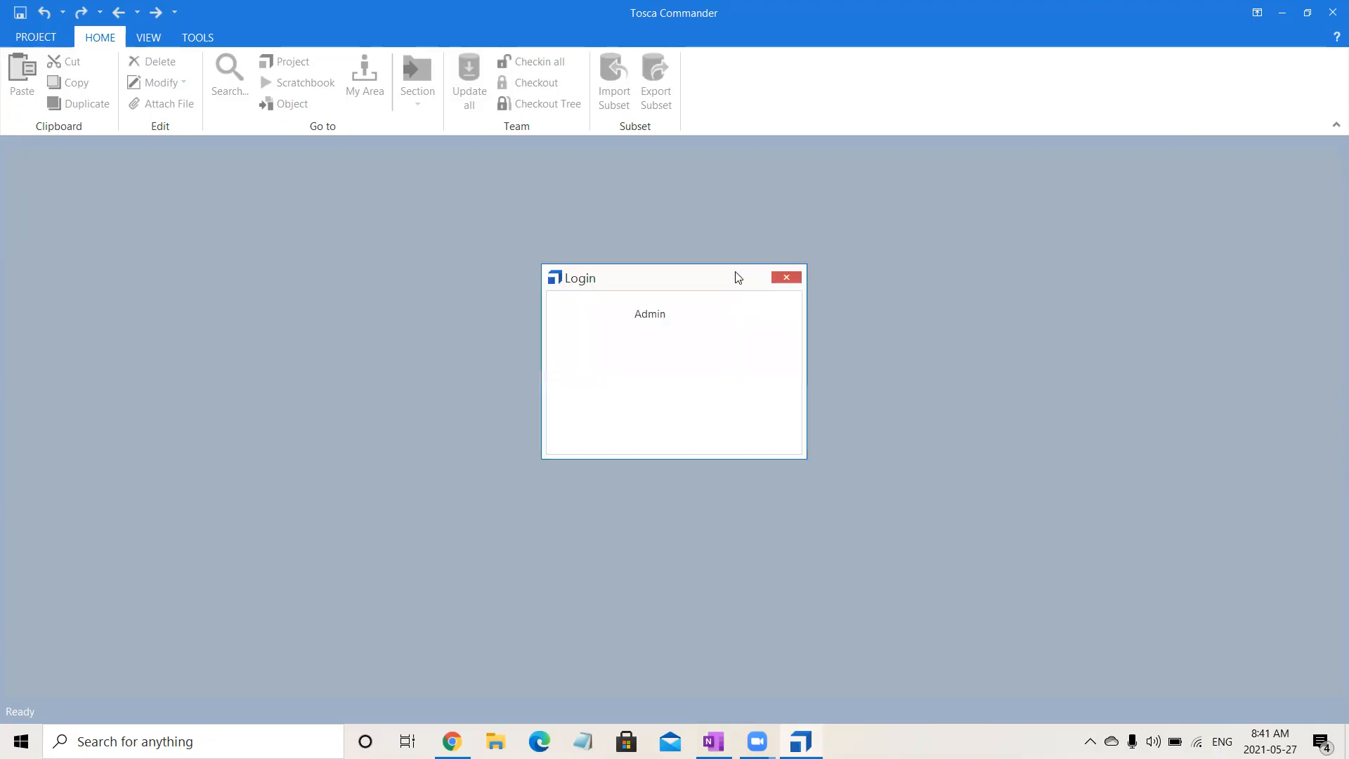
- Log in to the Batch 15 Multi workspace as Admin and open the TestCaseDesign section
left_click(617, 384)
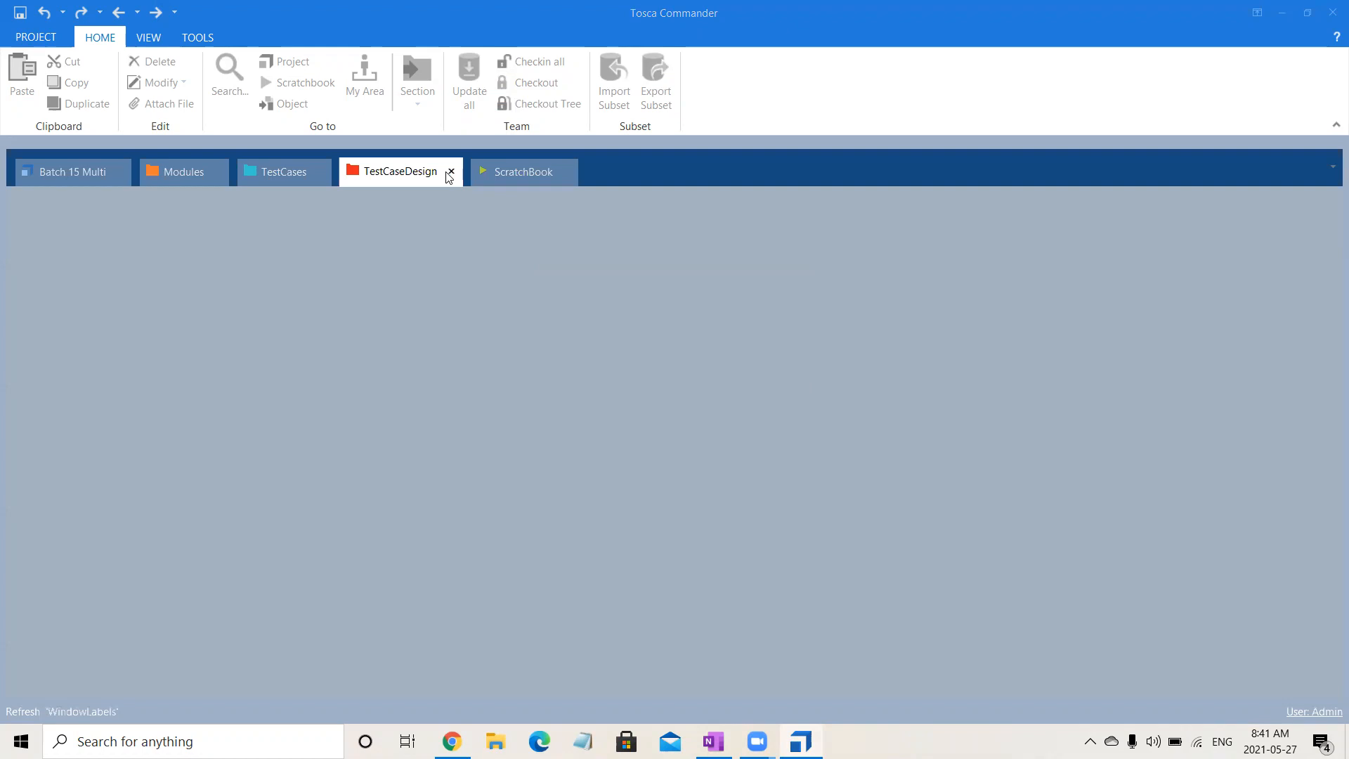
left_click(447, 175)
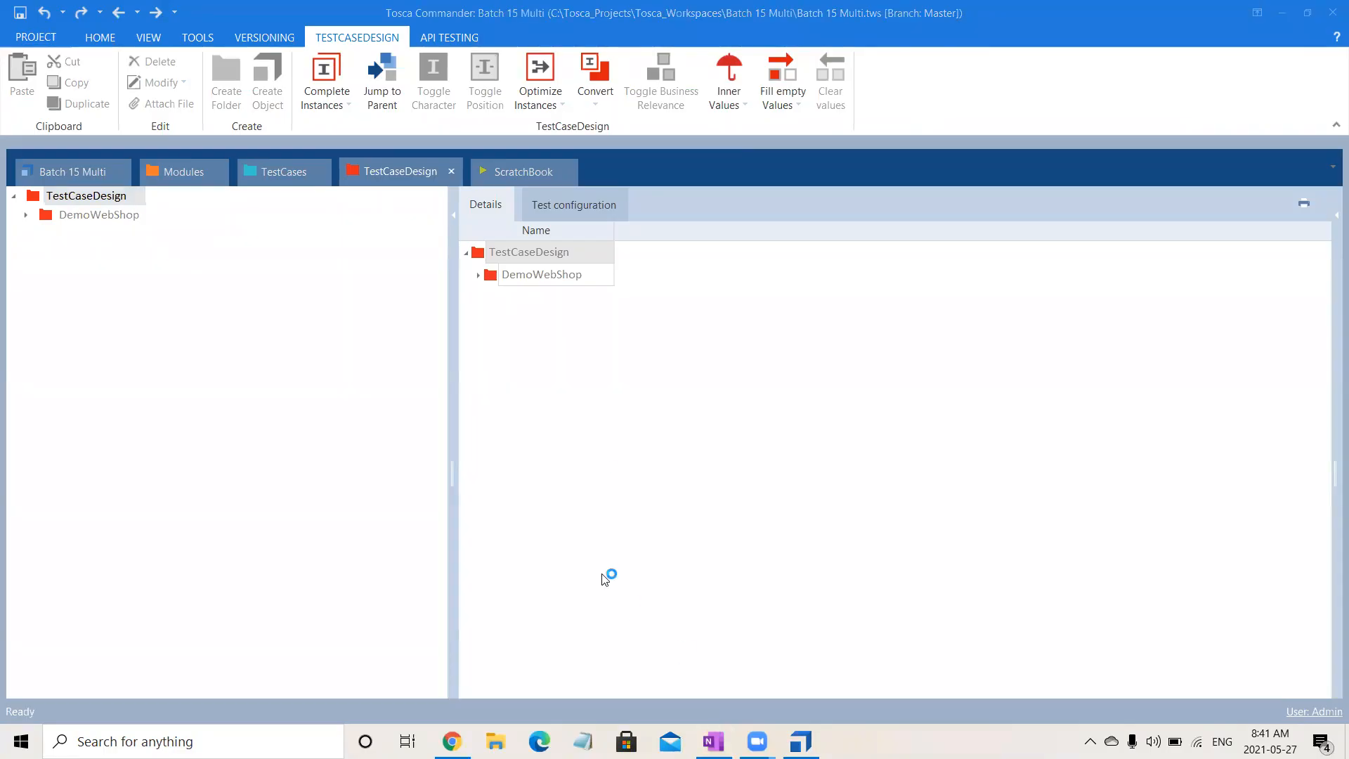
left_click(415, 182)
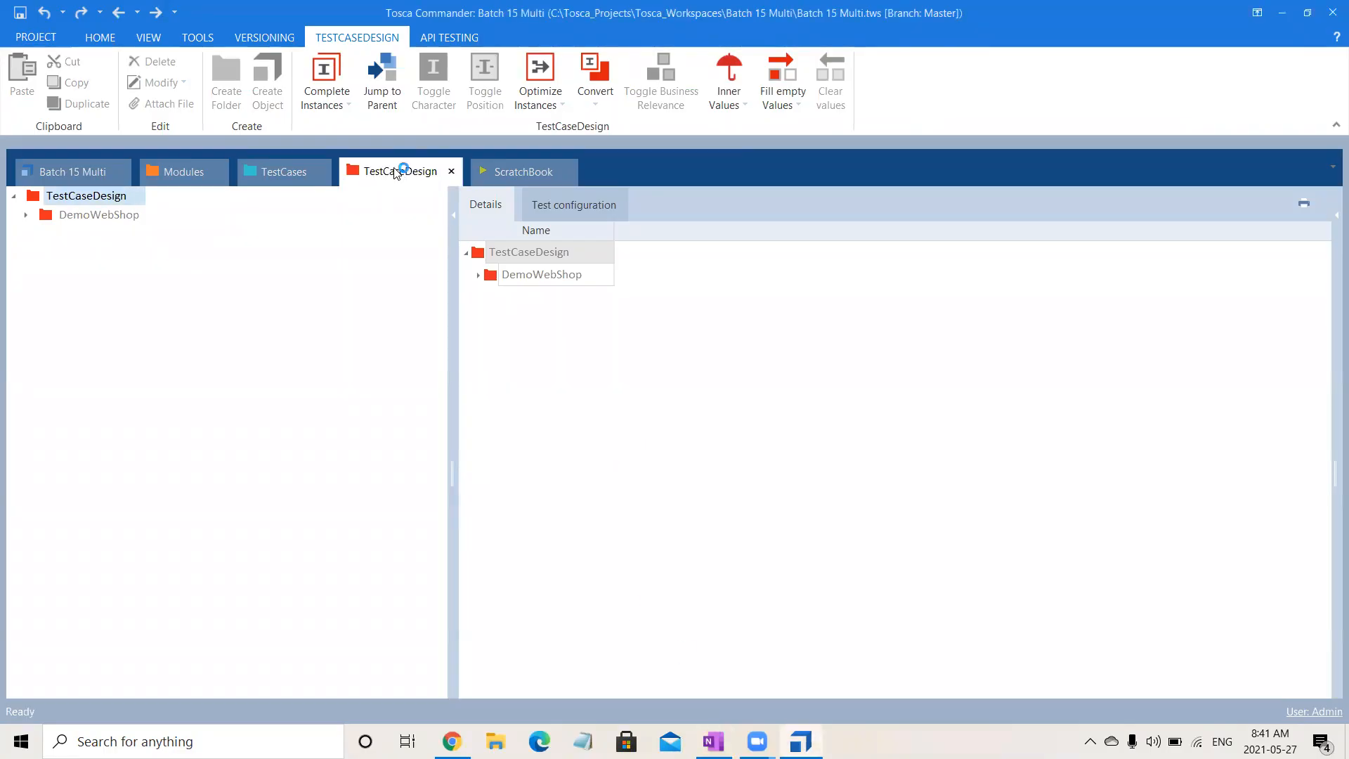
- Check out the whole TestCaseDesign tree, including the TestSheet and Login sheets under DemoWebShop
left_click(26, 214)
left_click(75, 255)
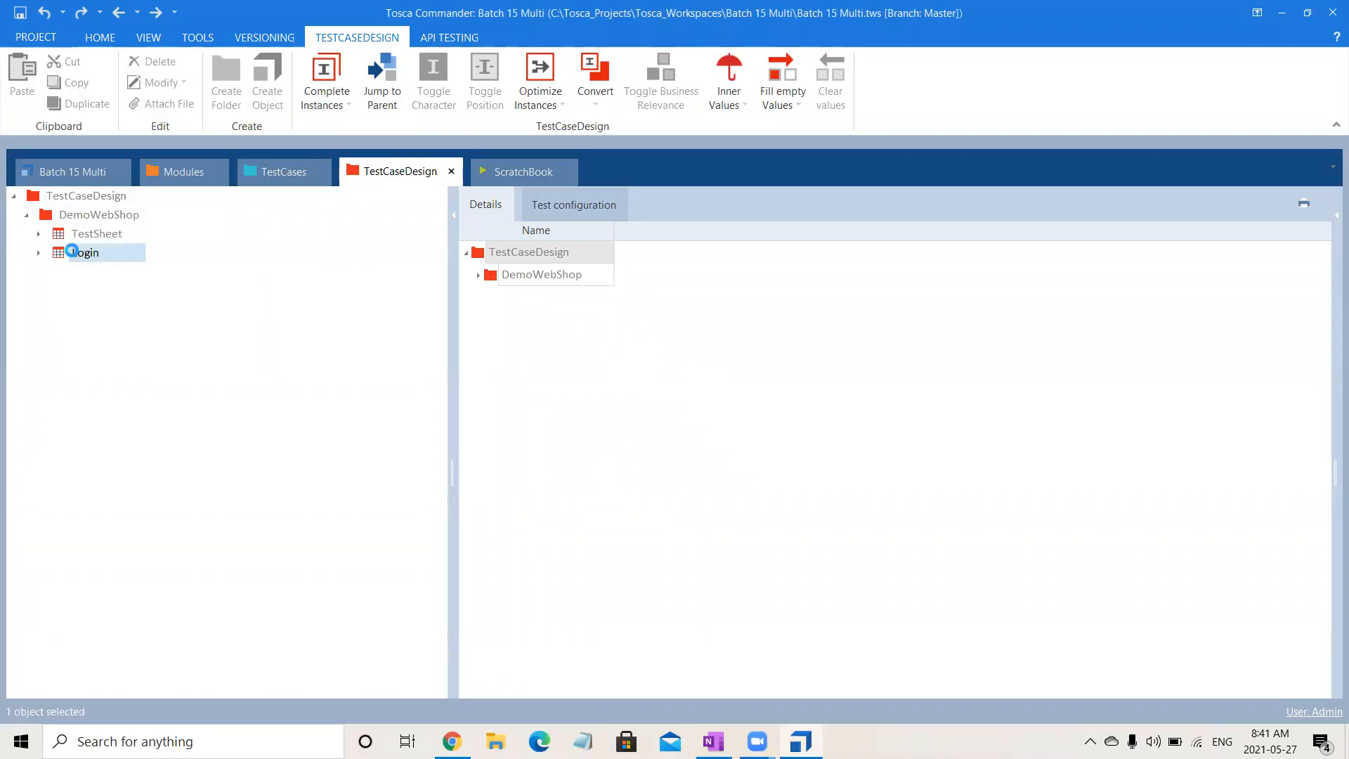
left_click(98, 196)
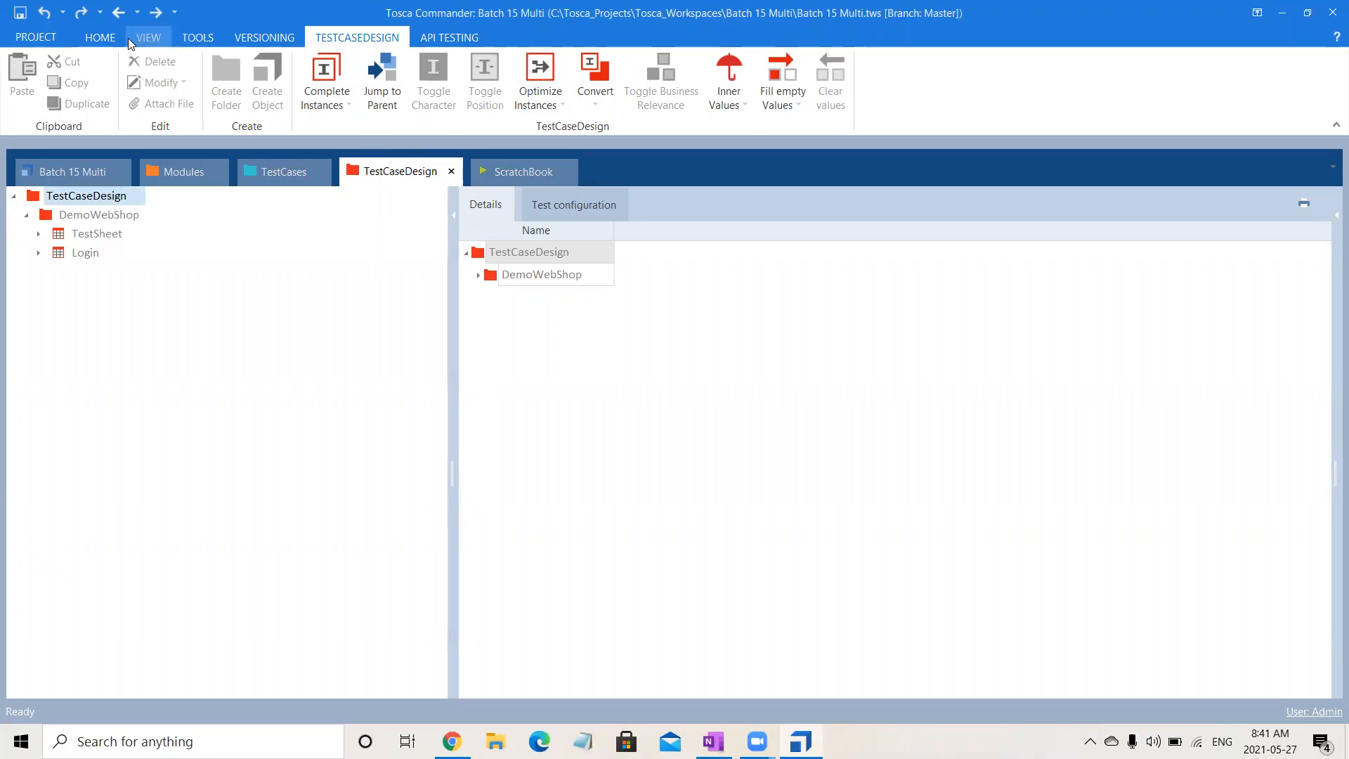
left_click(100, 37)
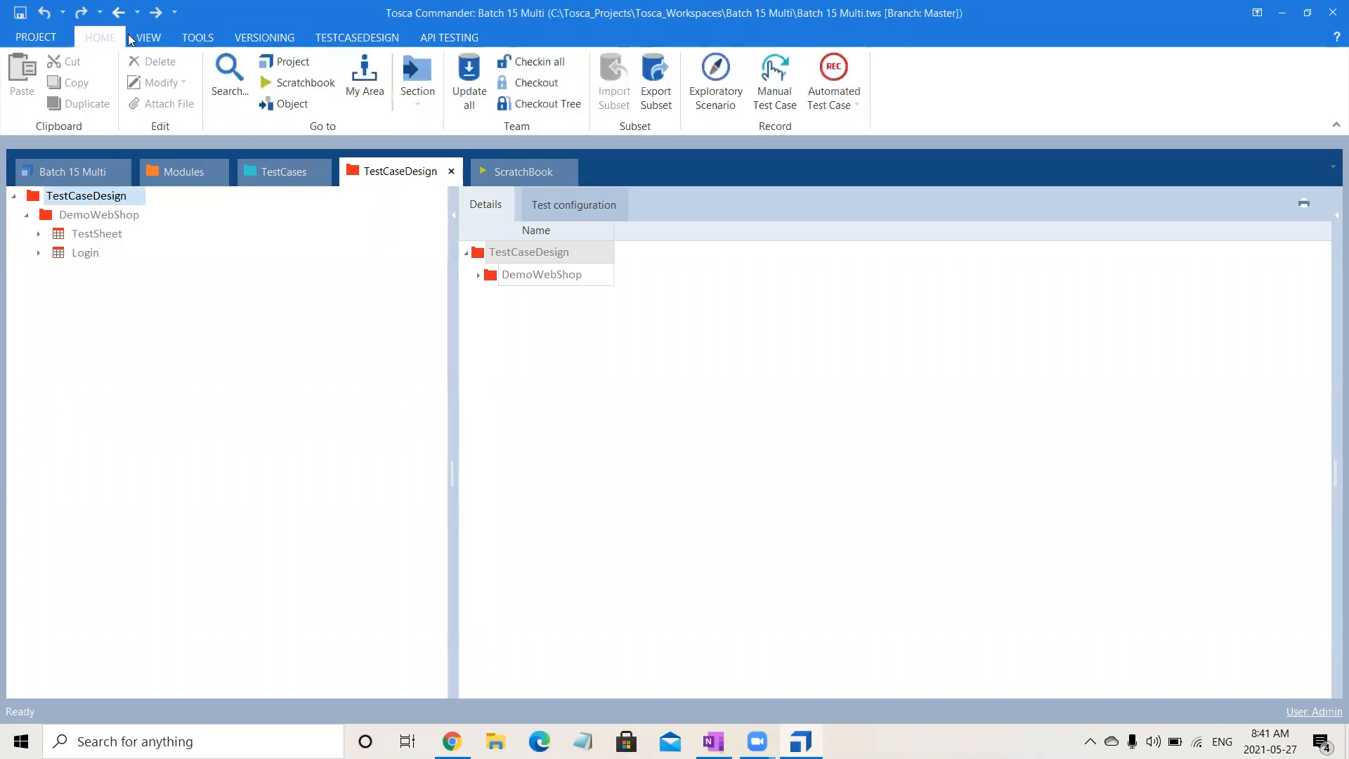
left_click(537, 104)
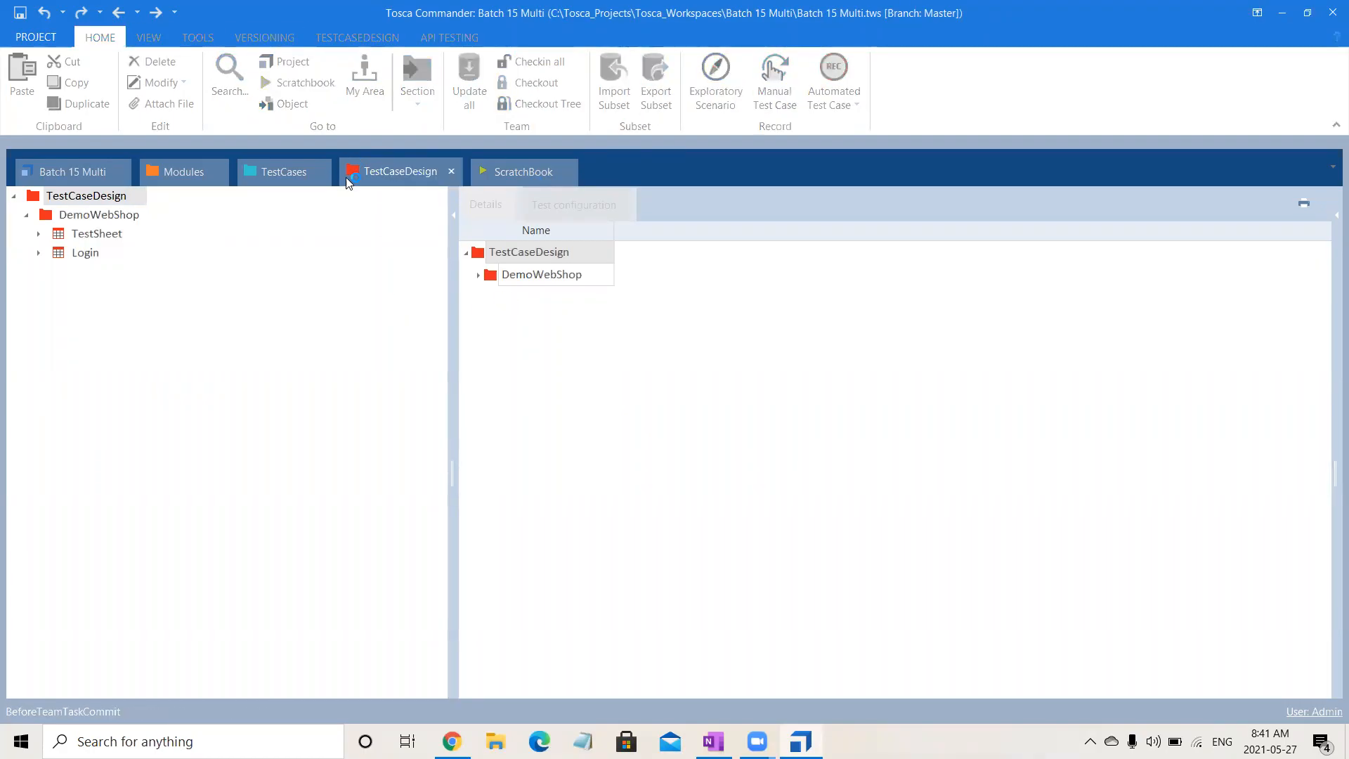
- Check out the DemoWebShop folder in TestCases together with its whole tree
left_click(278, 173)
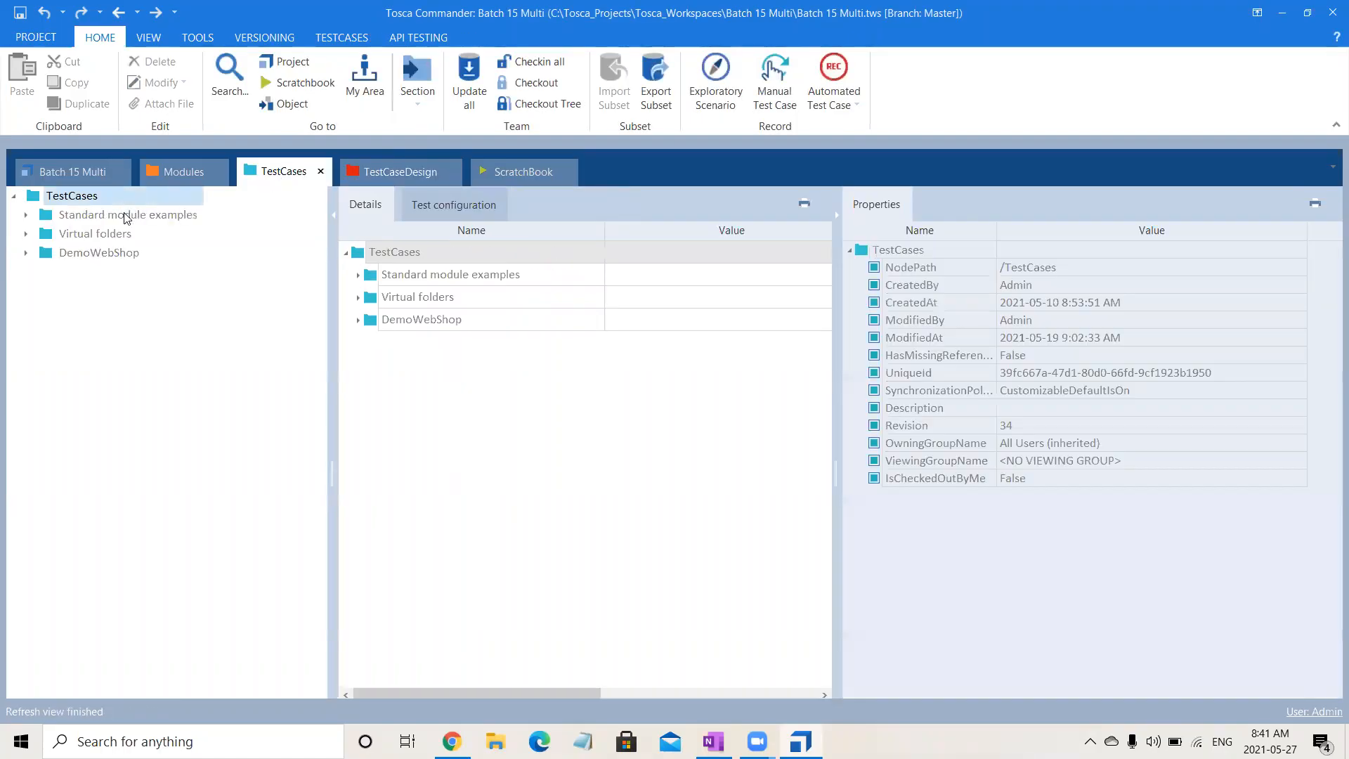
left_click(116, 257)
left_click(523, 107)
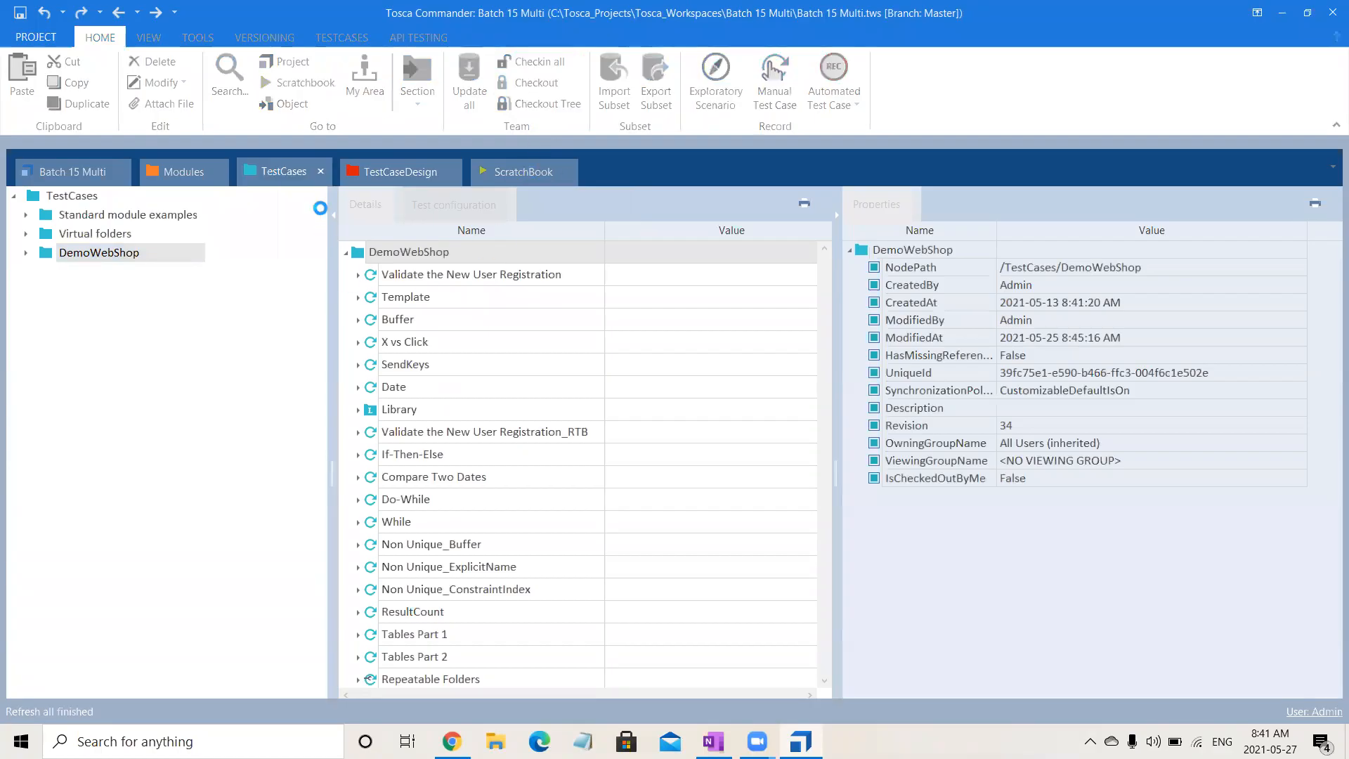
- Fully expand the Login test sheet in TestCaseDesign and review its instances and attribute values
left_click(398, 176)
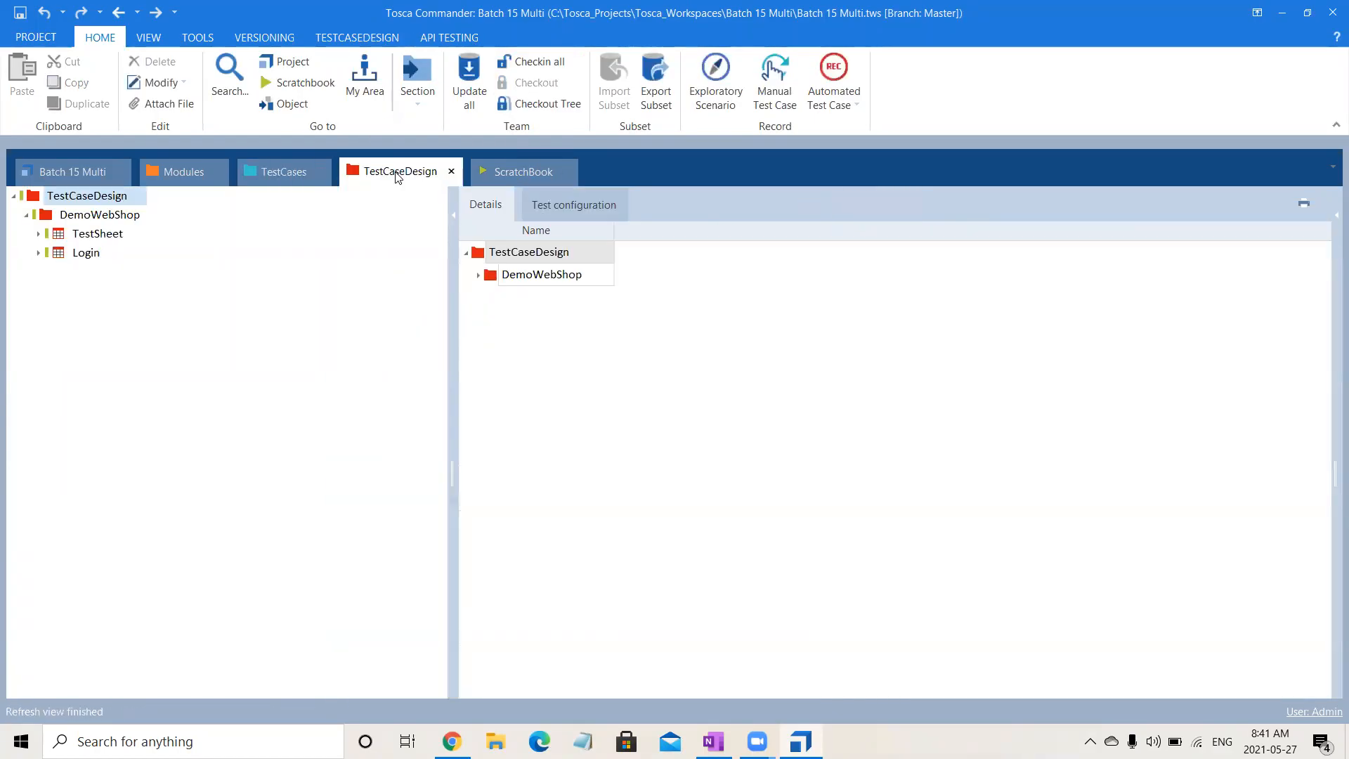
left_click(38, 254)
left_click(76, 260)
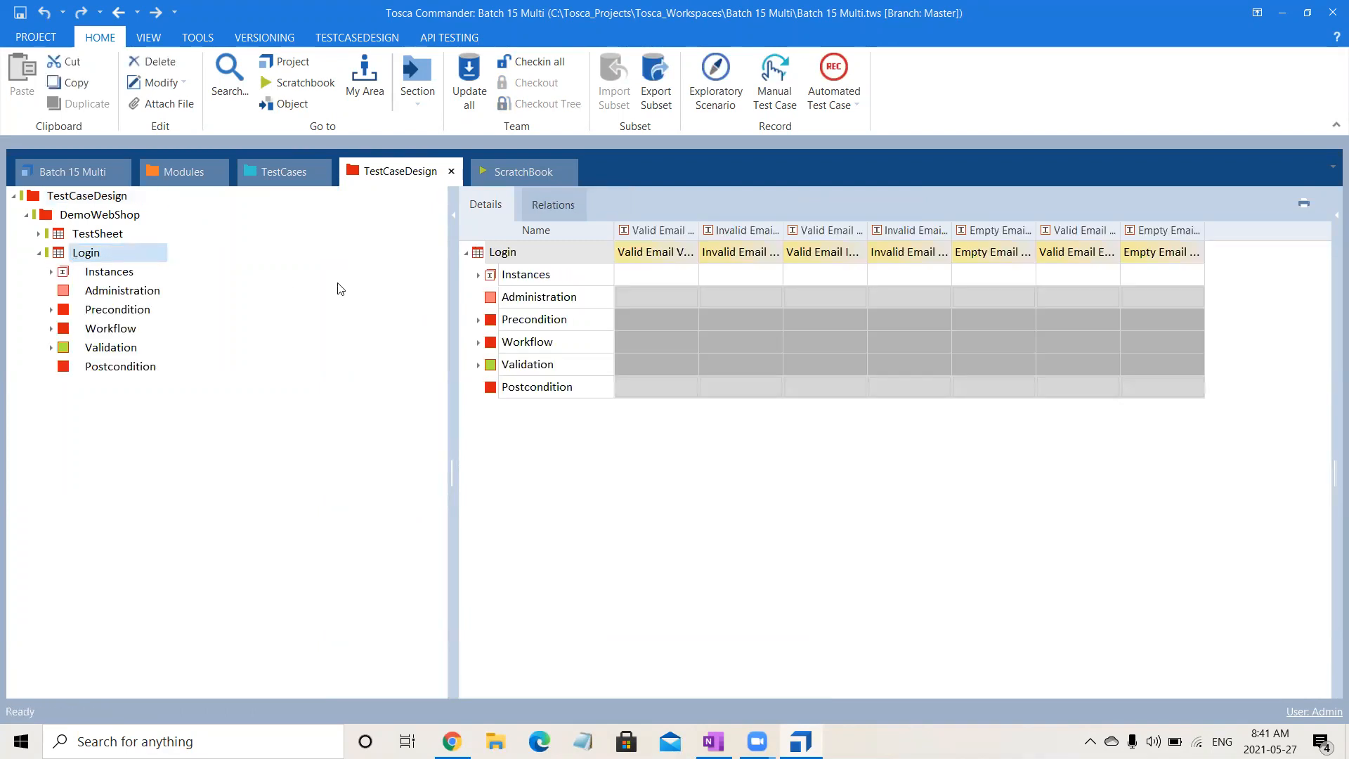
left_click(557, 250)
left_click(557, 250)
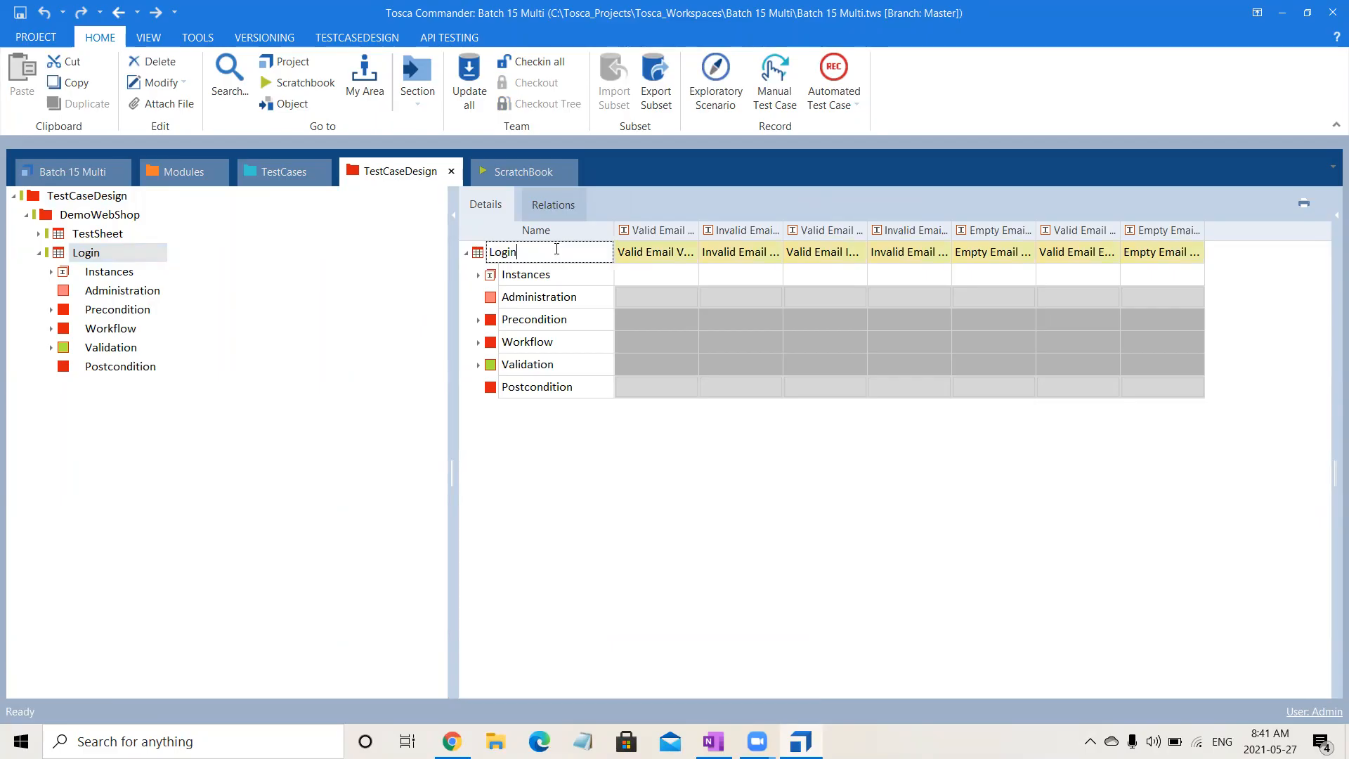
right_click(557, 252)
left_click(478, 260)
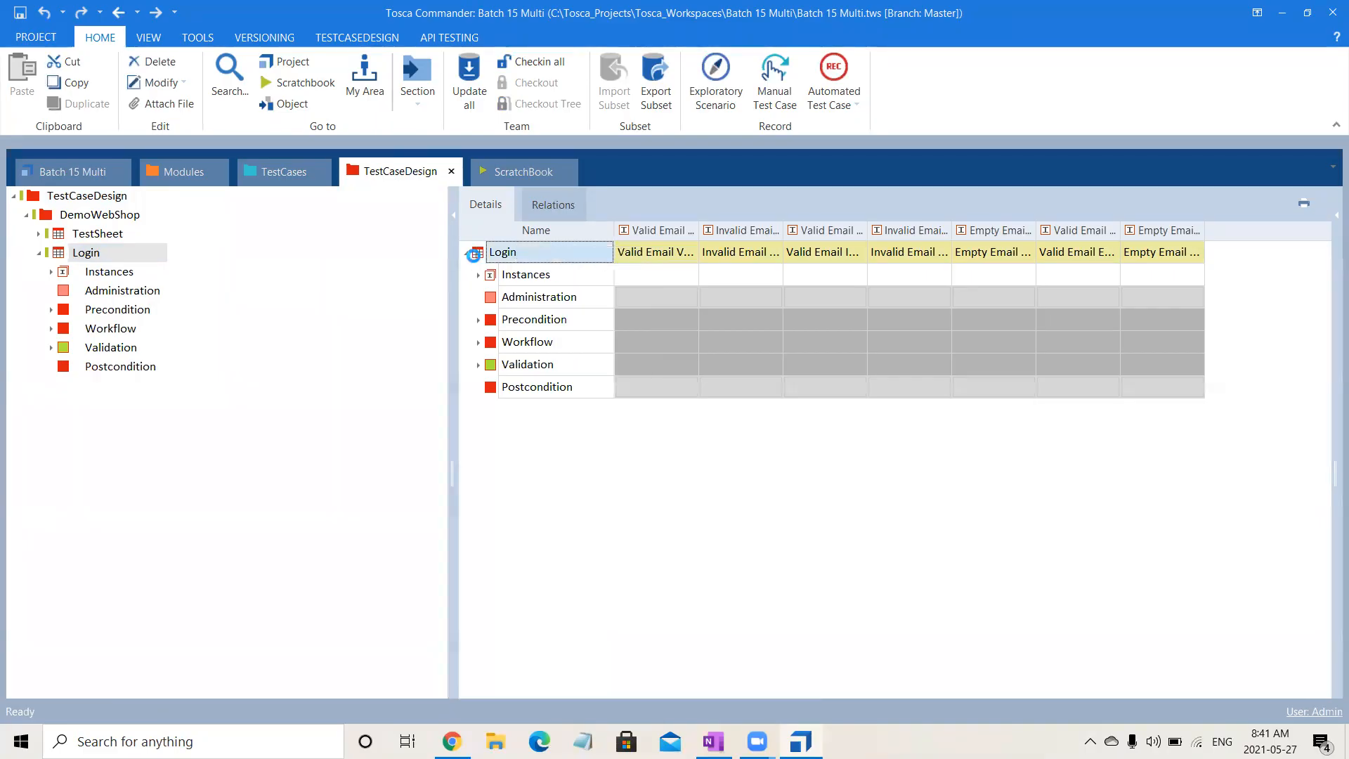
right_click(477, 259)
left_click(618, 218)
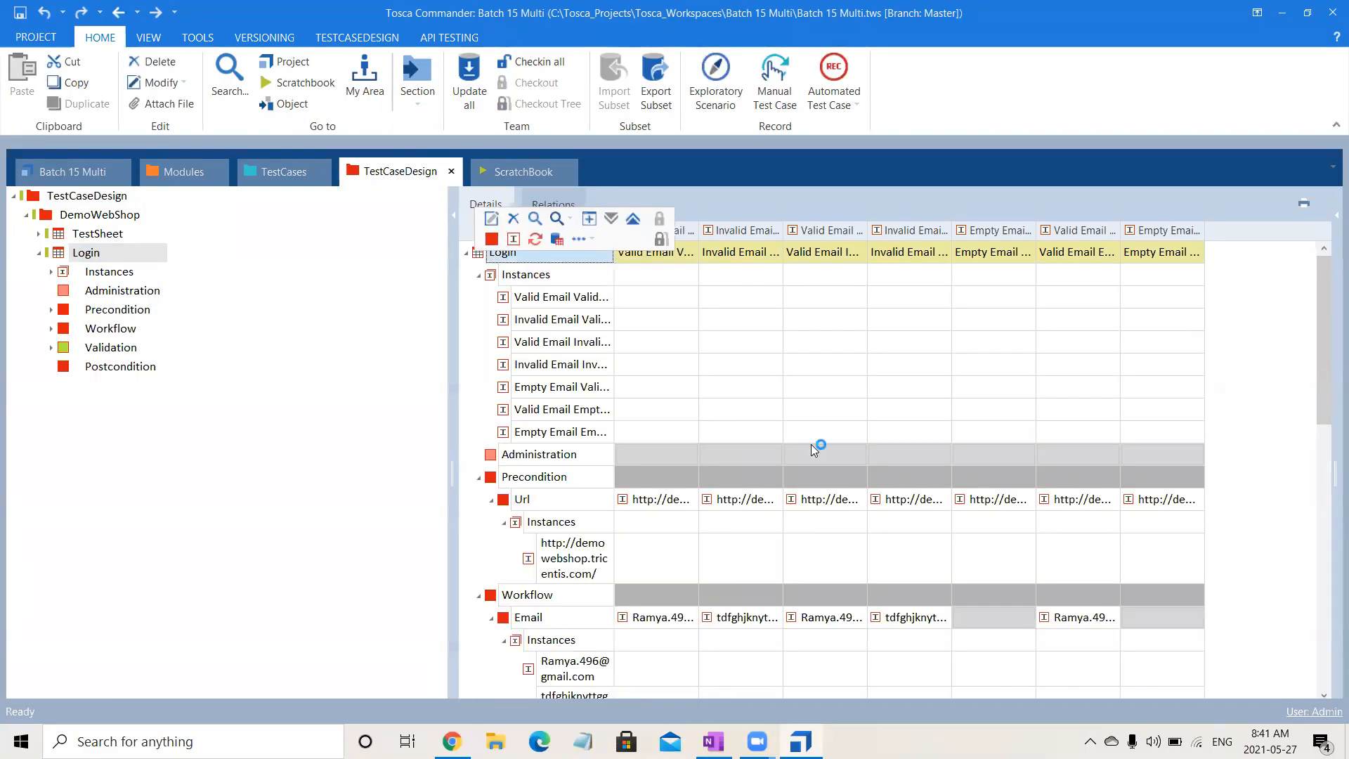
scroll(1326, 379, "down", 5)
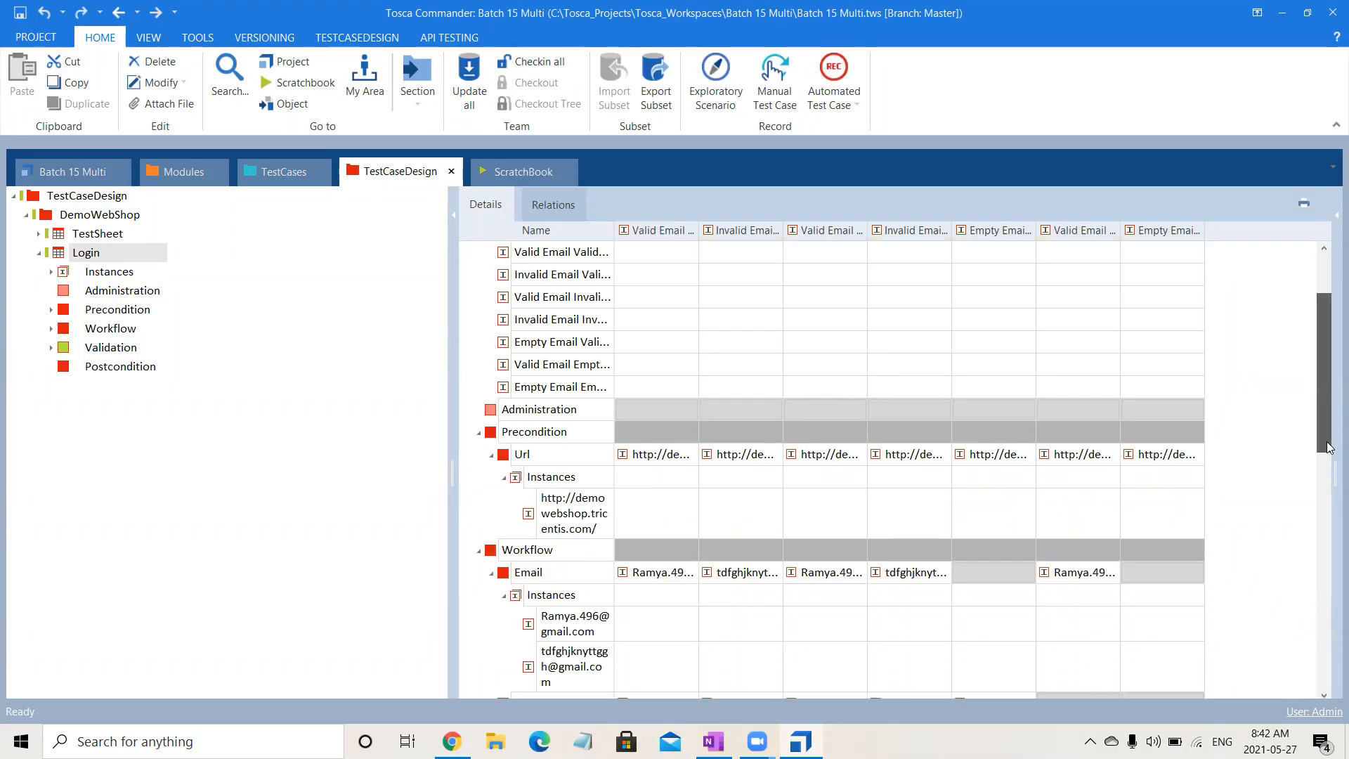
left_click_drag(1326, 472, 1328, 689)
left_click_drag(1327, 616, 1328, 372)
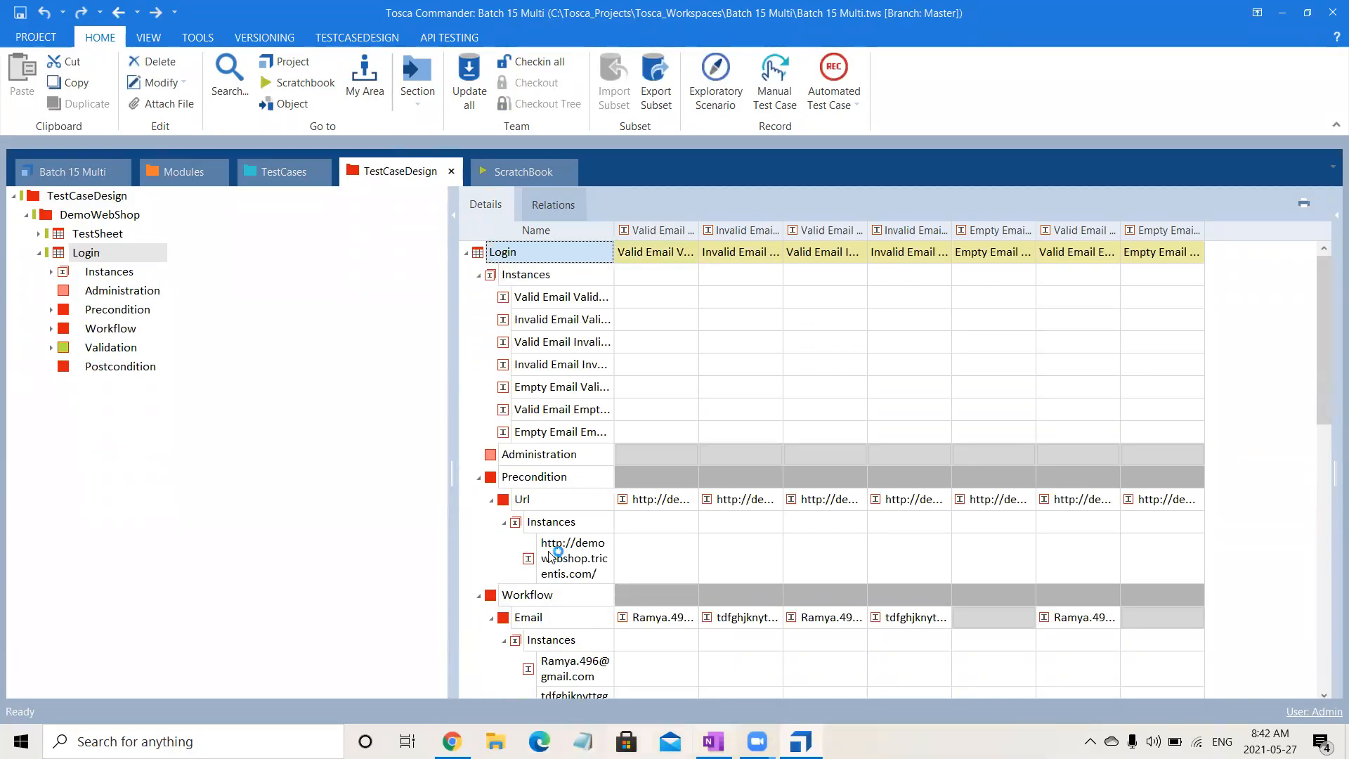
- Link the Login test sheet from TestCaseDesign to the Validate User Login template under DemoWebShop in TestCases
left_click(283, 173)
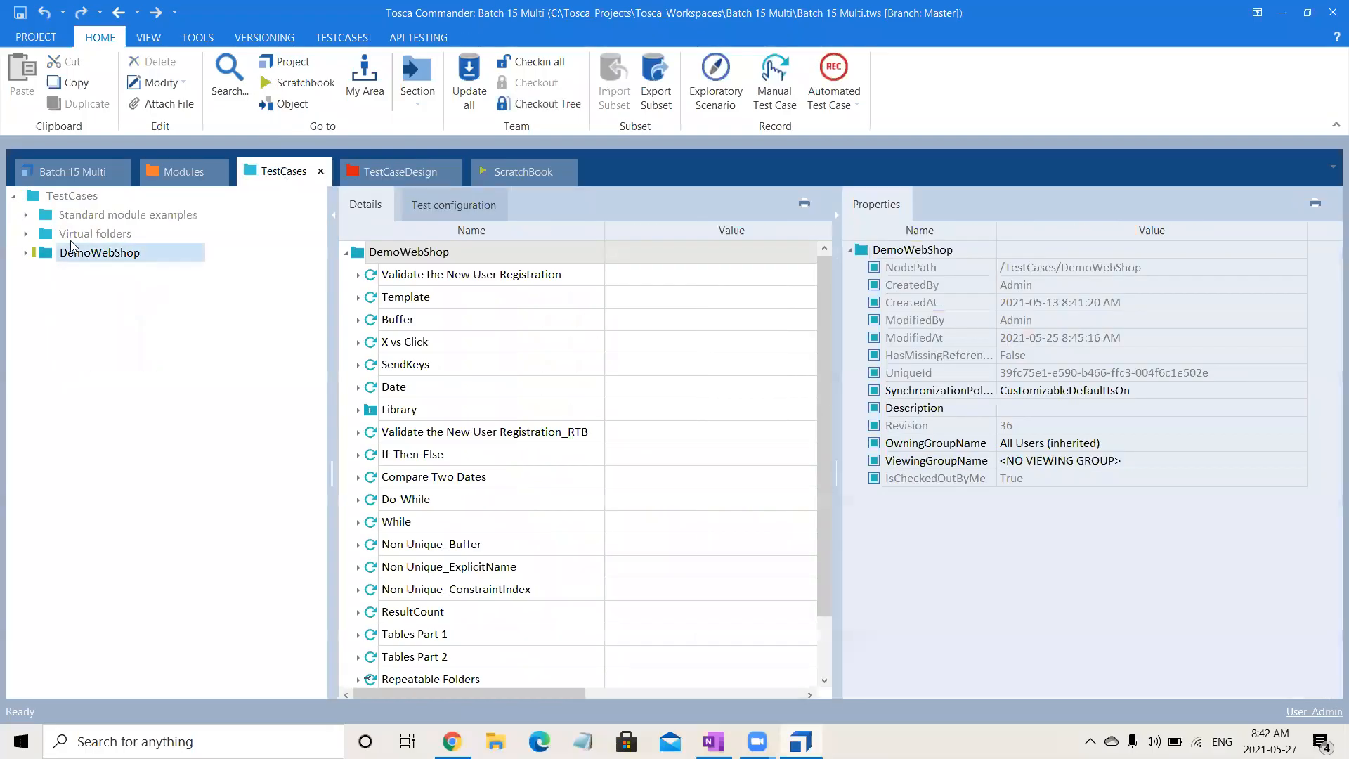
left_click(26, 253)
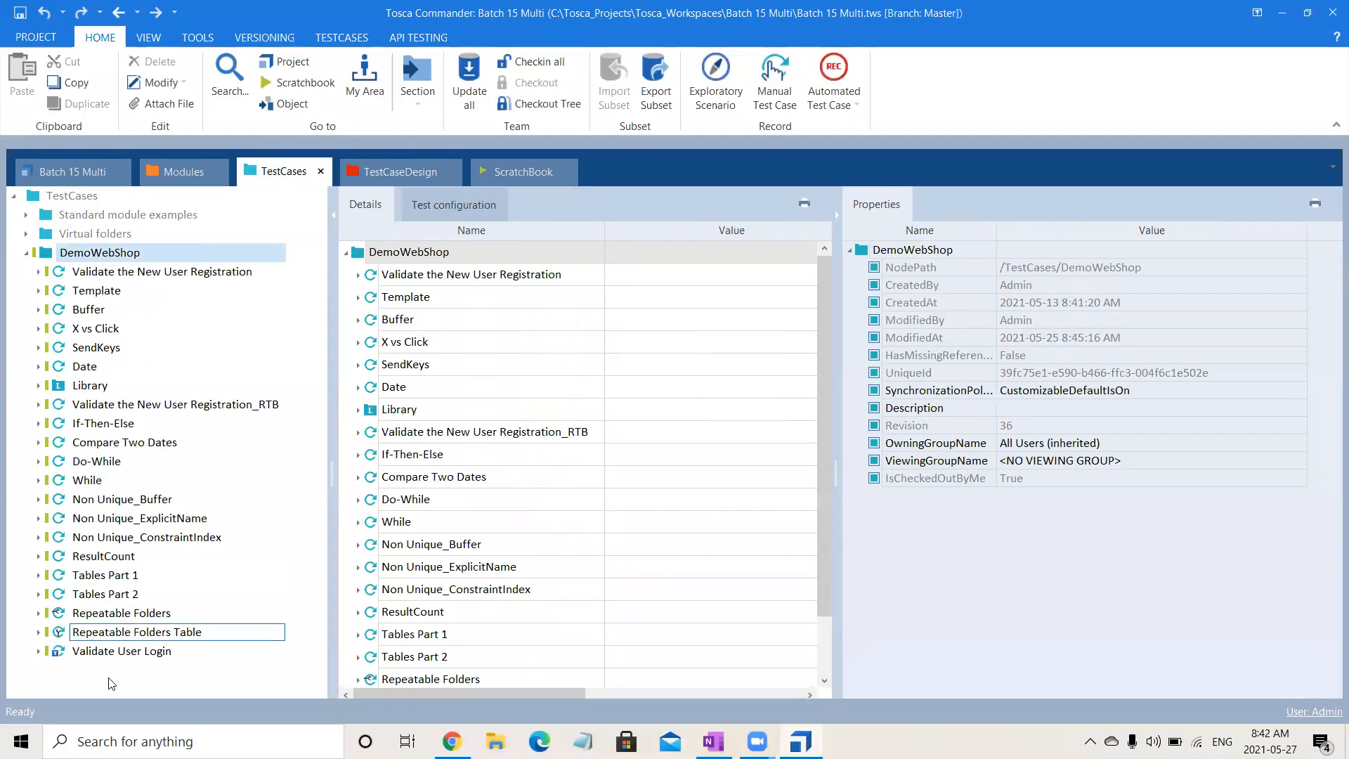
left_click(148, 652)
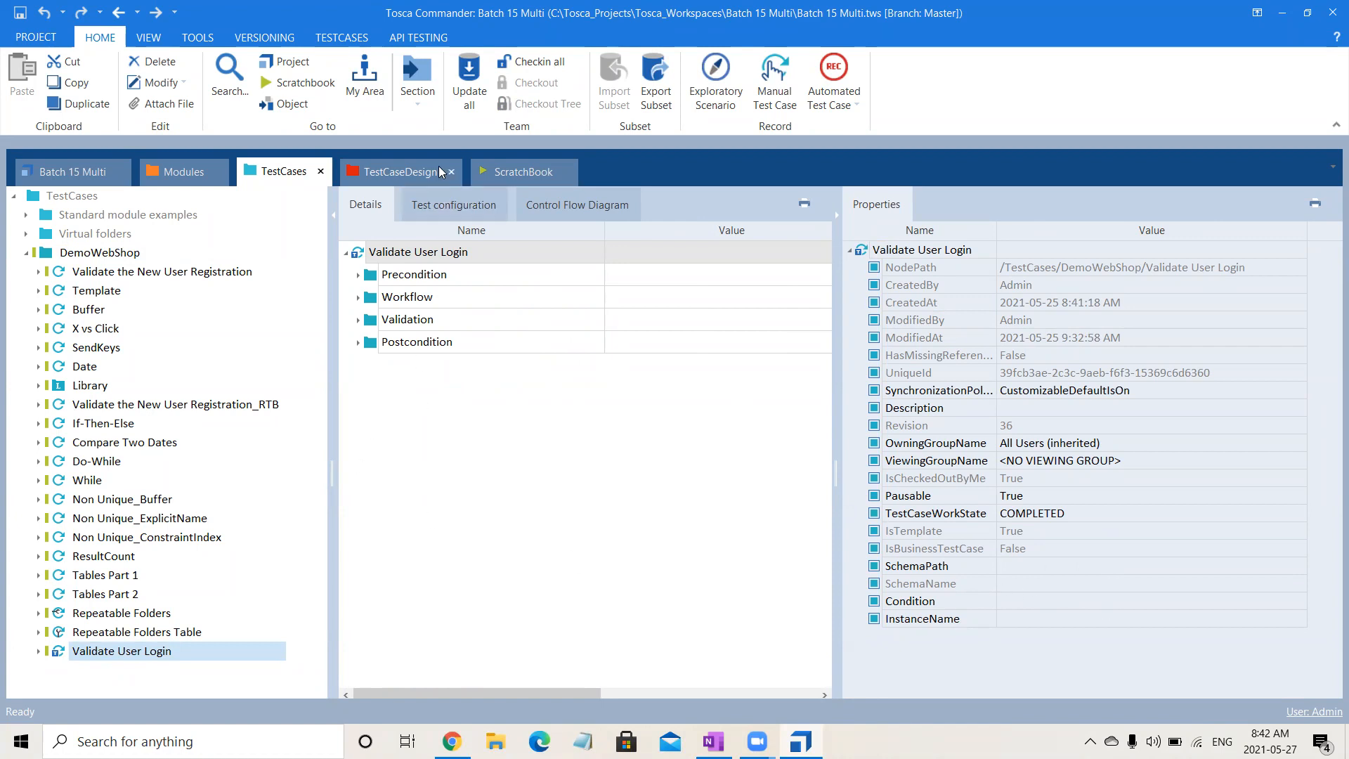
left_click(385, 174)
left_click(121, 250)
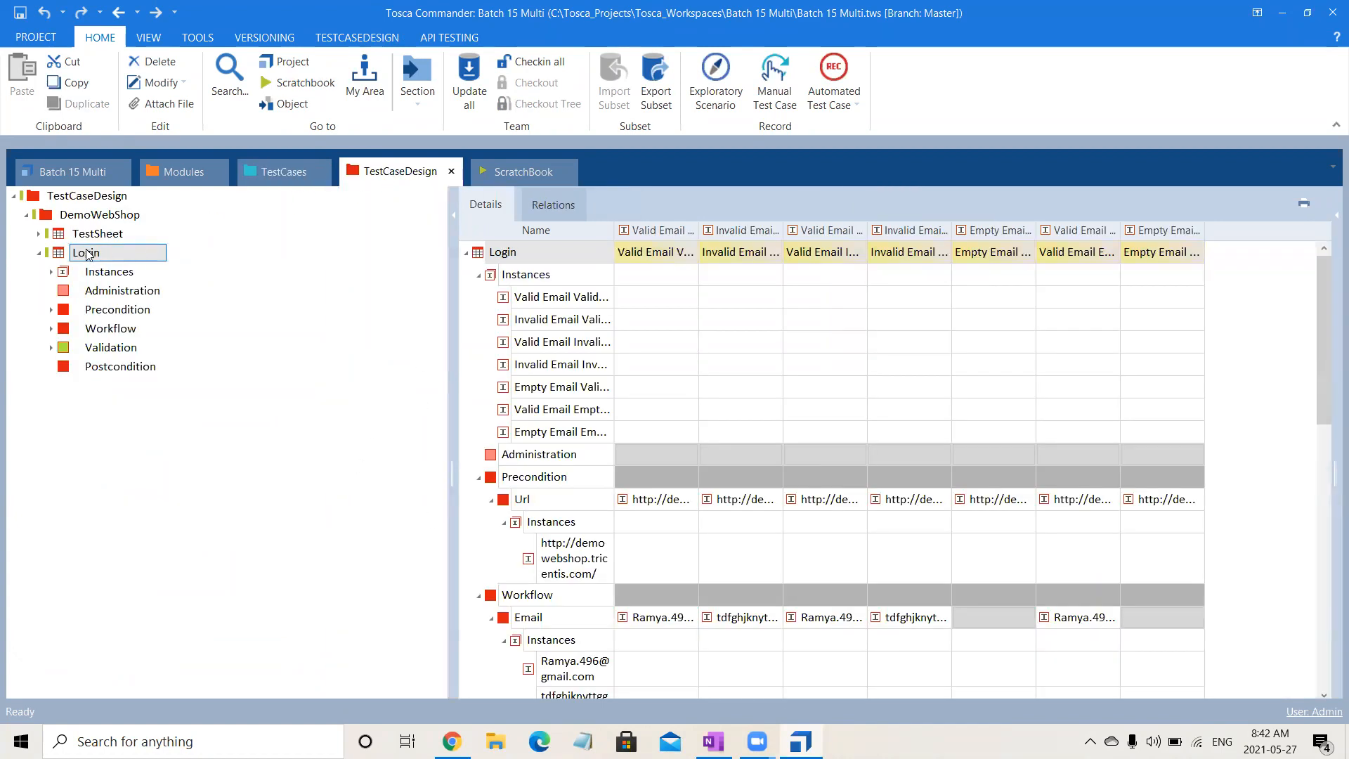
left_click_drag(87, 254, 413, 255)
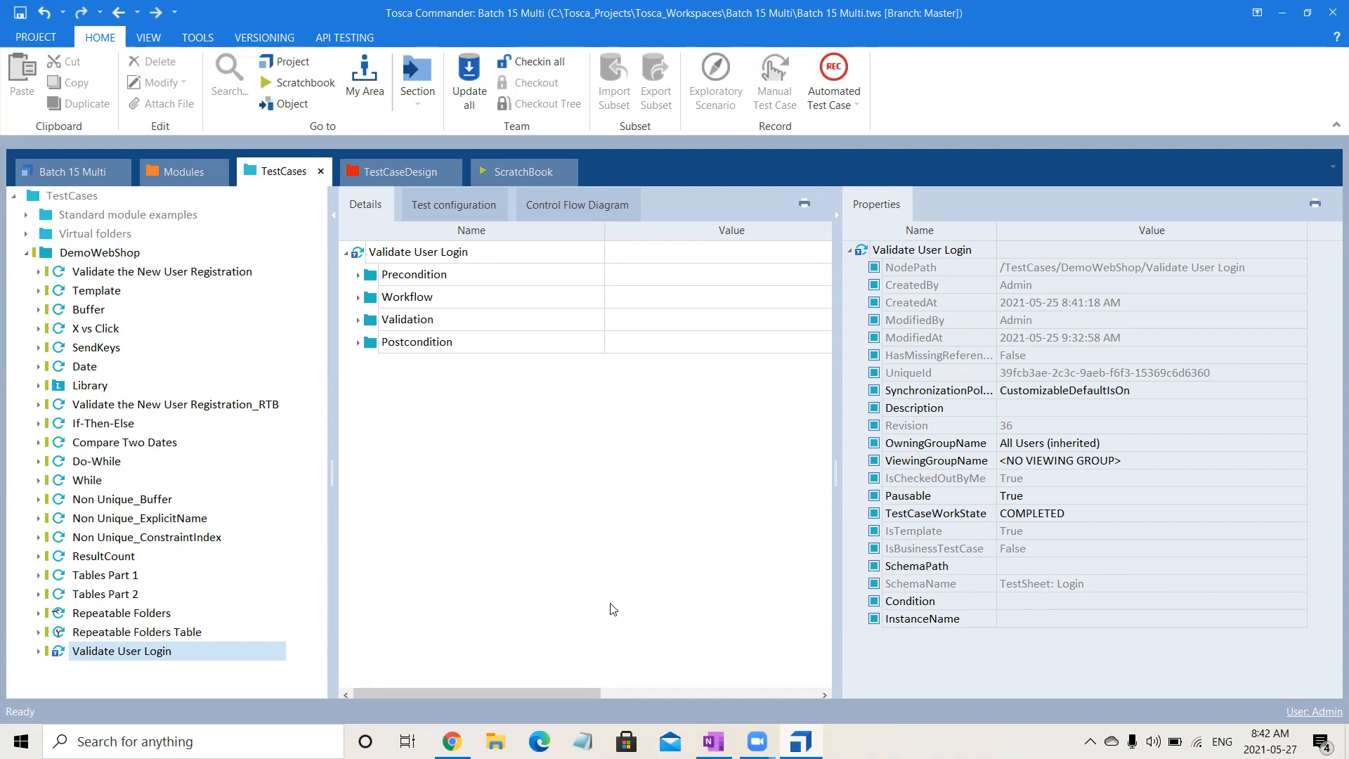
- Fully expand the Validate User Login template and hide its properties to show all detail columns
left_click(463, 259)
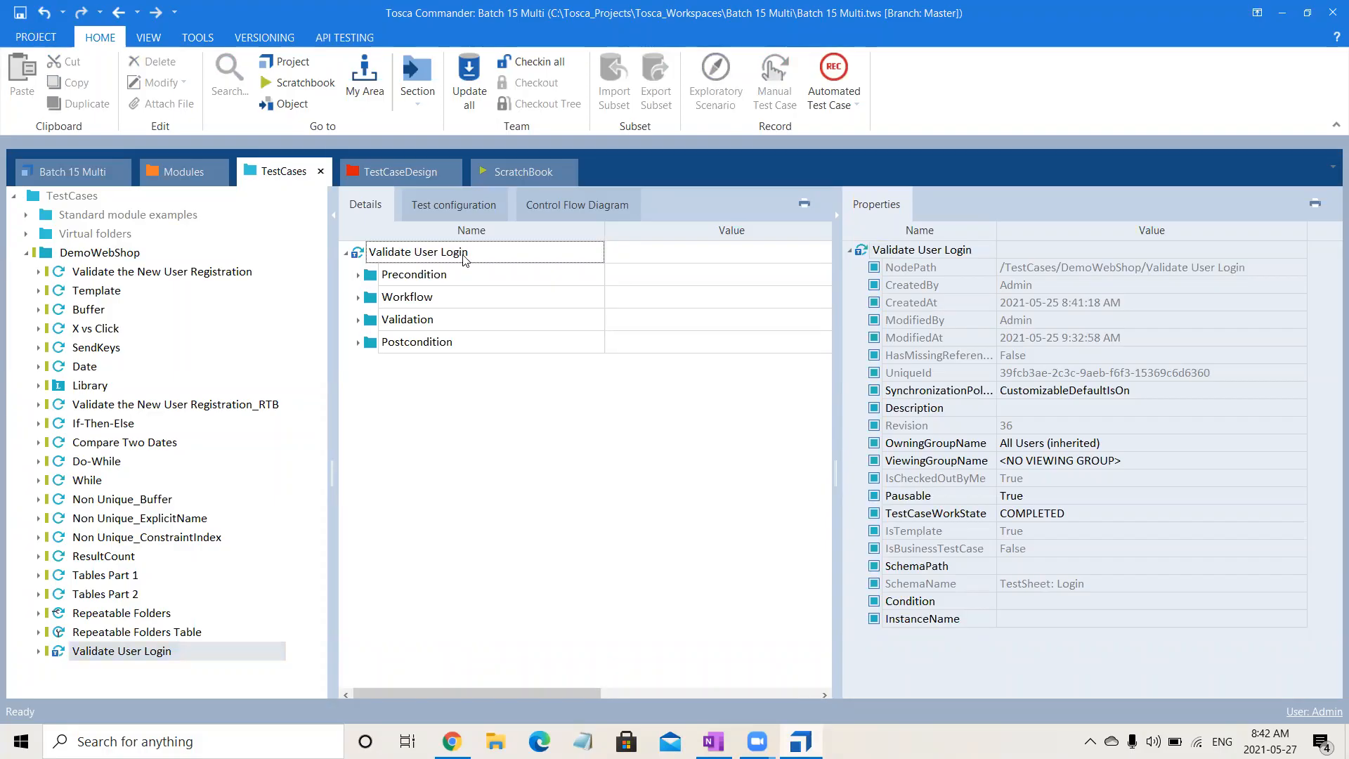
right_click(464, 259)
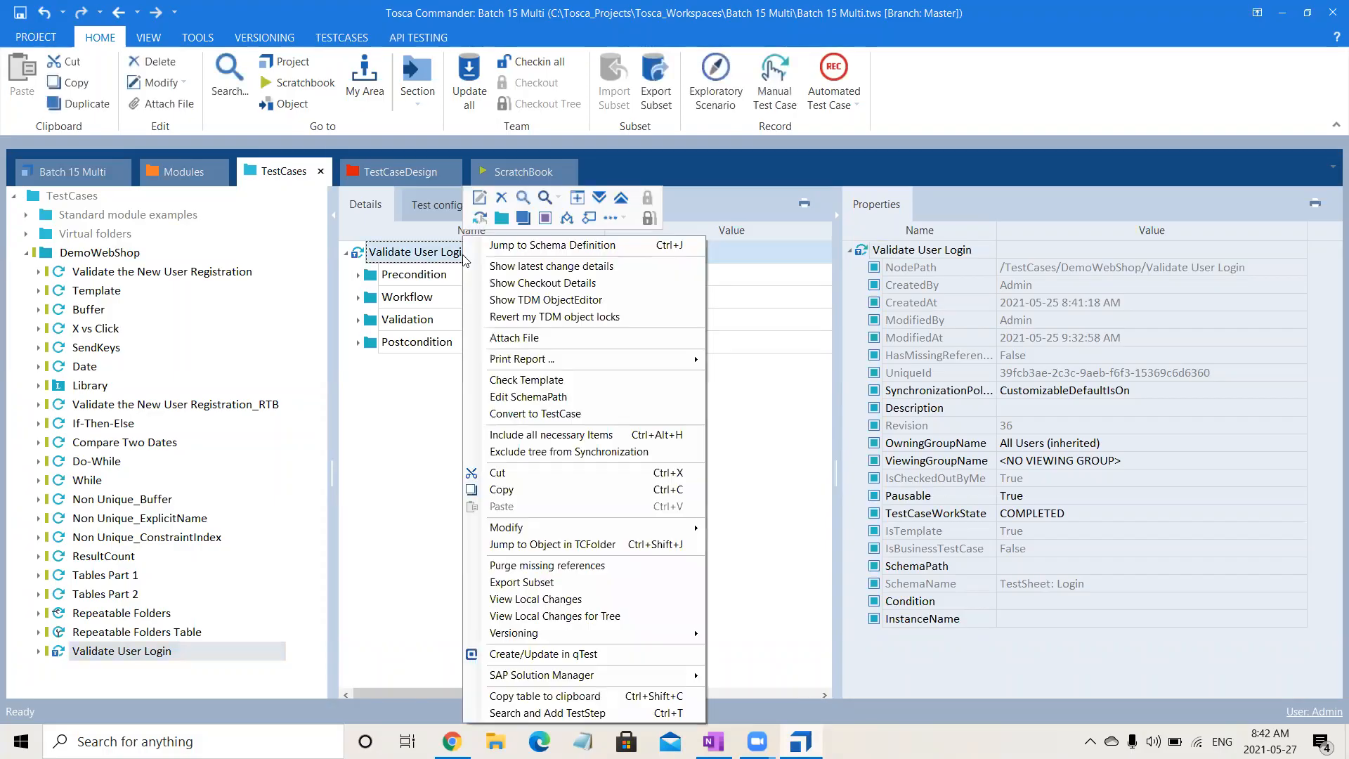
left_click(598, 200)
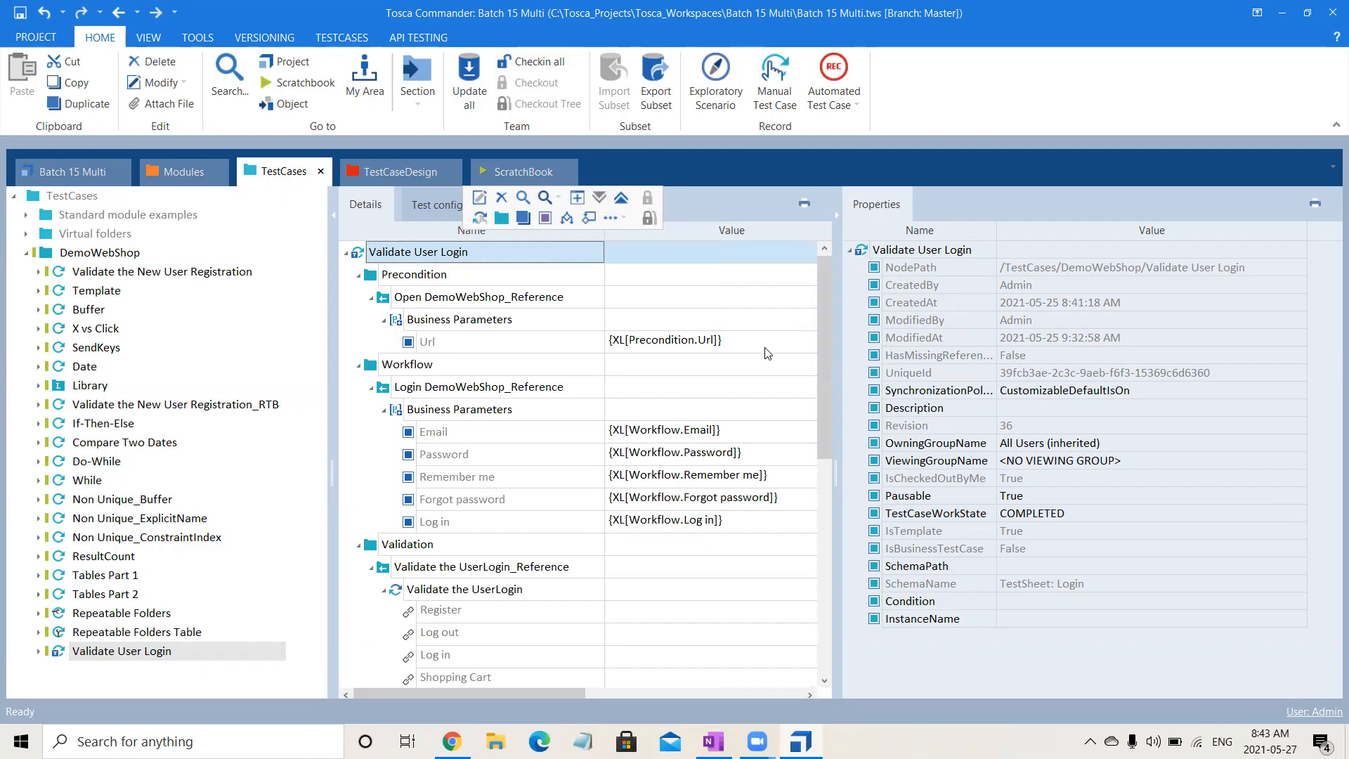
left_click(837, 216)
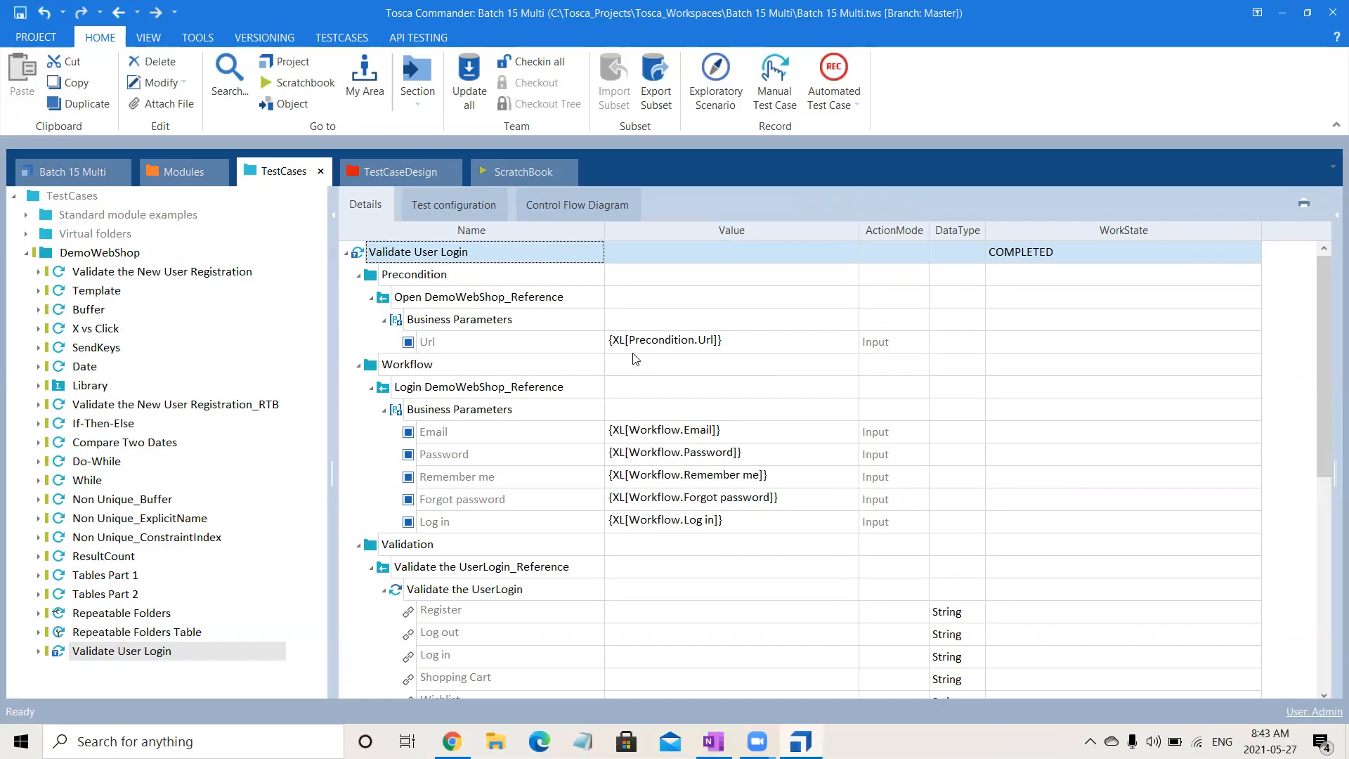
- Collapse all the test step references in the Precondition, Workflow, Validation and Postcondition folders of the template
left_click(372, 300)
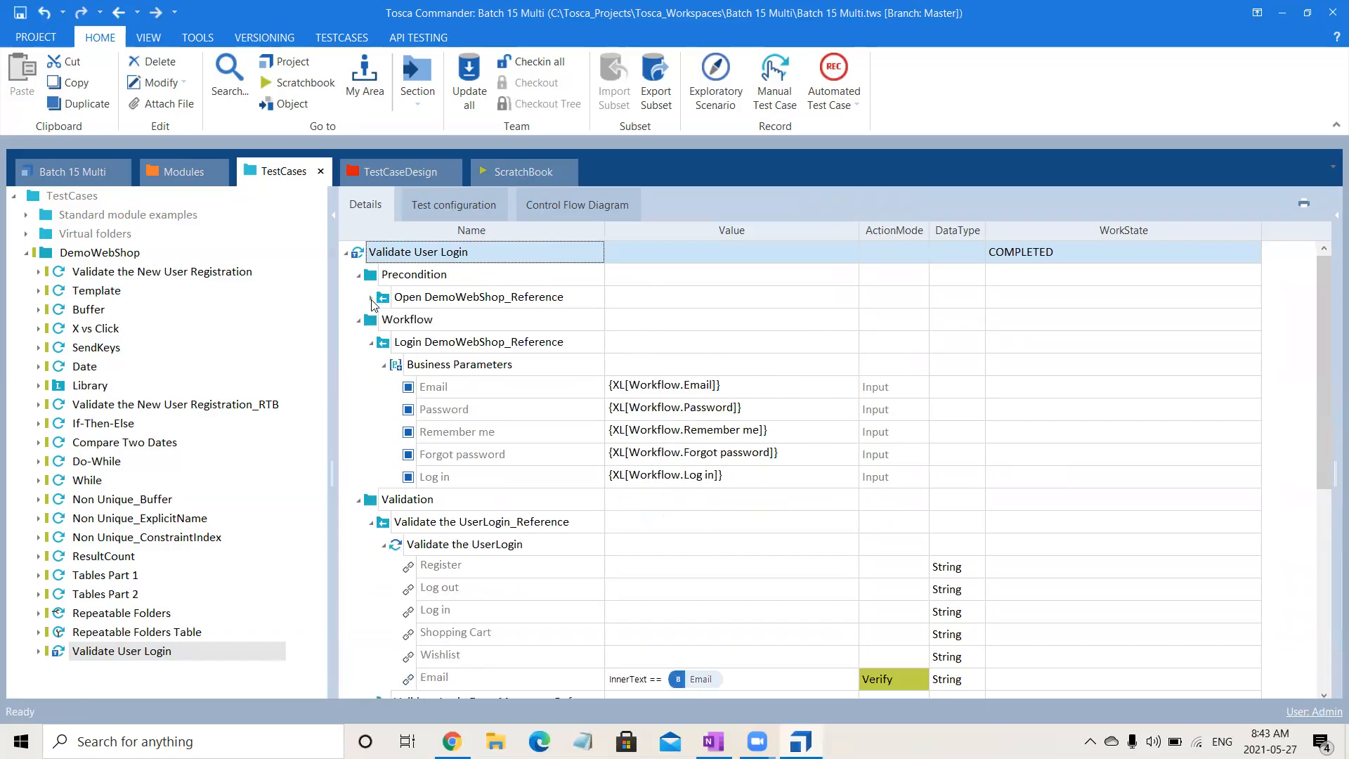
left_click(372, 344)
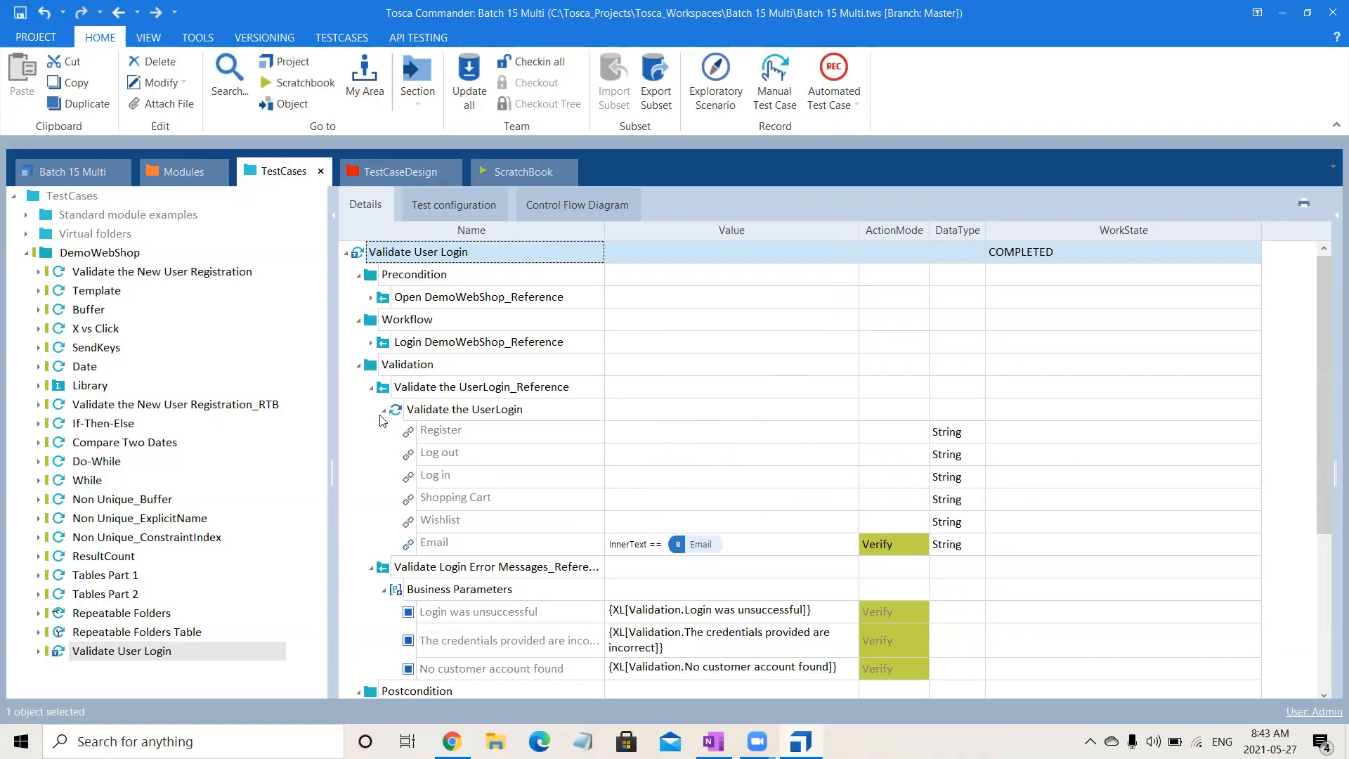
left_click(372, 388)
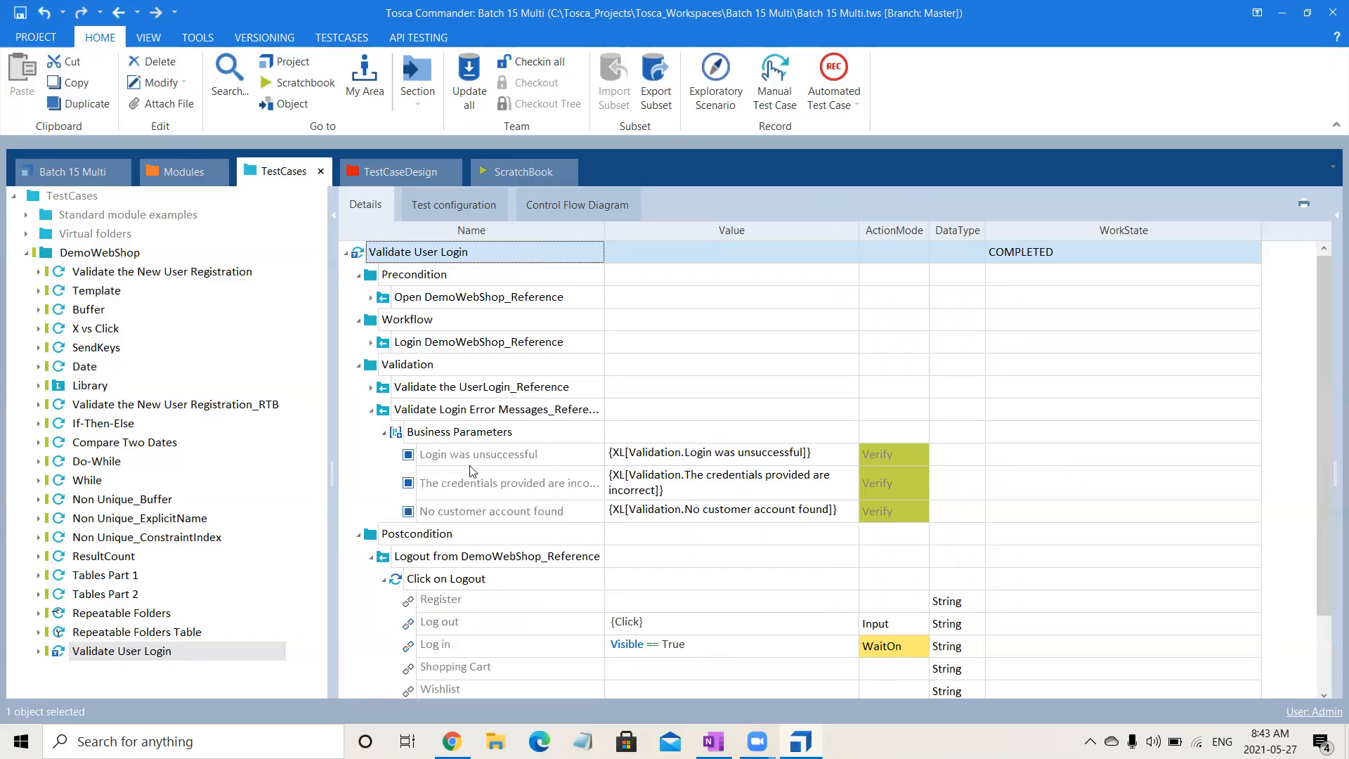
left_click(371, 410)
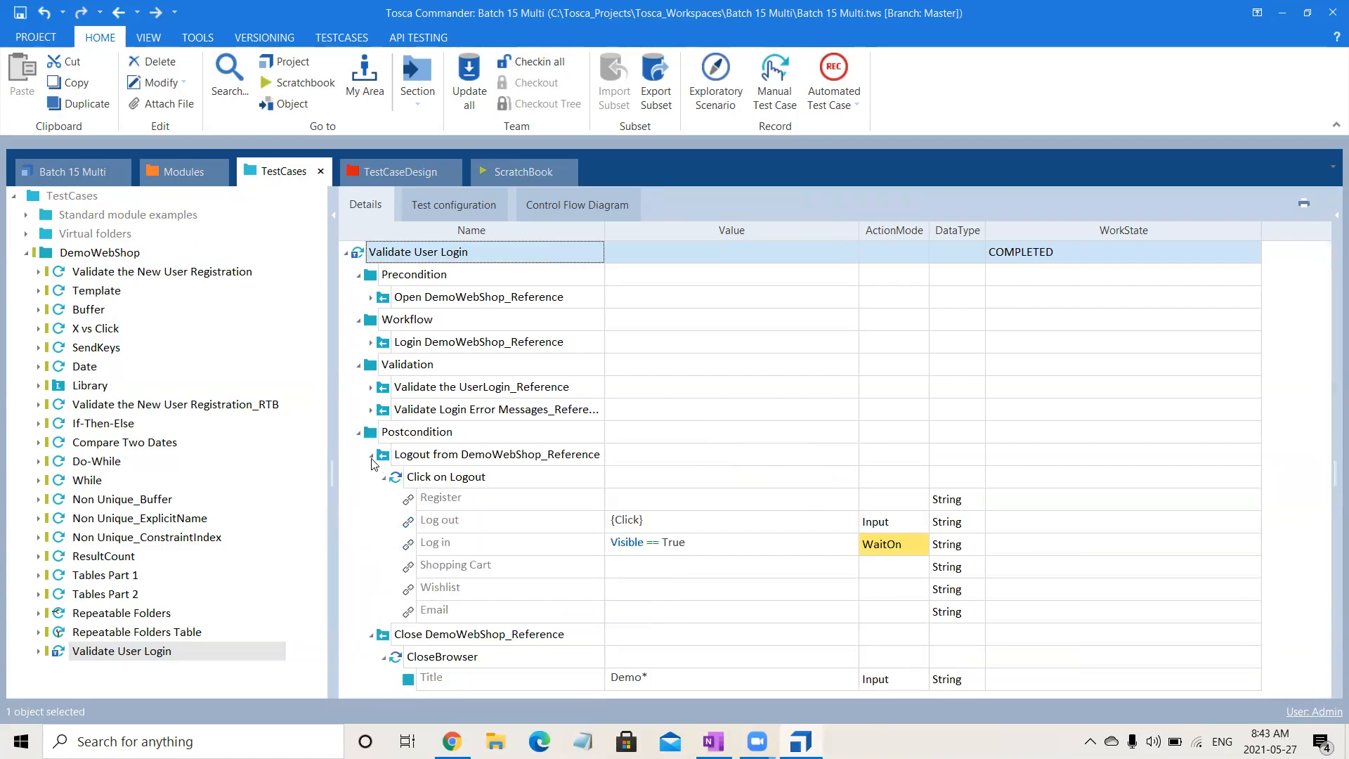
left_click(371, 456)
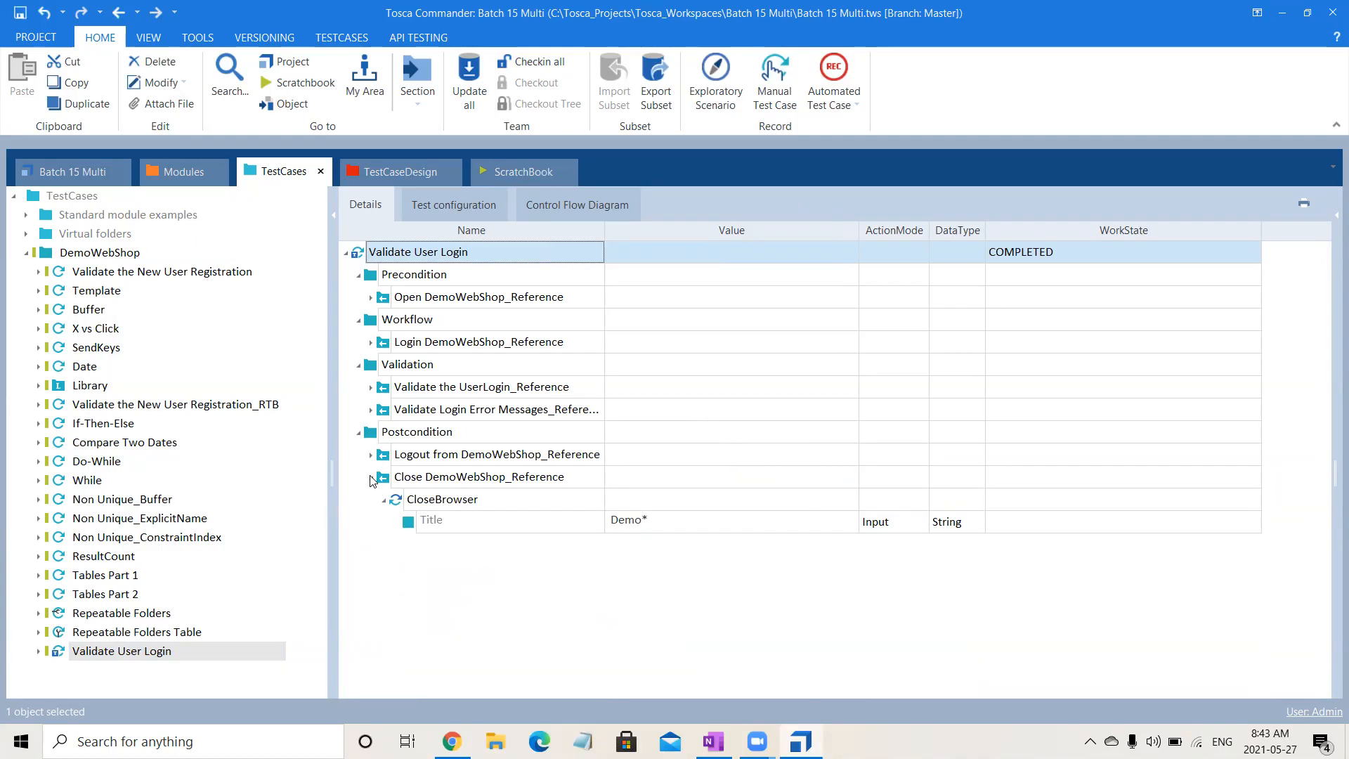
left_click(371, 479)
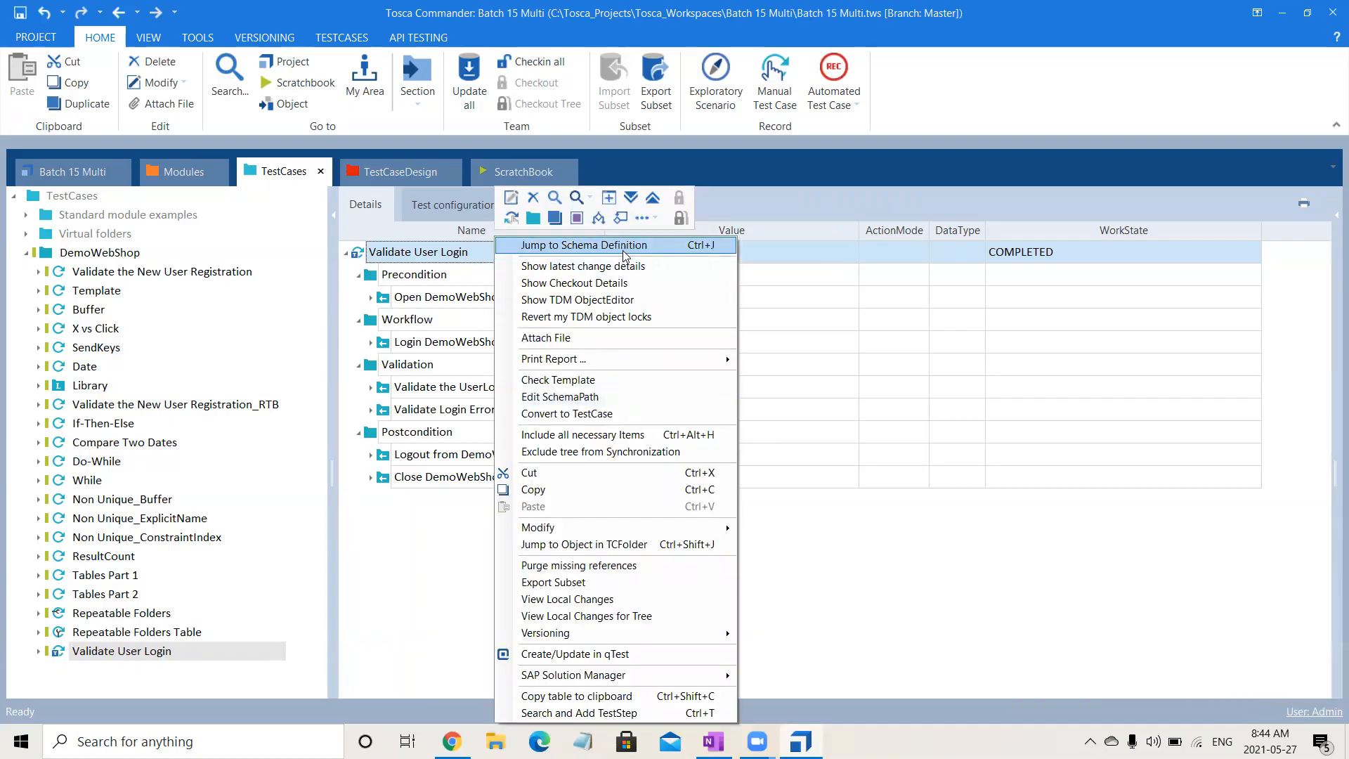
left_click(650, 220)
left_click(654, 221)
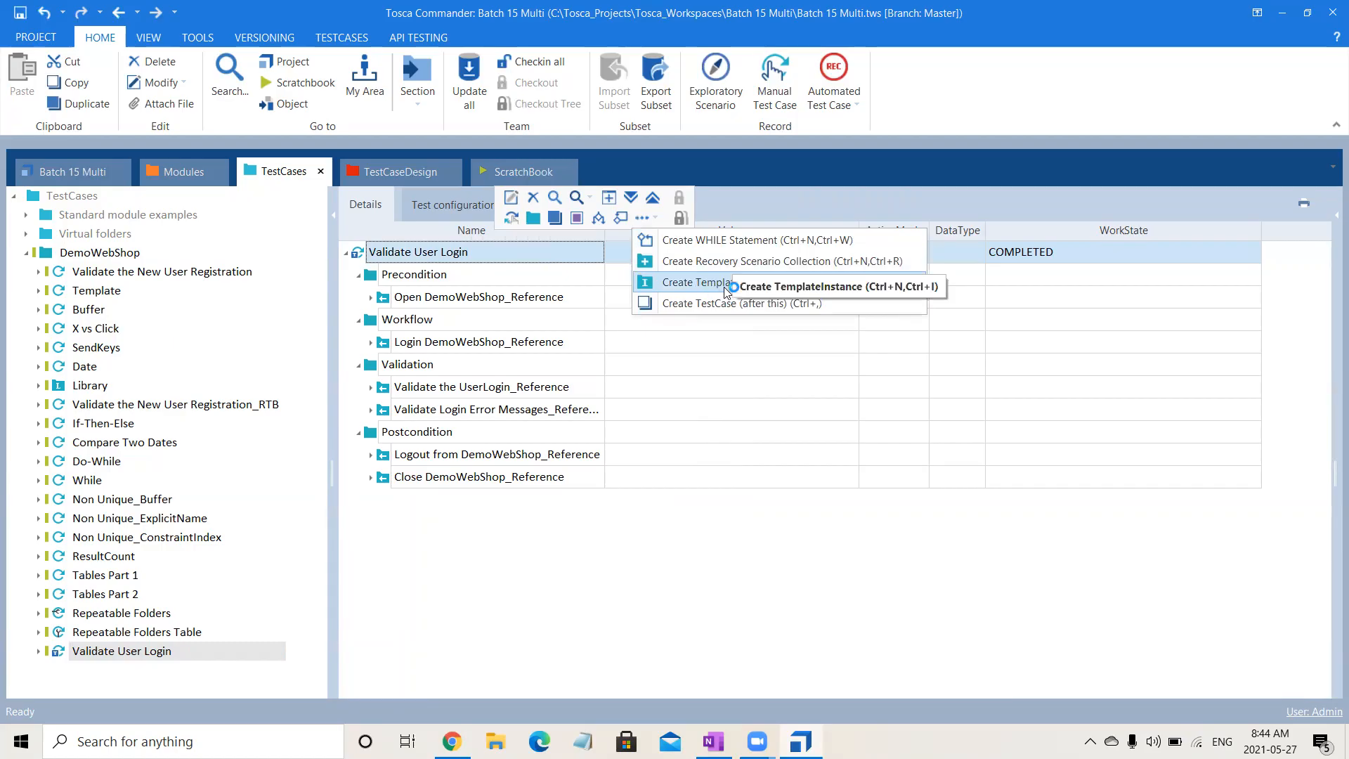
left_click(482, 564)
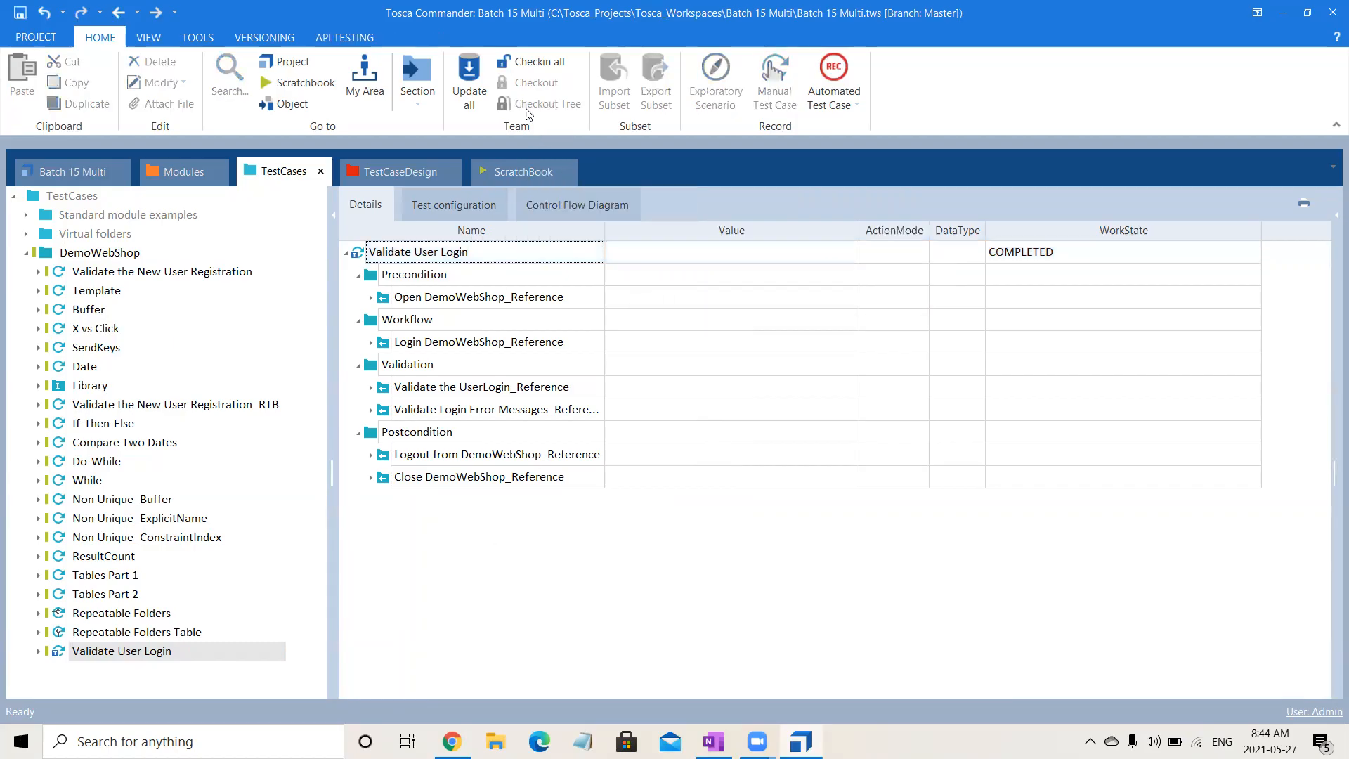
- Instantiate the Validate User Login template and confirm the start of the instantiation
left_click(366, 258)
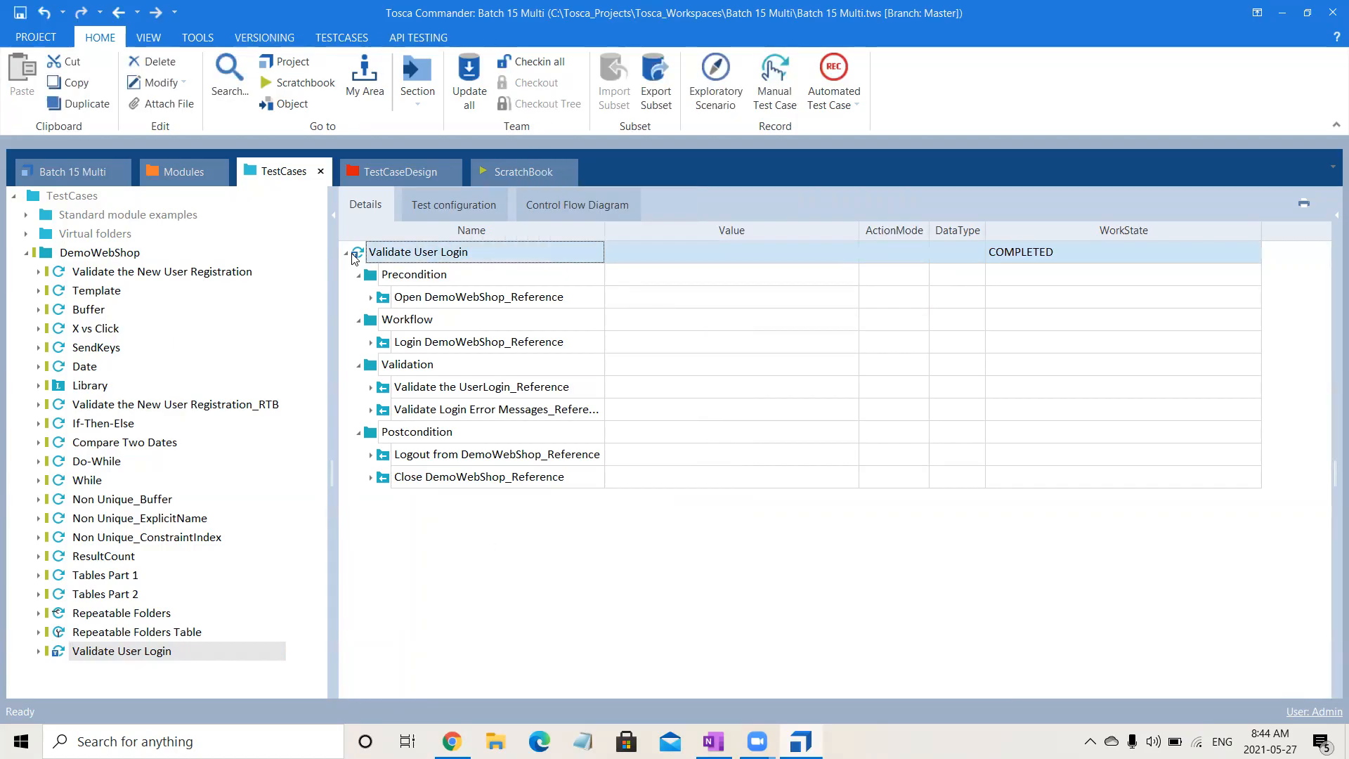
left_click(336, 39)
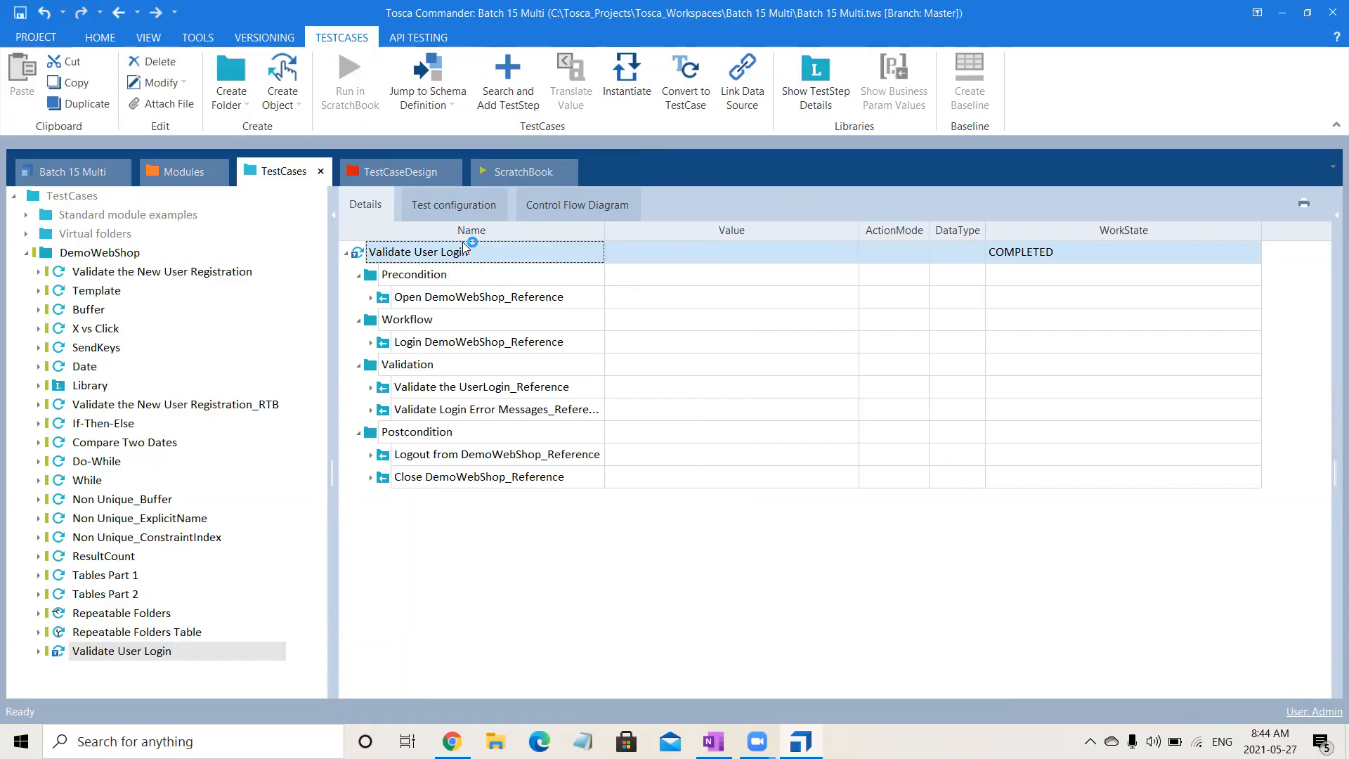
left_click(648, 93)
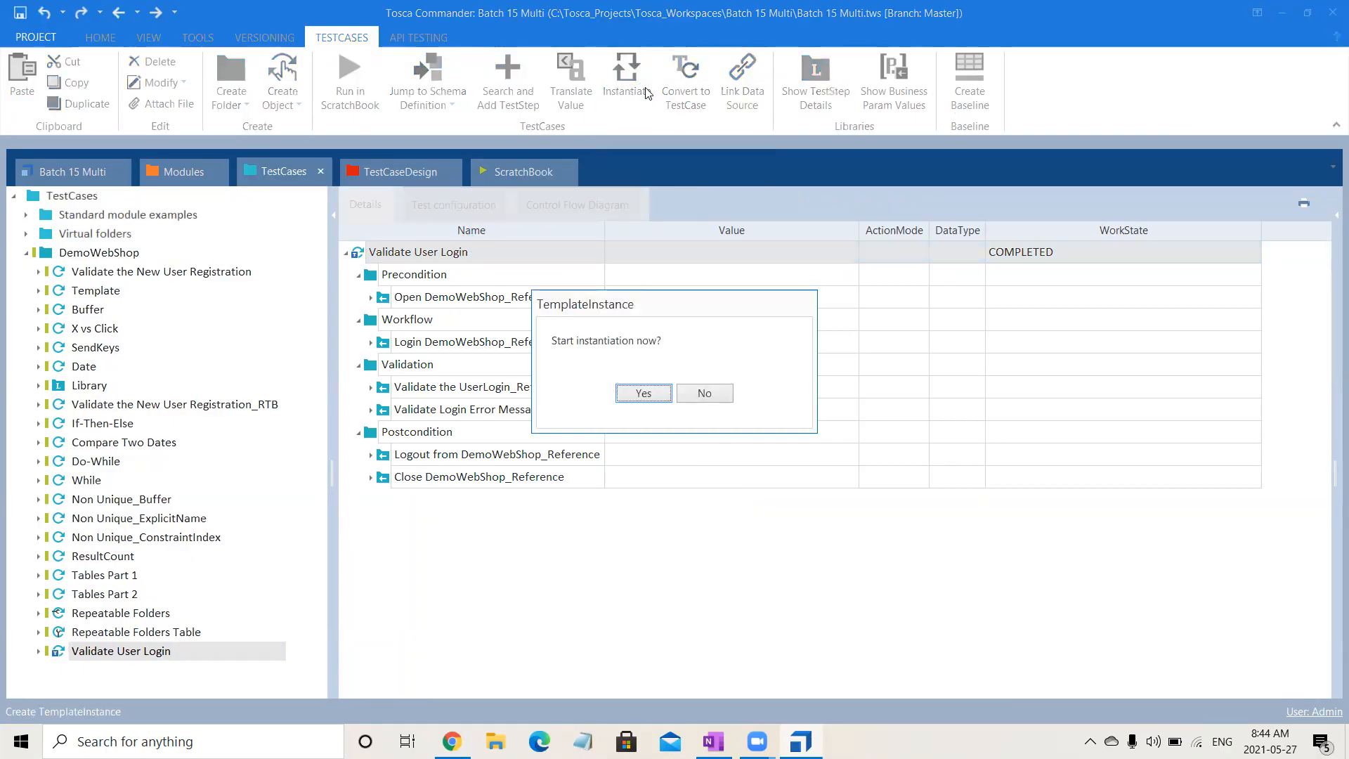
triple_click(555, 345)
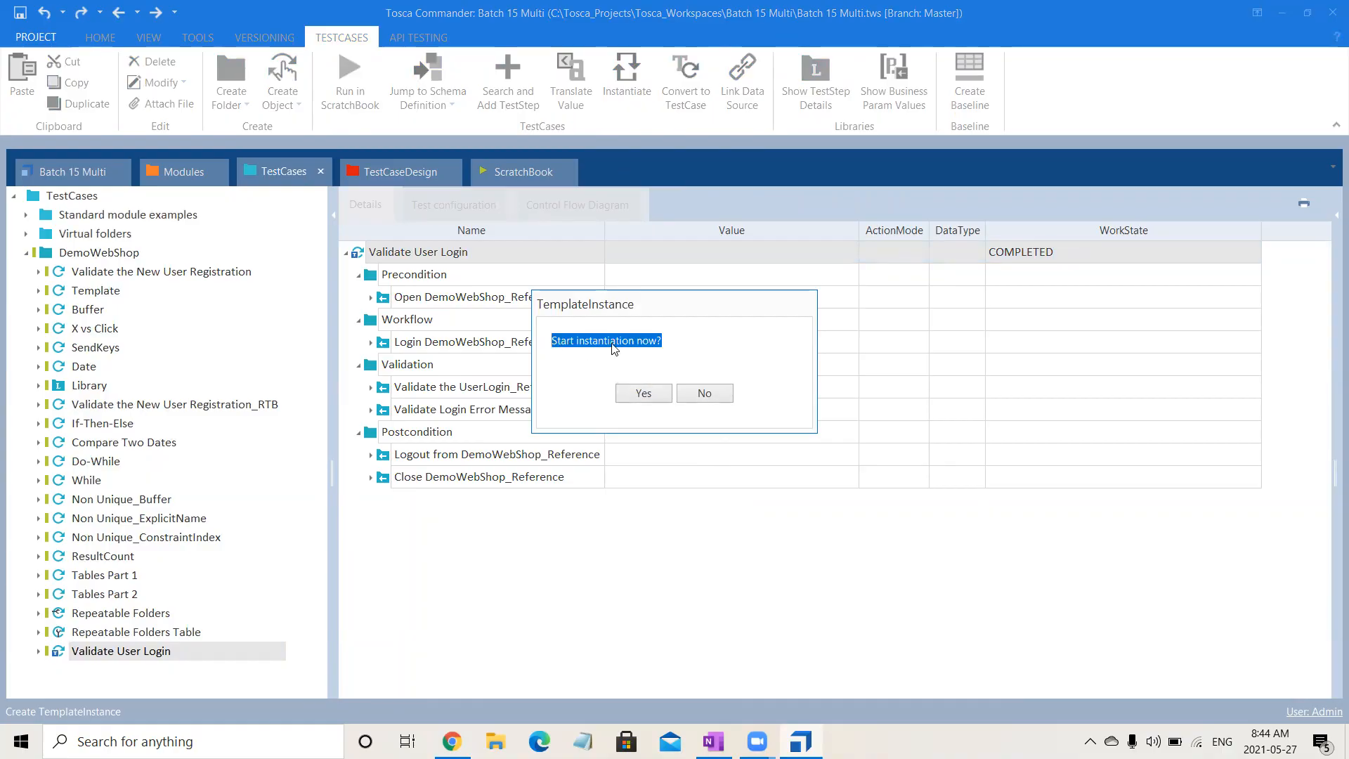
left_click(690, 337)
left_click(632, 395)
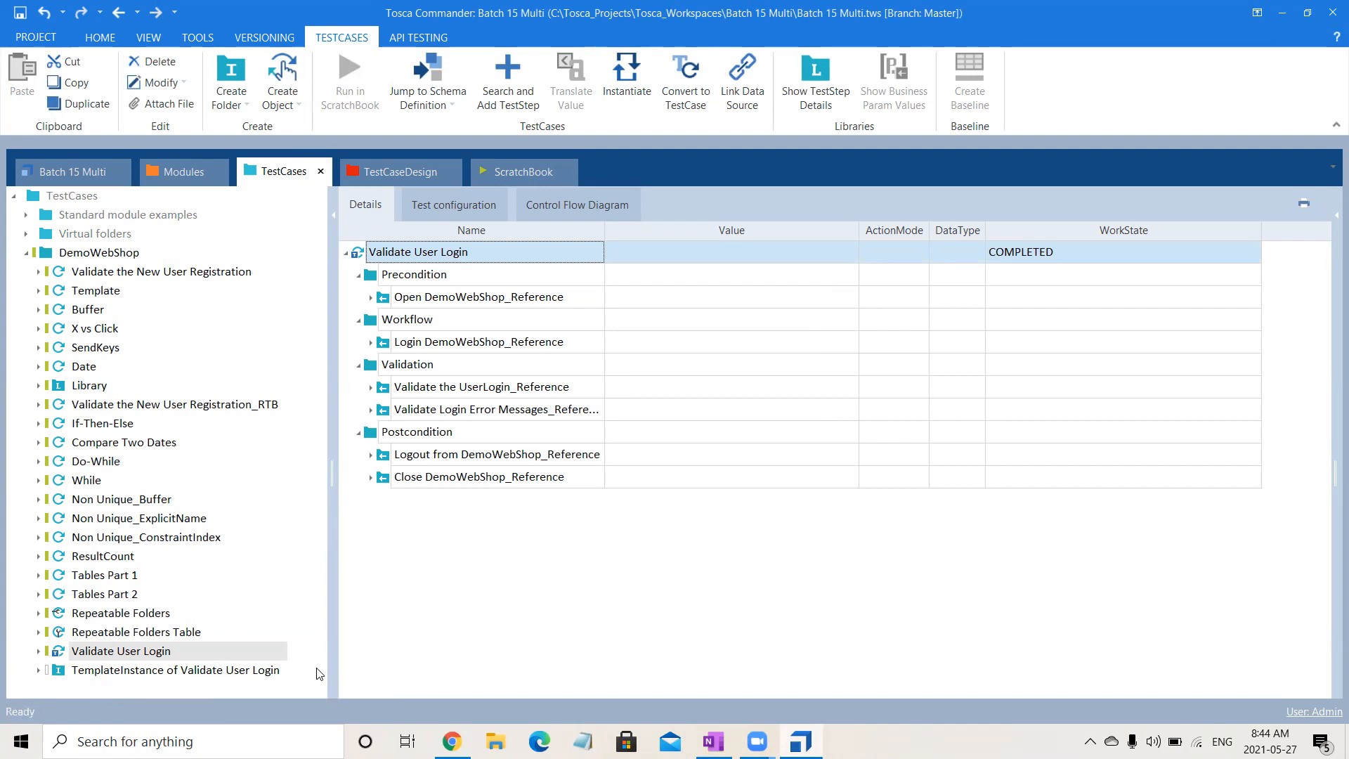
- Open the template instance of Validate User Login and examine the login business parameters in the Valid Email Valid Password test case's Workflow
left_click(259, 671)
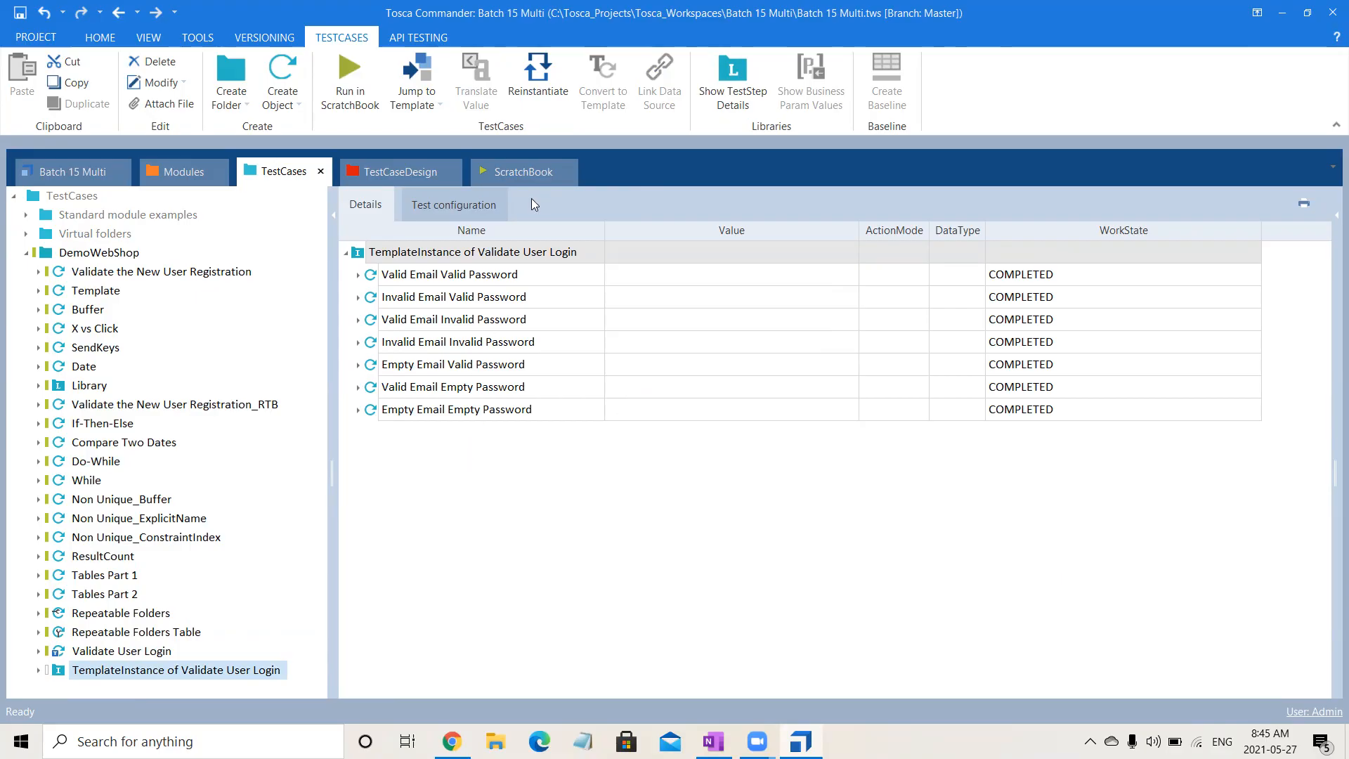
left_click(357, 275)
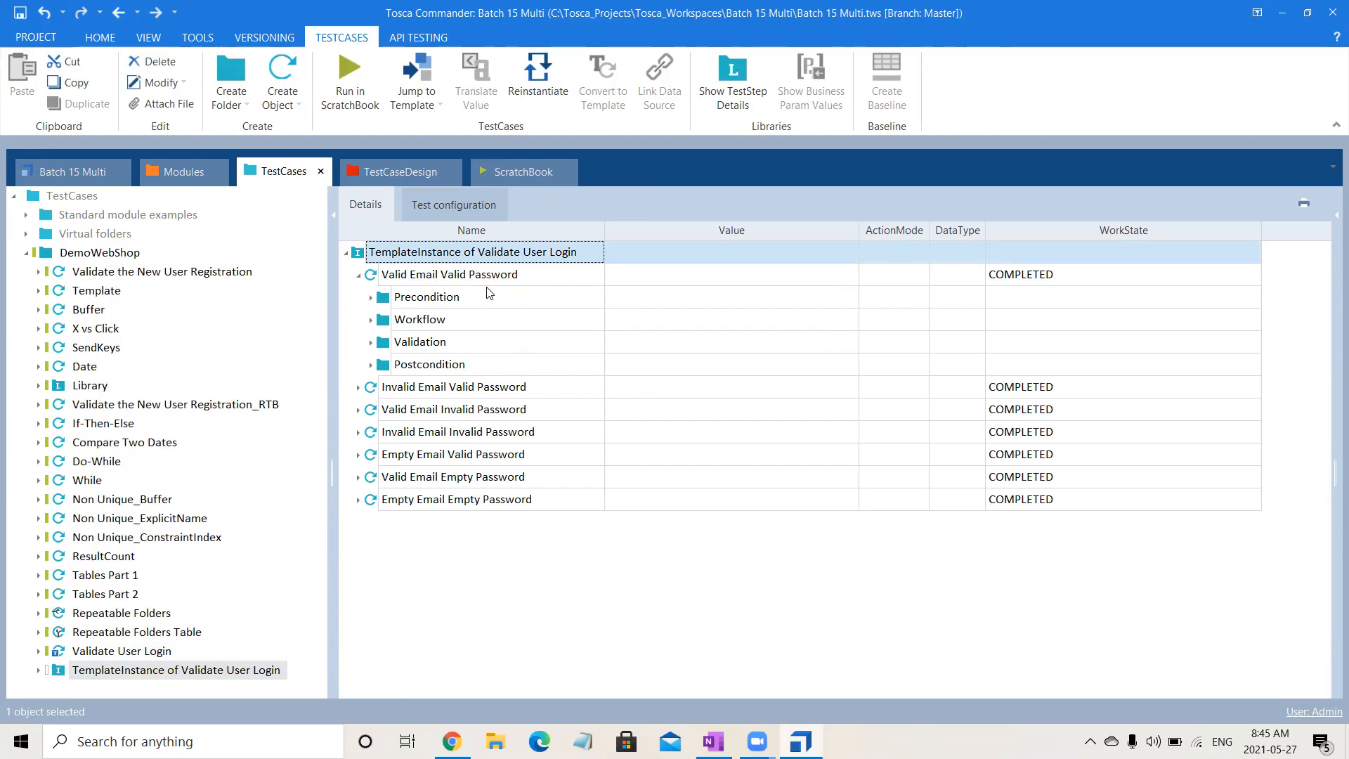
left_click(371, 298)
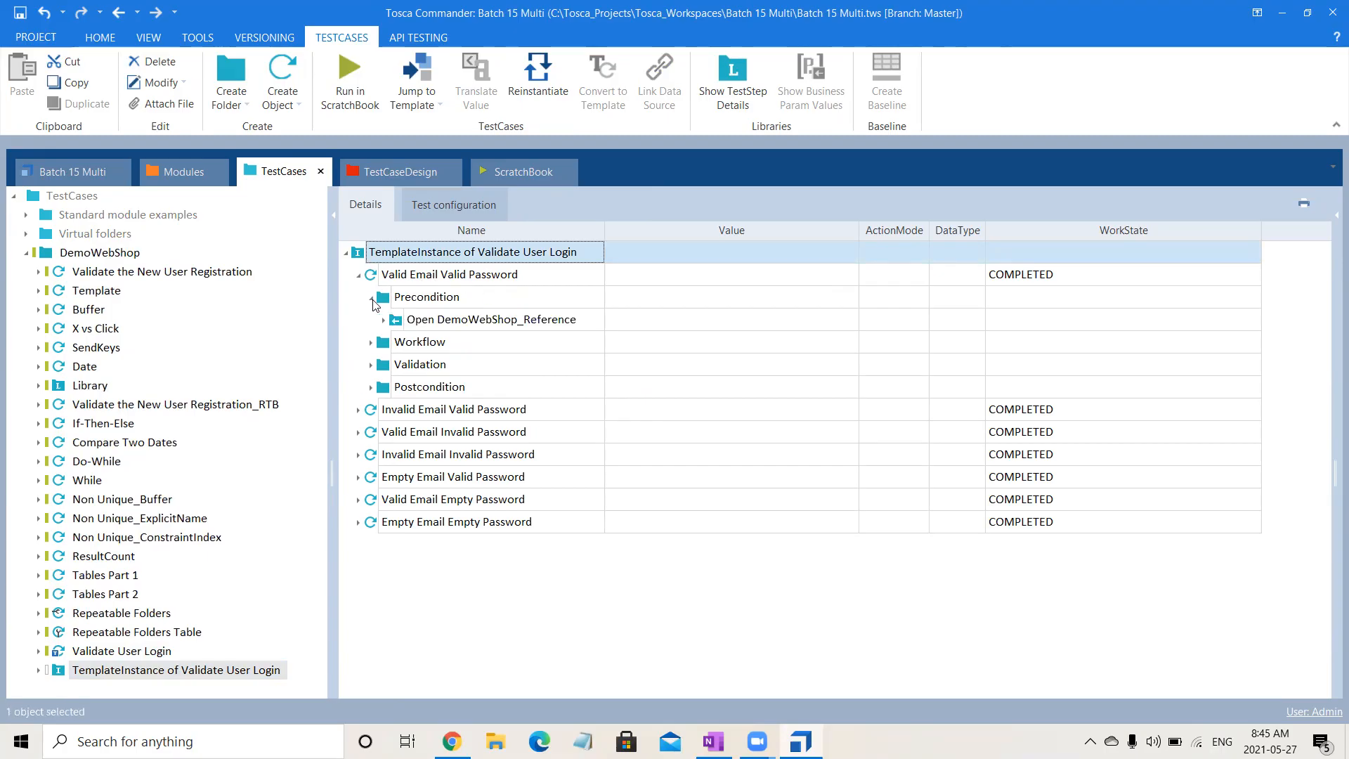
left_click(372, 298)
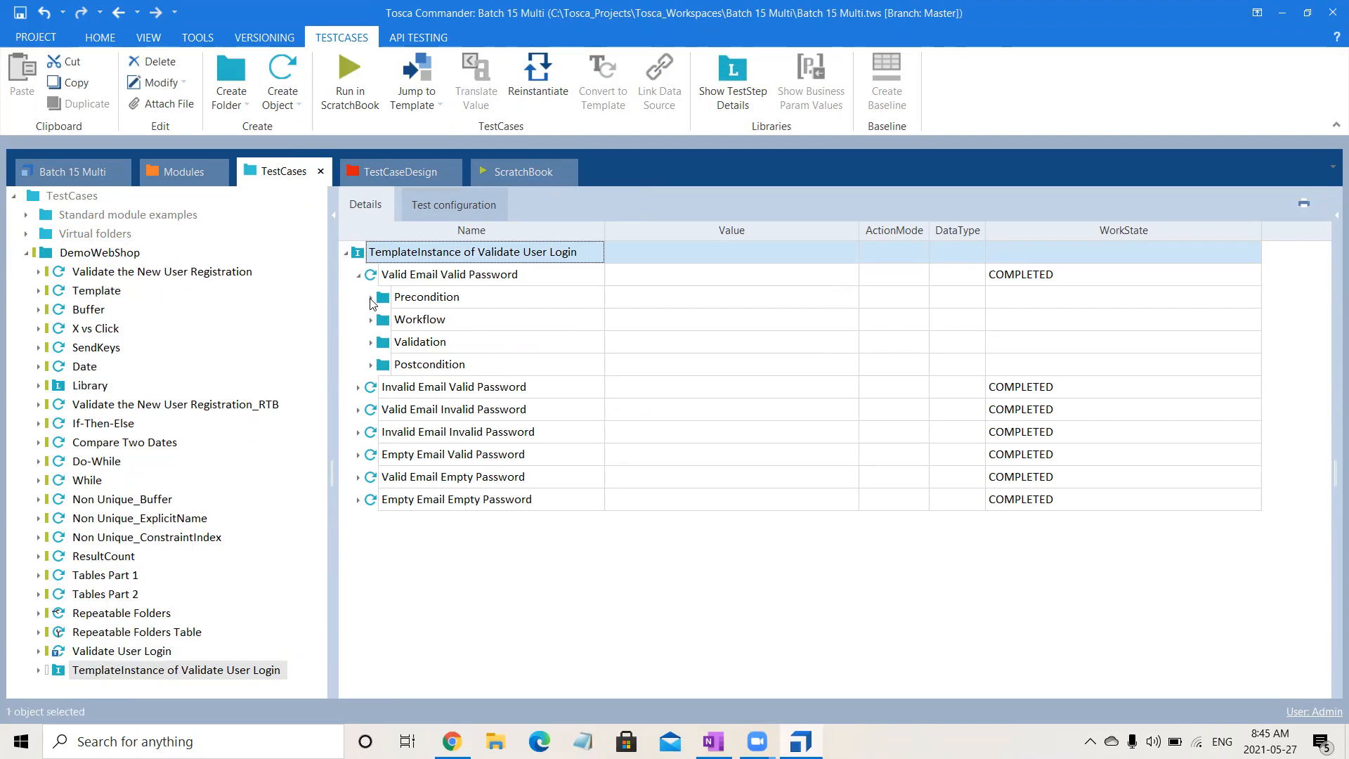
left_click(371, 321)
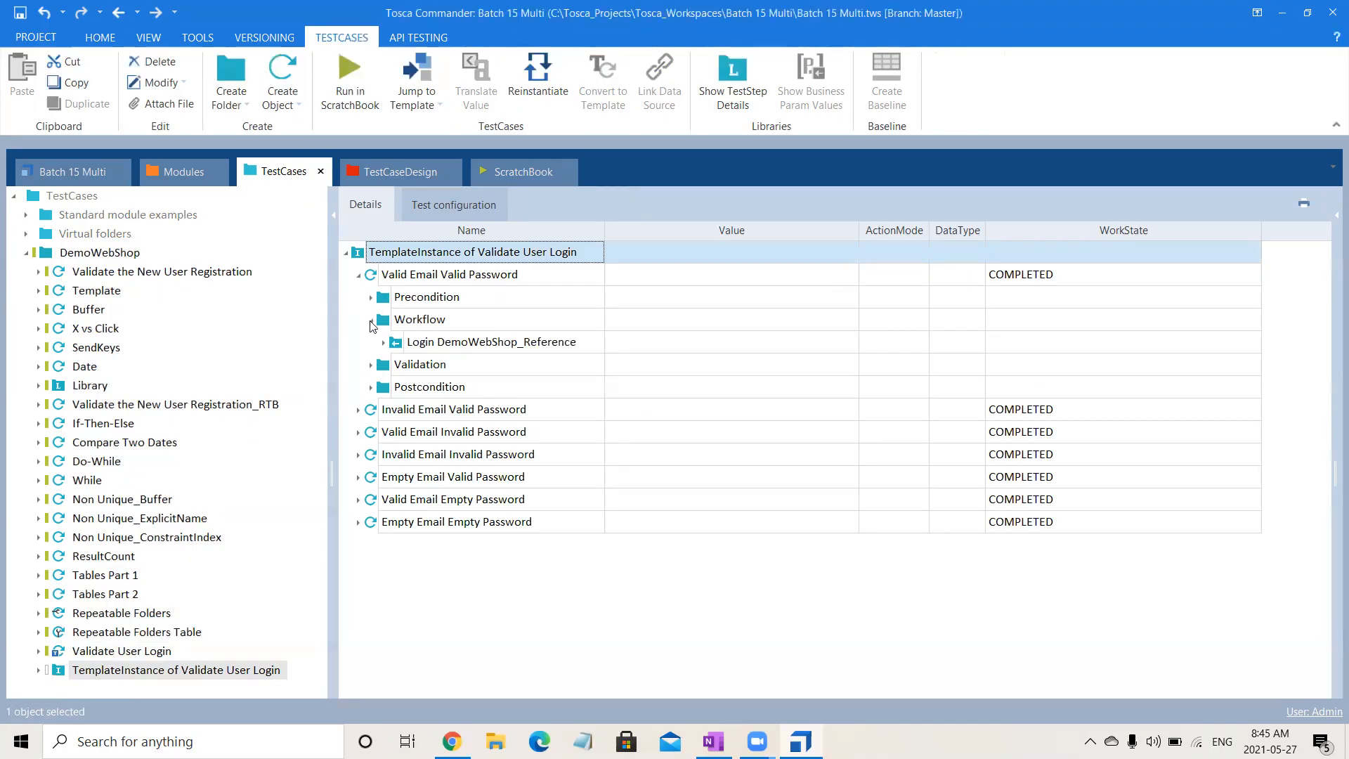
left_click(384, 343)
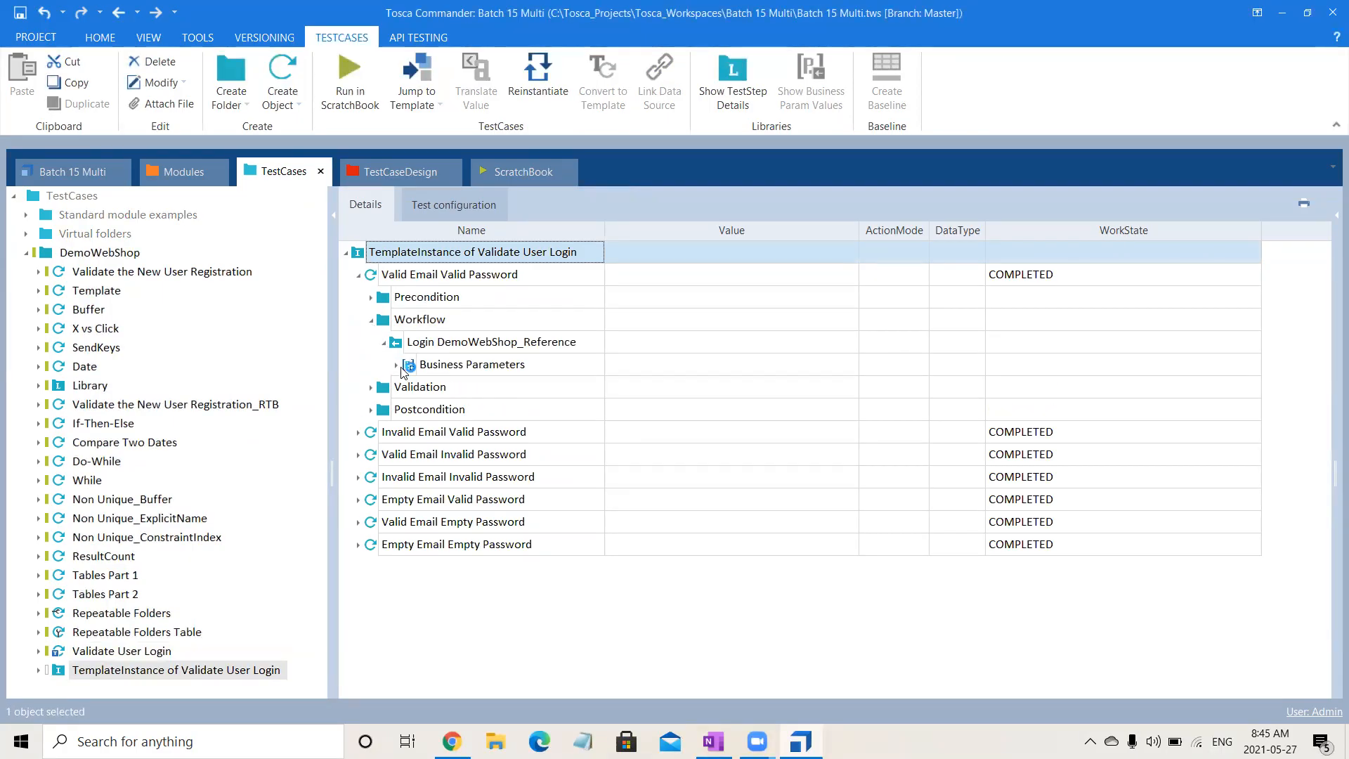
left_click(397, 365)
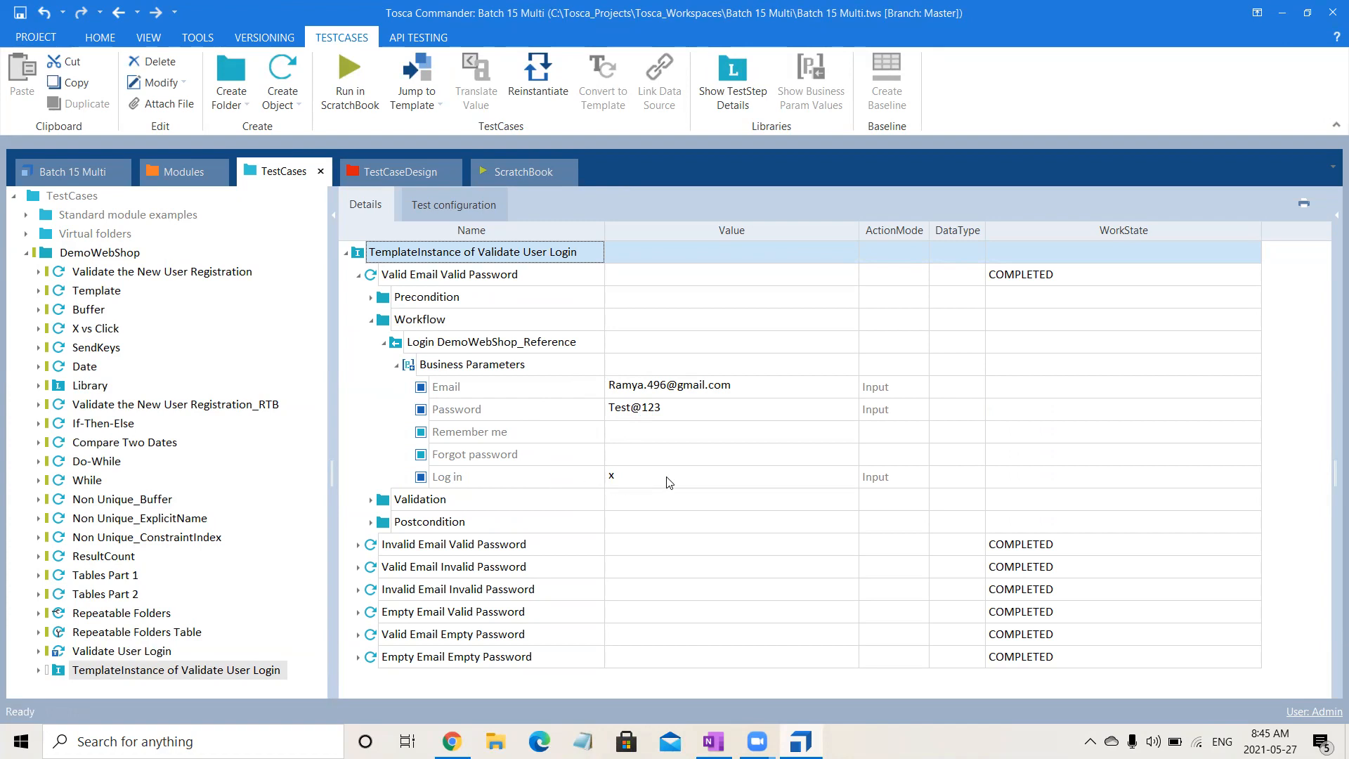
- Examine the Validation and Postcondition folders of the Valid Email Valid Password test case, leaving the test case collapsed
left_click(371, 320)
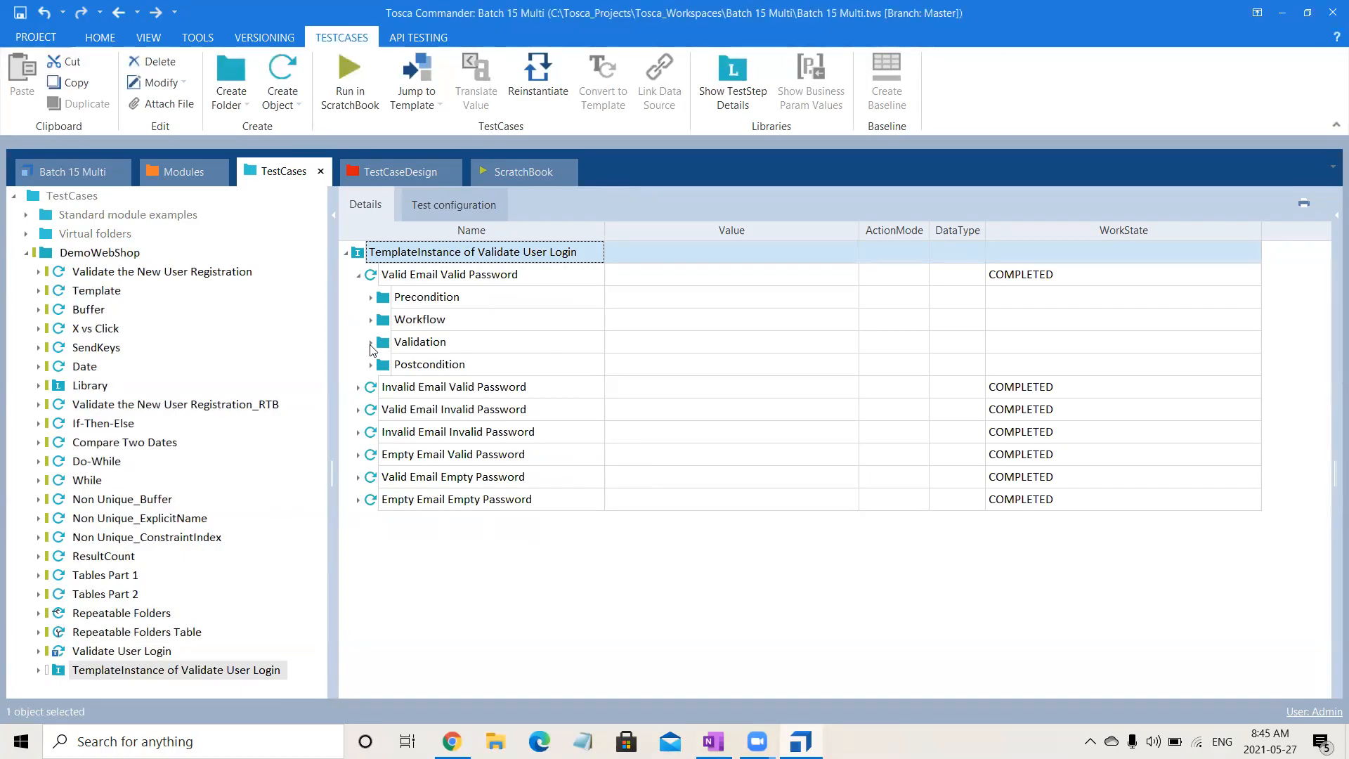
left_click(369, 342)
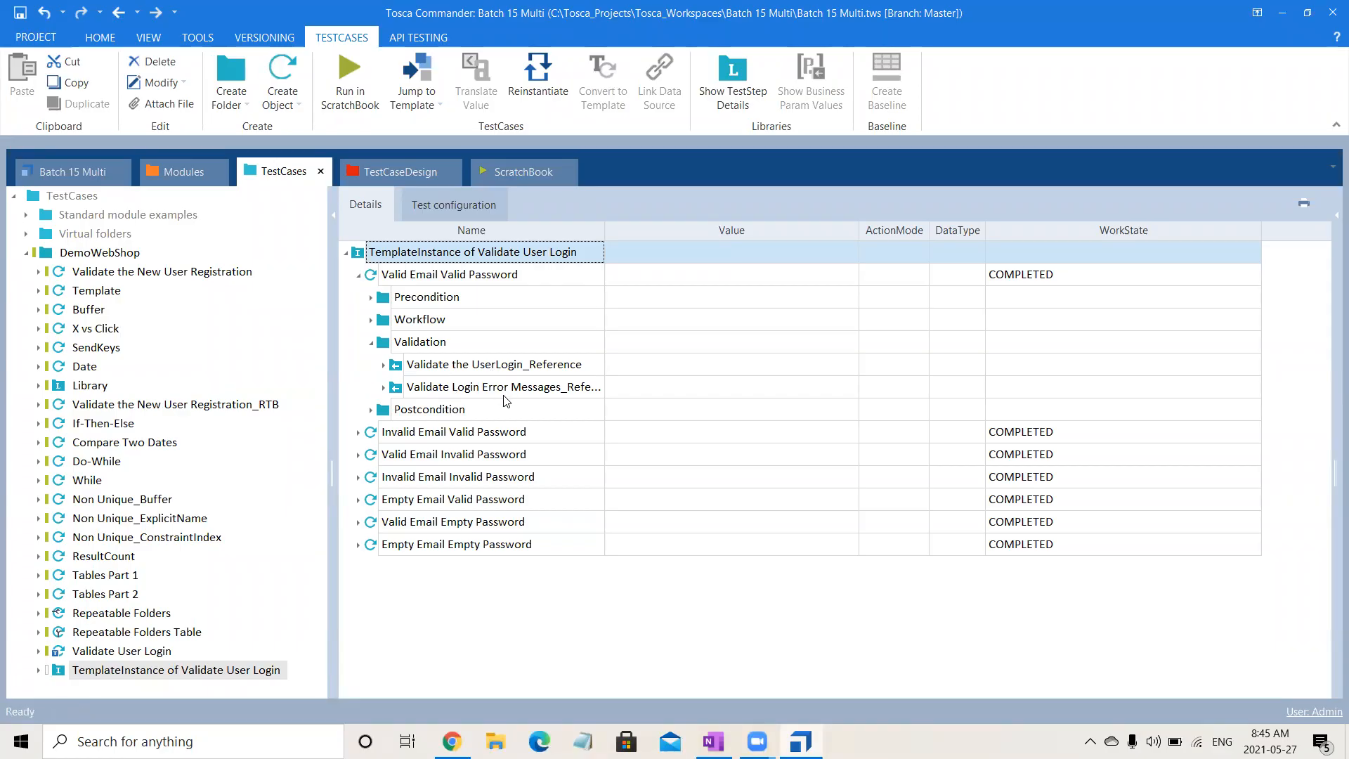
left_click(370, 343)
left_click(371, 364)
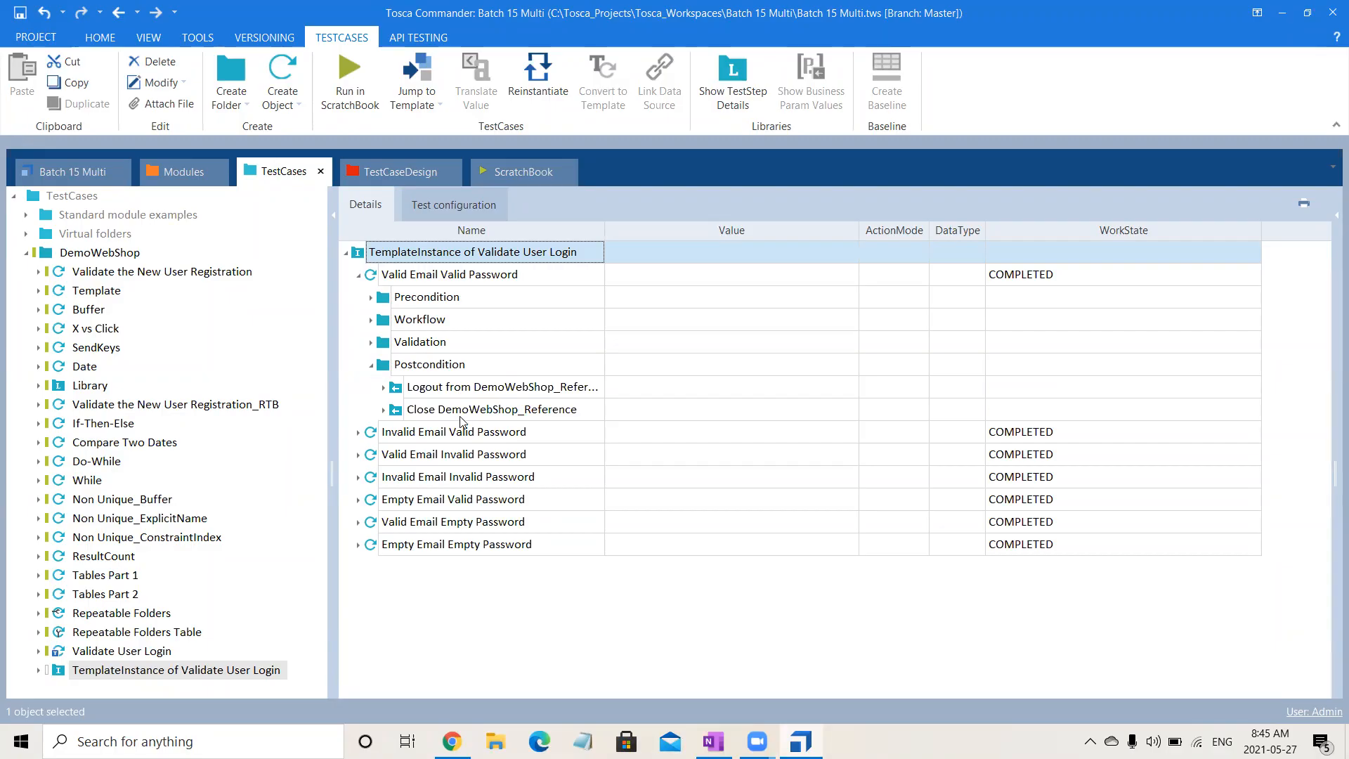
left_click(359, 276)
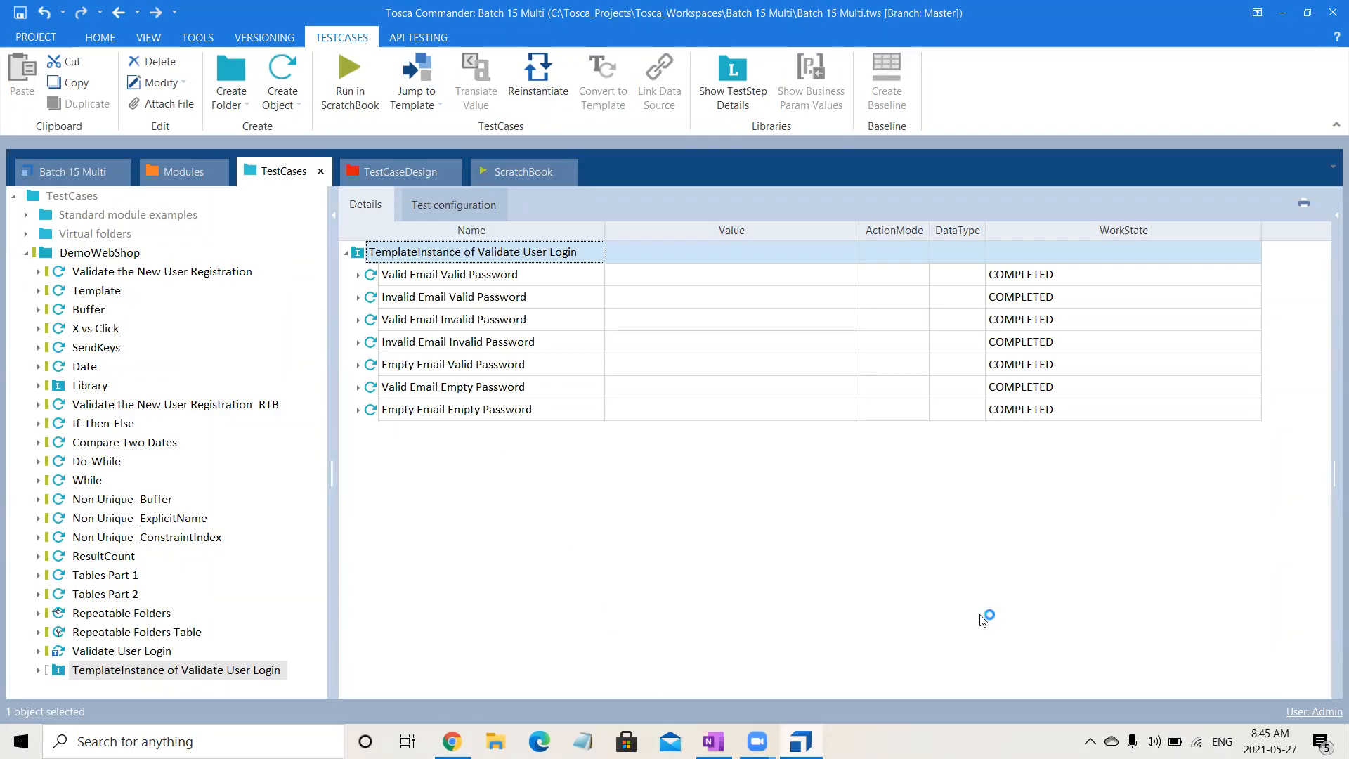
- Compare the Login test sheet in TestCaseDesign with the template instance and the Validate User Login template in TestCases
left_click(392, 169)
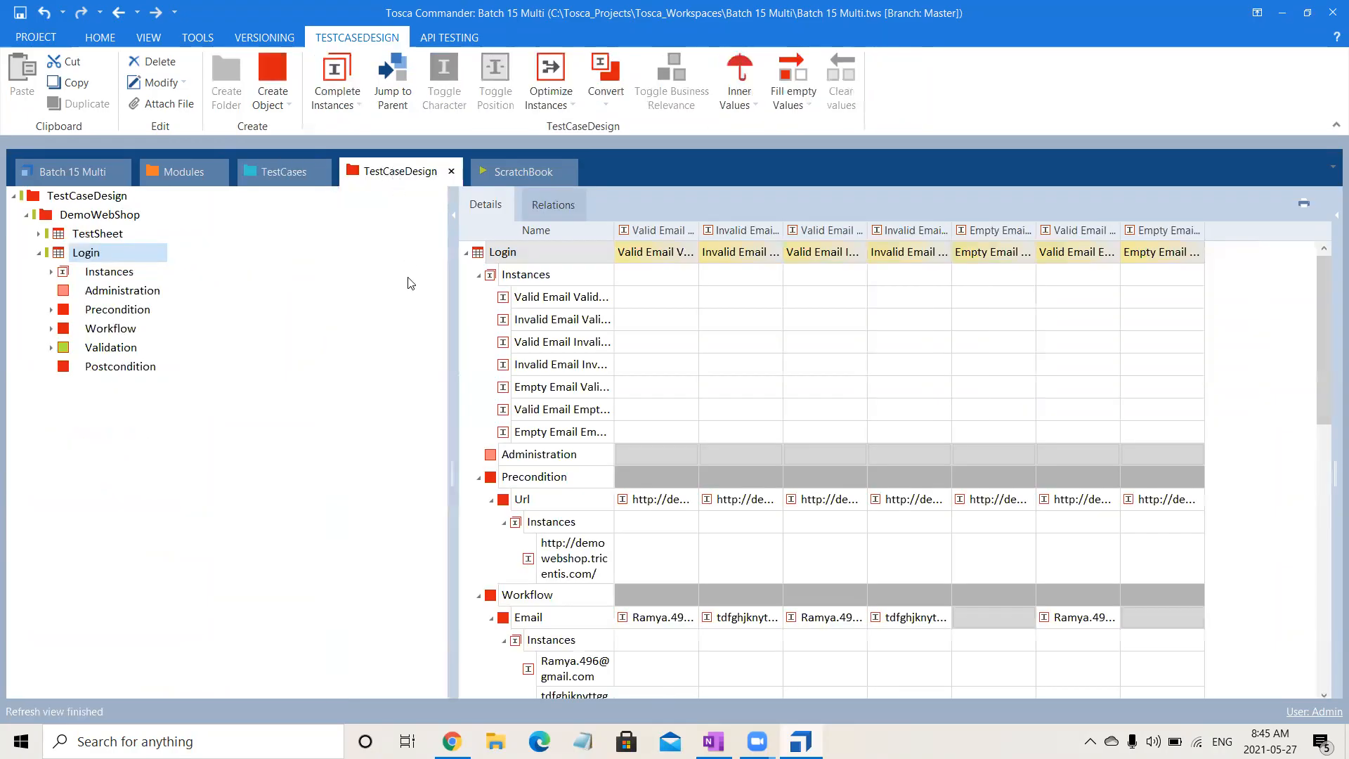
left_click(264, 172)
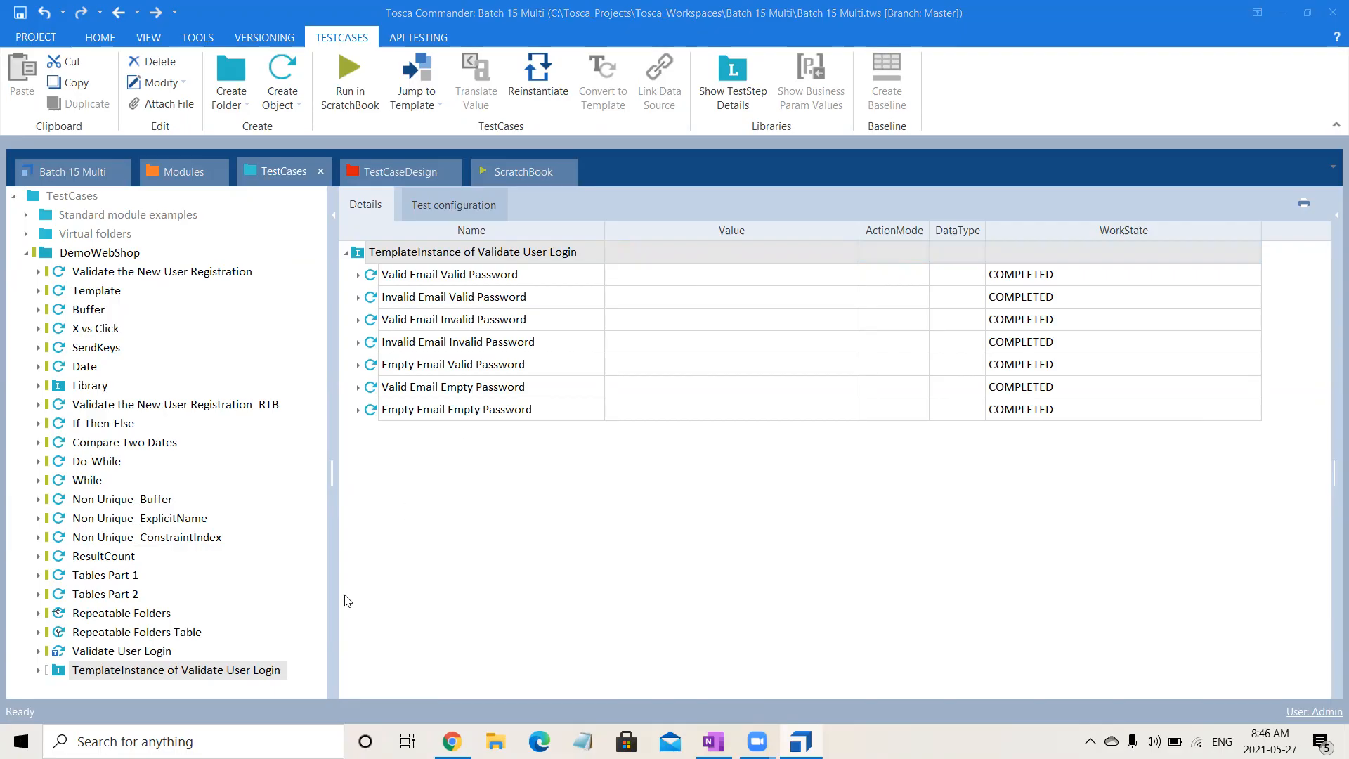
left_click(147, 653)
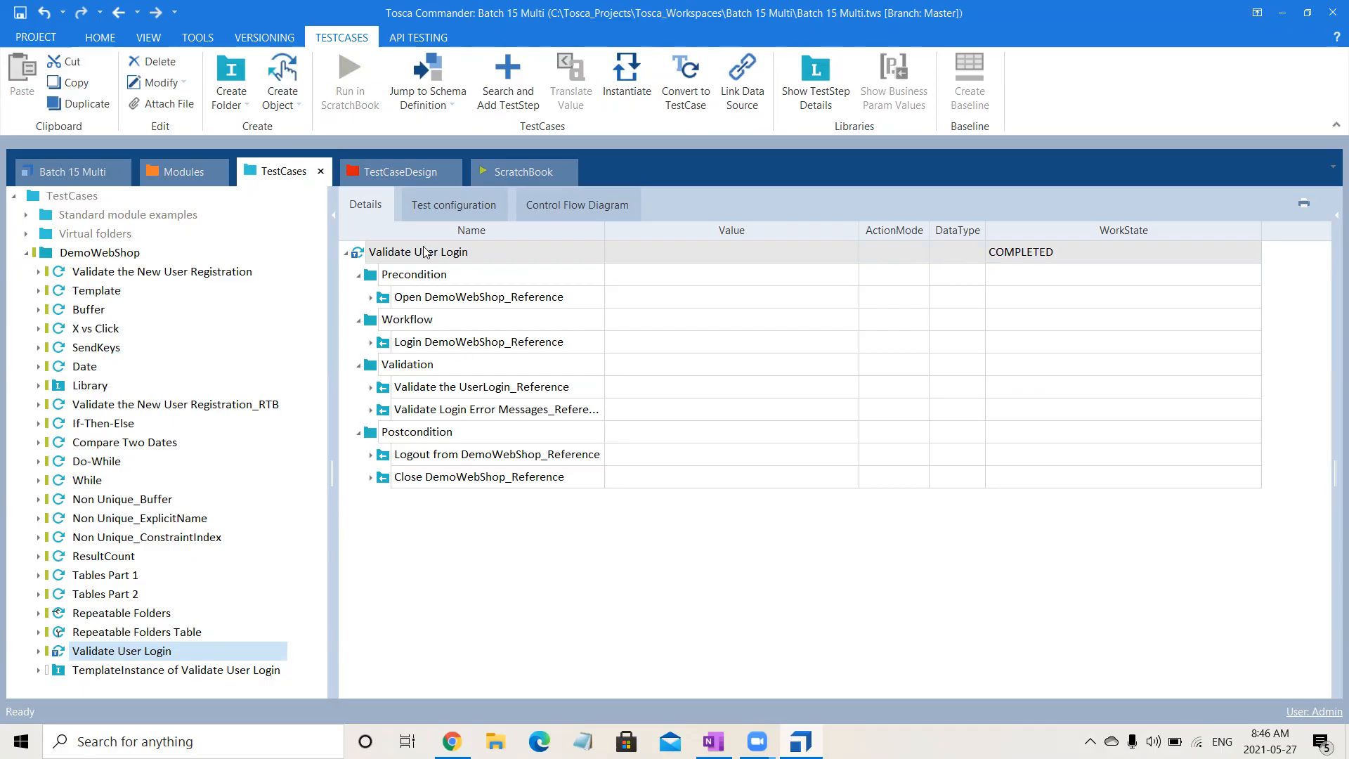
left_click(406, 177)
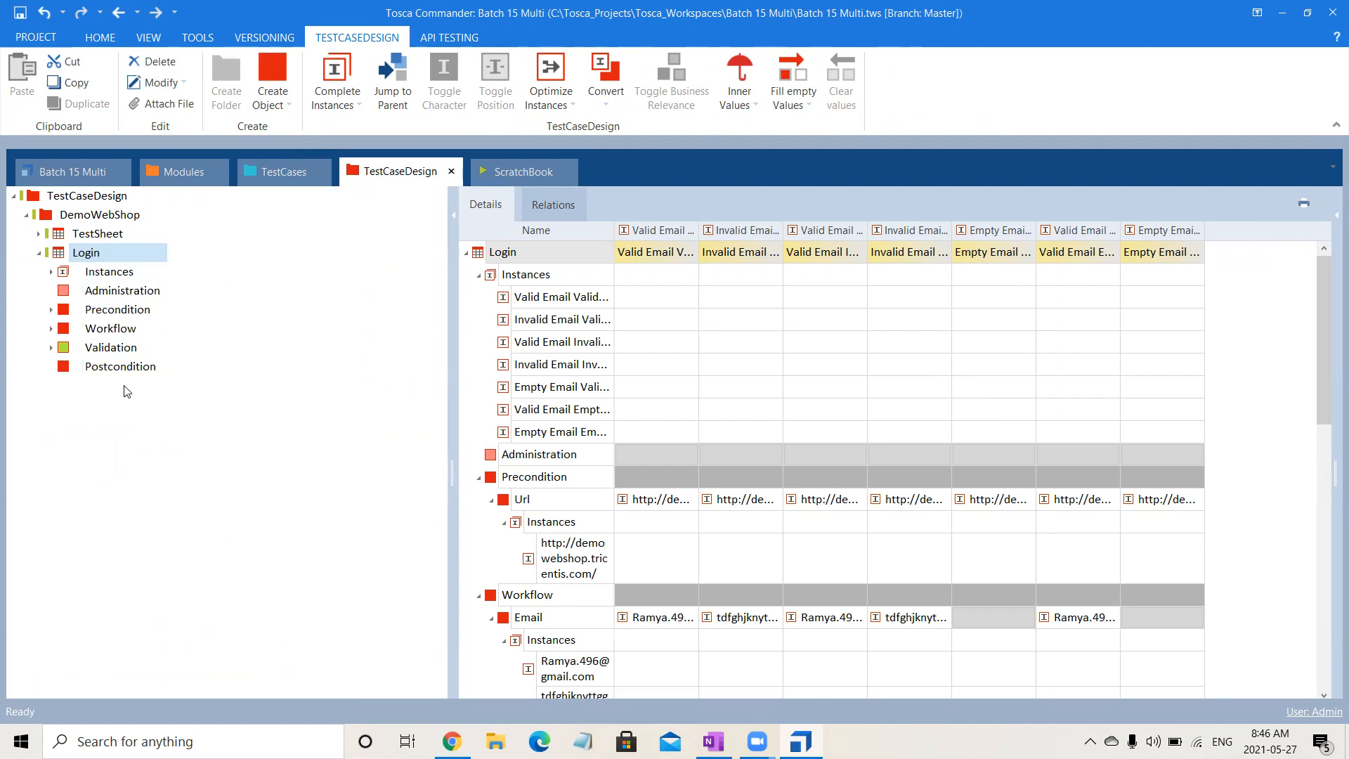
left_click(268, 184)
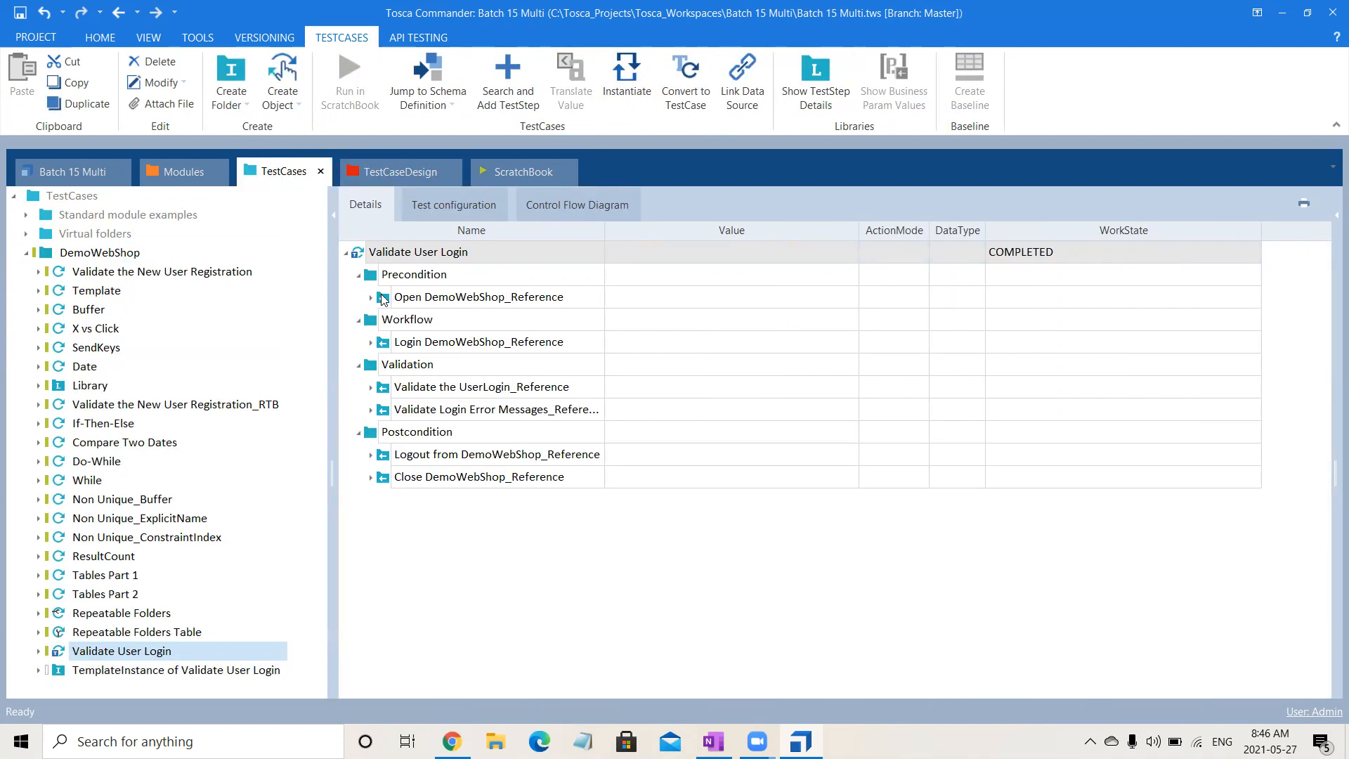
- Expand Precondition, Url and the Login sheet's Instances in the TestCaseDesign tree and review the attribute values for each instance
left_click(391, 176)
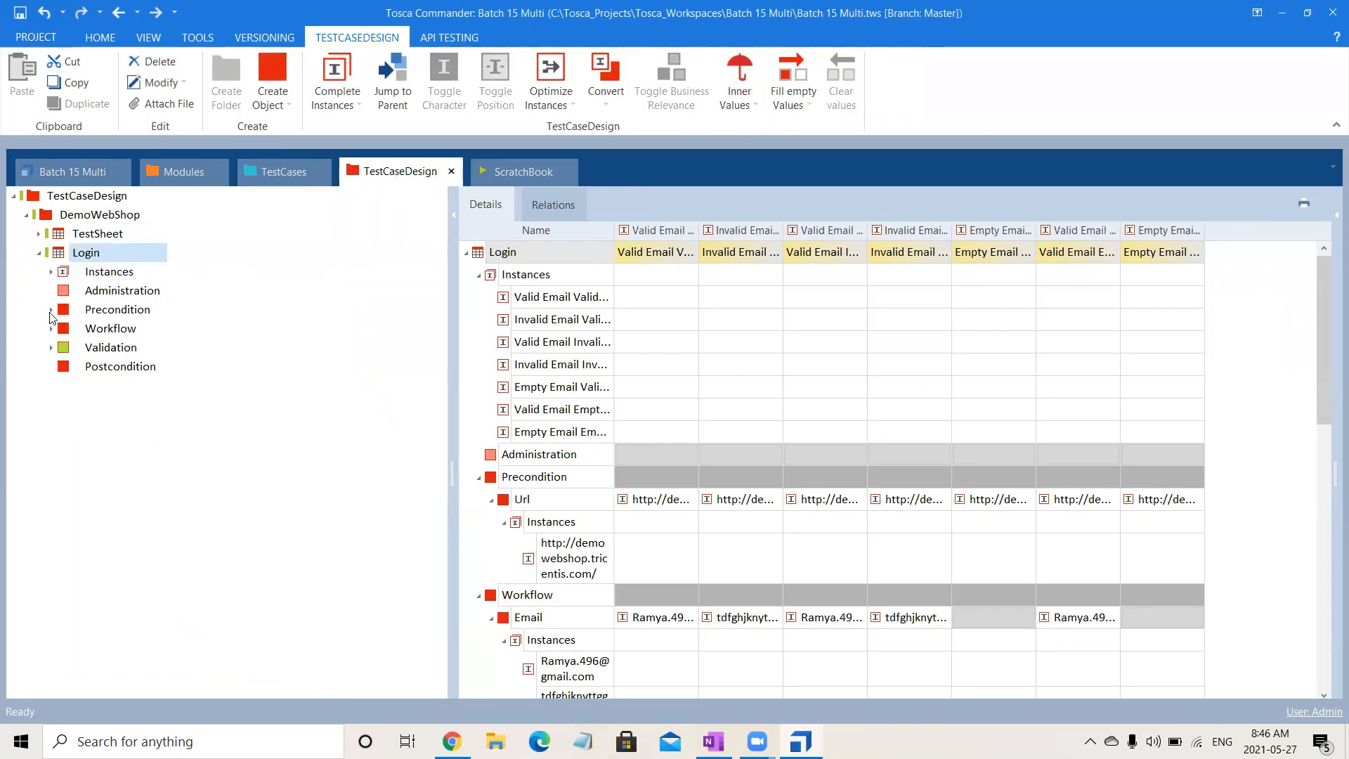
left_click(50, 311)
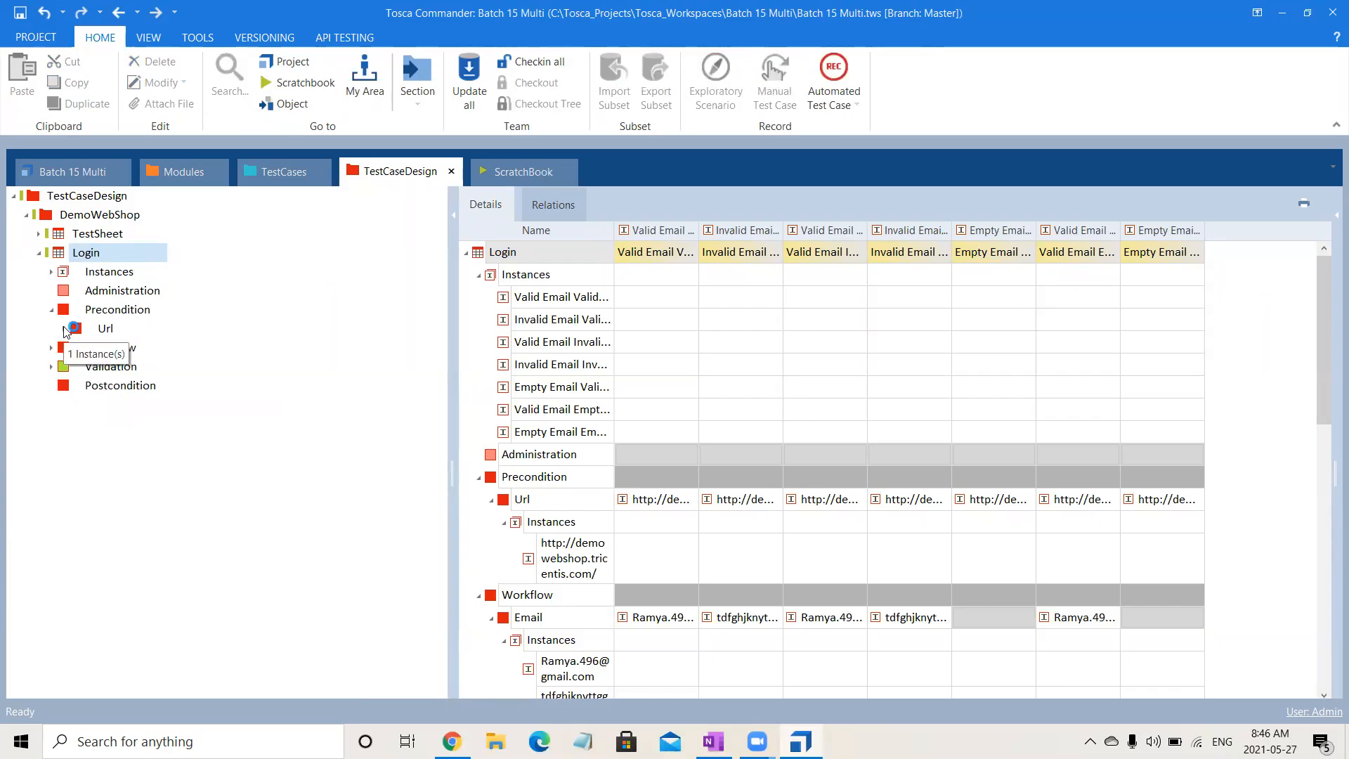
left_click(65, 330)
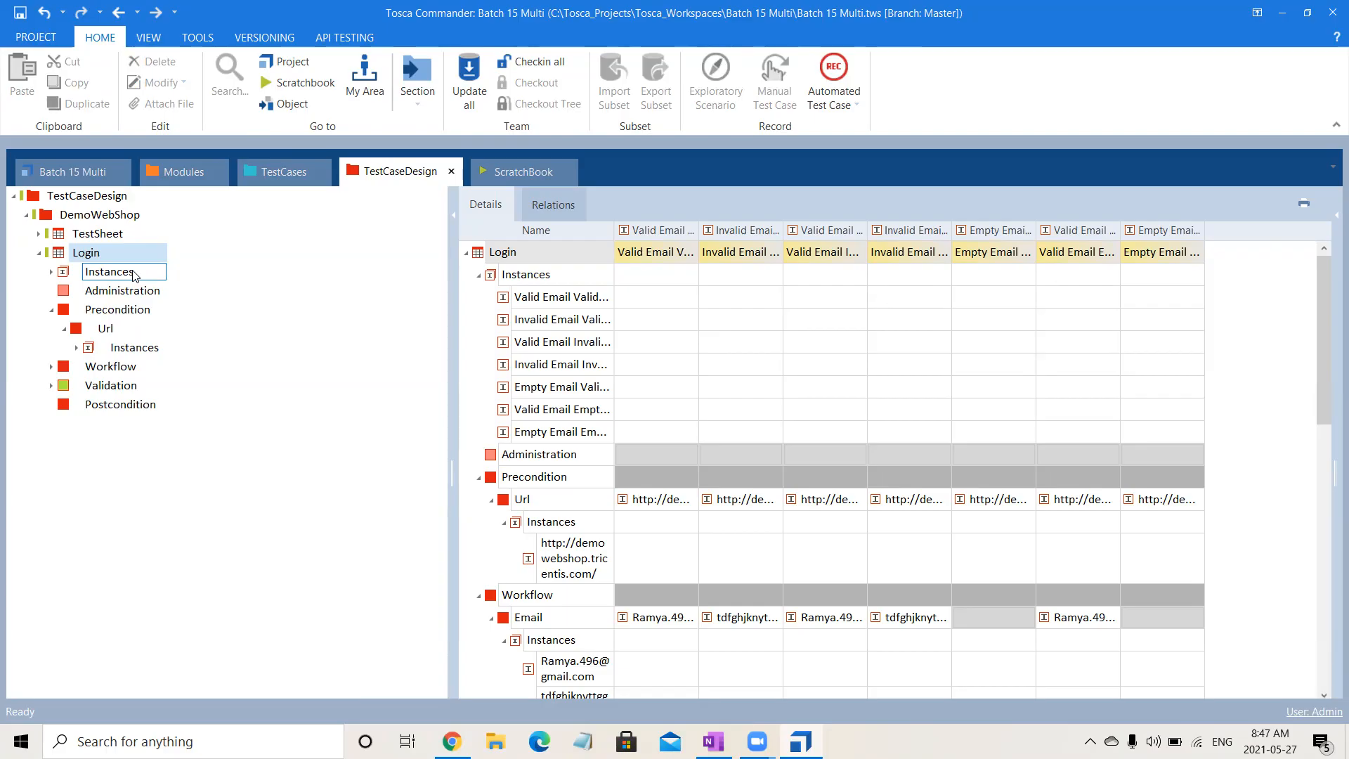
left_click(62, 272)
left_click(52, 271)
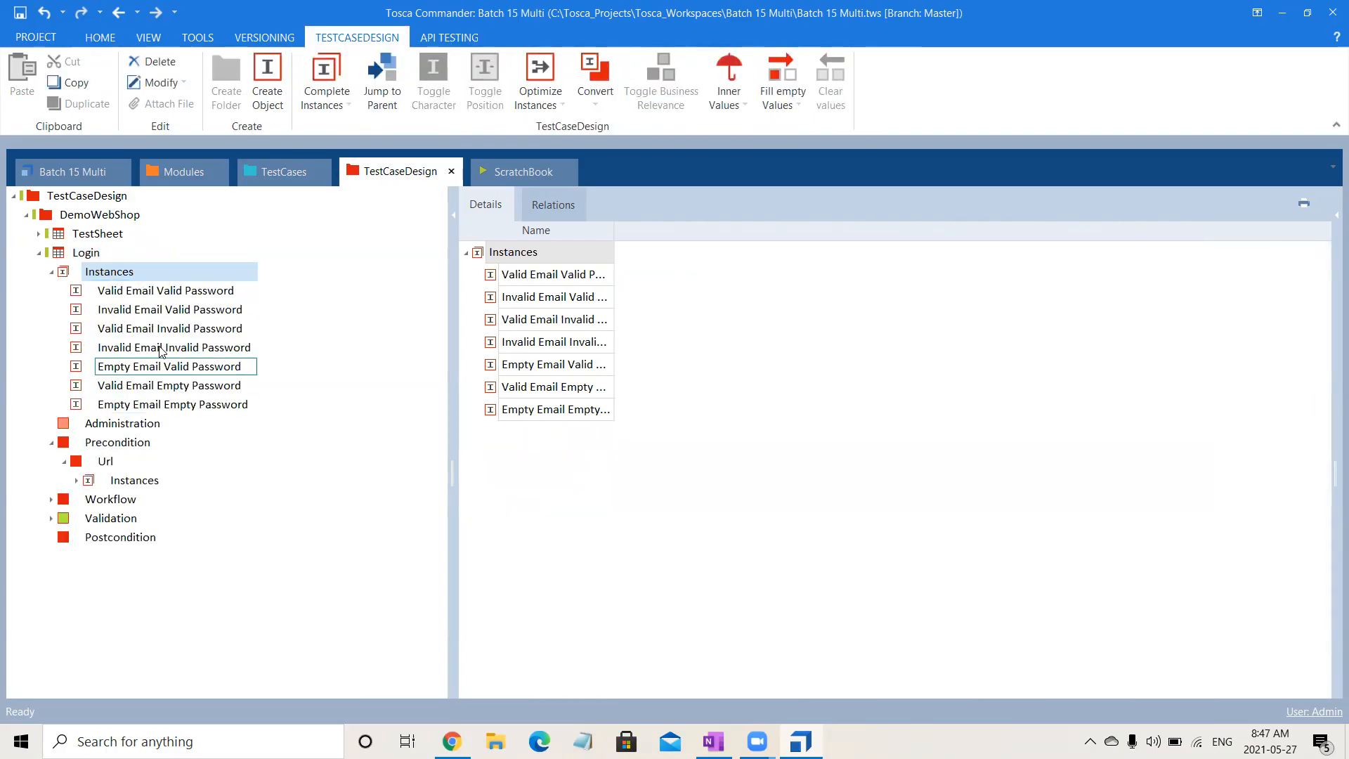
left_click(75, 259)
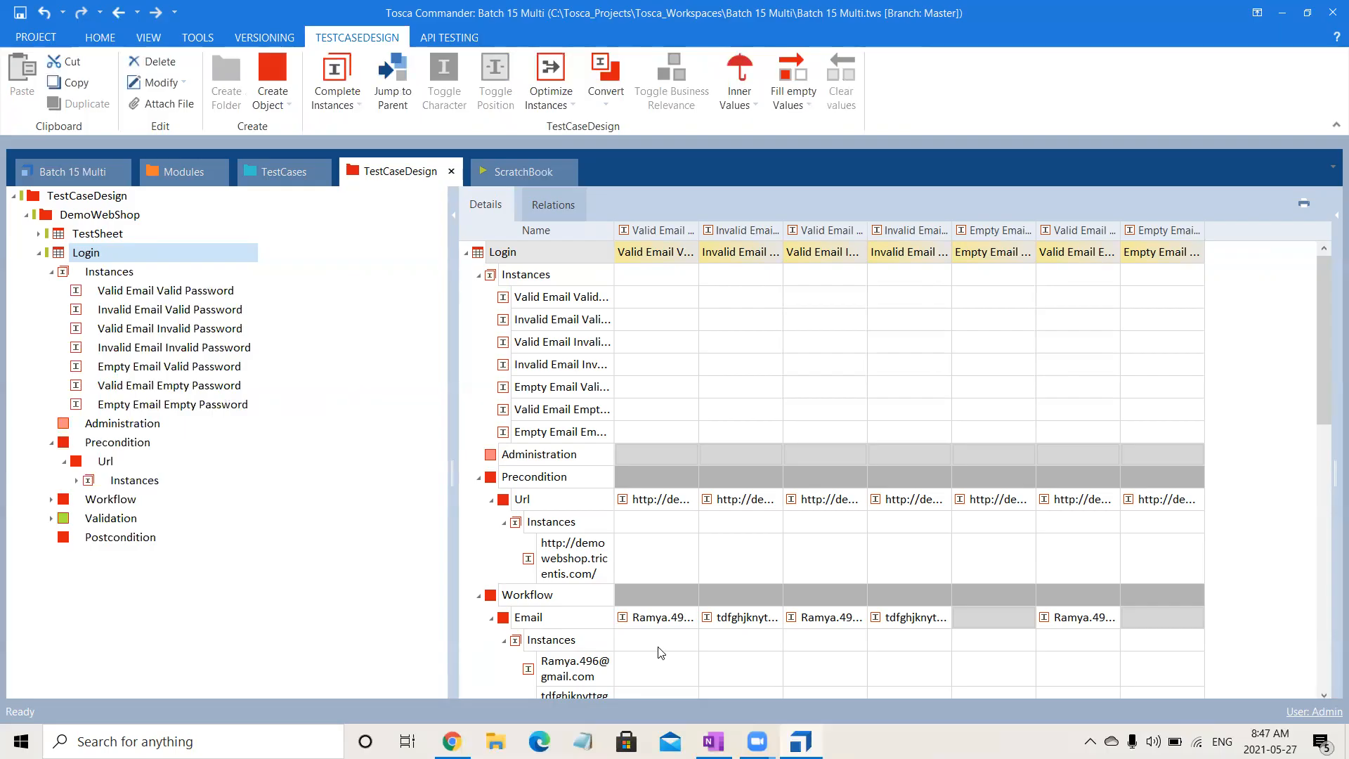
left_click_drag(1324, 360, 1329, 455)
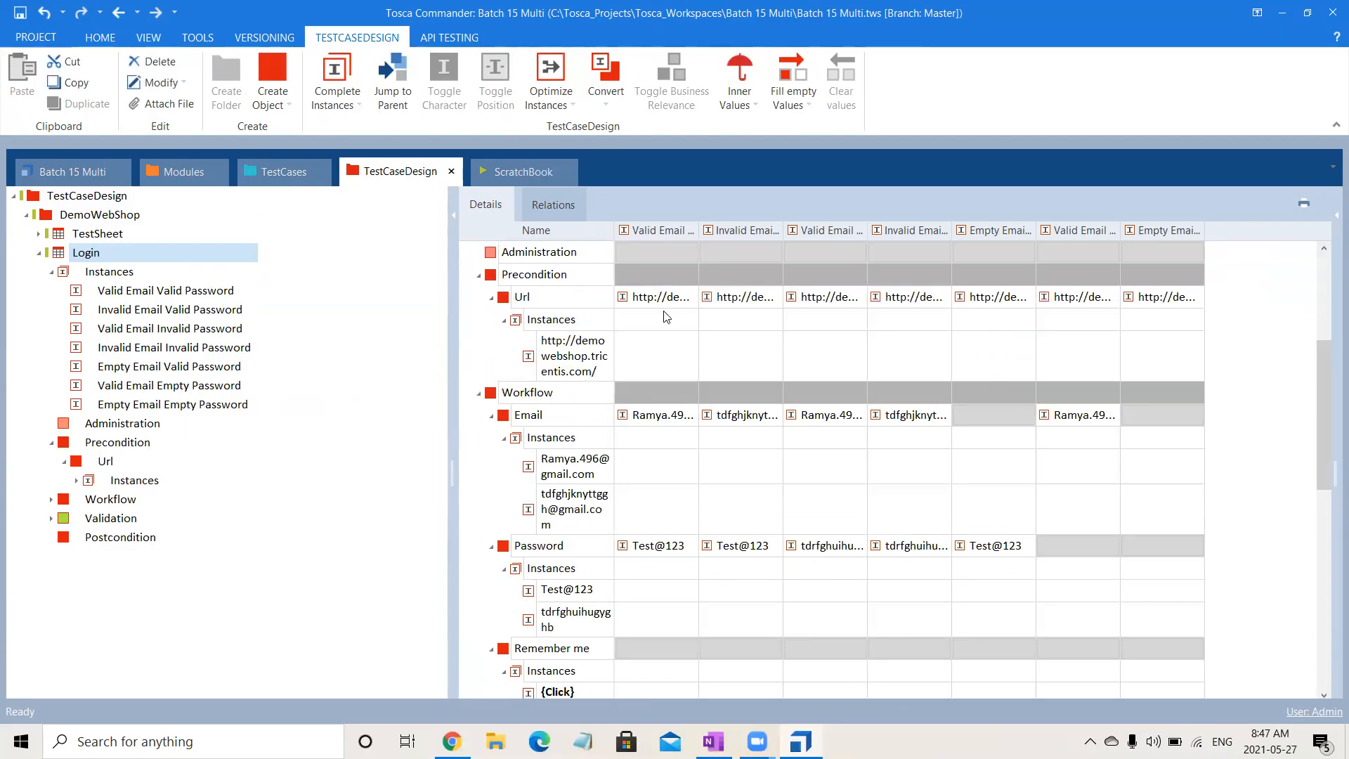
left_click(756, 308)
- Revisit the Login test sheet, return to the Validate User Login template in TestCases and show the template's properties to check its schema
left_click(275, 175)
left_click(392, 171)
left_click(55, 254)
left_click_drag(55, 253, 89, 254)
left_click(302, 170)
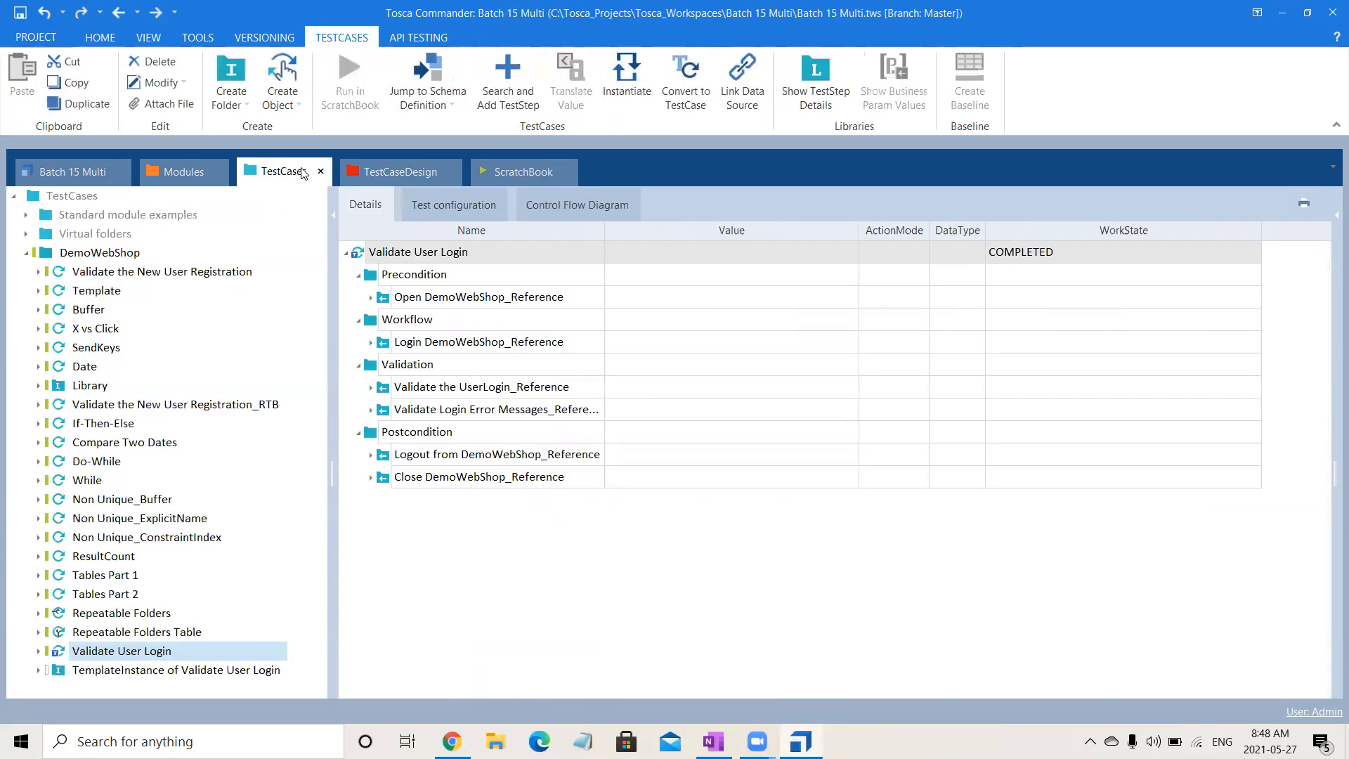
left_click(403, 253)
left_click(402, 253)
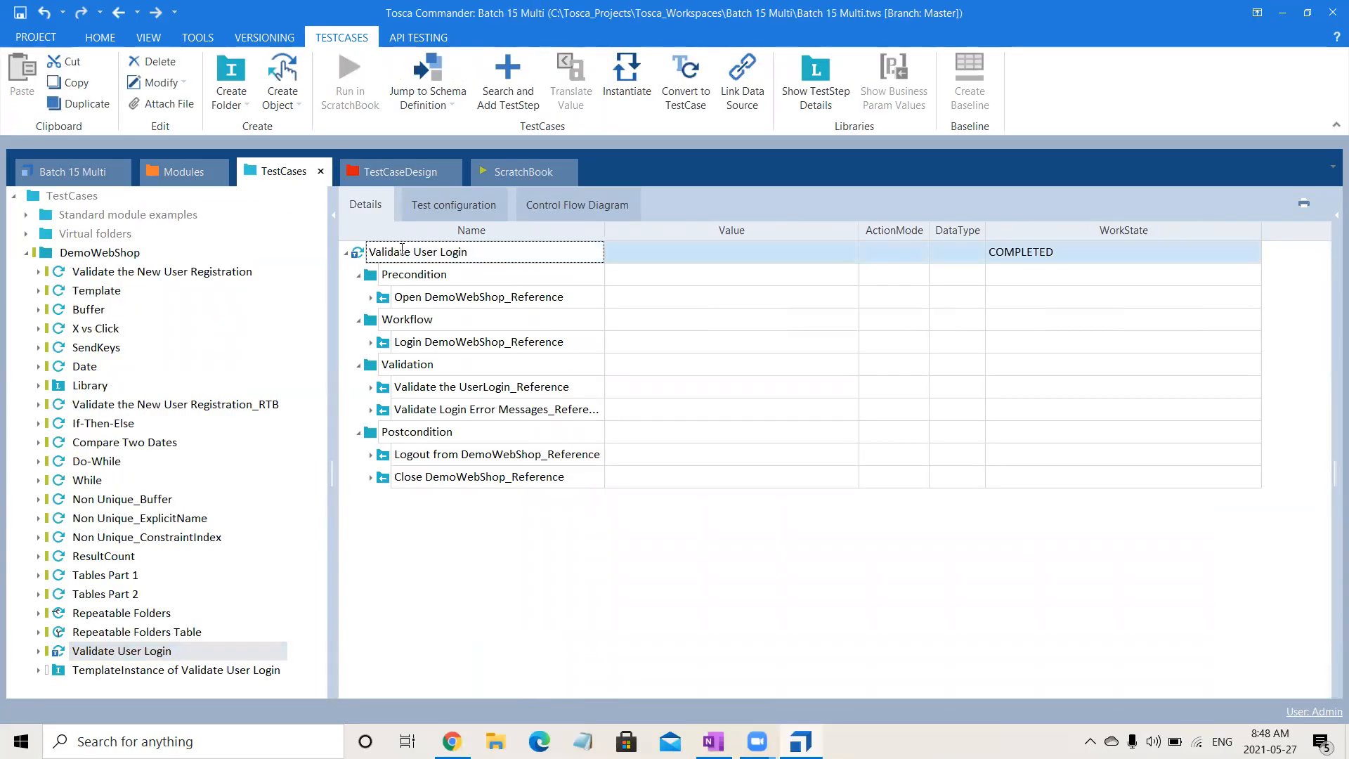
left_click(359, 258)
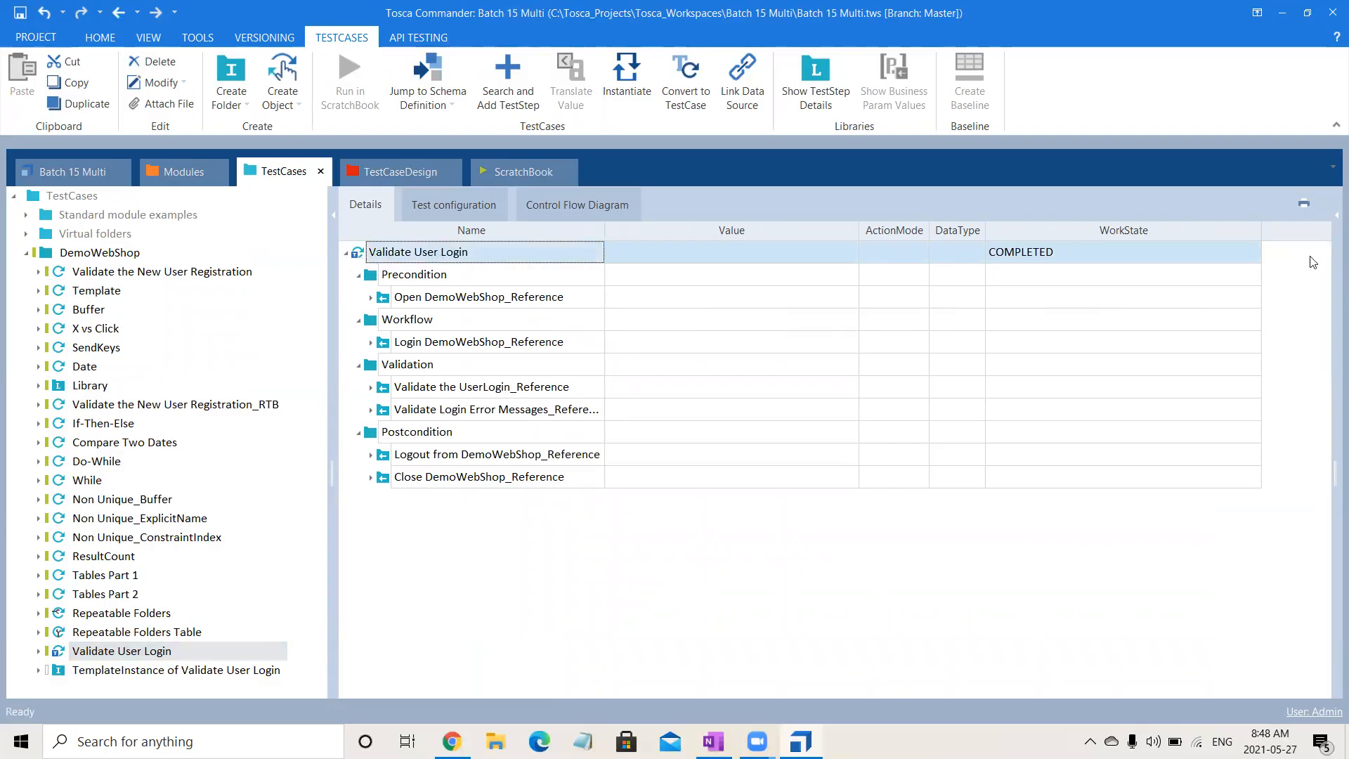
left_click(1330, 232)
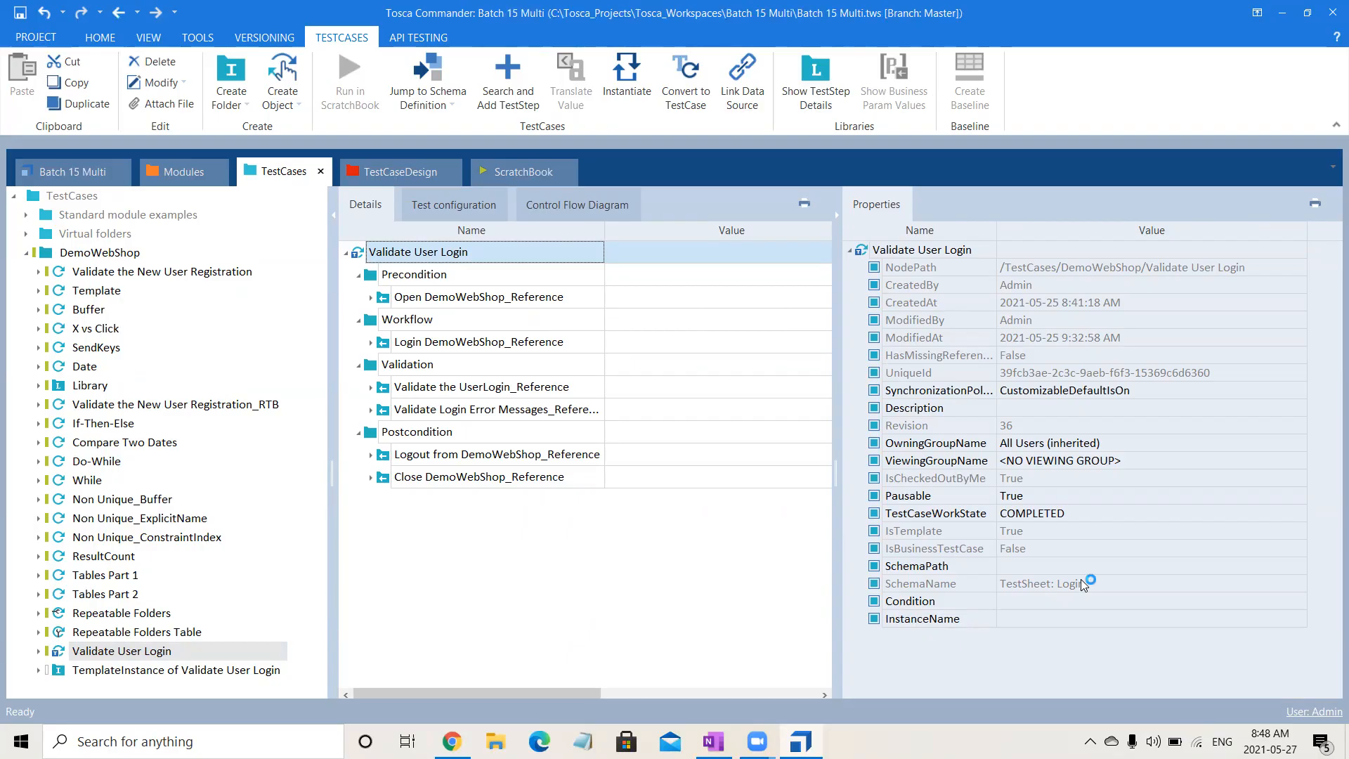
- Inspect the Url business parameter of Open DemoWebShop_Reference in the template, leaving the Precondition folder collapsed
left_click(370, 297)
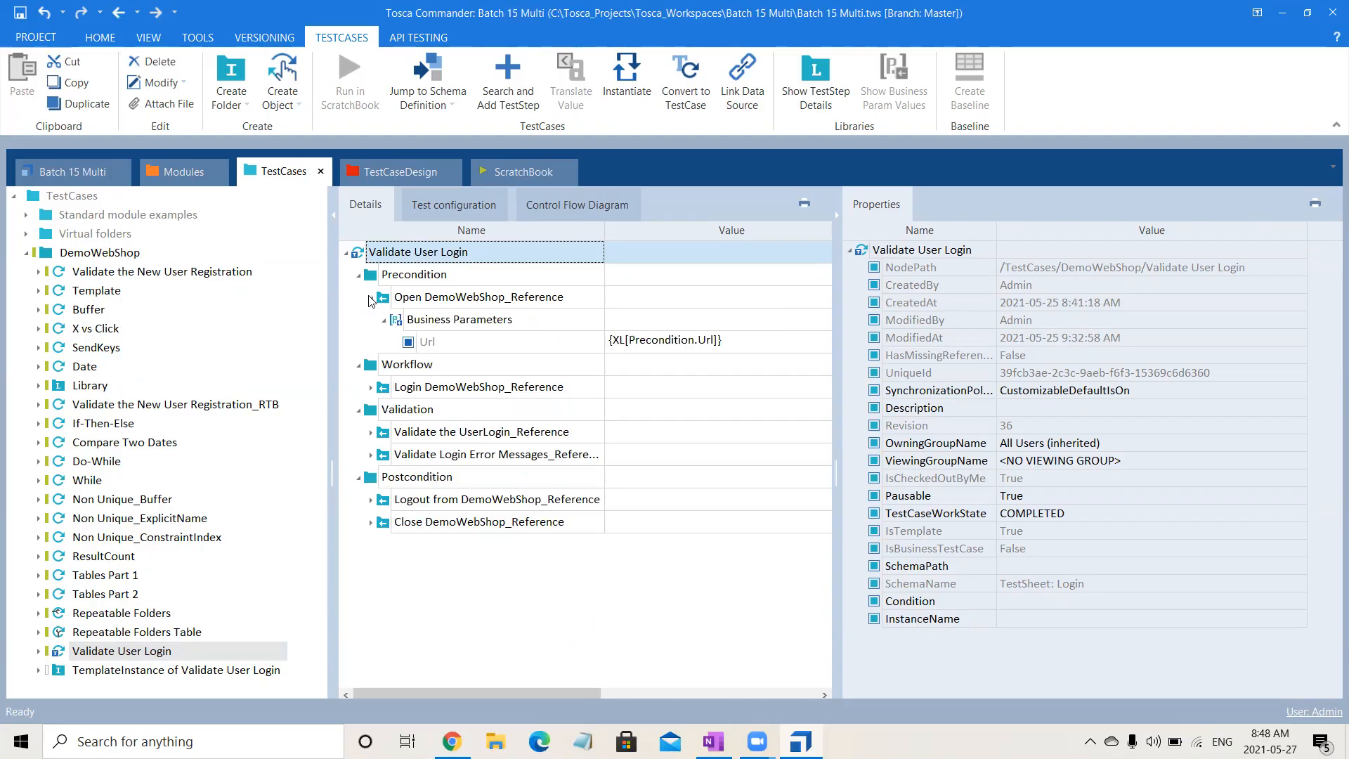
left_click(459, 320)
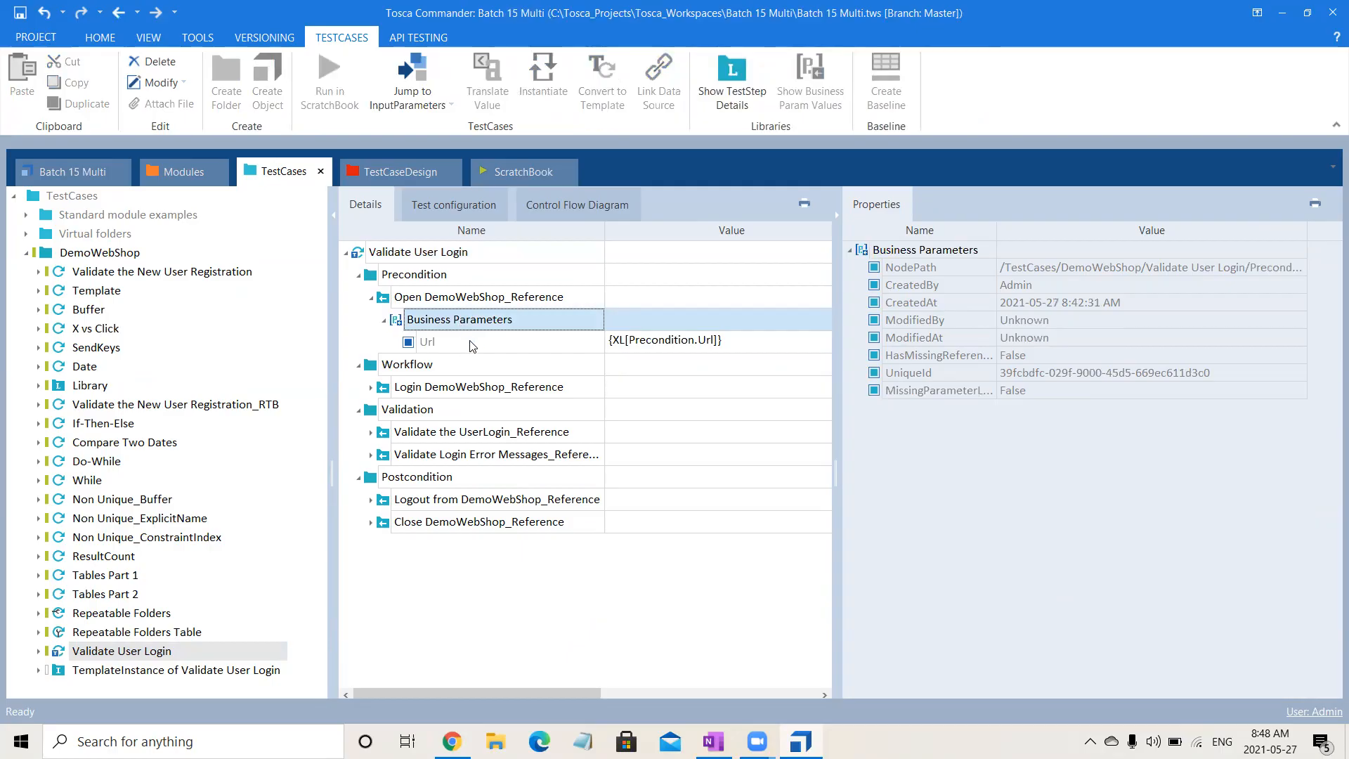
left_click(469, 343)
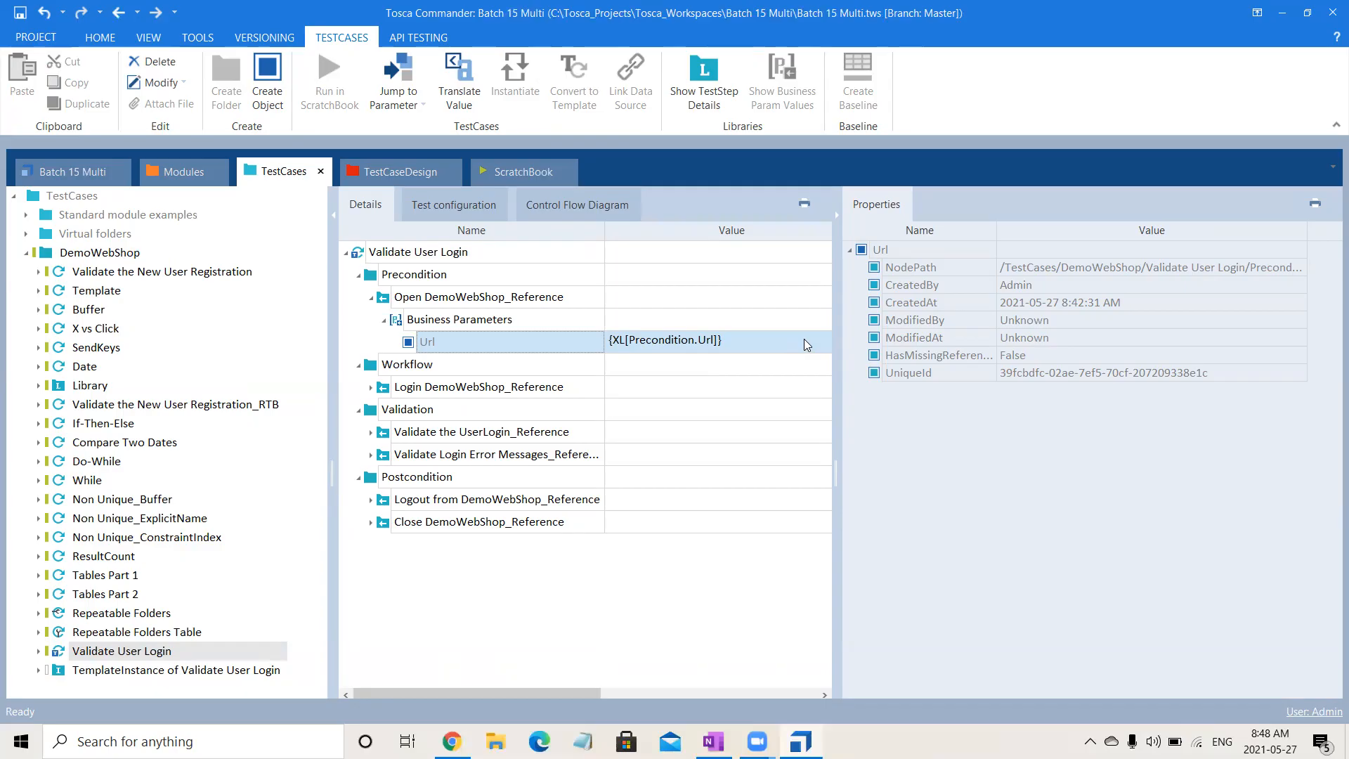
left_click(358, 275)
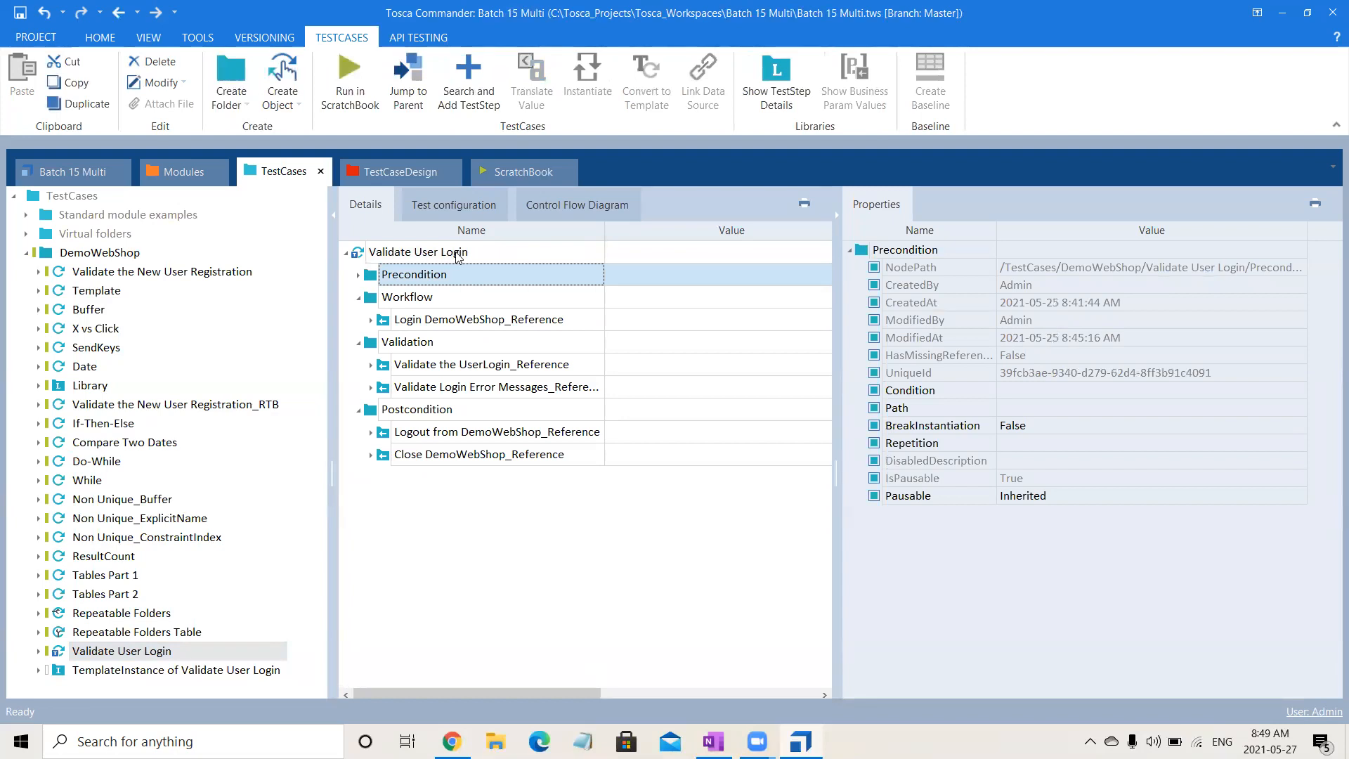
- Clear the Email and Password business parameter values of Login DemoWebShop_Reference in the template's Workflow folder
left_click(371, 323)
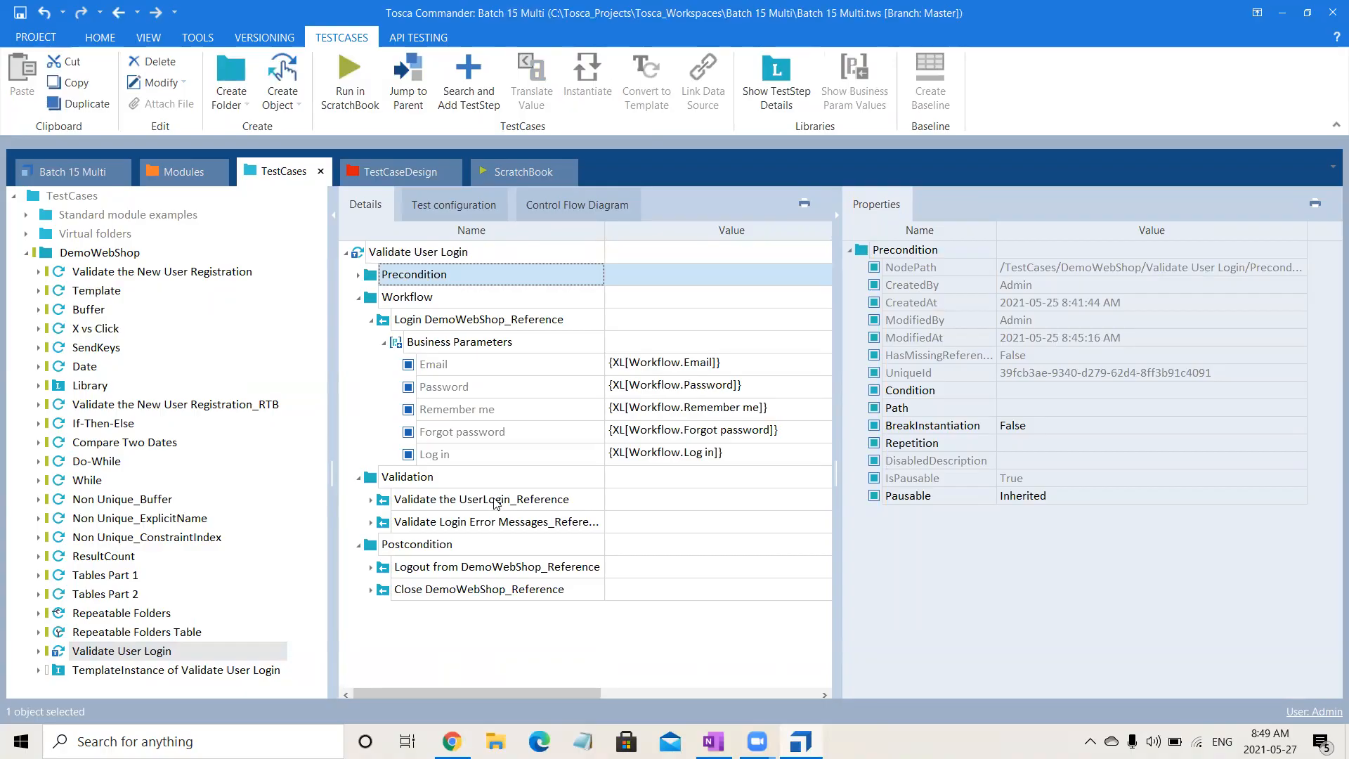
left_click(520, 365)
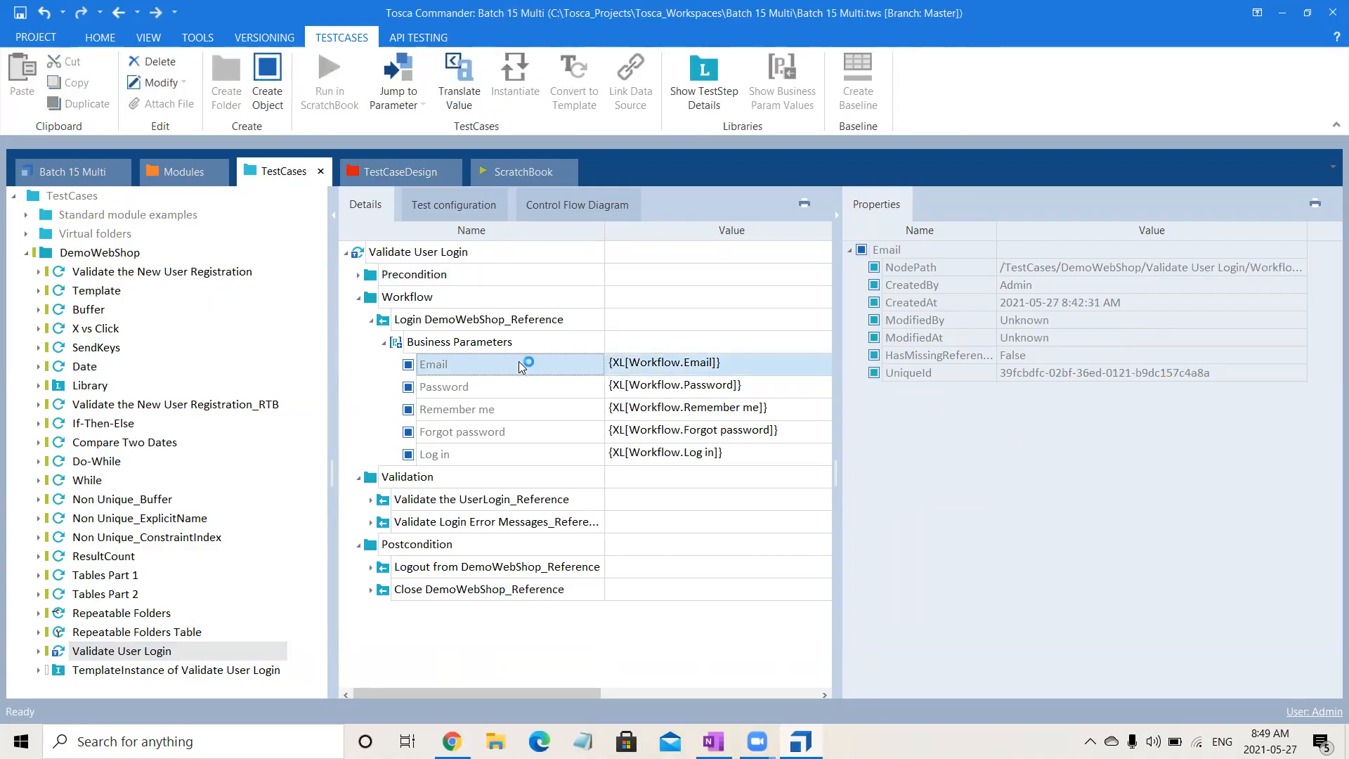
key("shift+Down")
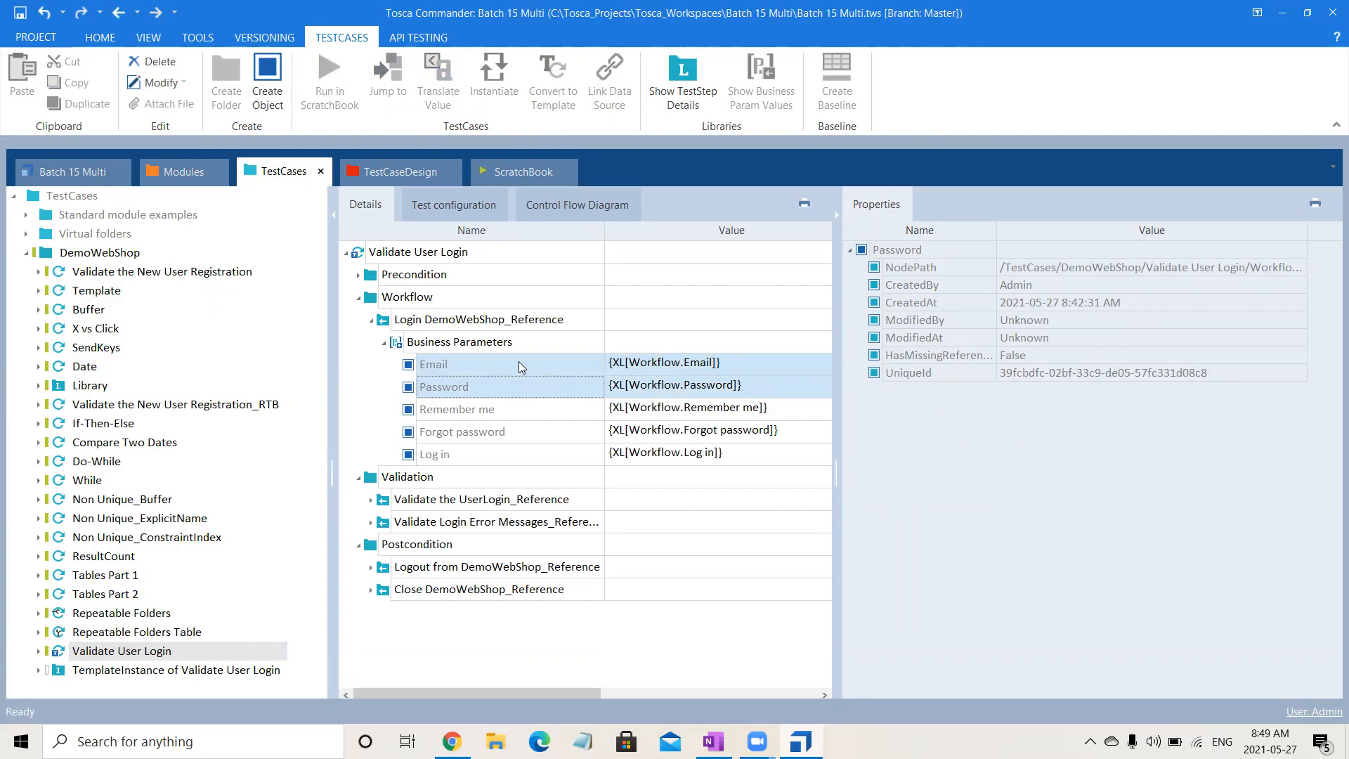
key("Delete")
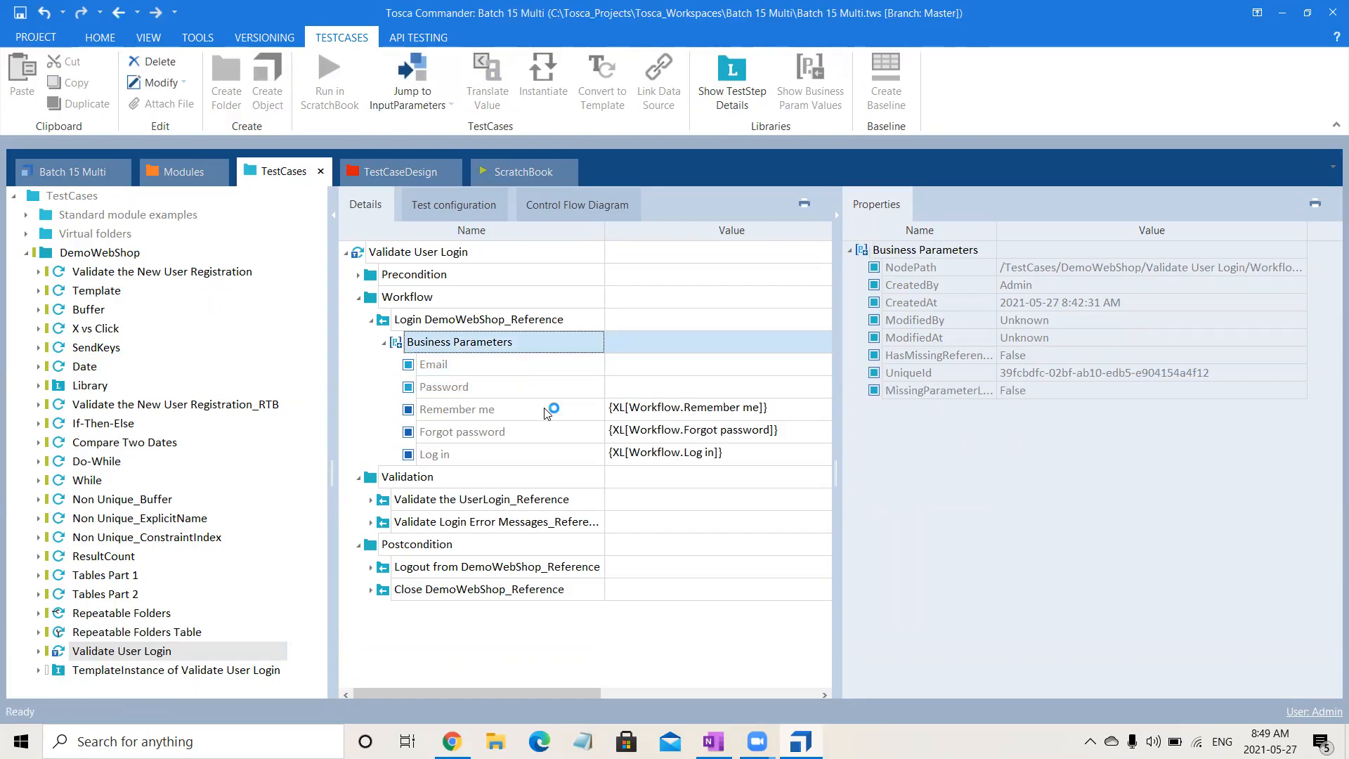
- Map the Email attribute from the Login sheet's Workflow in TestCaseDesign to the Email business parameter of Login DemoWebShop_Reference
left_click(397, 172)
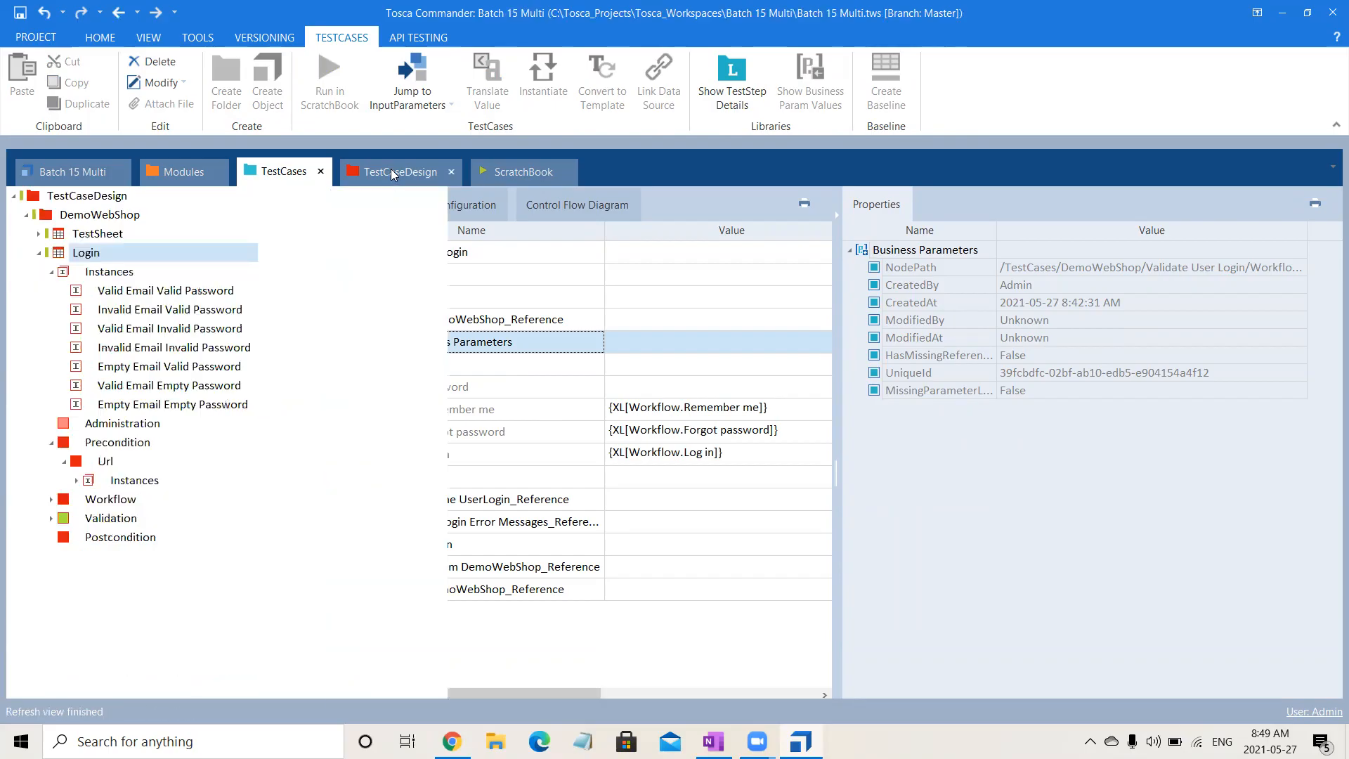
left_click(51, 499)
left_click(101, 524)
left_click_drag(101, 521, 653, 368)
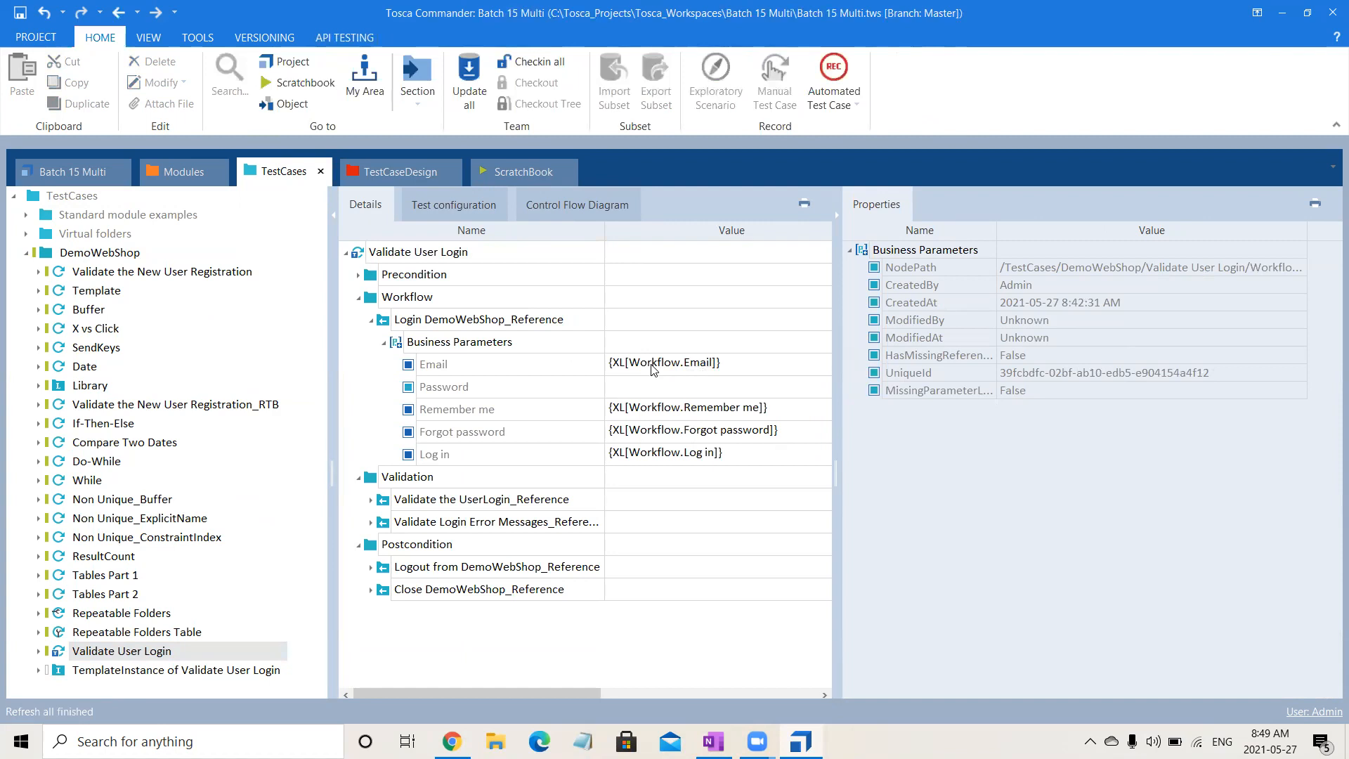
left_click(650, 383)
left_click(651, 382)
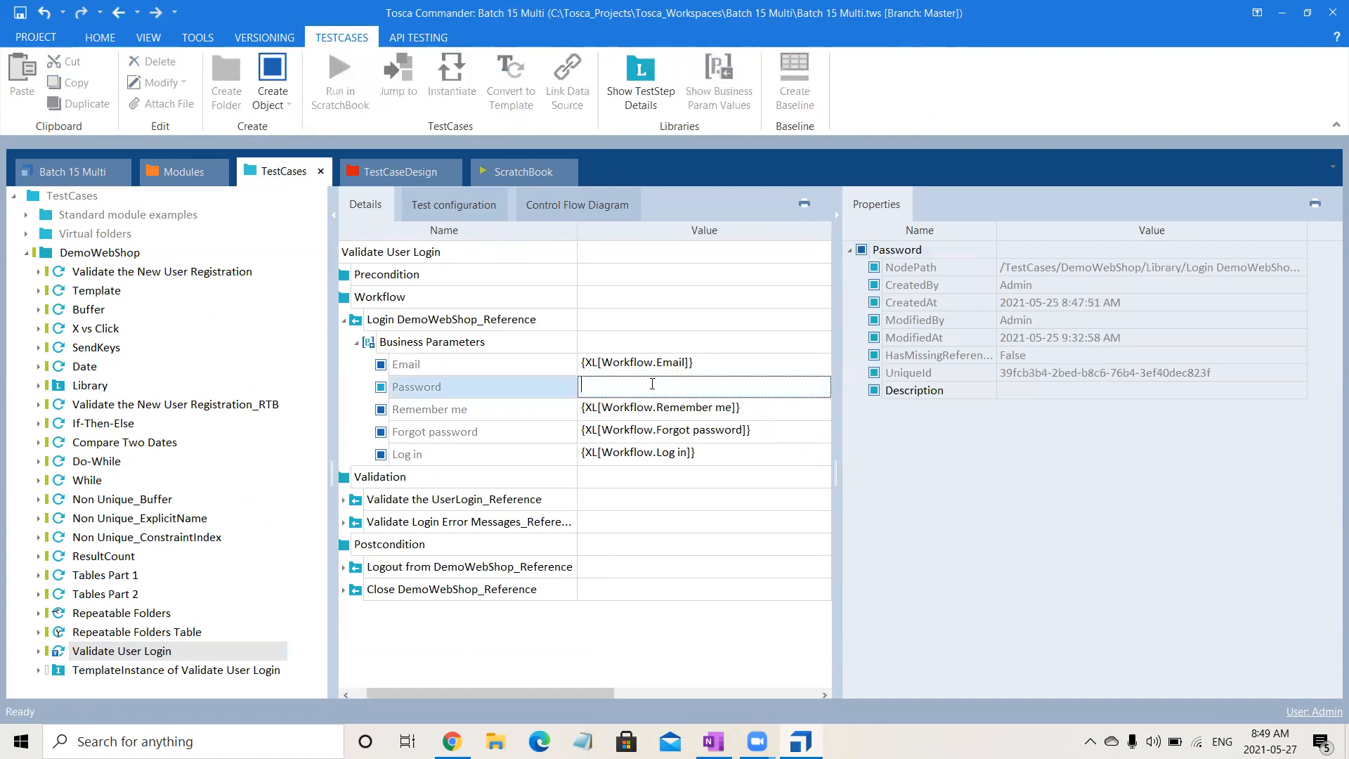
type("{XL[smncklm")
key("BackSpace")
key("BackSpace")
key("BackSpace")
key("BackSpace")
key("BackSpace")
key("BackSpace")
key("BackSpace")
key("BackSpace")
key("BackSpace")
key("BackSpace")
key("BackSpace")
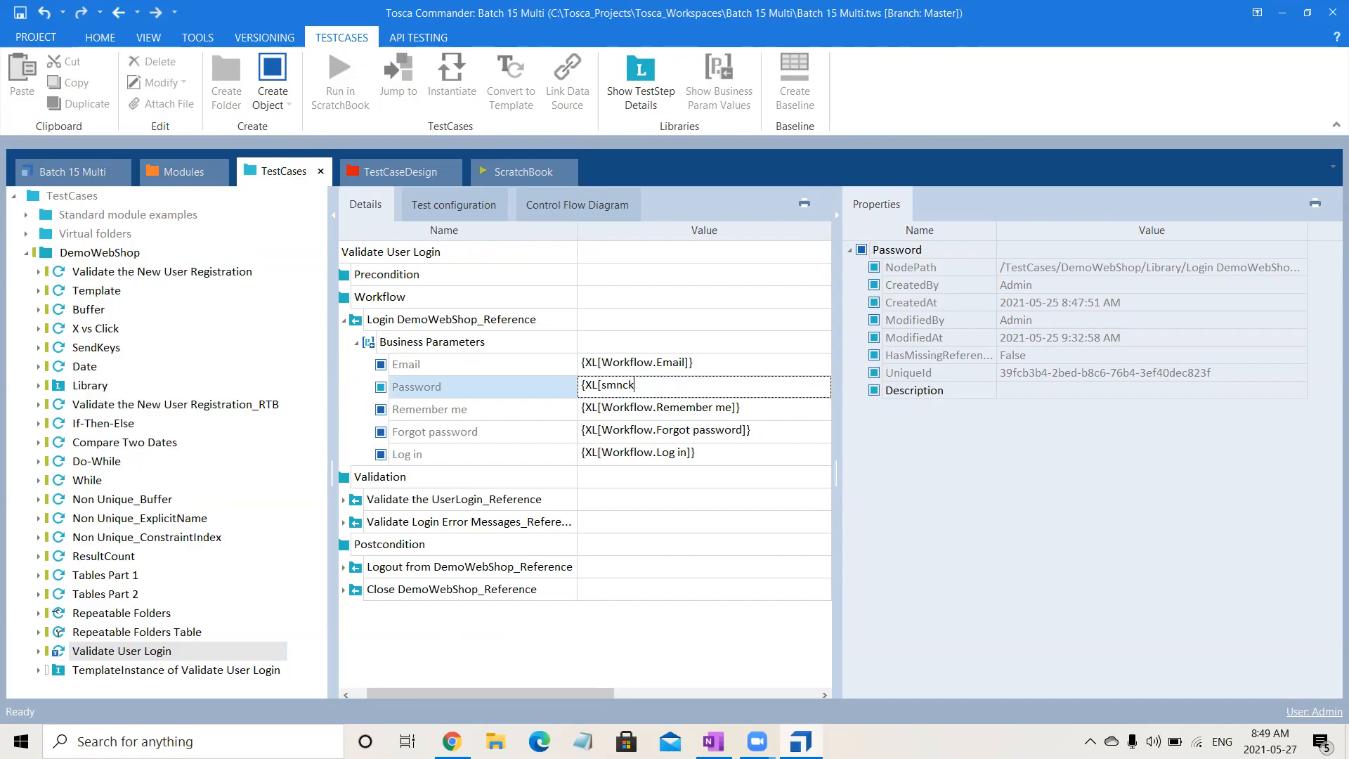
left_click(1006, 577)
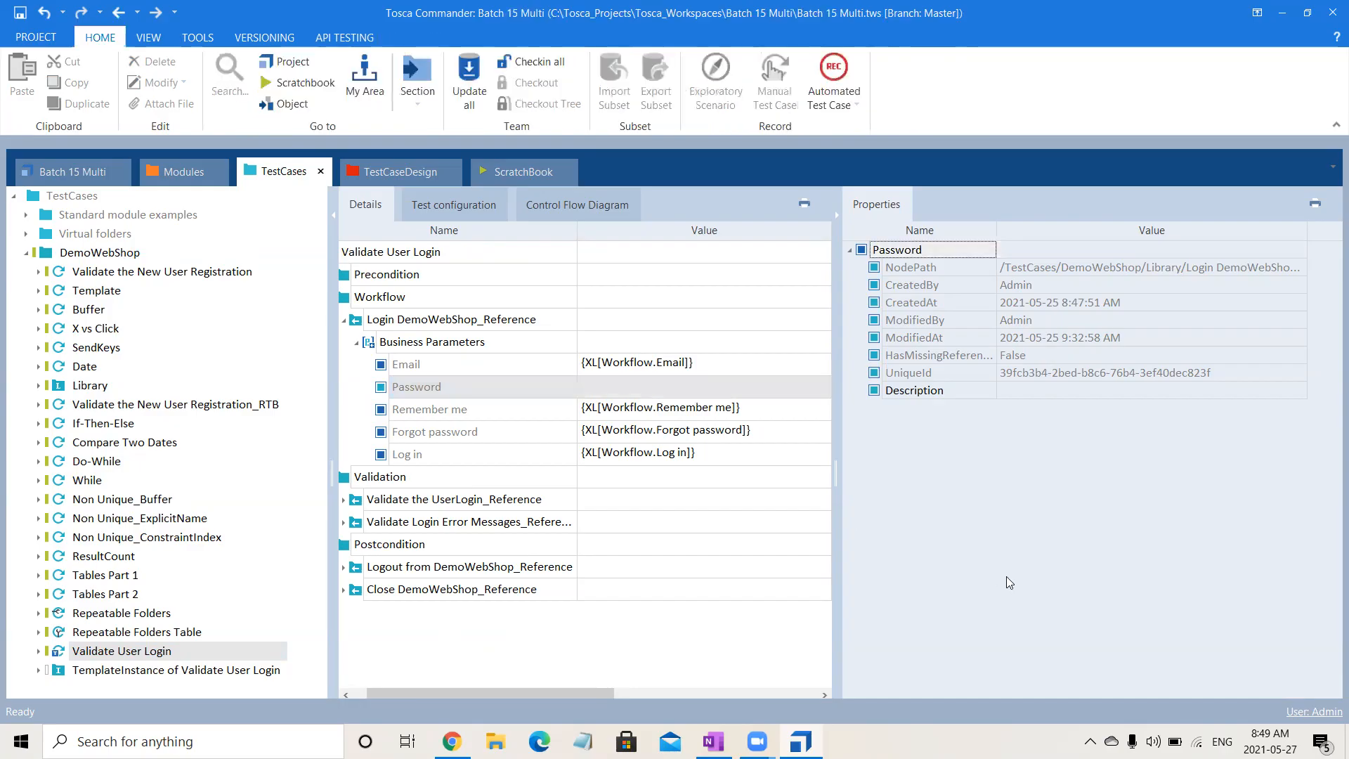
- Map the Password attribute from the Login sheet's Workflow to the Password business parameter of Login DemoWebShop_Reference
left_click(371, 176)
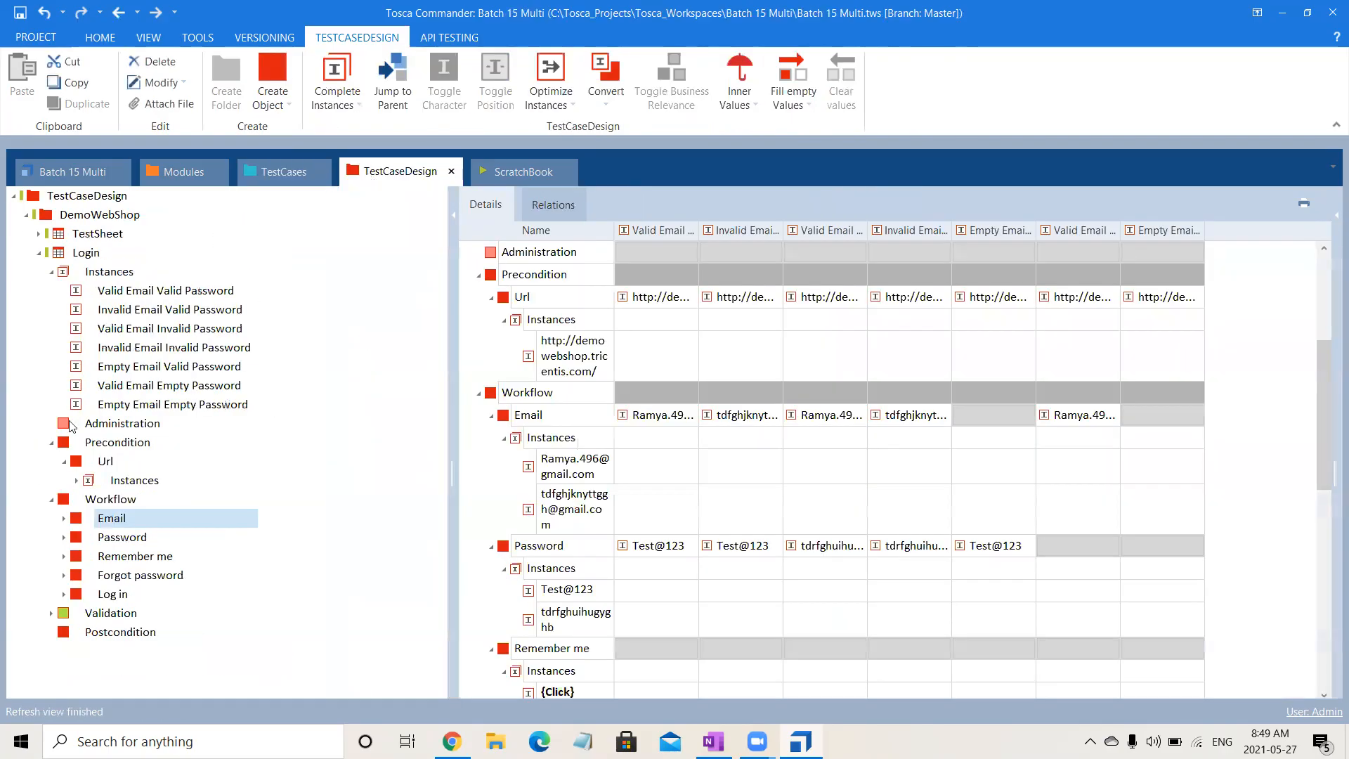
left_click_drag(78, 542, 636, 391)
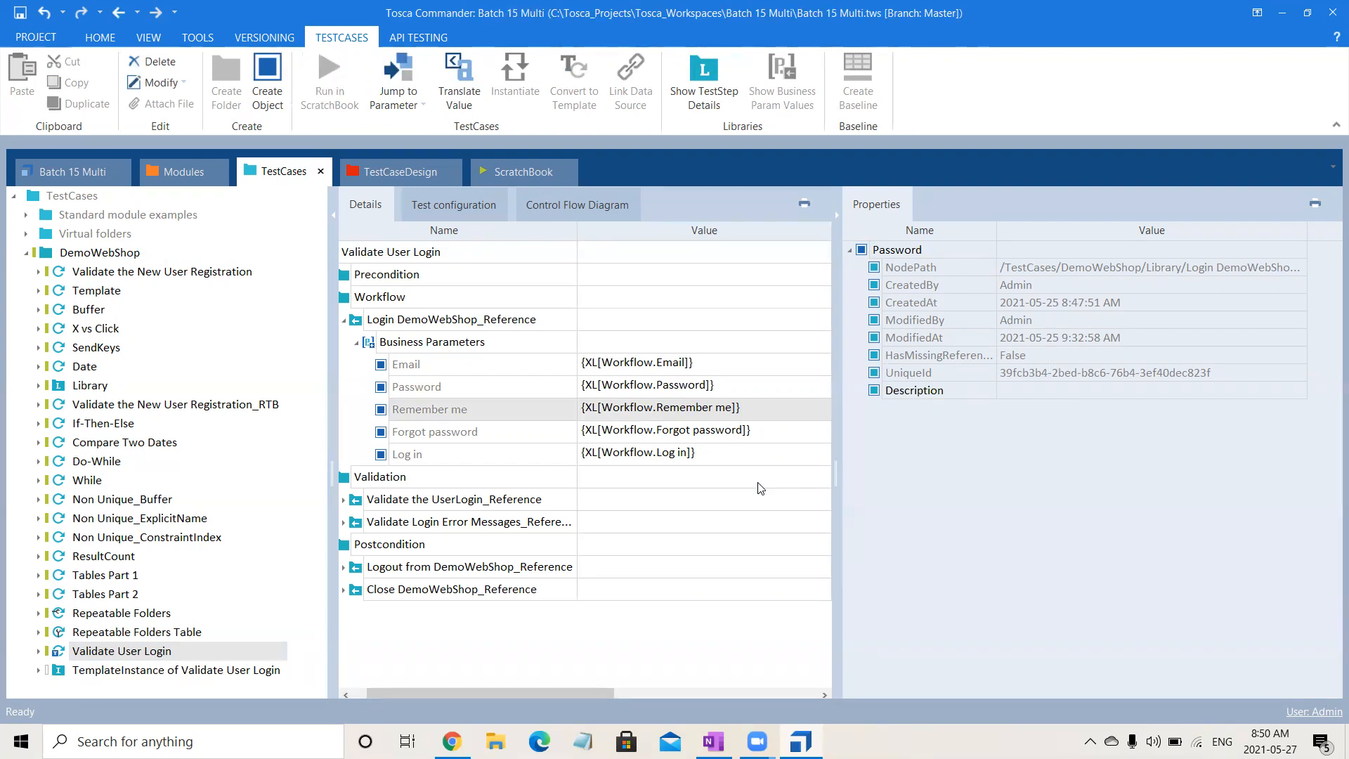
left_click(731, 728)
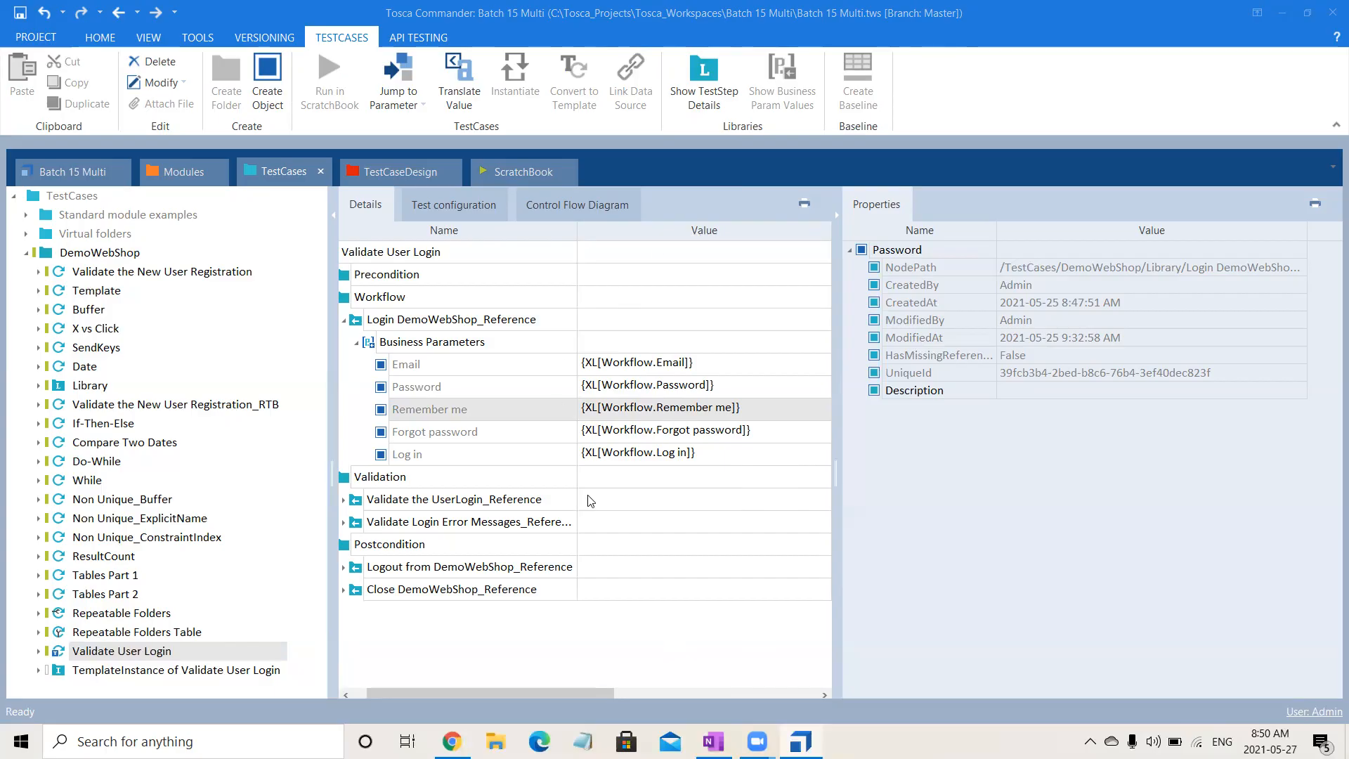
left_click_drag(535, 693, 521, 692)
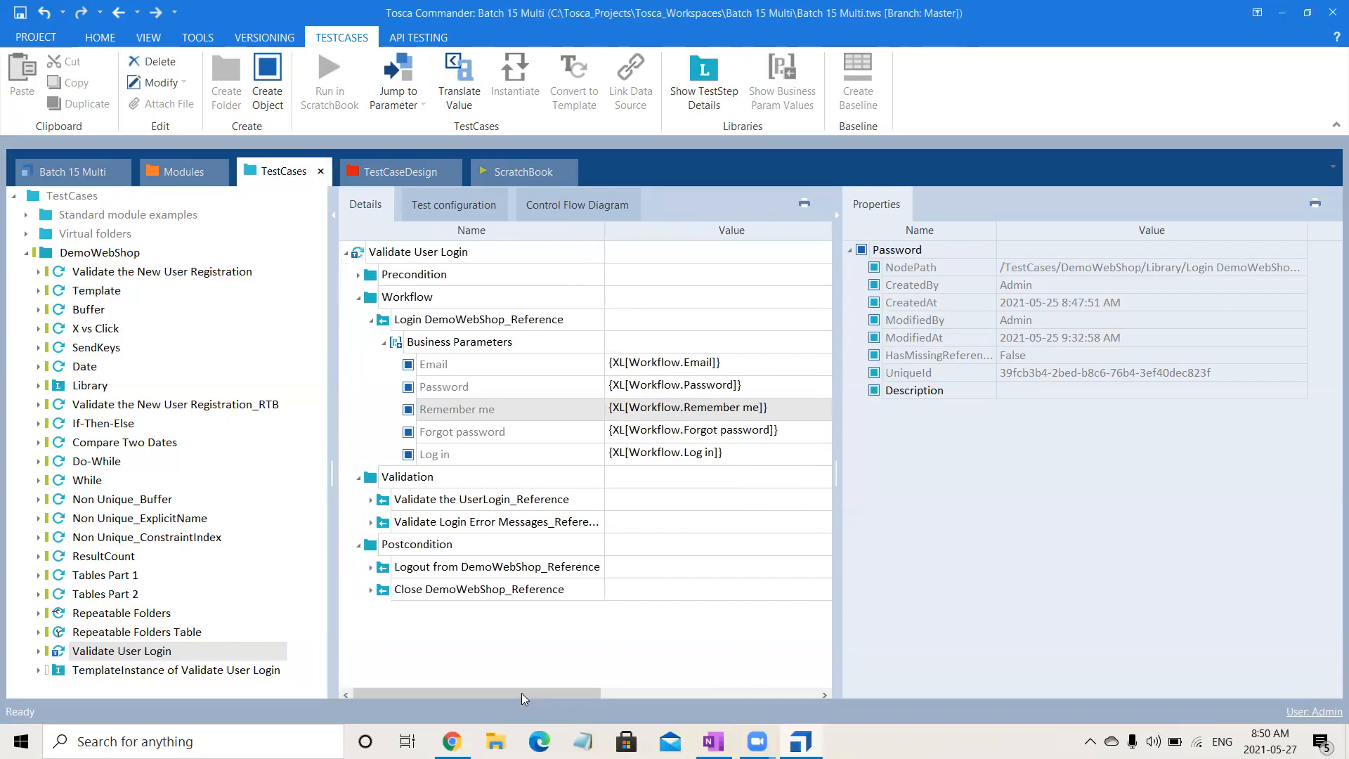
- Collapse the template's Workflow folder and compare the Validate User Login template with the test cases in its template instance
left_click(358, 300)
left_click(476, 254)
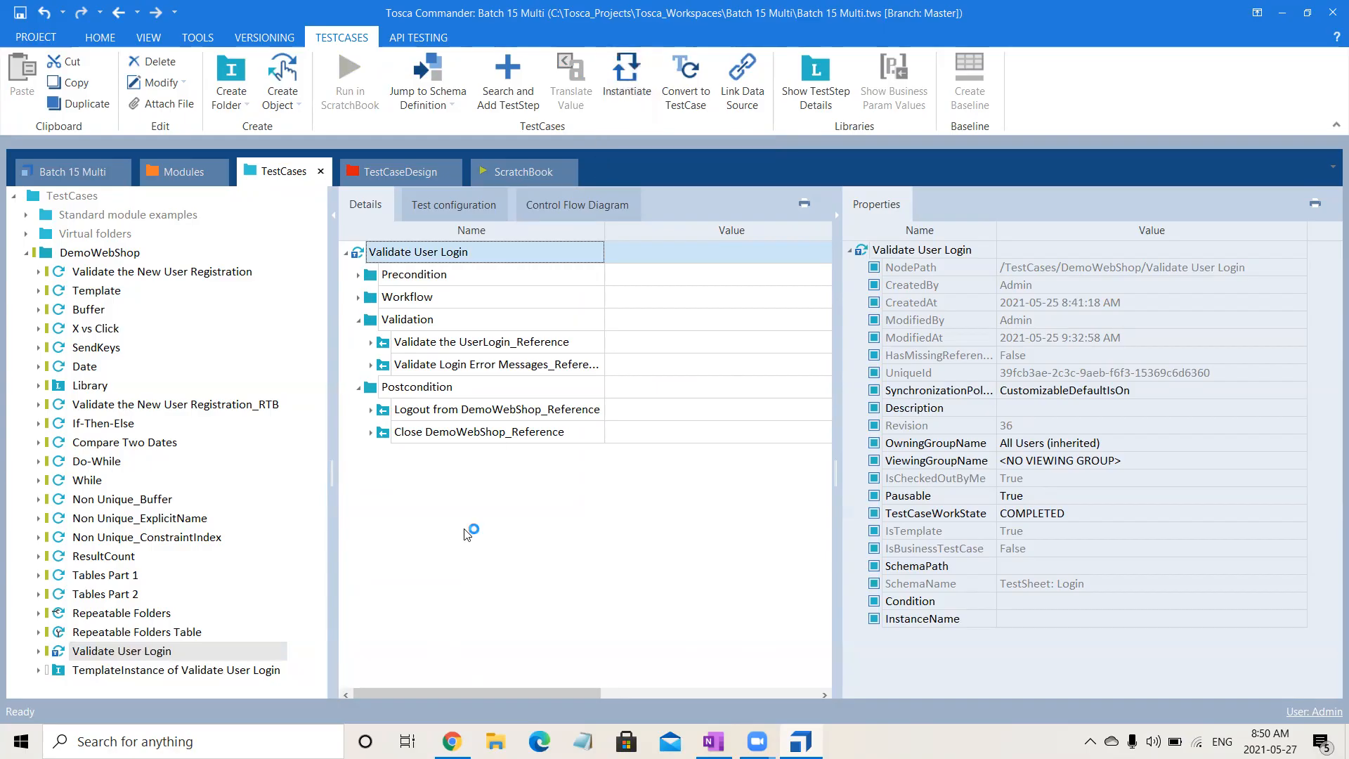
left_click(209, 675)
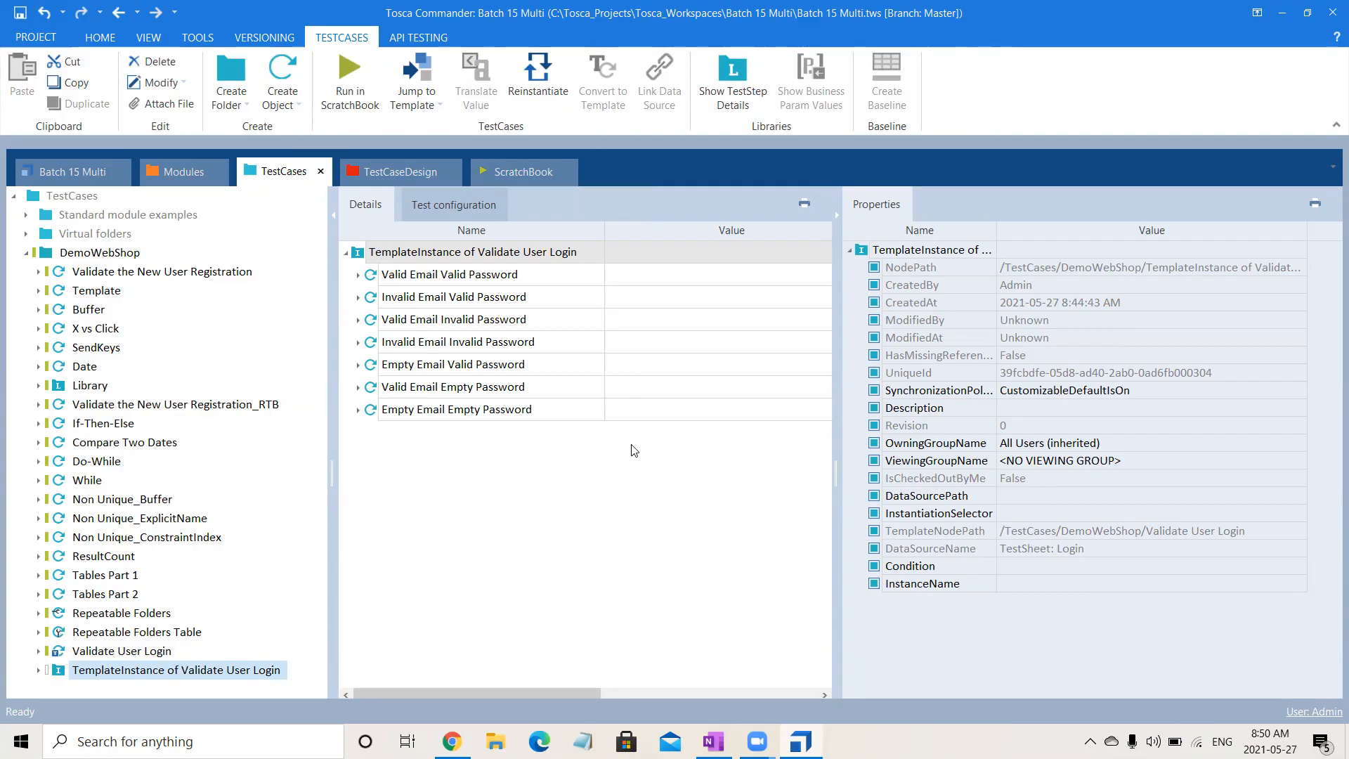
left_click(720, 600)
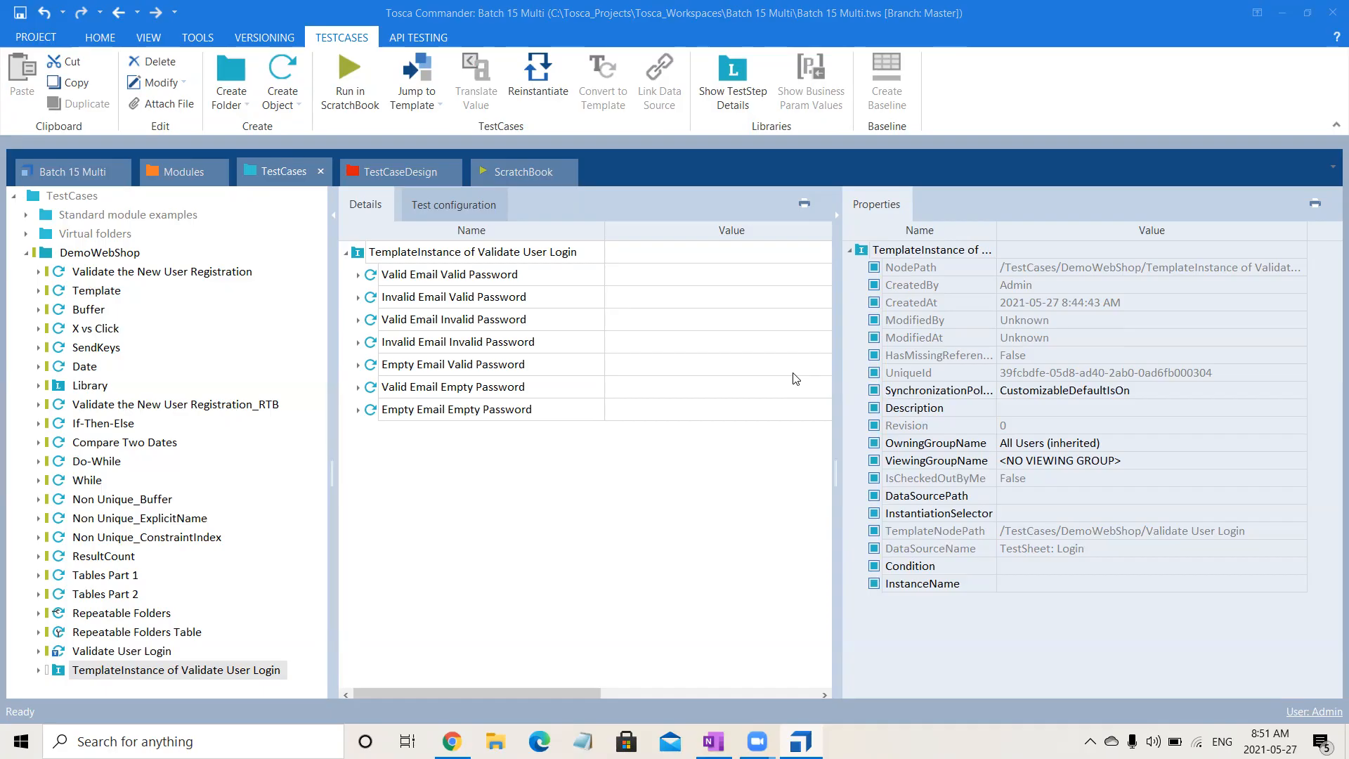
left_click(509, 299)
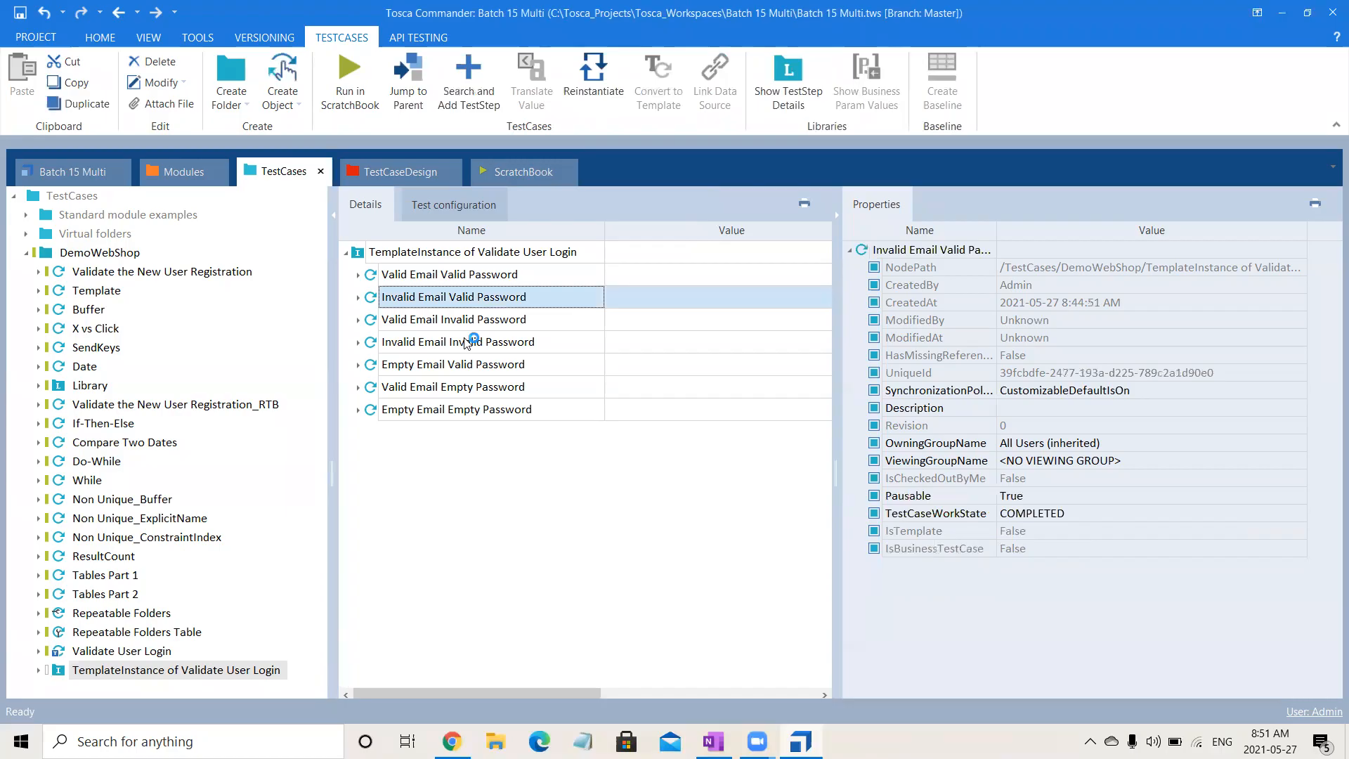
left_click(163, 652)
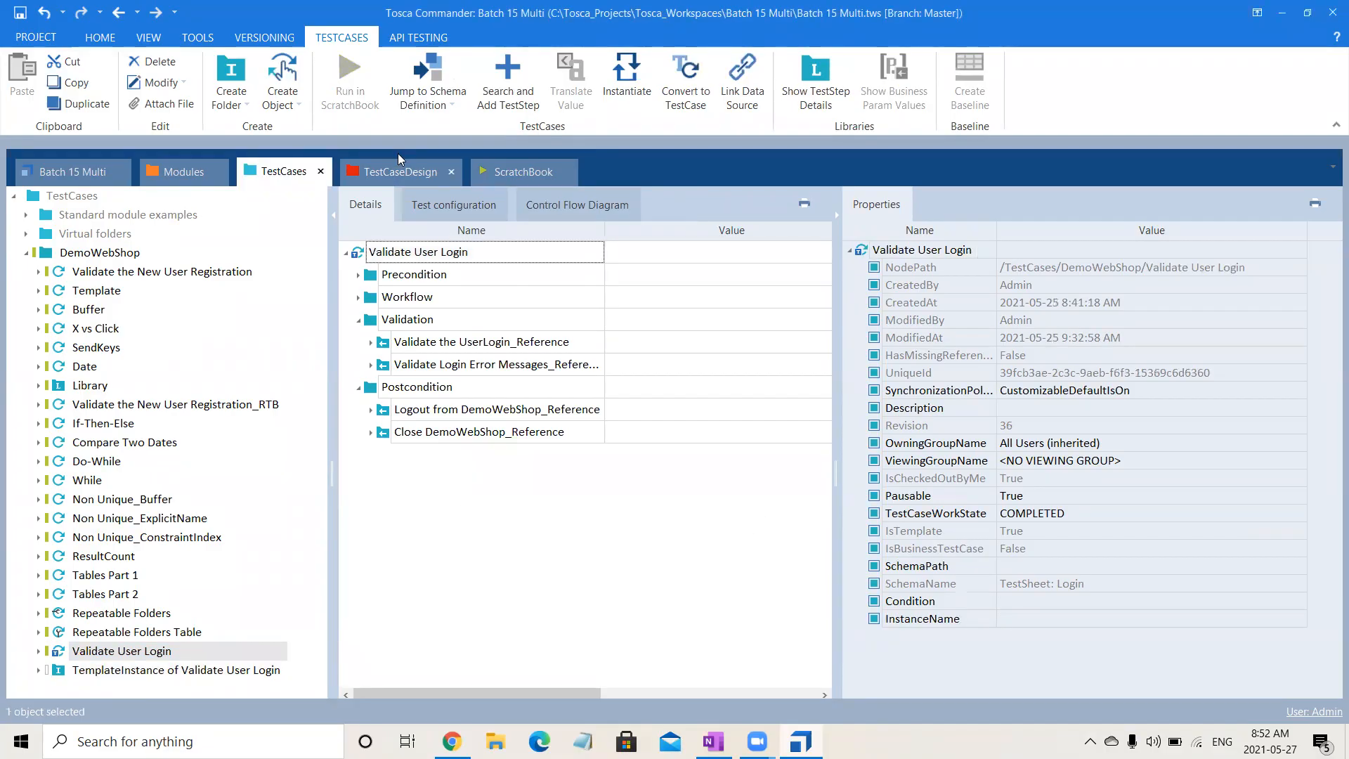
- Revisit the Login test sheet in TestCaseDesign, collapse its Instances and the sheet itself, and return to TestCases
left_click(405, 174)
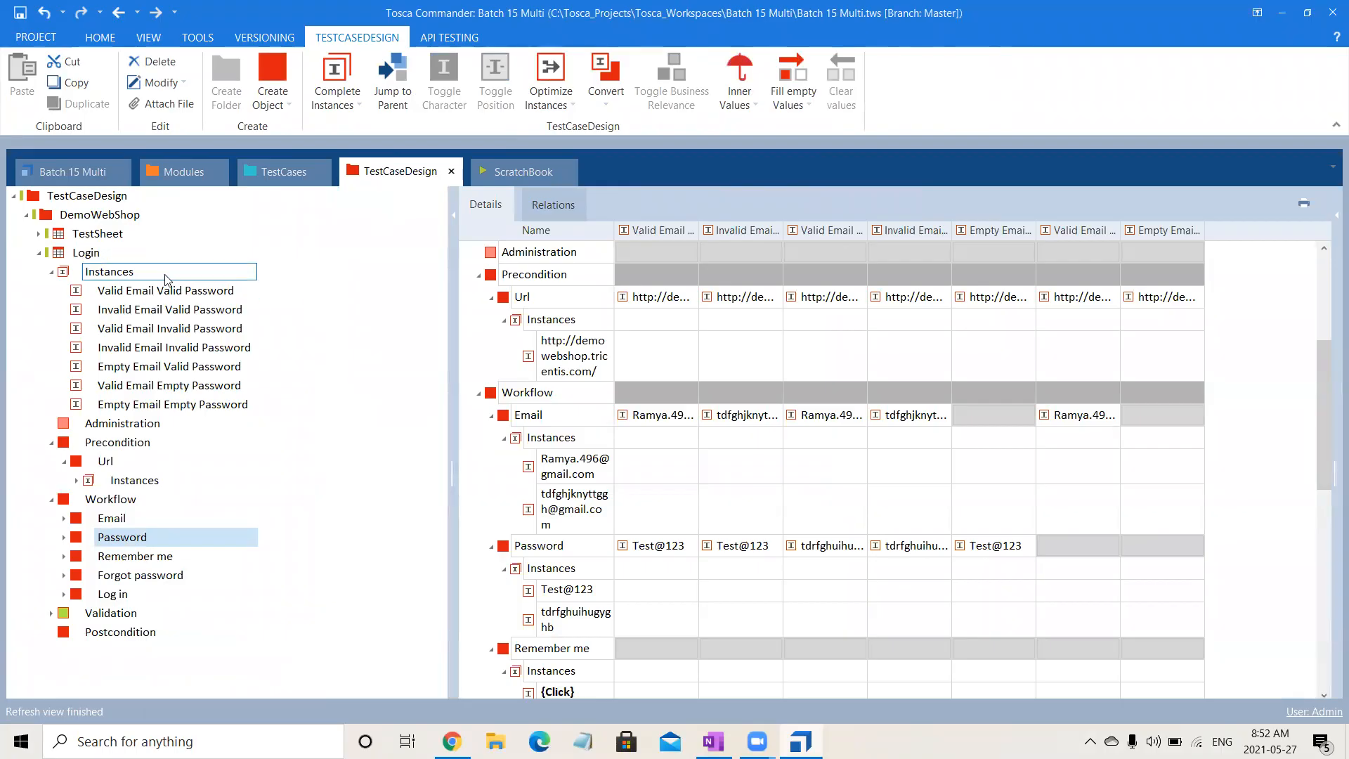
left_click(79, 252)
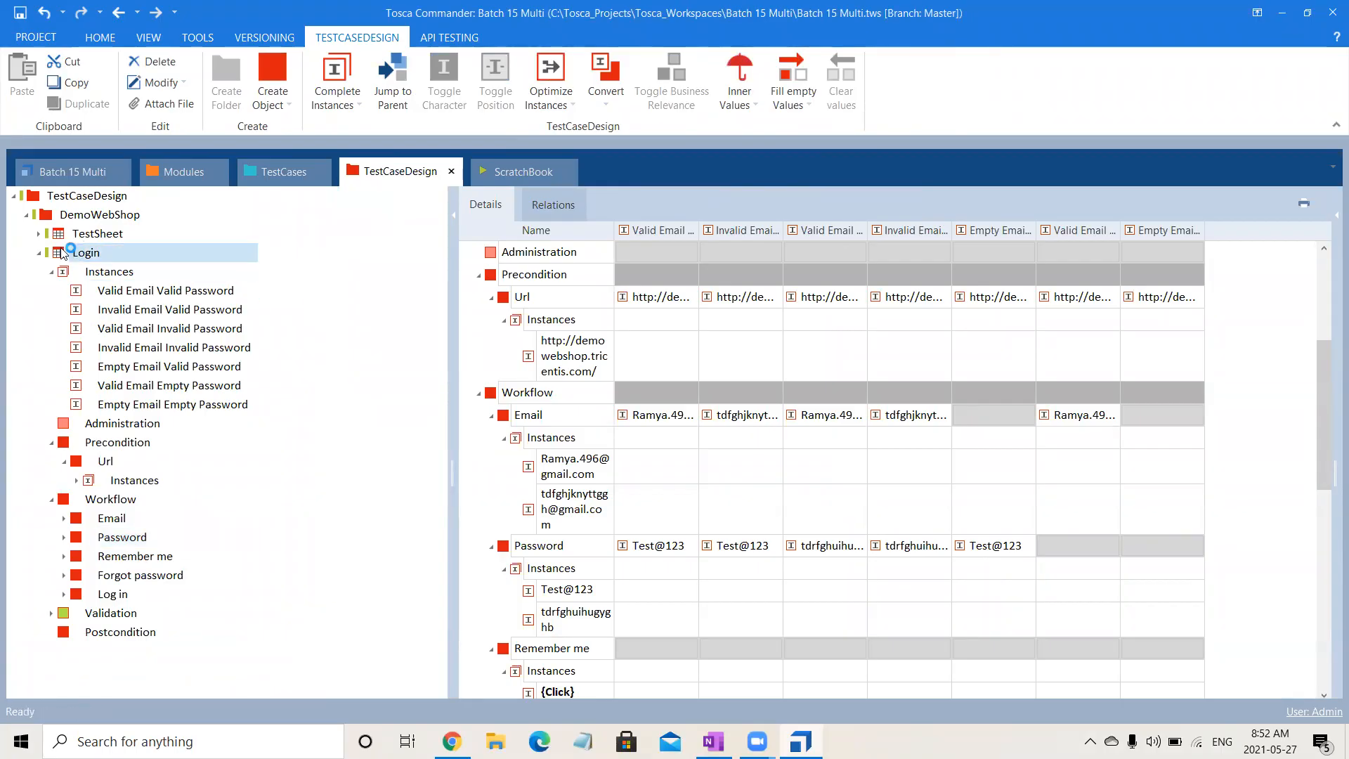
left_click(52, 272)
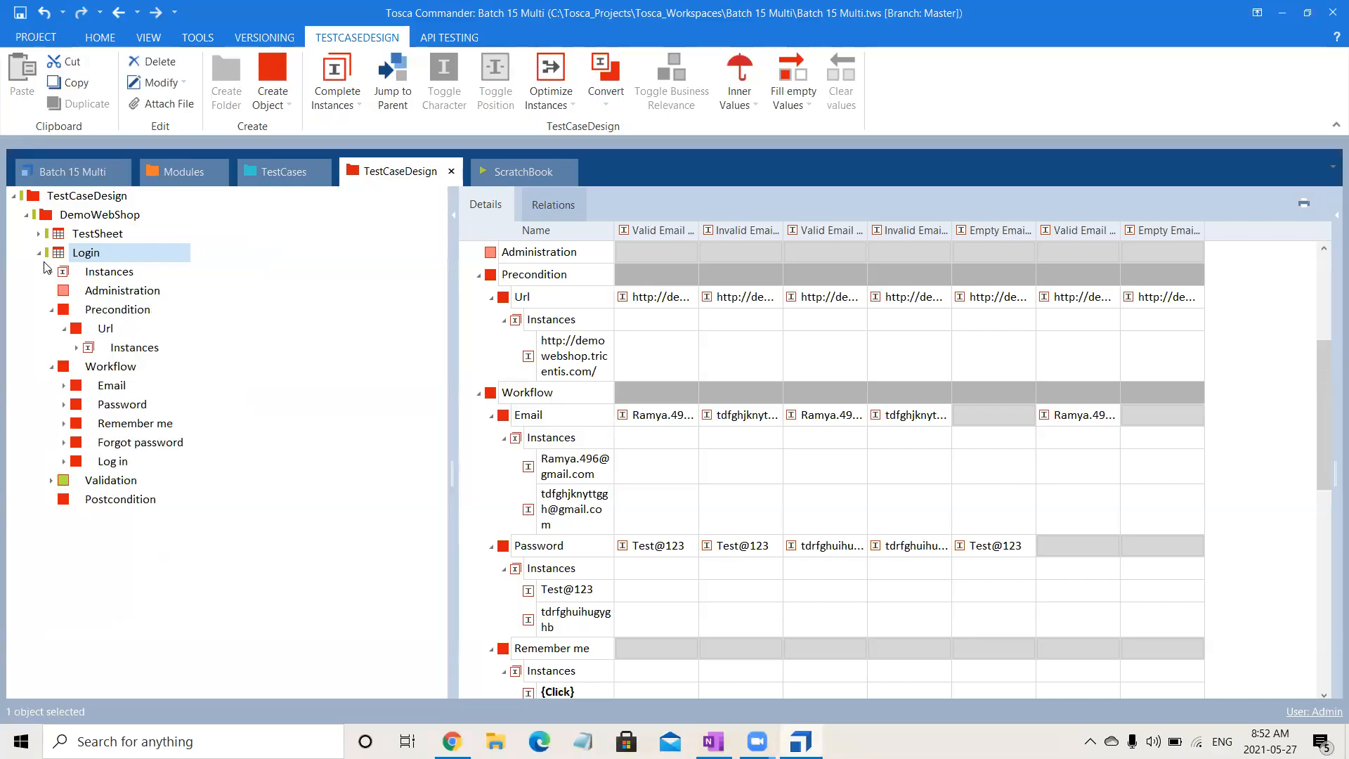
left_click(40, 253)
left_click(293, 180)
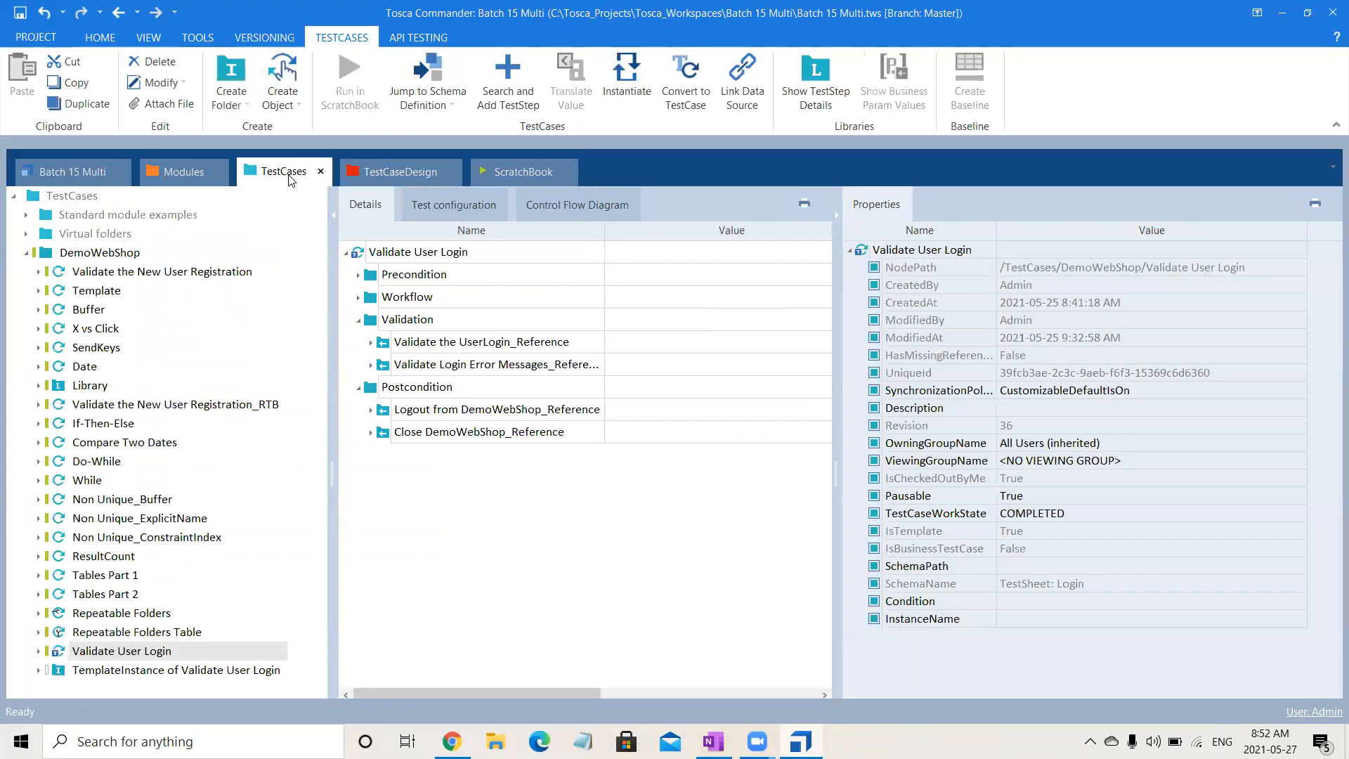
- Compare the Validation steps of the Valid Email Valid Password and Invalid Email Valid Password test cases in the template instance
left_click(150, 674)
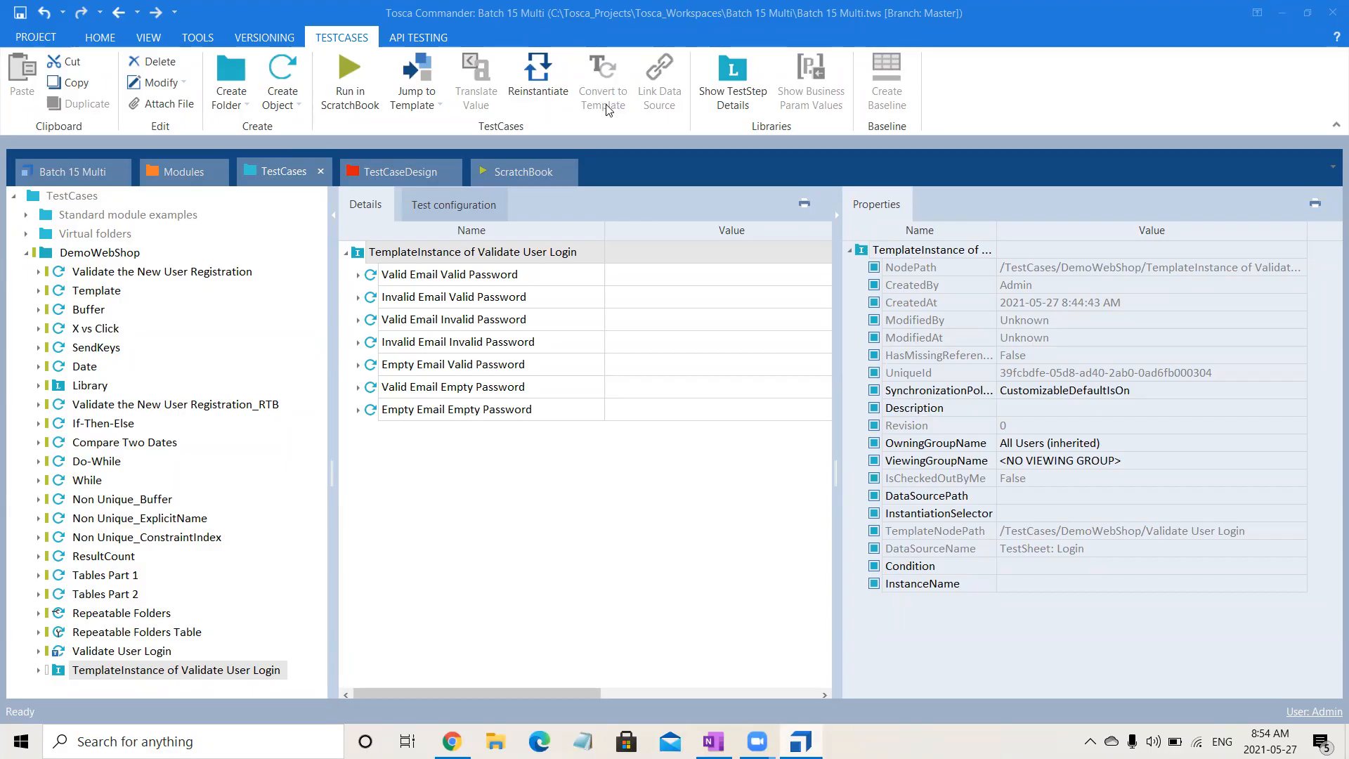
left_click(359, 275)
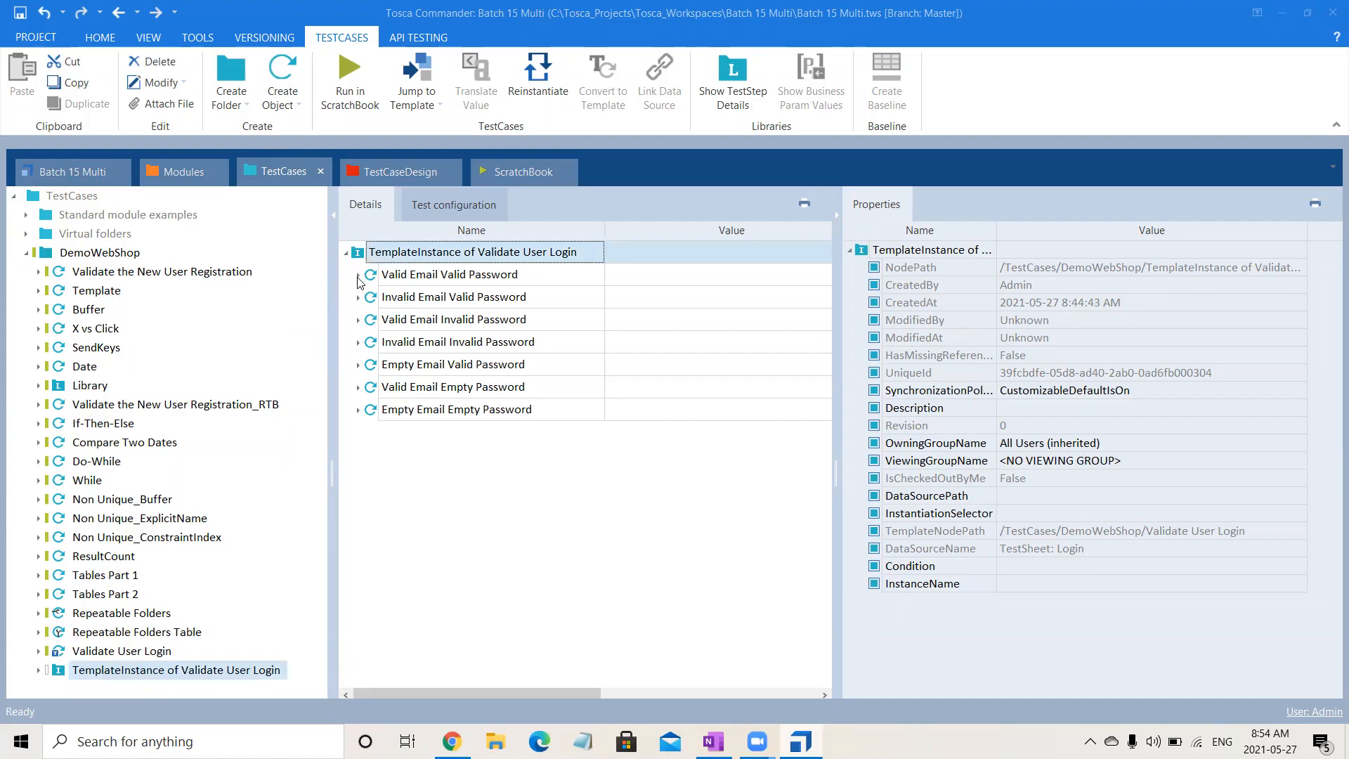
left_click(371, 342)
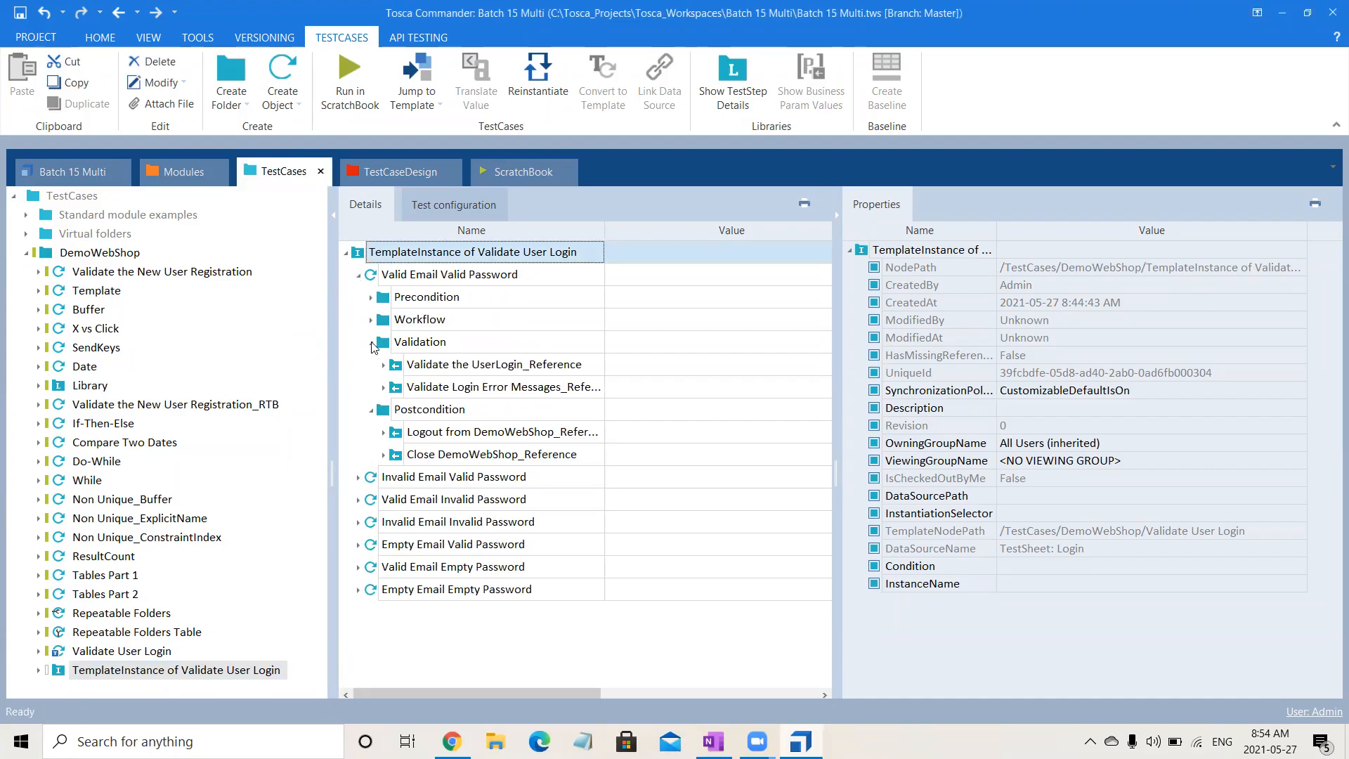
left_click(484, 366)
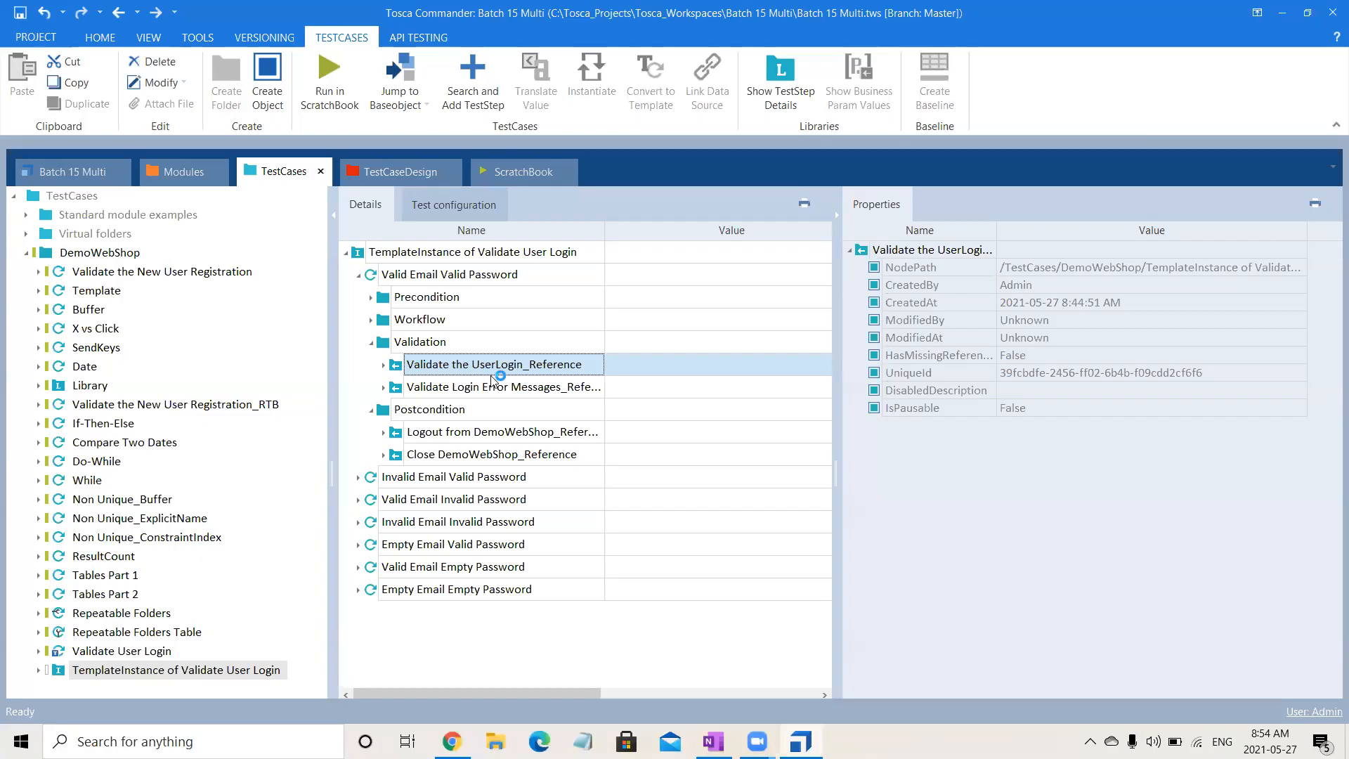
left_click(497, 390)
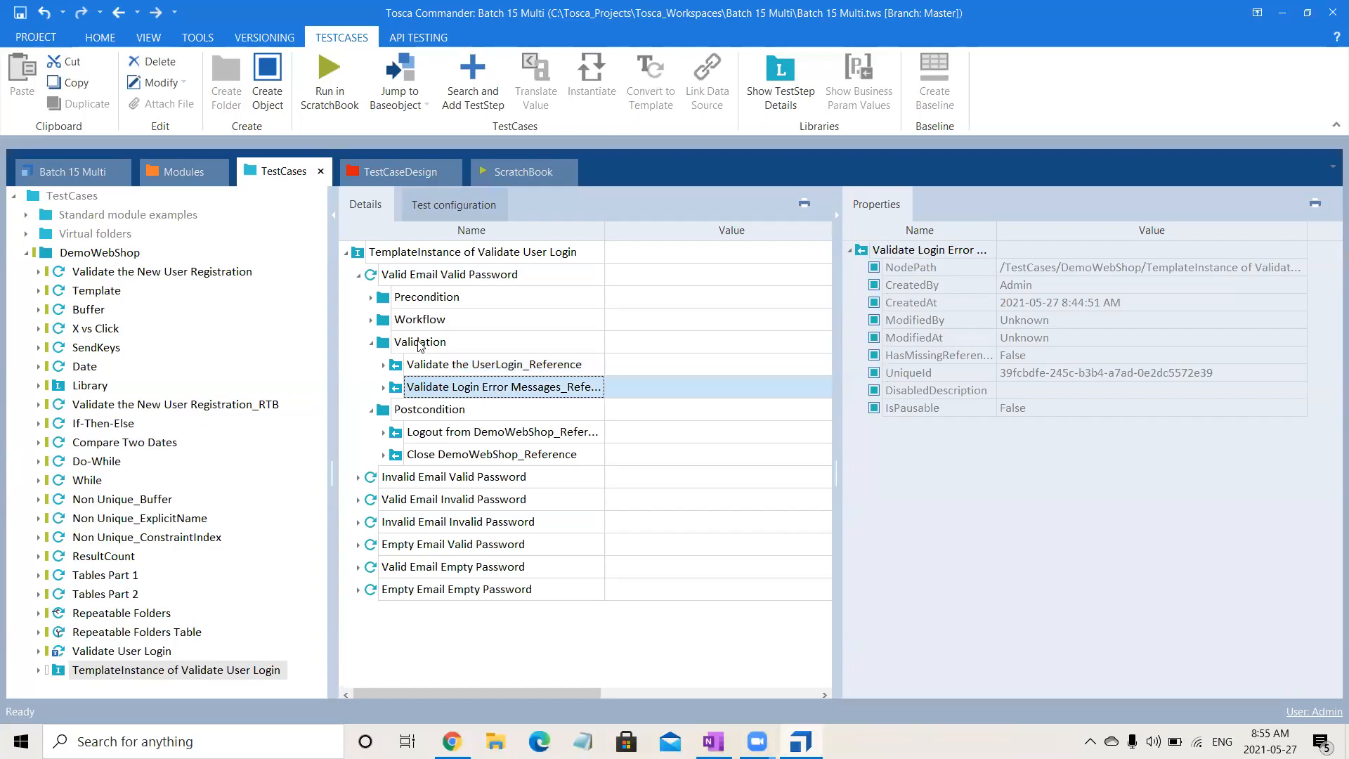
left_click(359, 477)
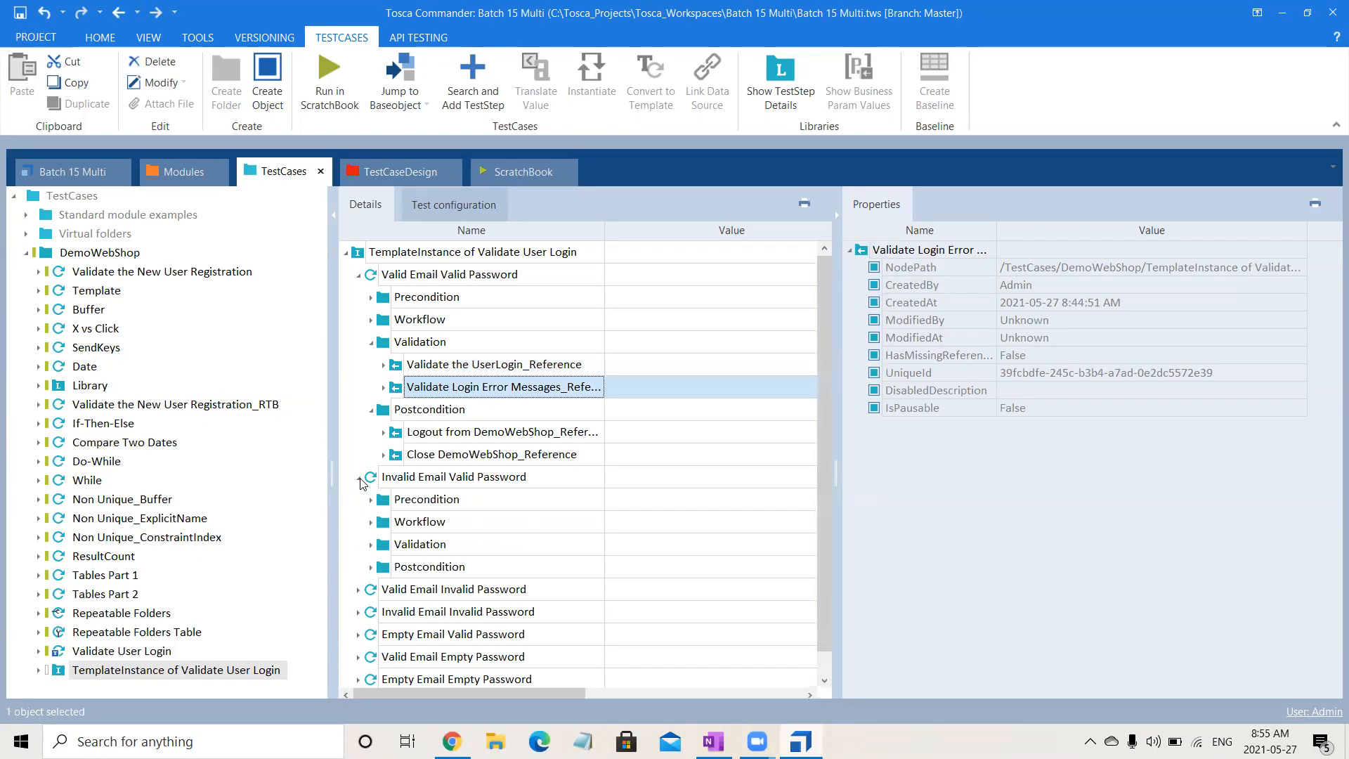
left_click(371, 545)
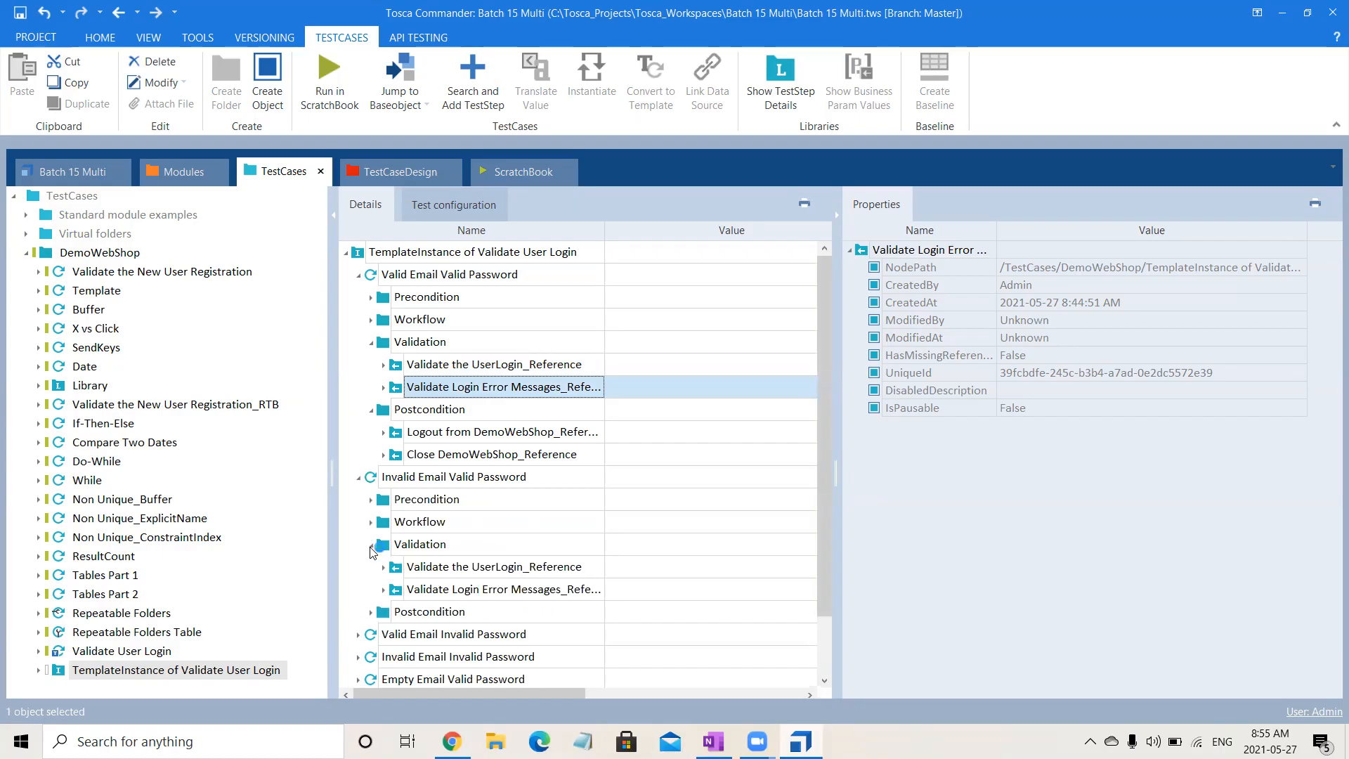
left_click(502, 589)
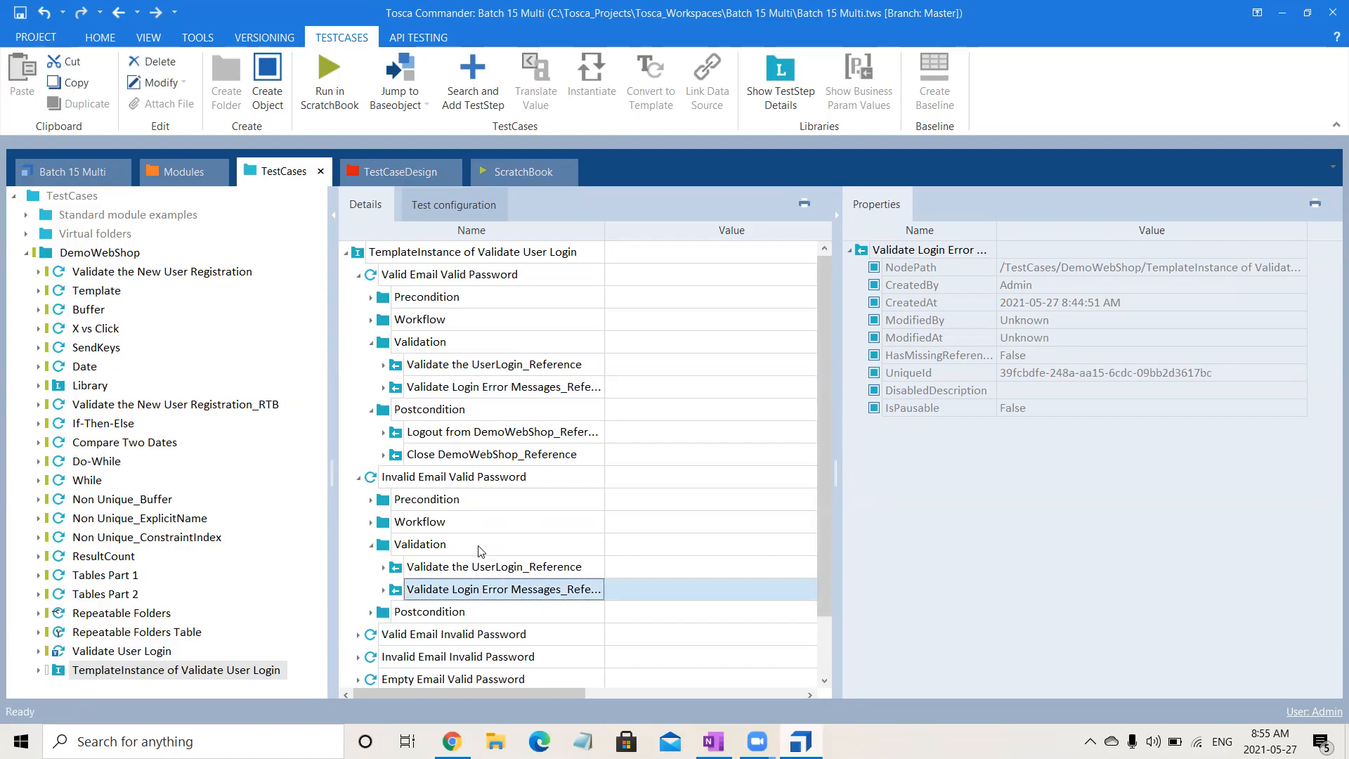
left_click(498, 554)
left_click(518, 567)
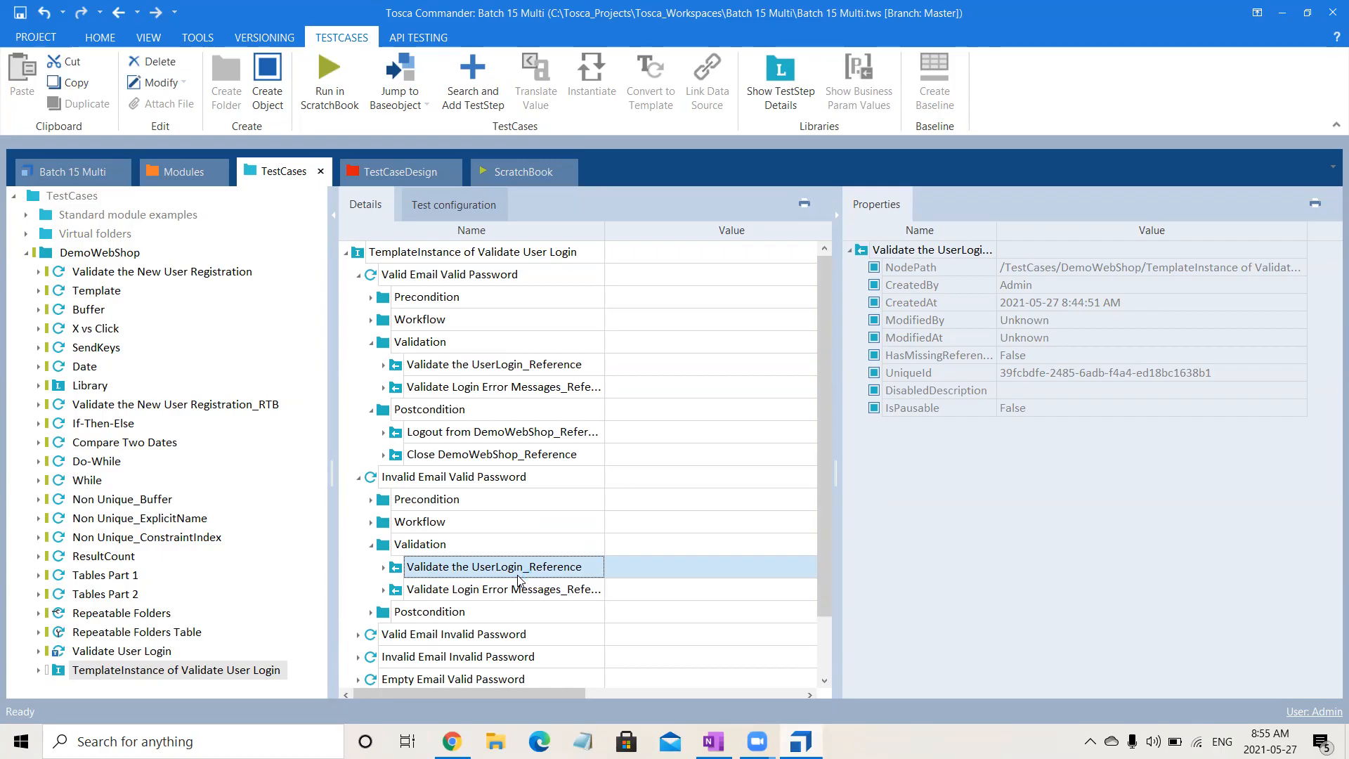
- Select the Validate User Login template, widen its details area and add the Condition column
left_click(152, 653)
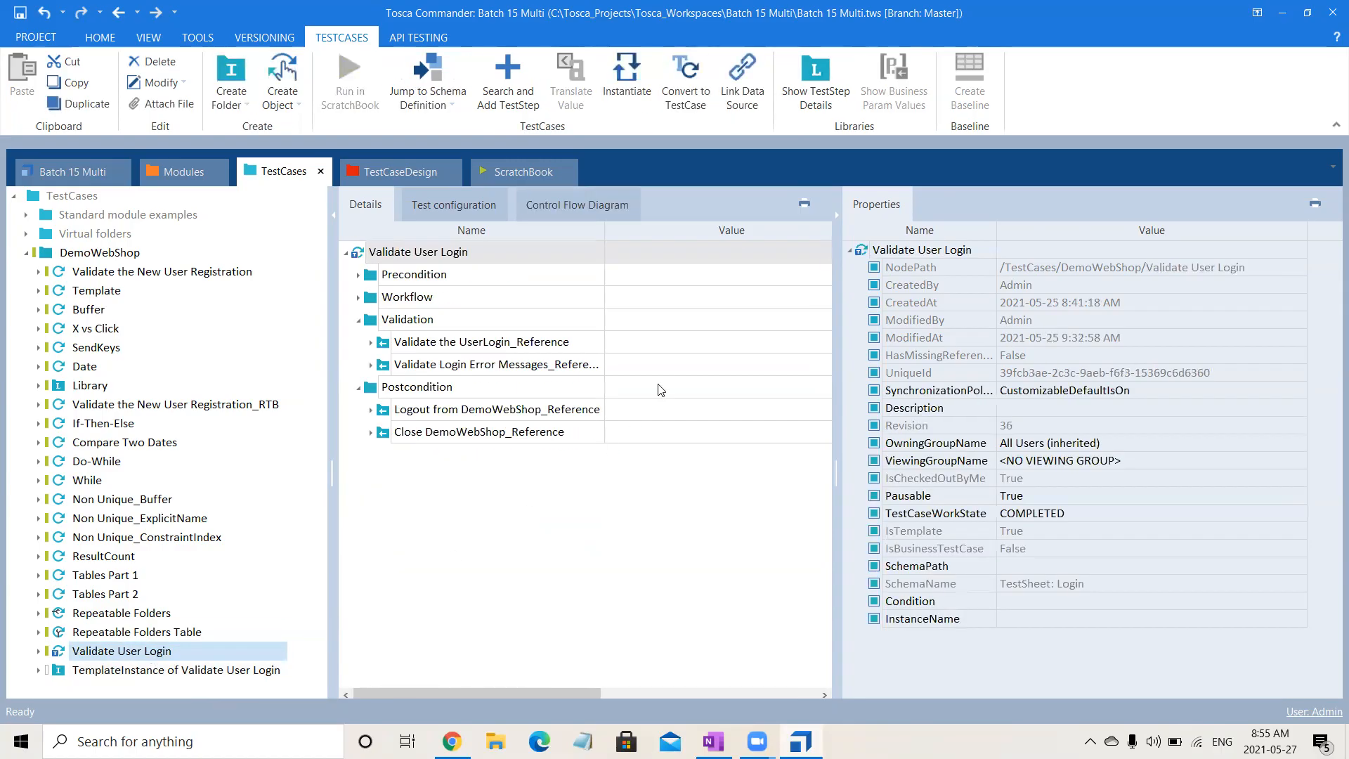
left_click(836, 216)
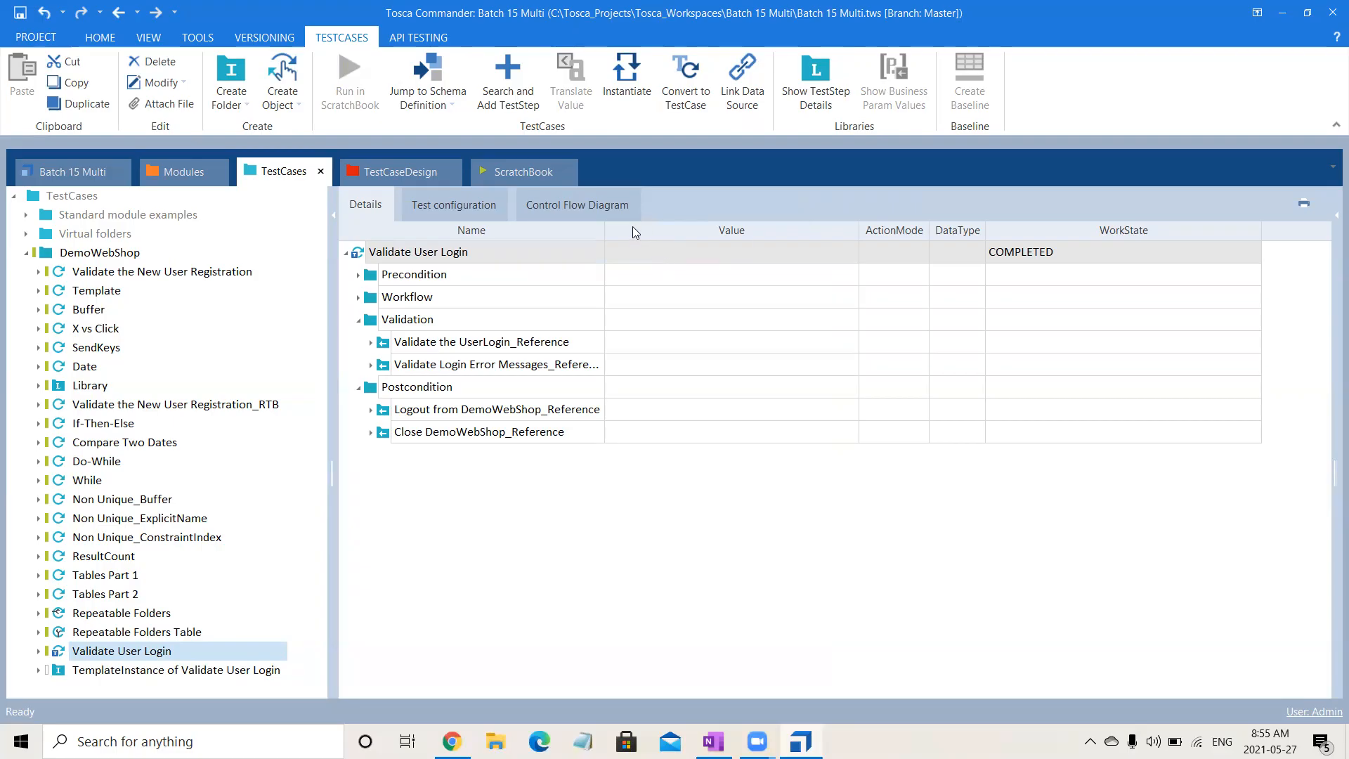
right_click(568, 237)
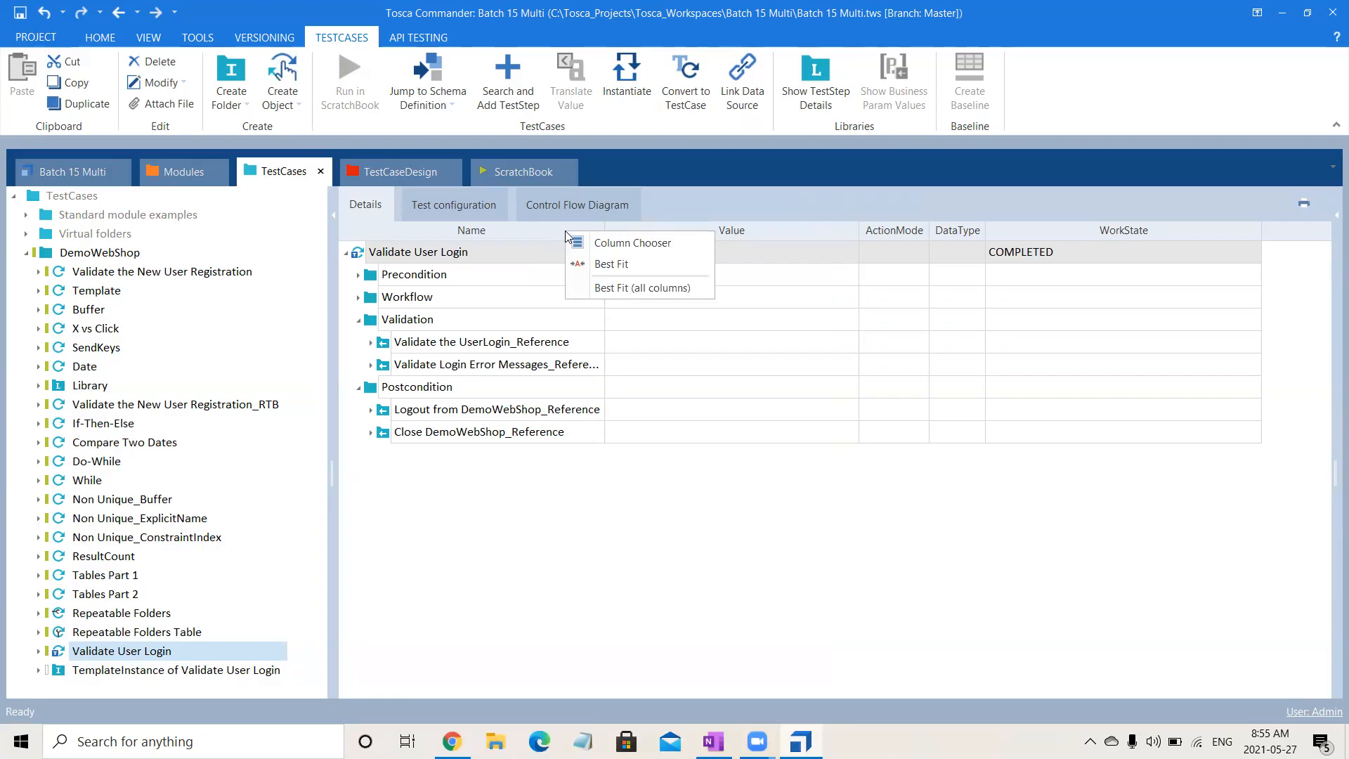
left_click(598, 243)
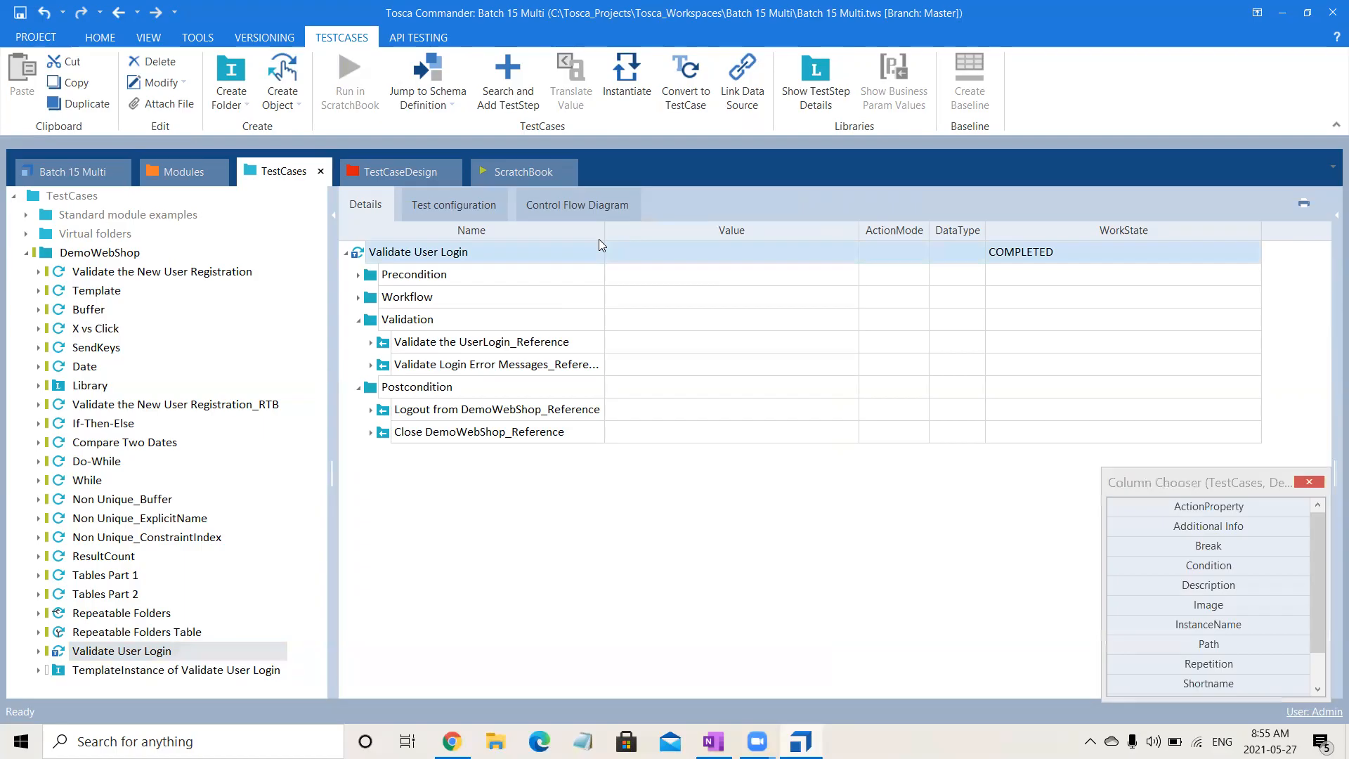
double_click(1228, 567)
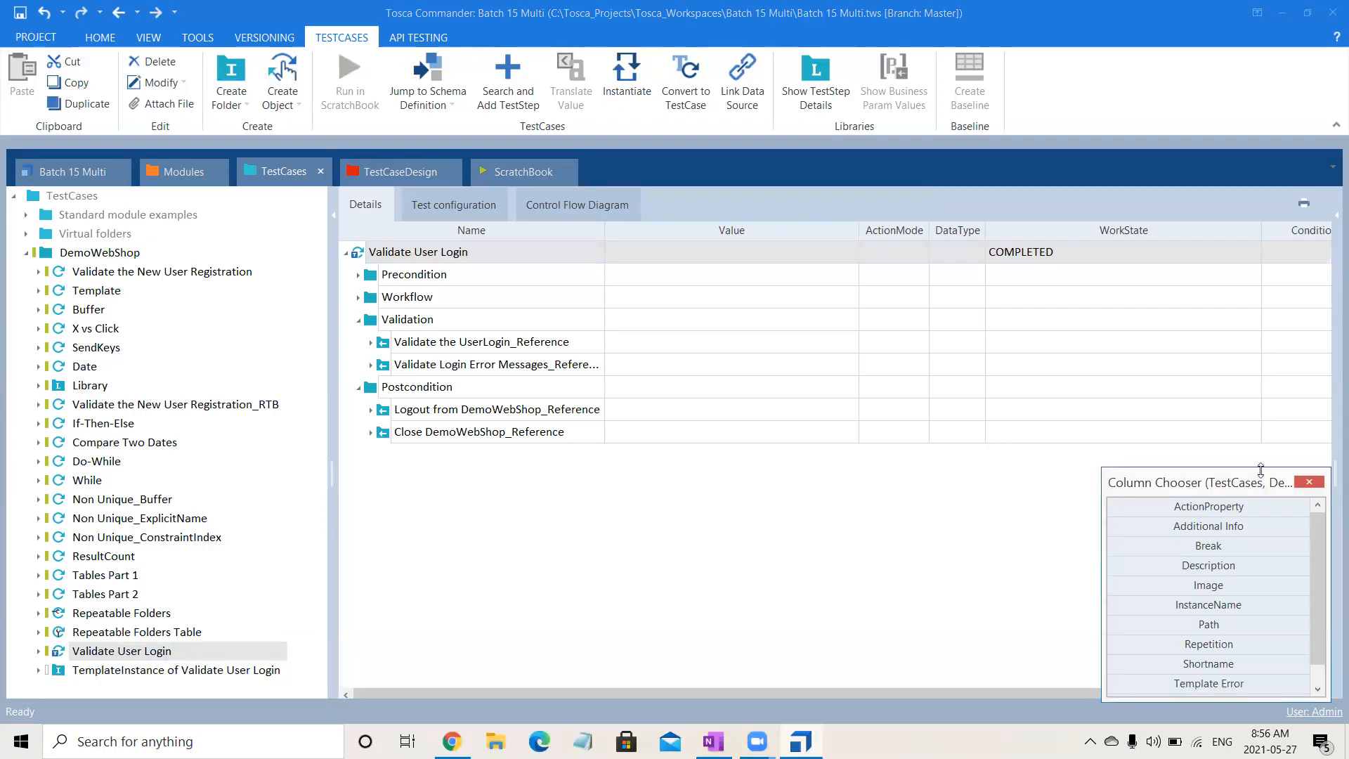
left_click(1305, 483)
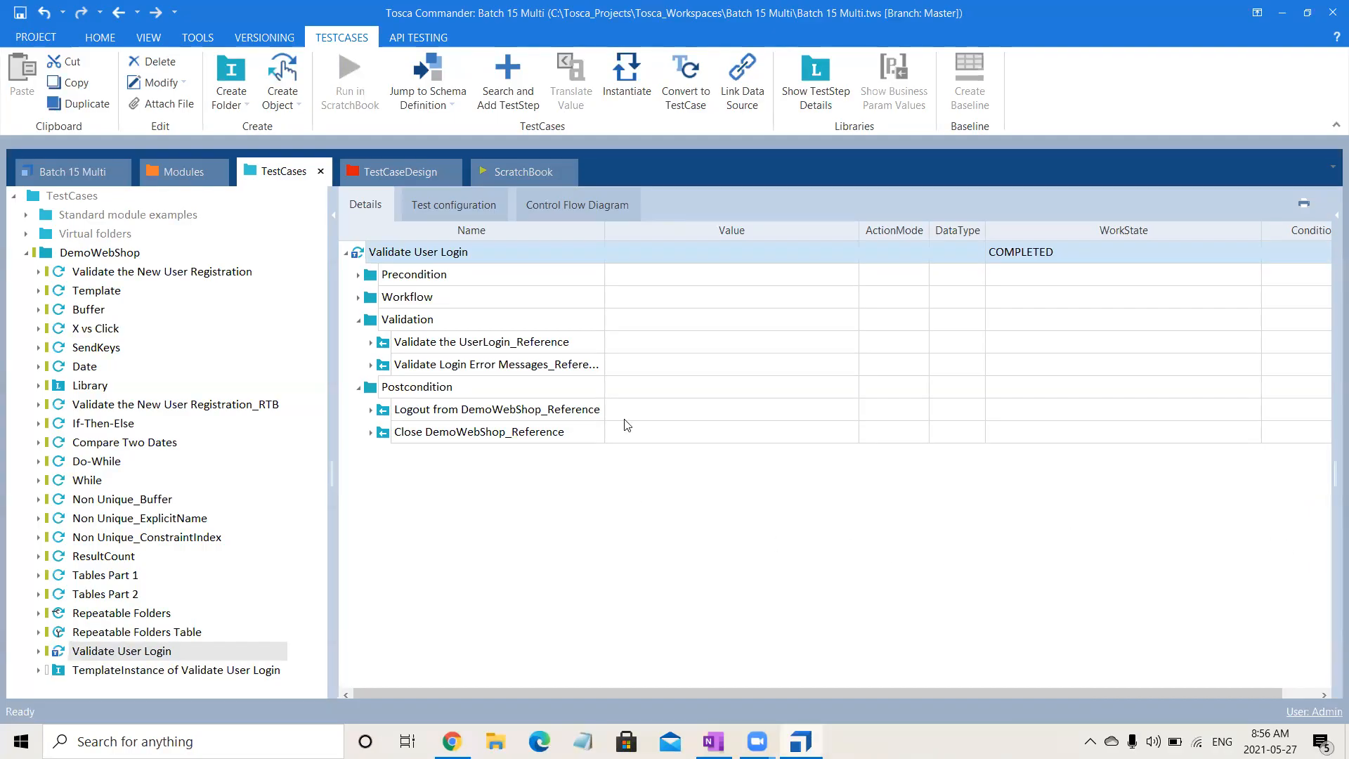
- Create an attribute named Flag under Administration in the Login test sheet of TestCaseDesign
left_click(404, 174)
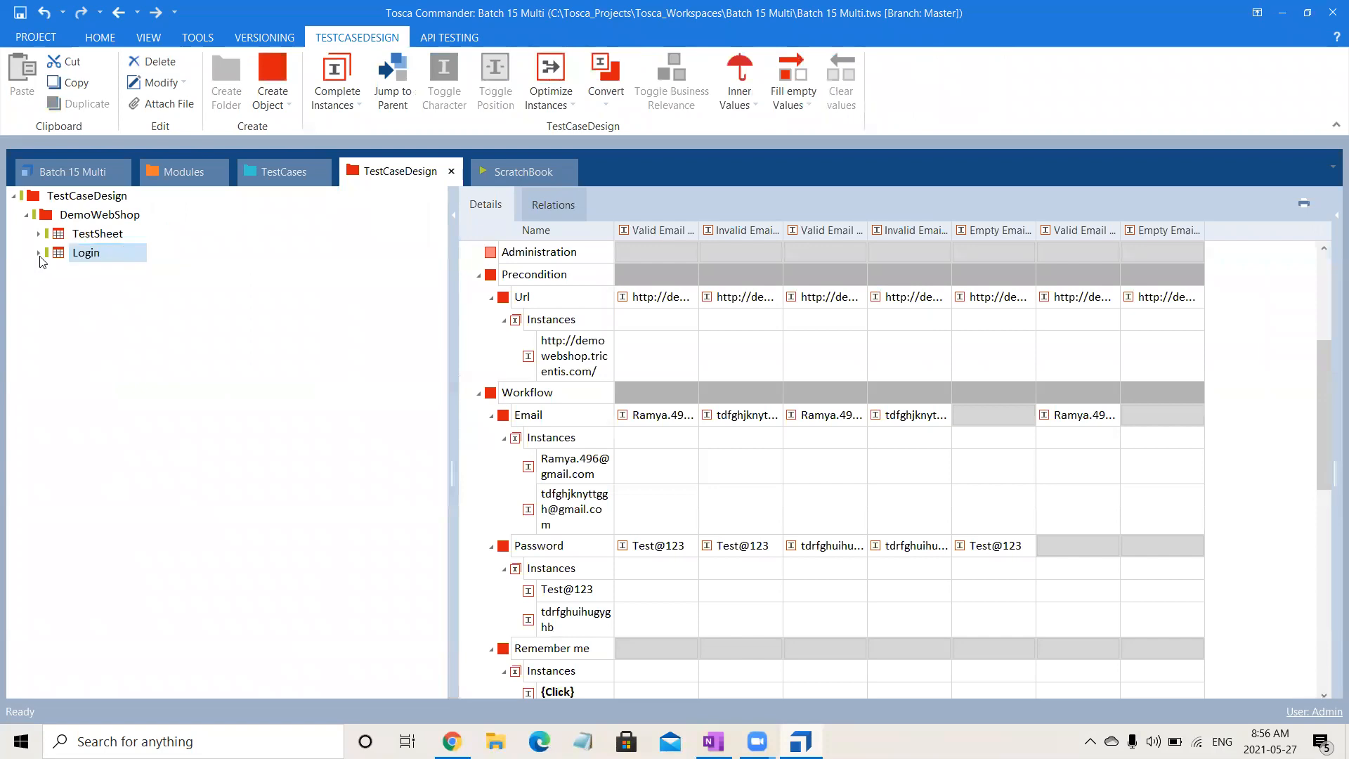
left_click(39, 253)
left_click(91, 294)
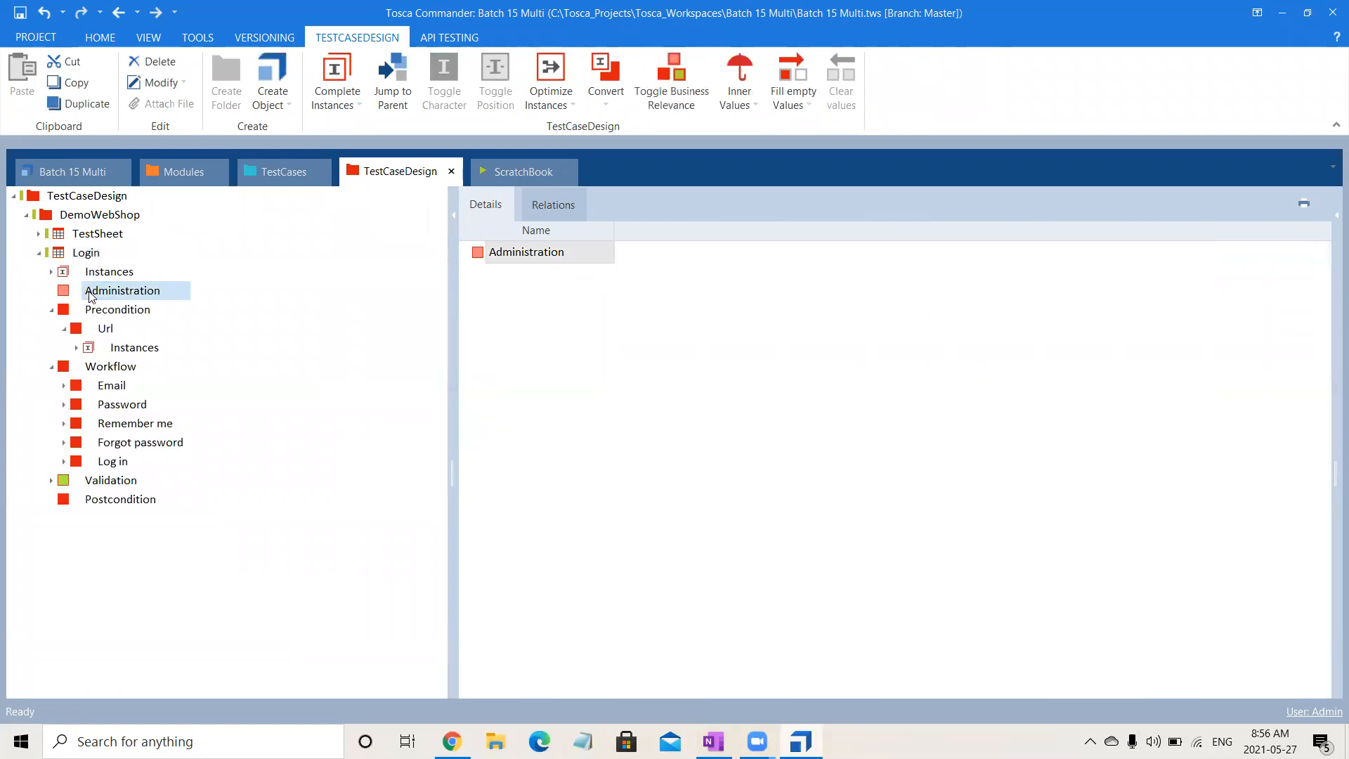
right_click(91, 294)
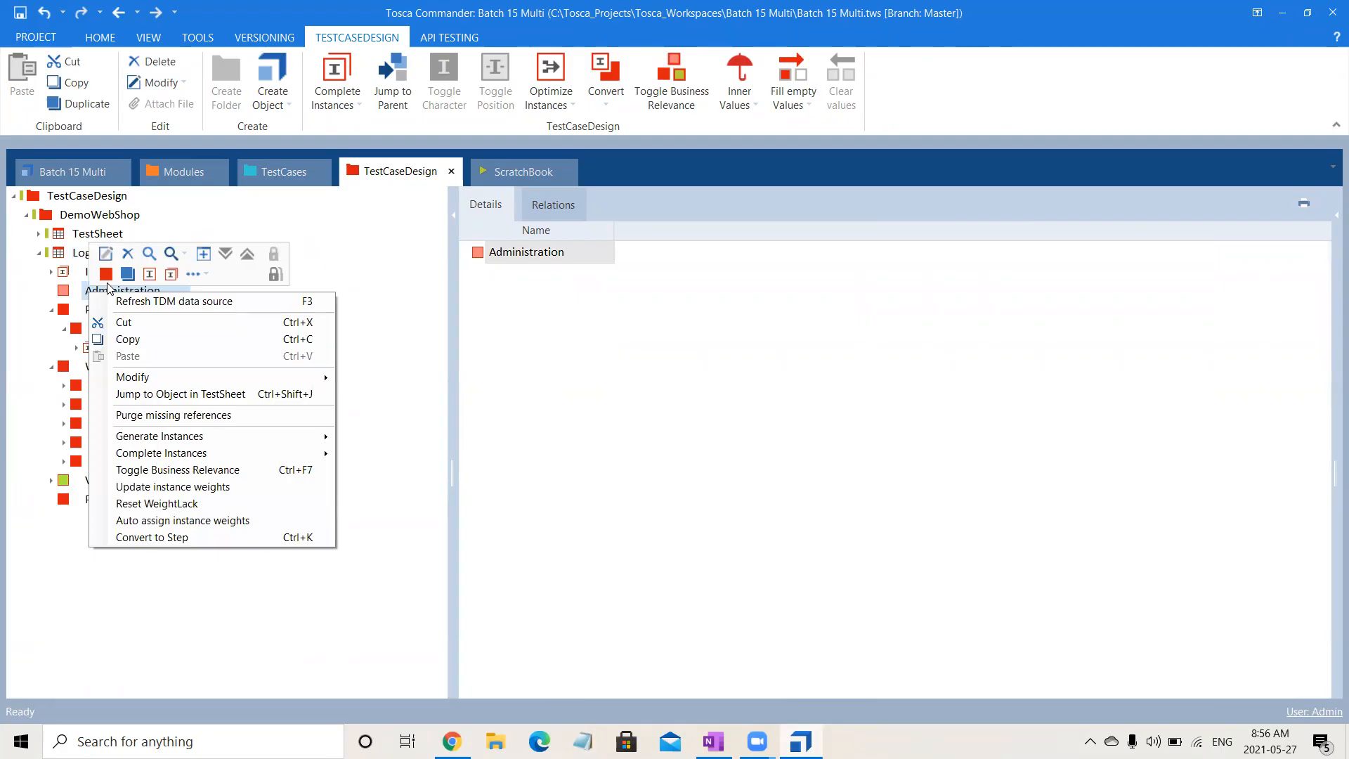
left_click(107, 274)
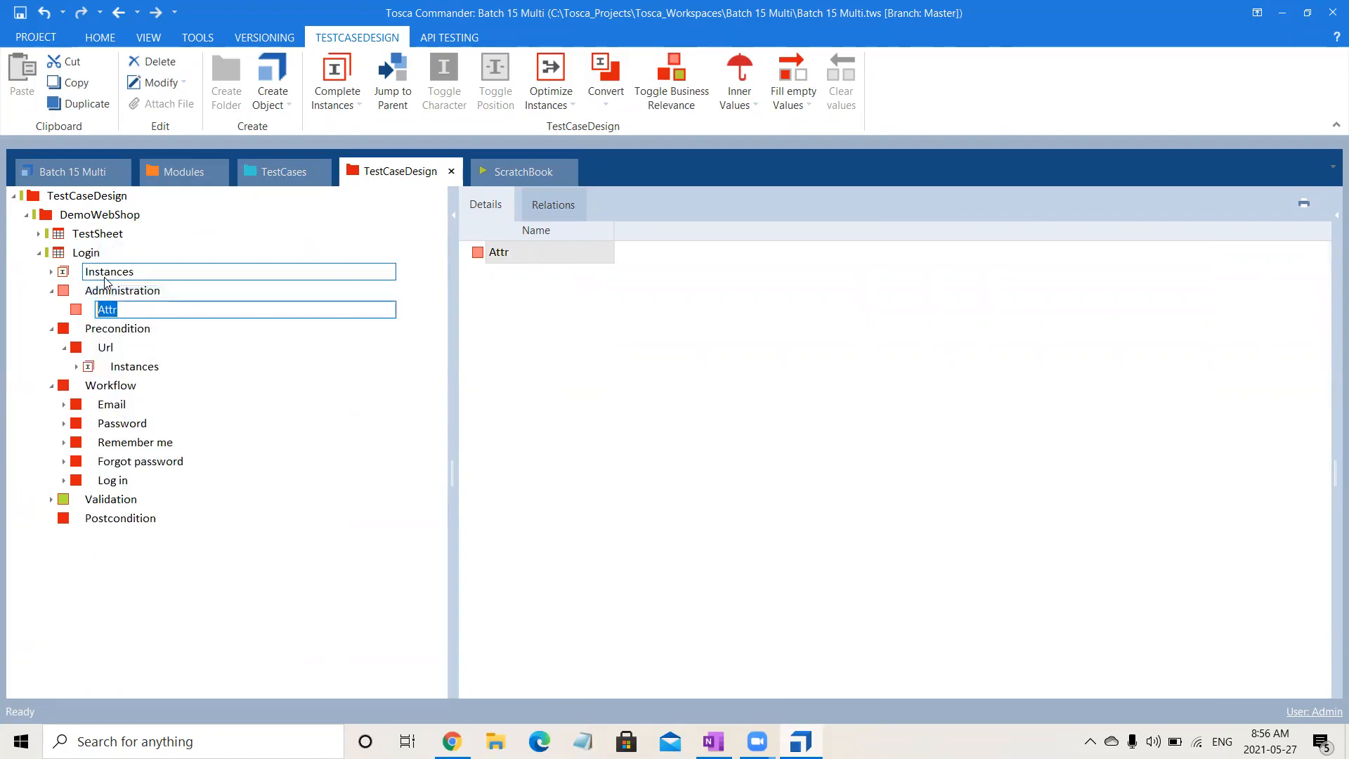
type("Flag")
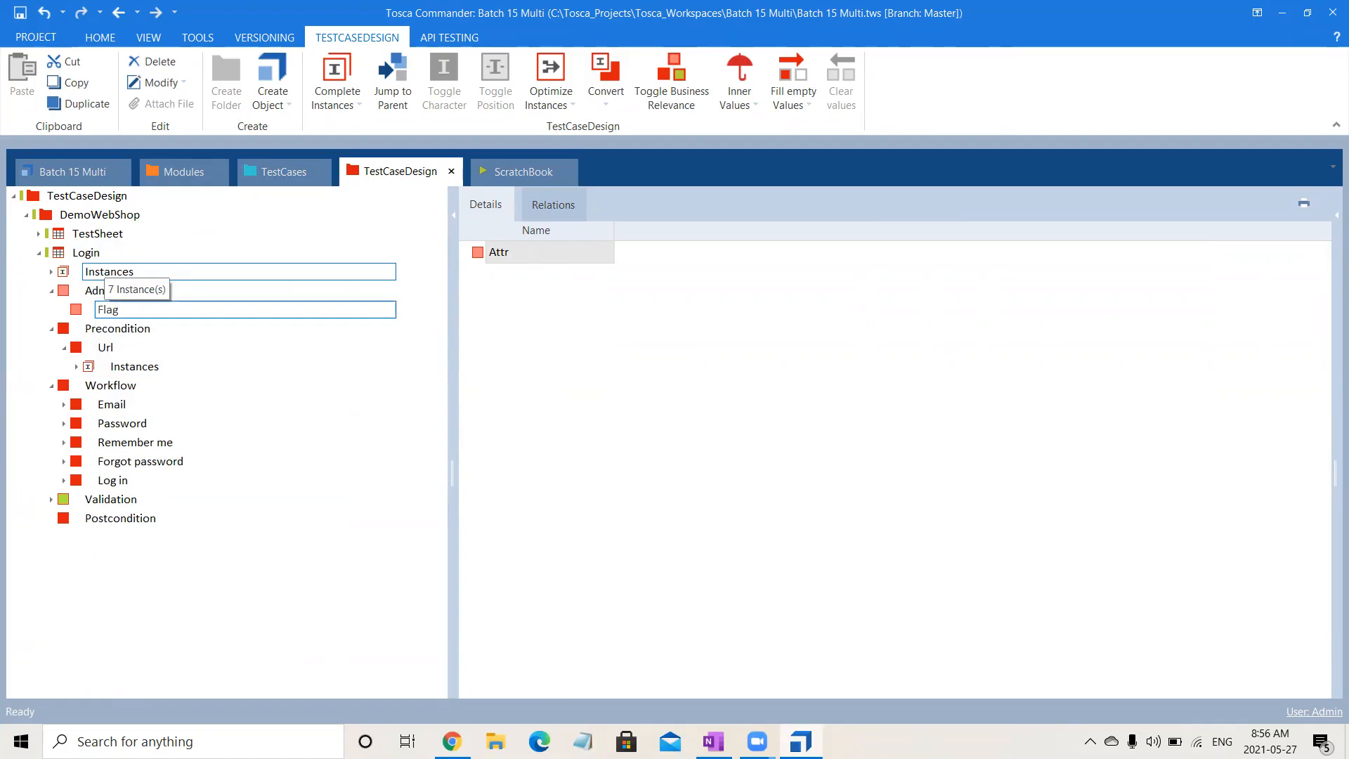
key("Return")
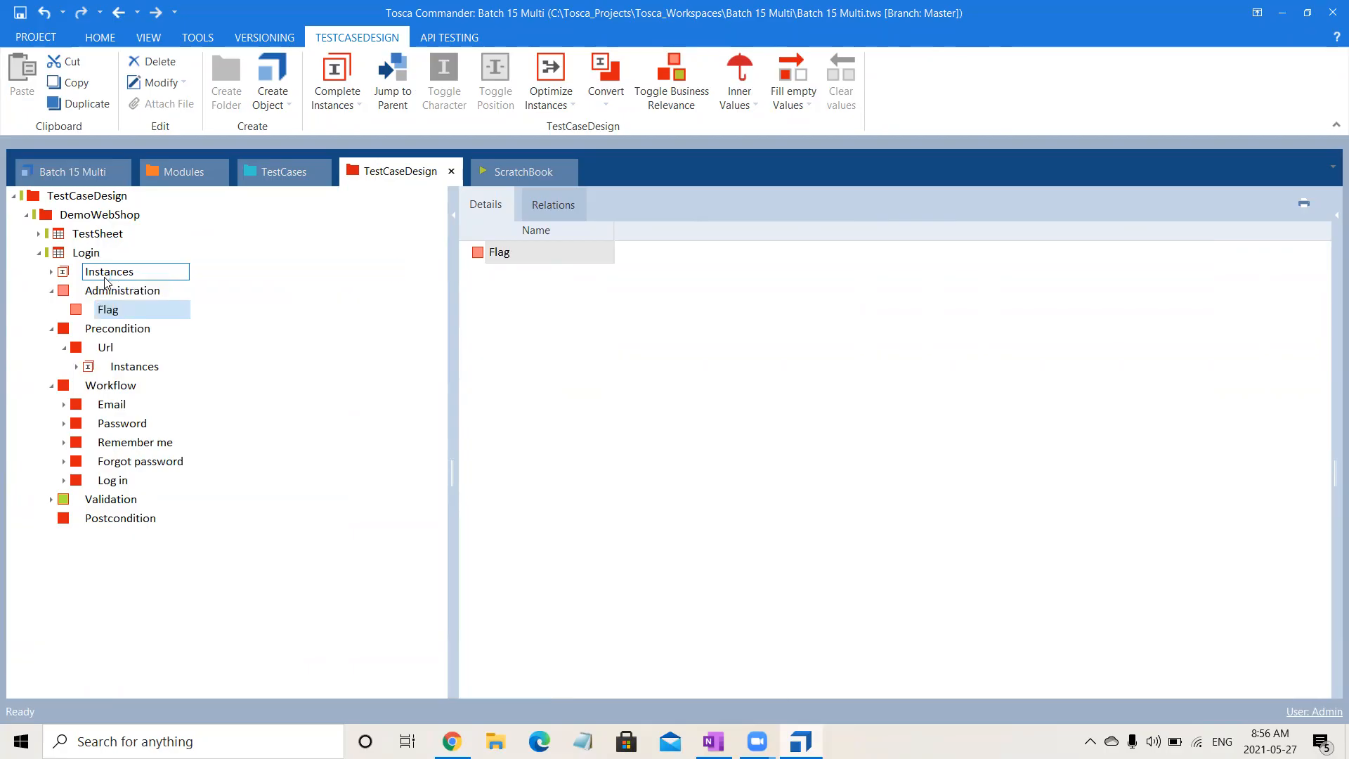
- Add an instance named Success to the Flag attribute
left_click(107, 255)
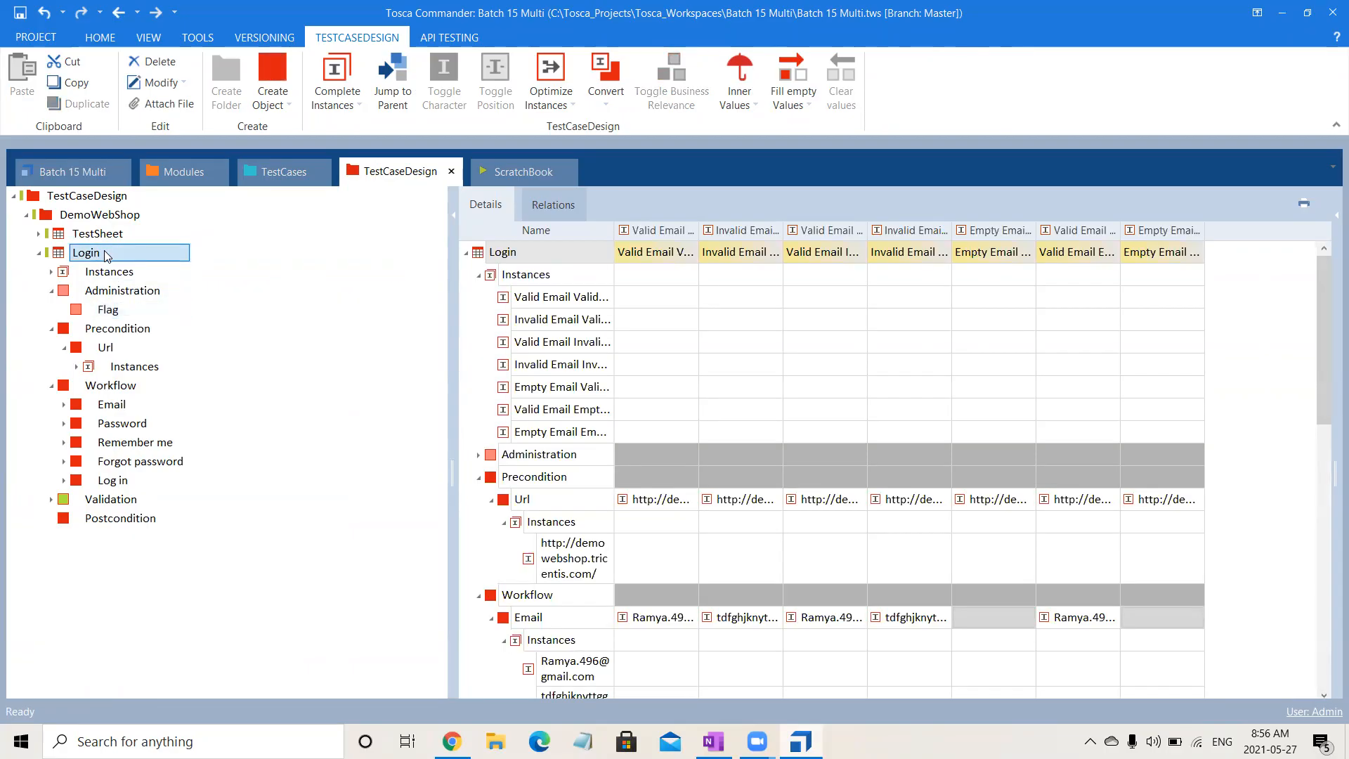
left_click(107, 309)
right_click(107, 309)
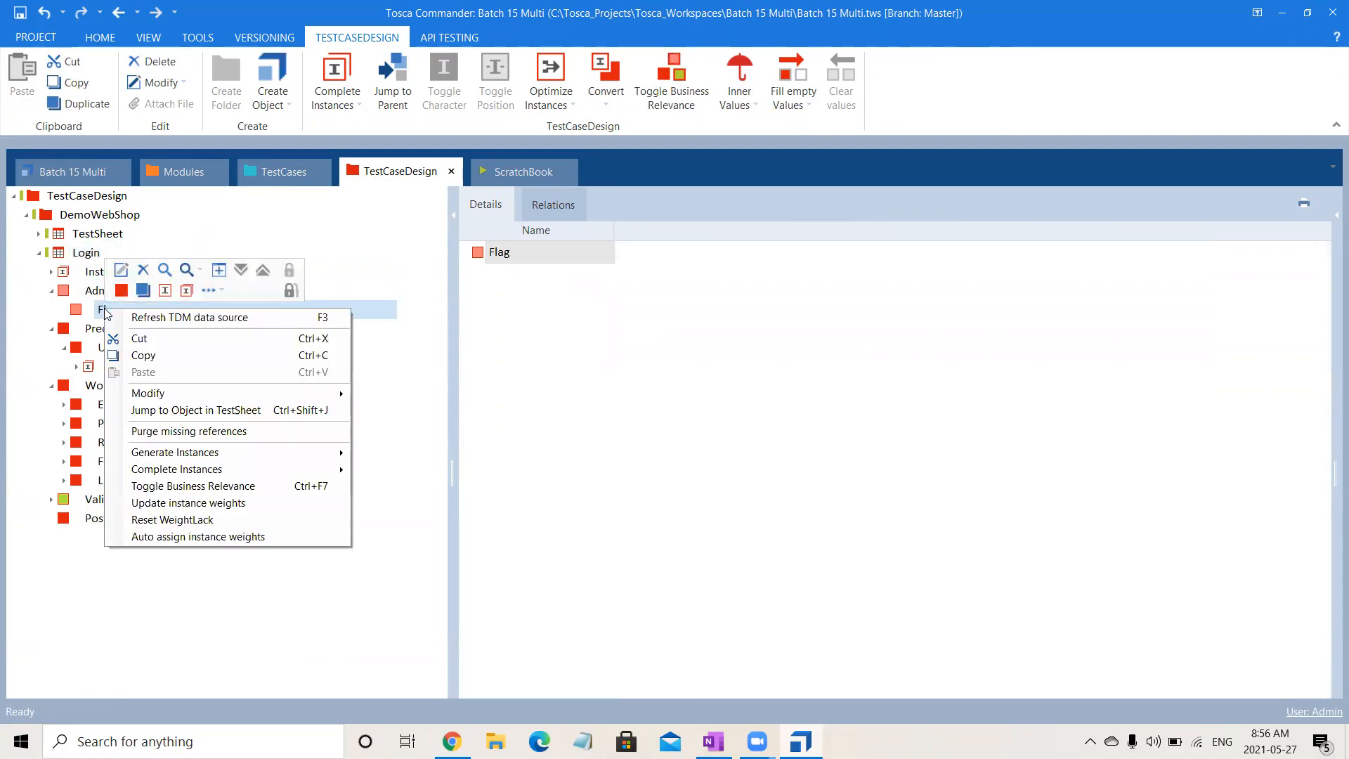
left_click(173, 295)
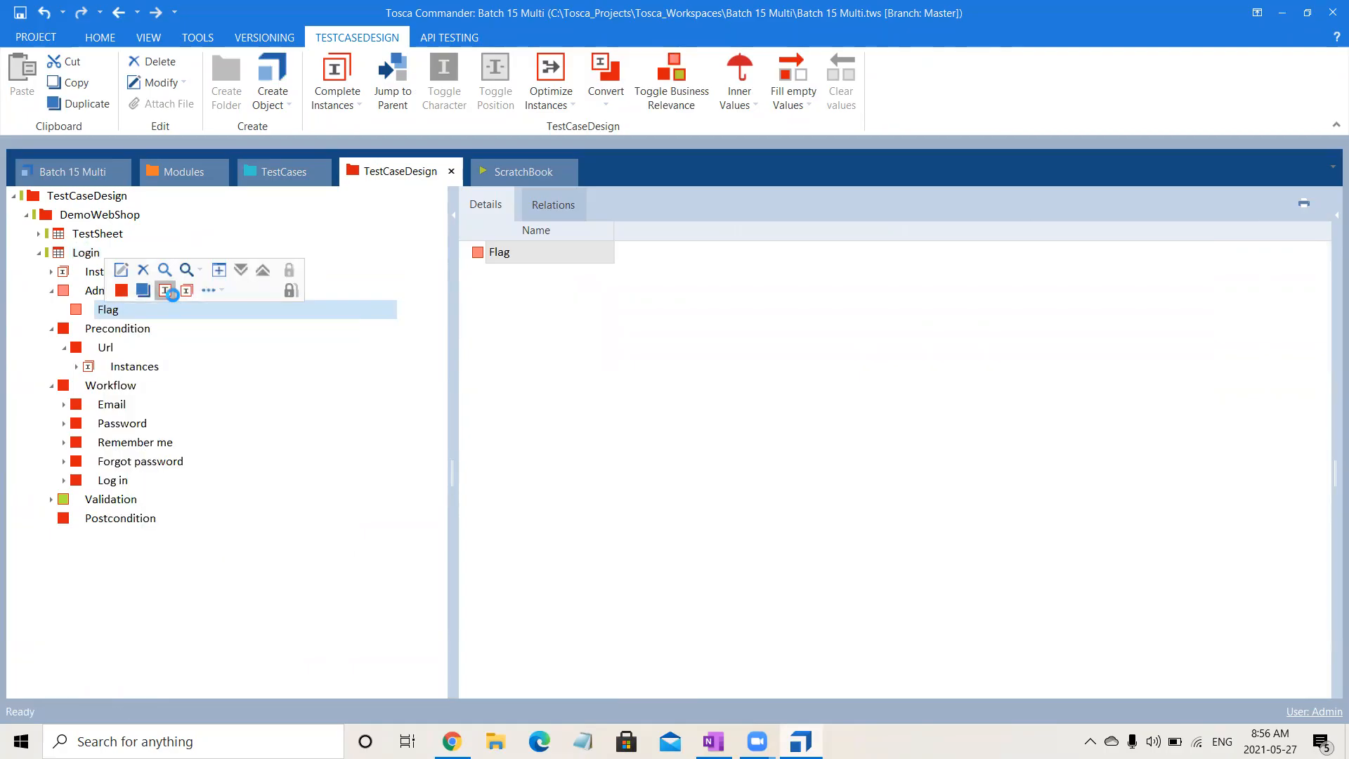
type("Succe")
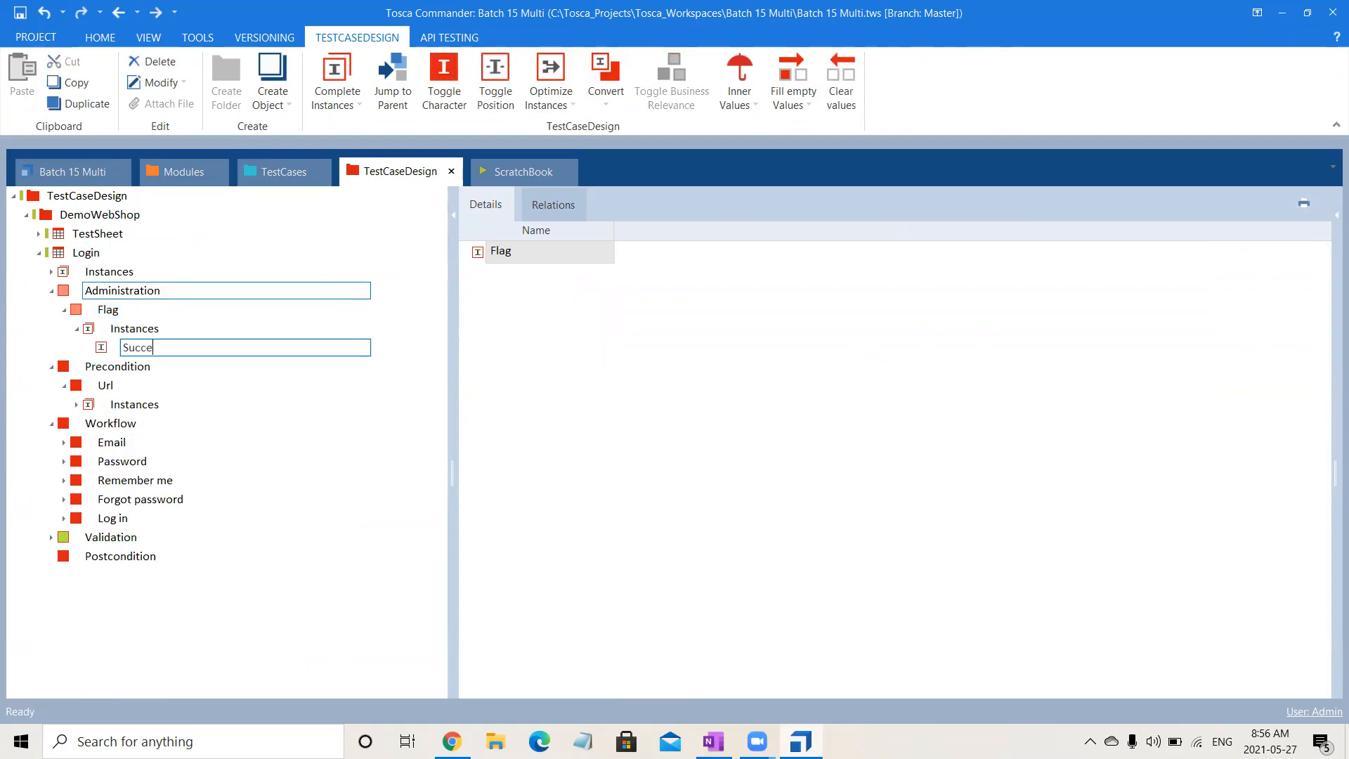
type("ss")
key("Return")
- Add a second instance named Error to the Flag attribute
left_click(129, 311)
right_click(129, 312)
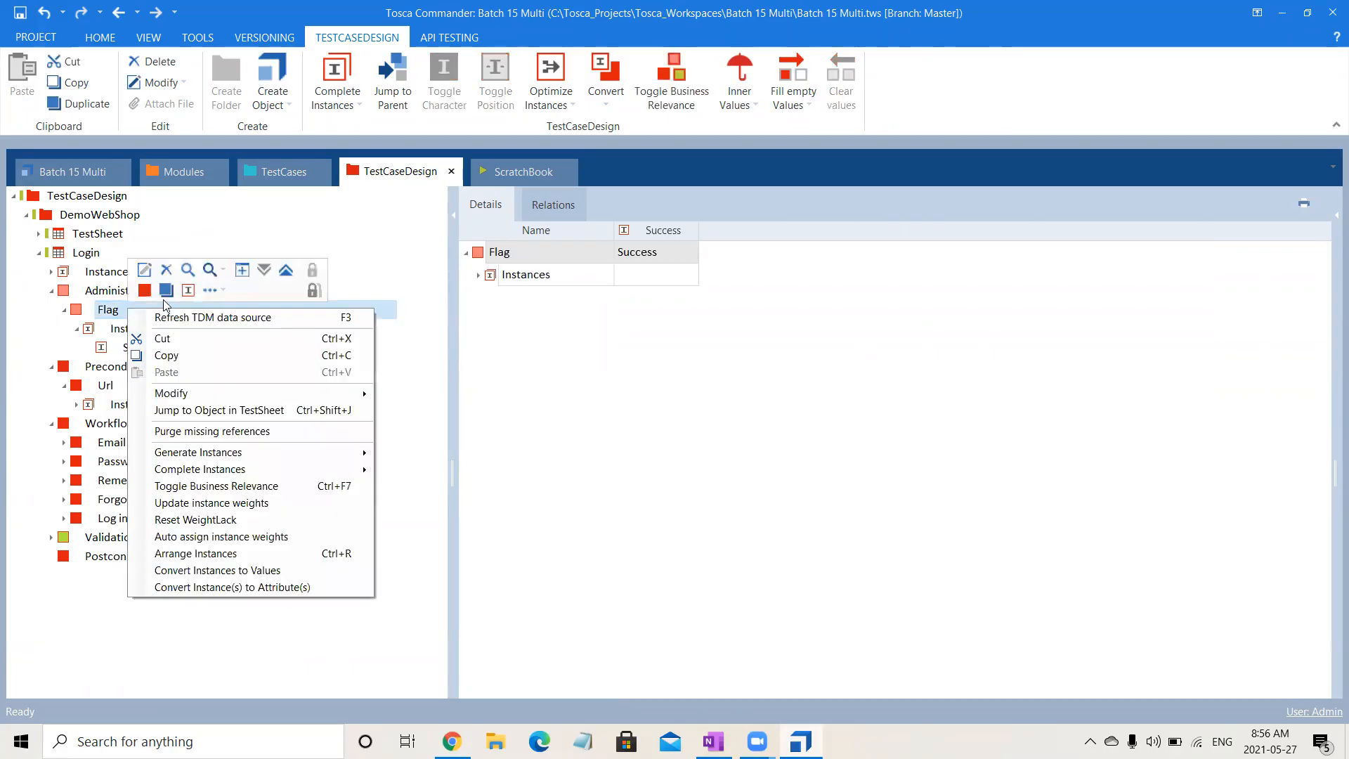
left_click(183, 294)
type("Error")
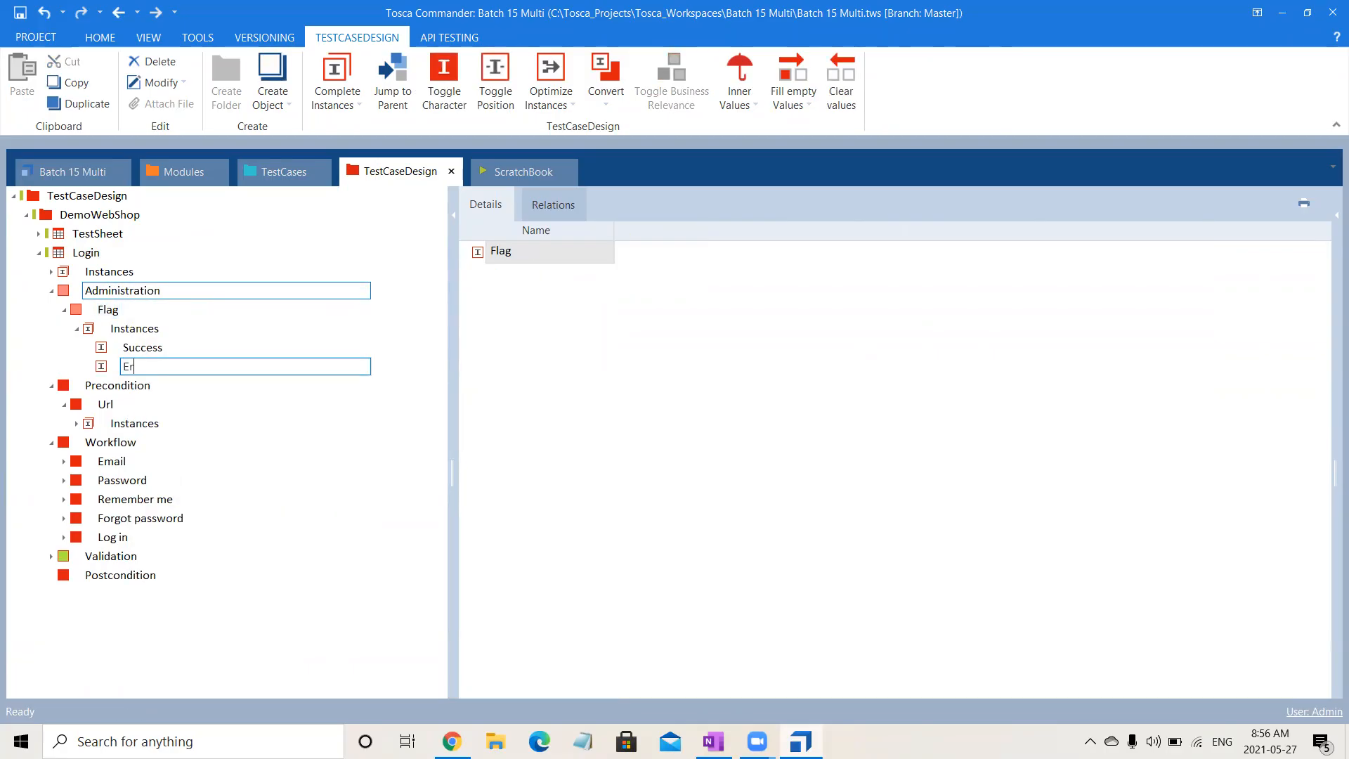
key("Return")
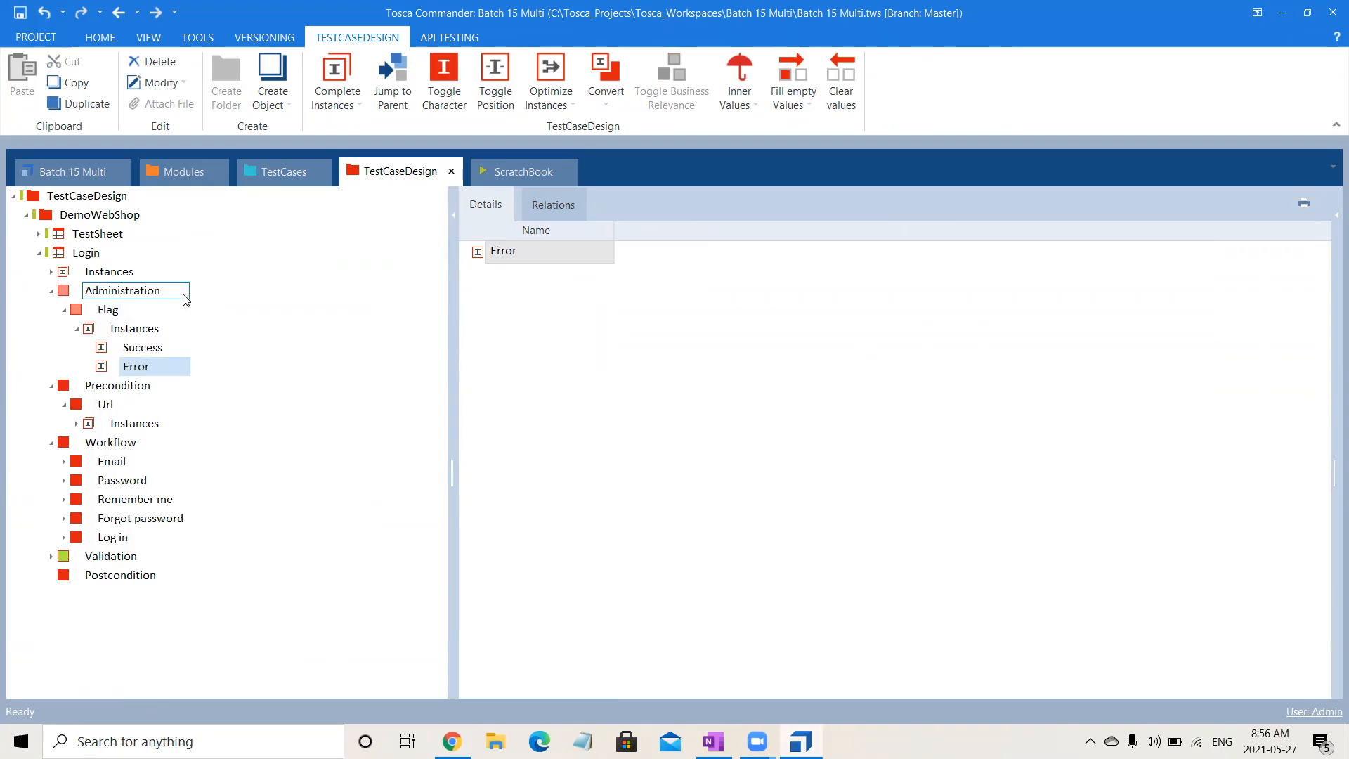
- Expand Administration in the Login sheet's details and set Flag to Success for the Valid Email Valid Password instance
left_click(98, 253)
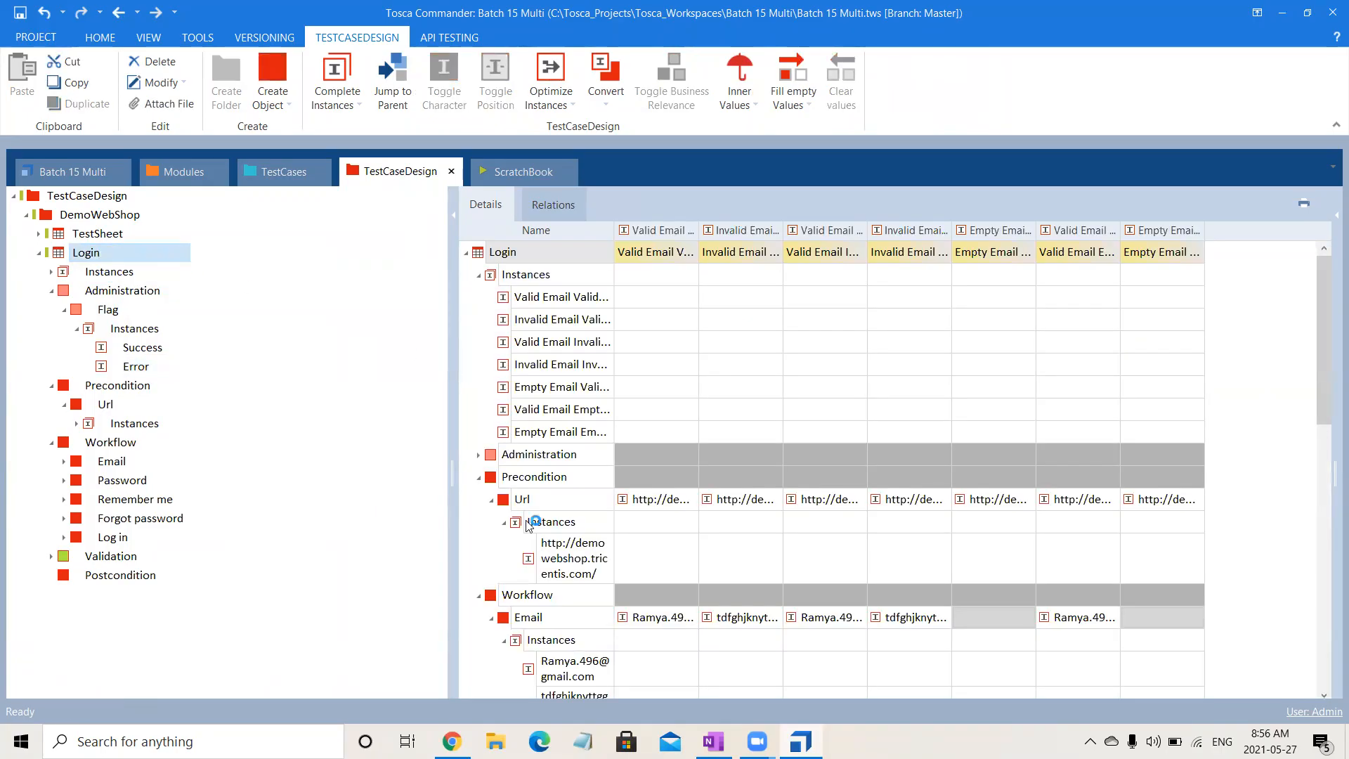
left_click(478, 455)
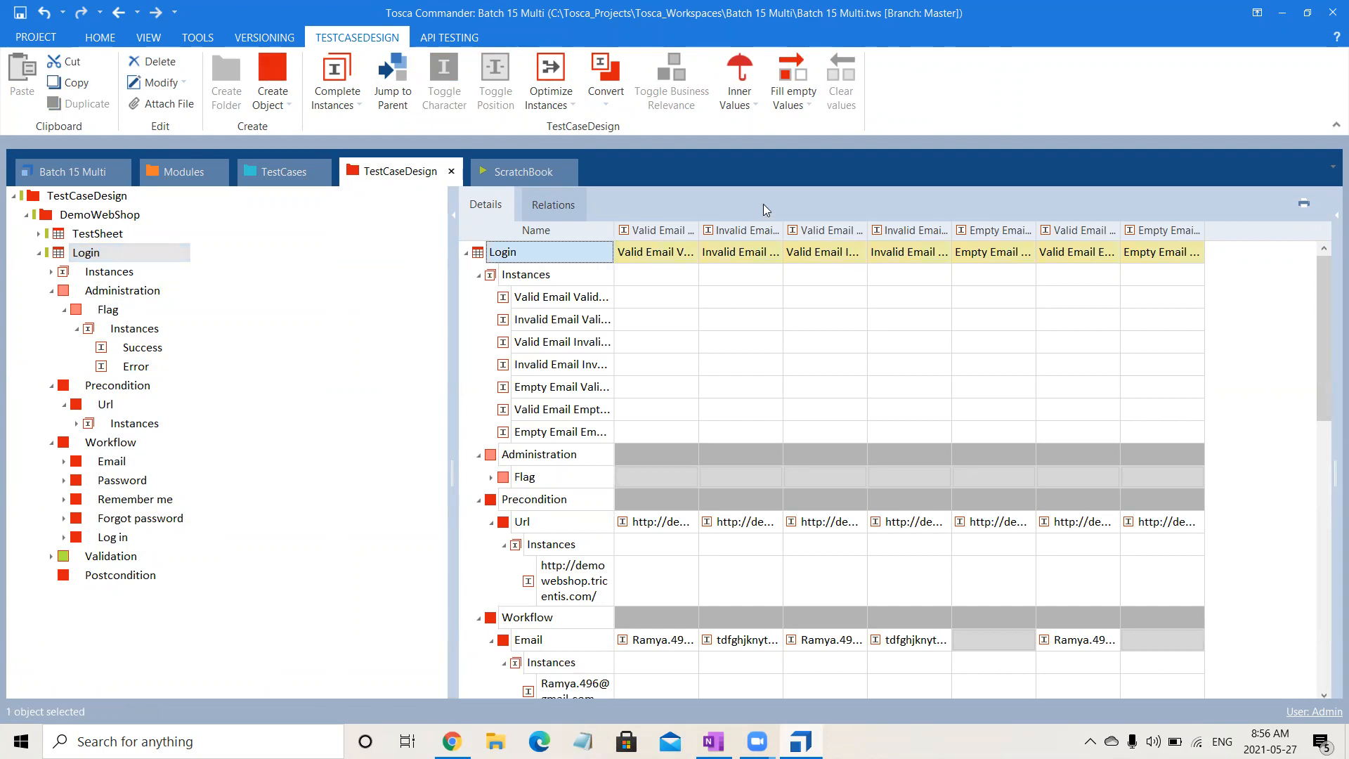
left_click(686, 471)
left_click(689, 475)
left_click(652, 514)
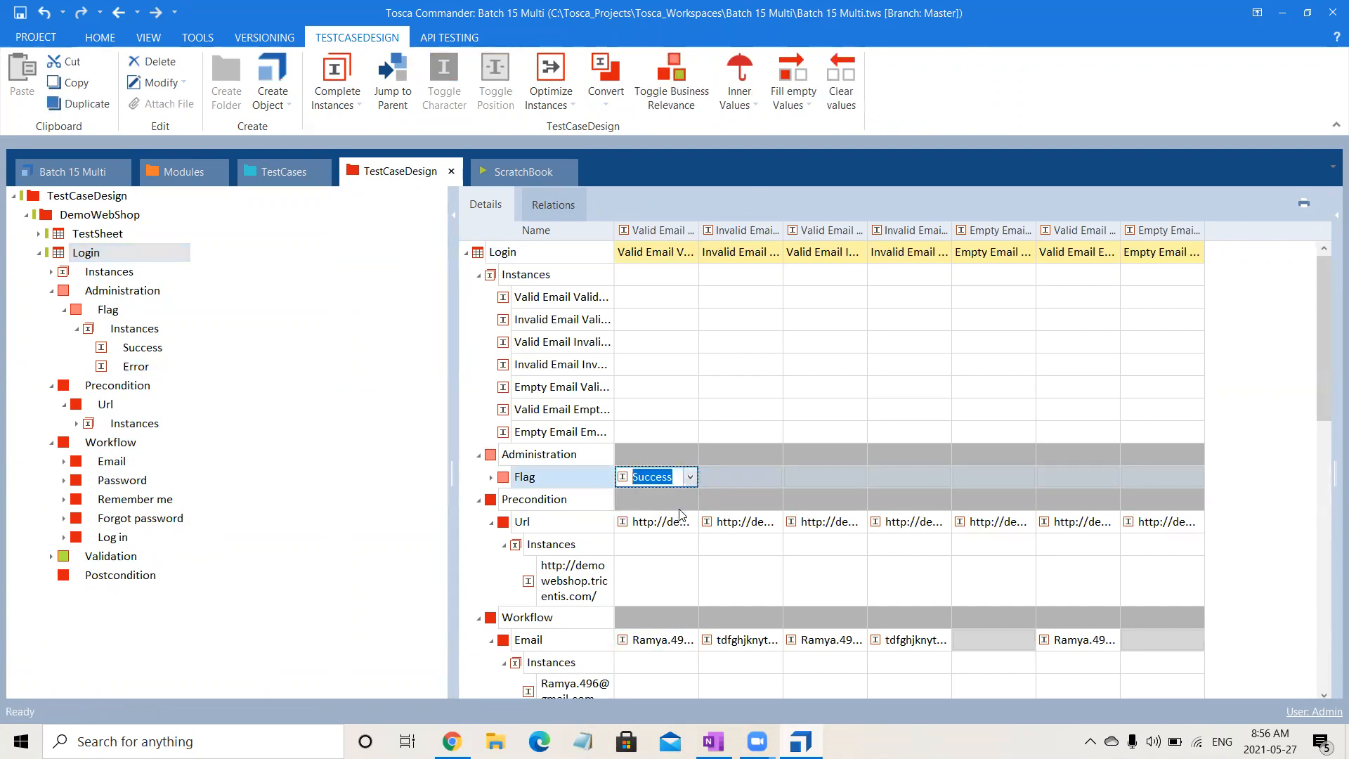
- Fill all remaining empty Flag values of the Login sheet with the specific value Error
left_click(751, 477)
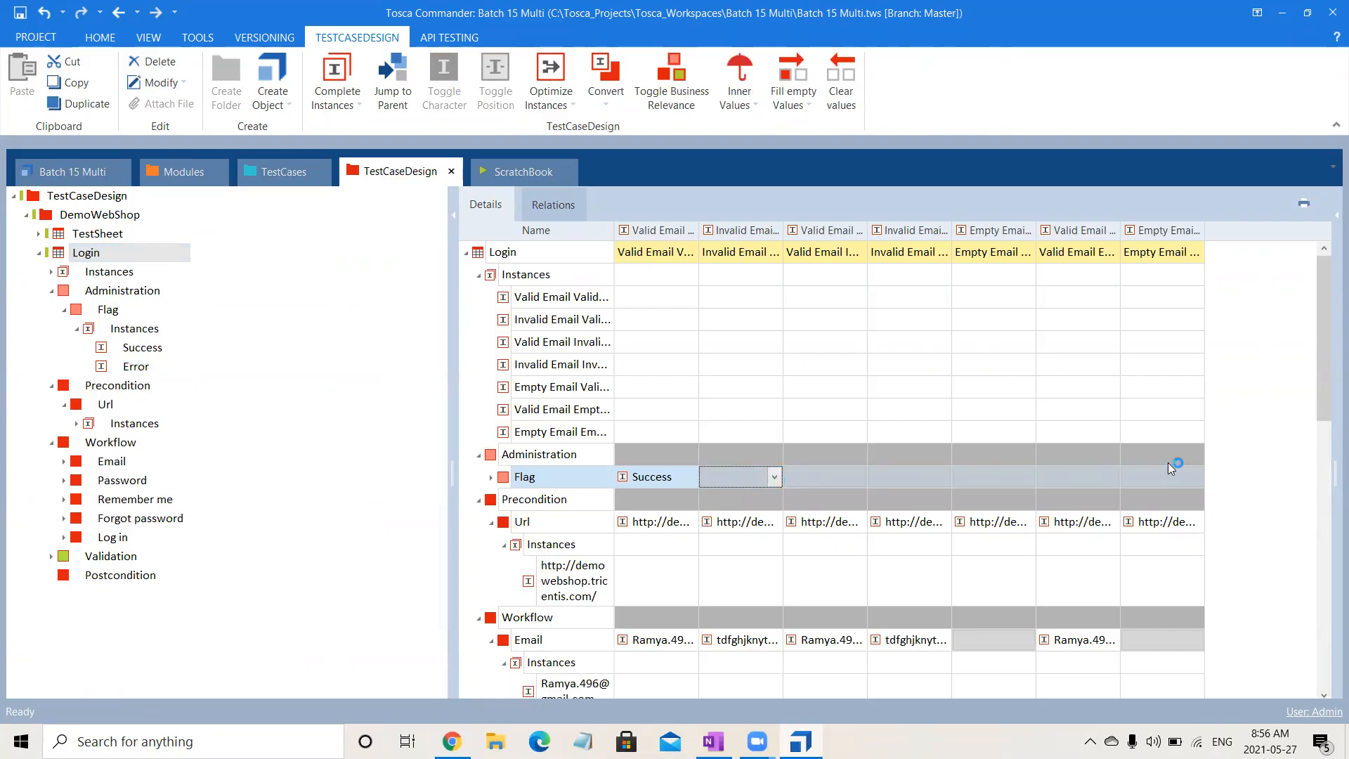
left_click(793, 95)
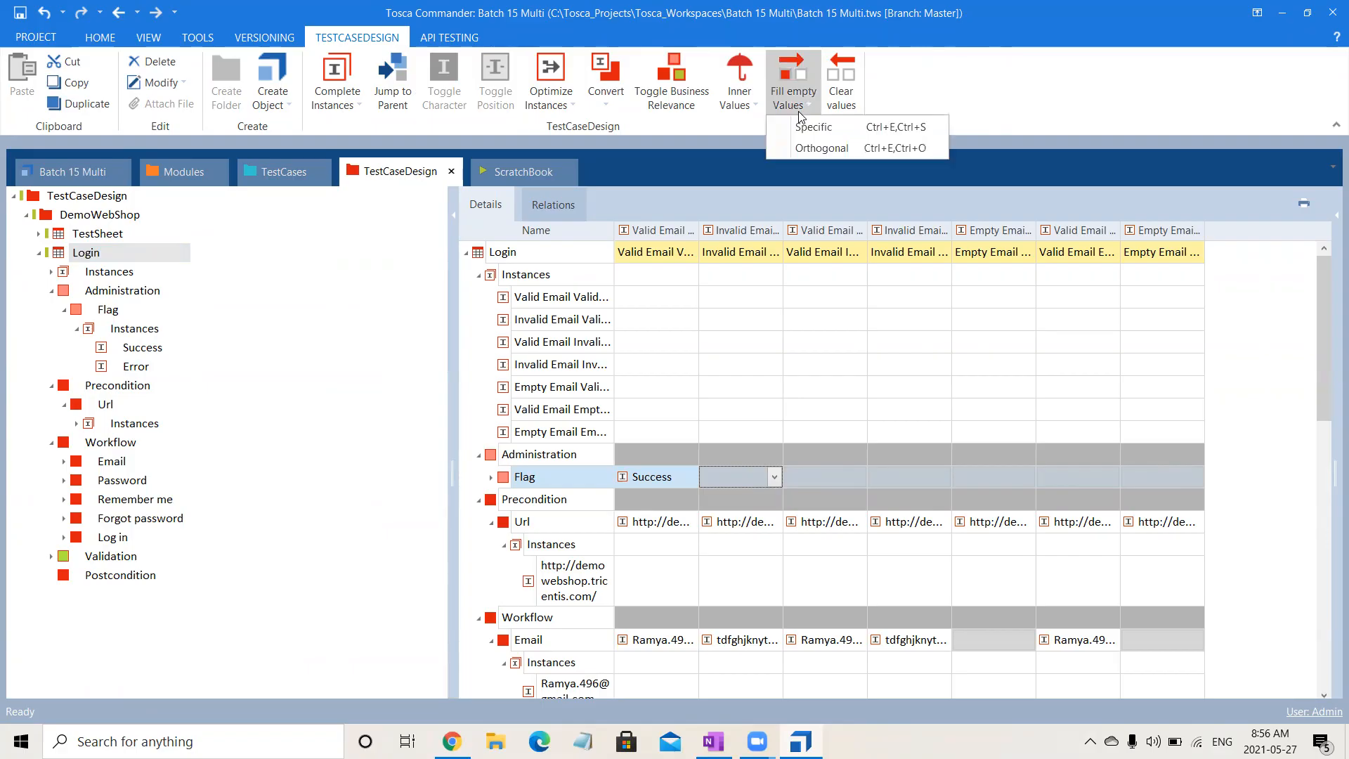
left_click(804, 128)
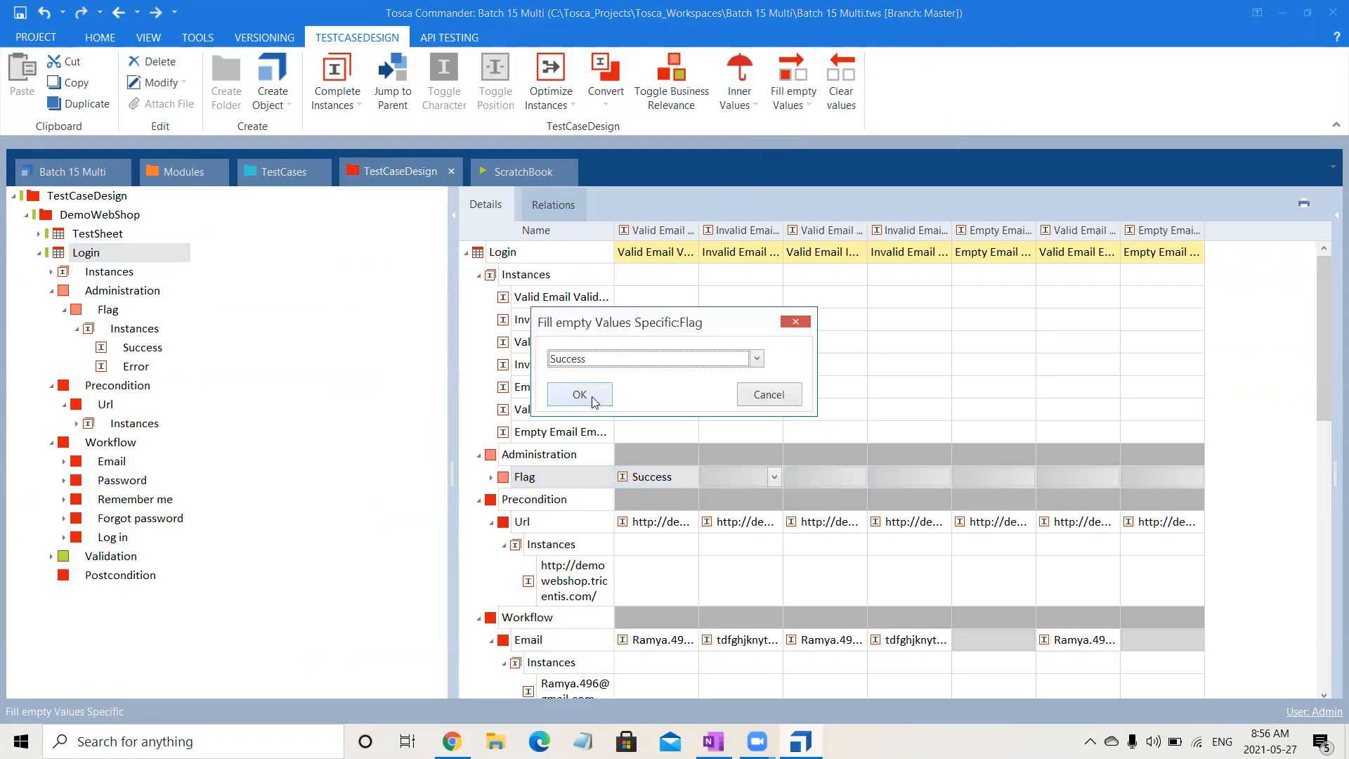
left_click(632, 362)
left_click(614, 388)
left_click(580, 394)
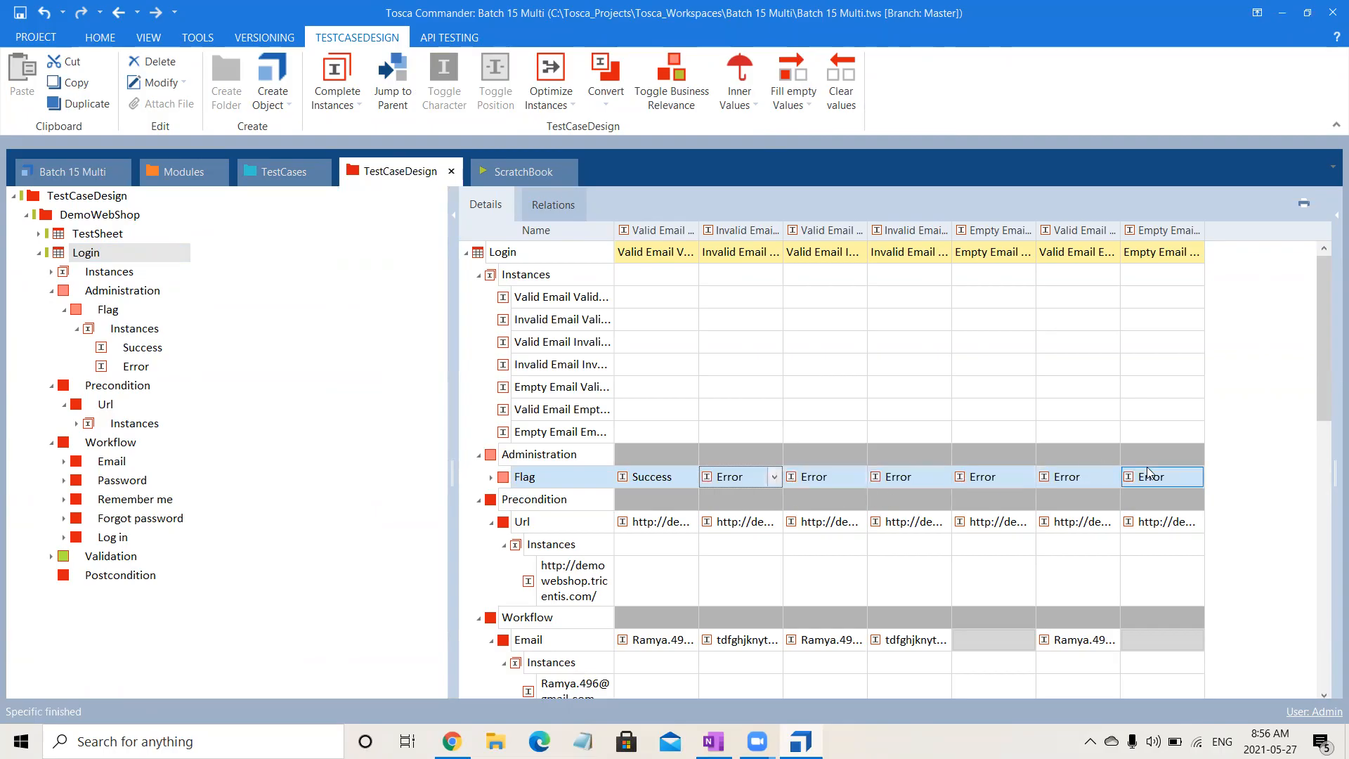
left_click(365, 629)
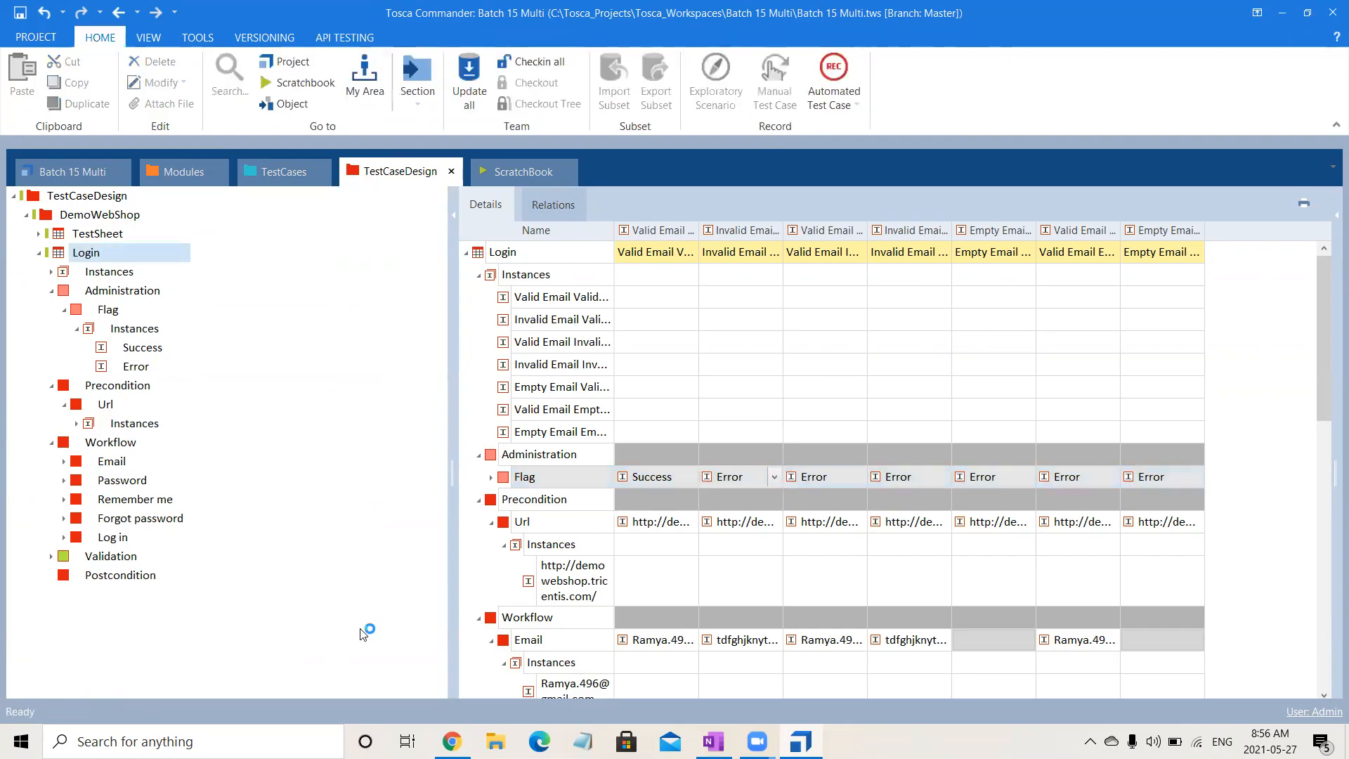
- Link the Login sheet's Flag attribute to the Condition of Validate the UserLogin_Reference in the template, narrow WorkState and collapse that reference
left_click(280, 176)
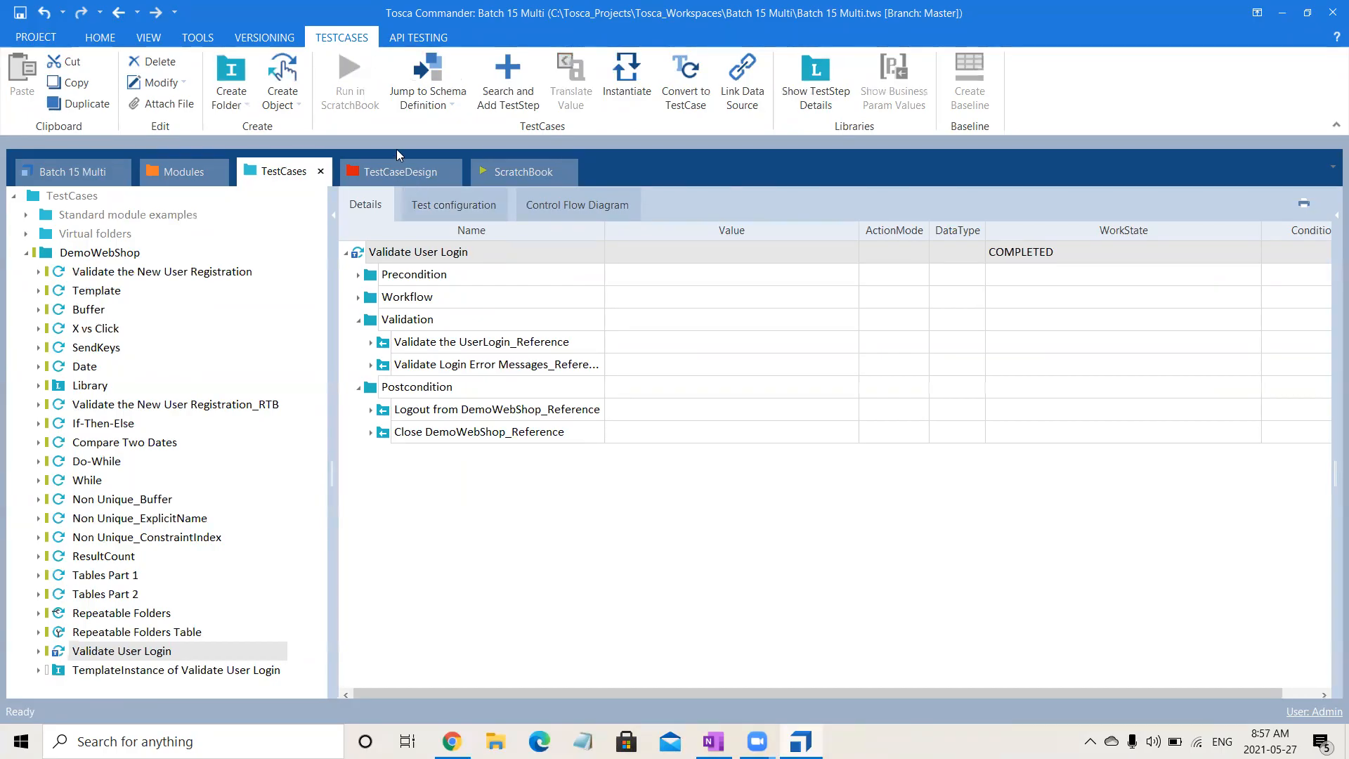
left_click(399, 171)
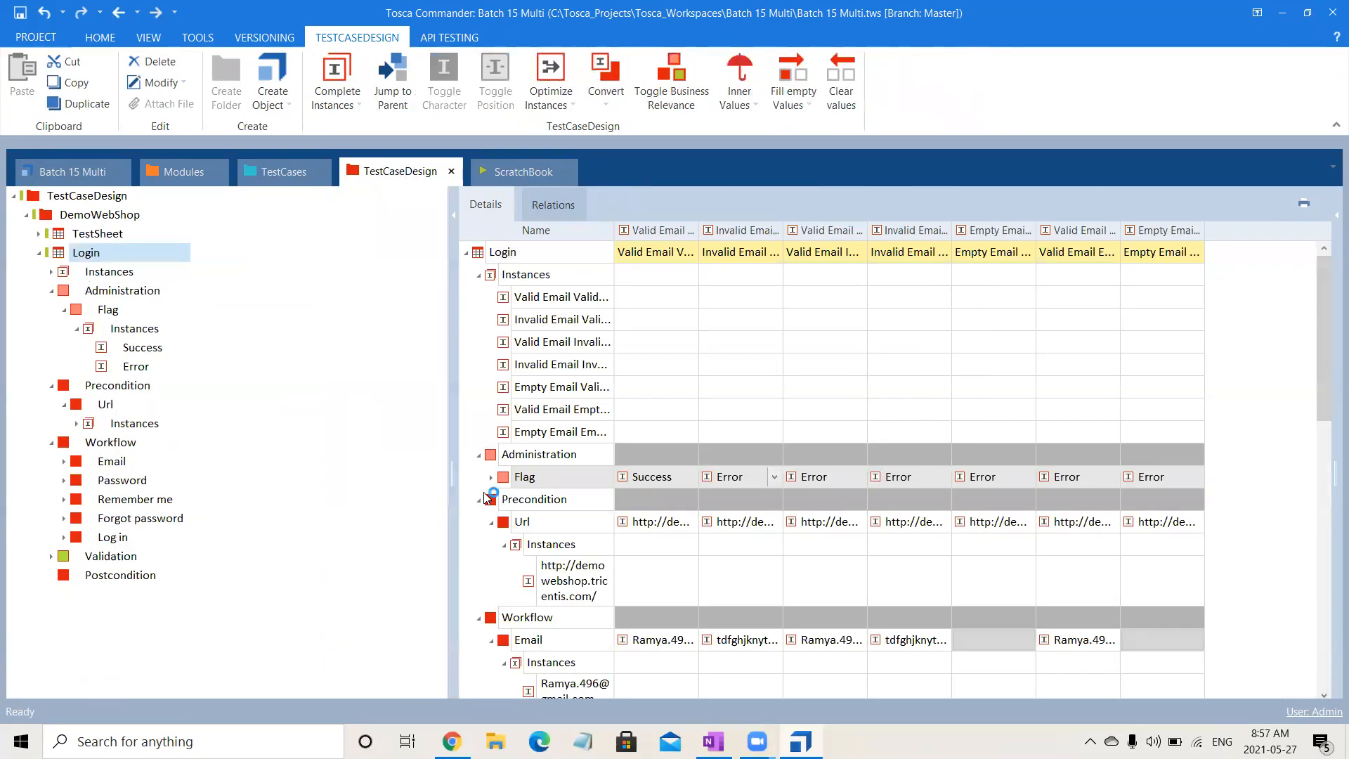
left_click_drag(523, 478, 1294, 342)
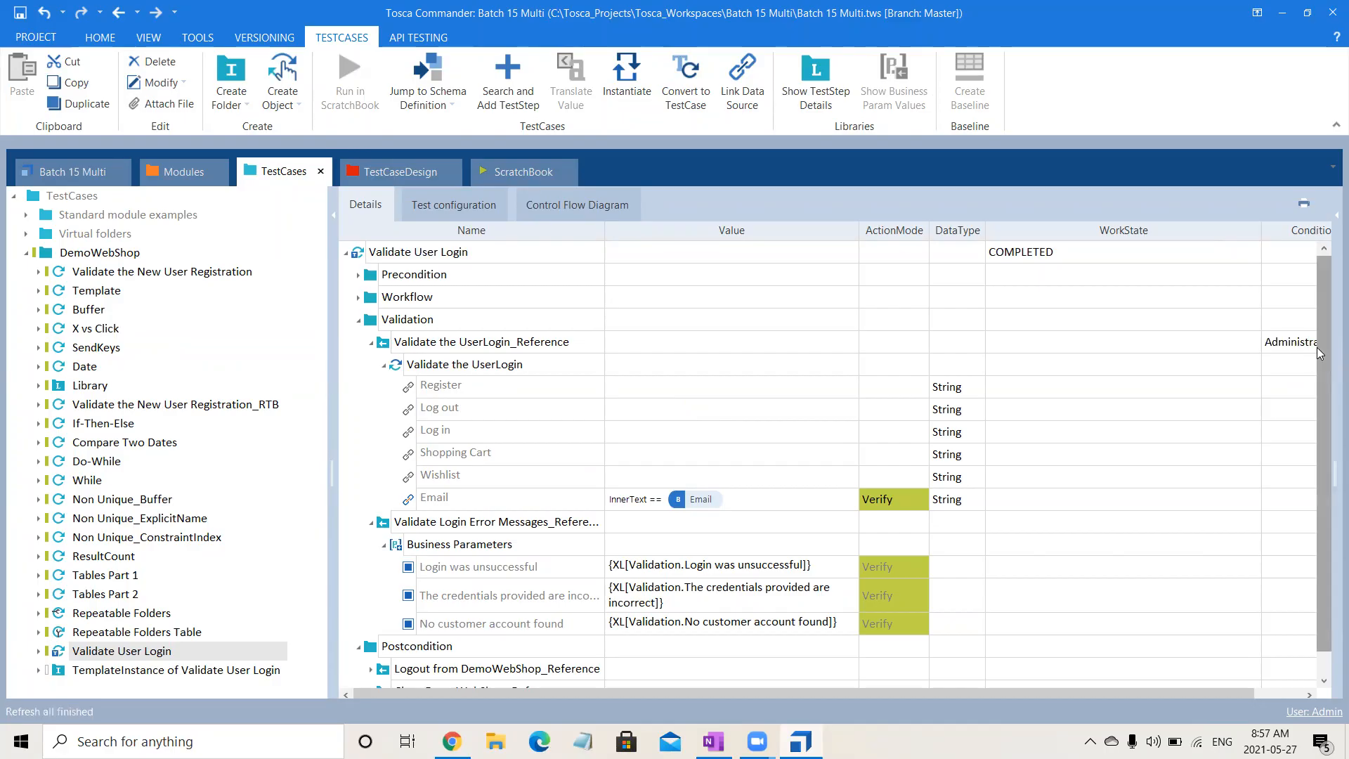
scroll(966, 694, "right", 1)
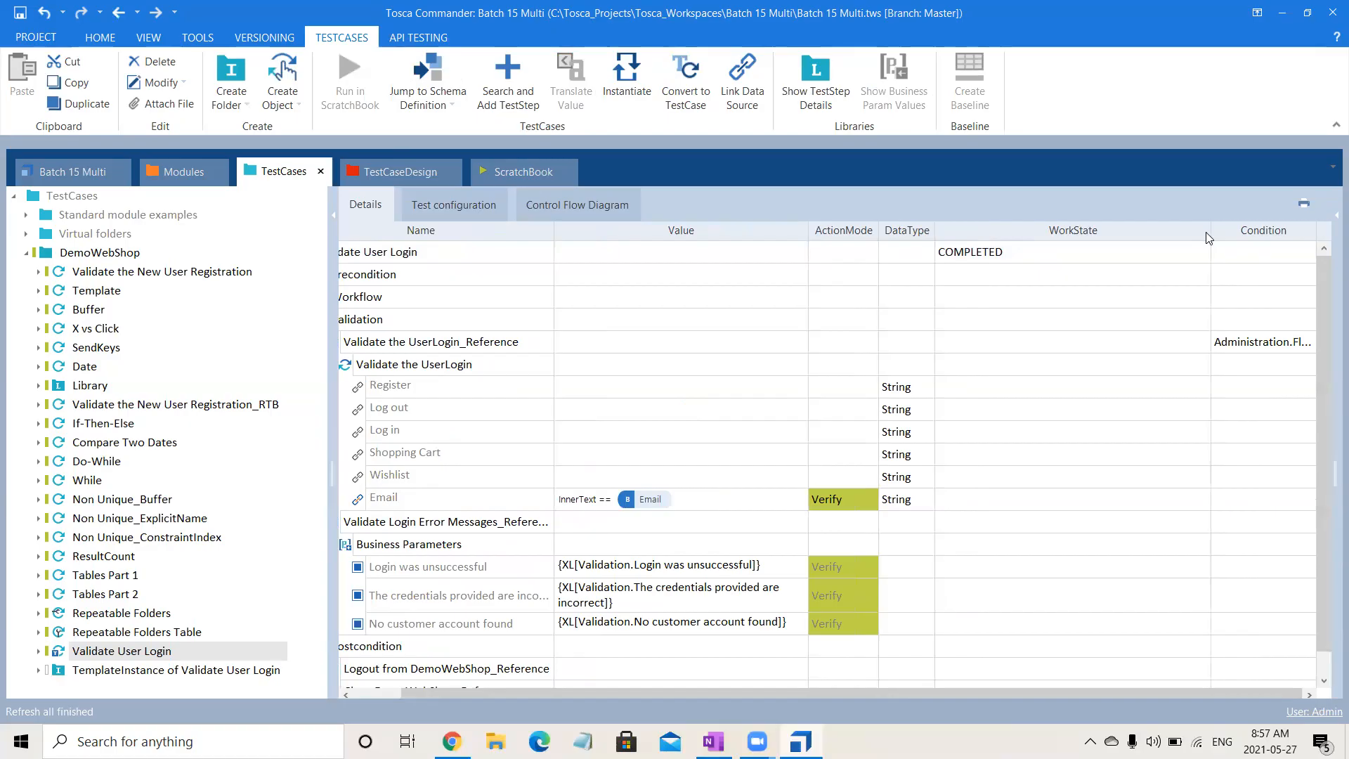
left_click_drag(1211, 237, 1012, 246)
left_click(370, 343)
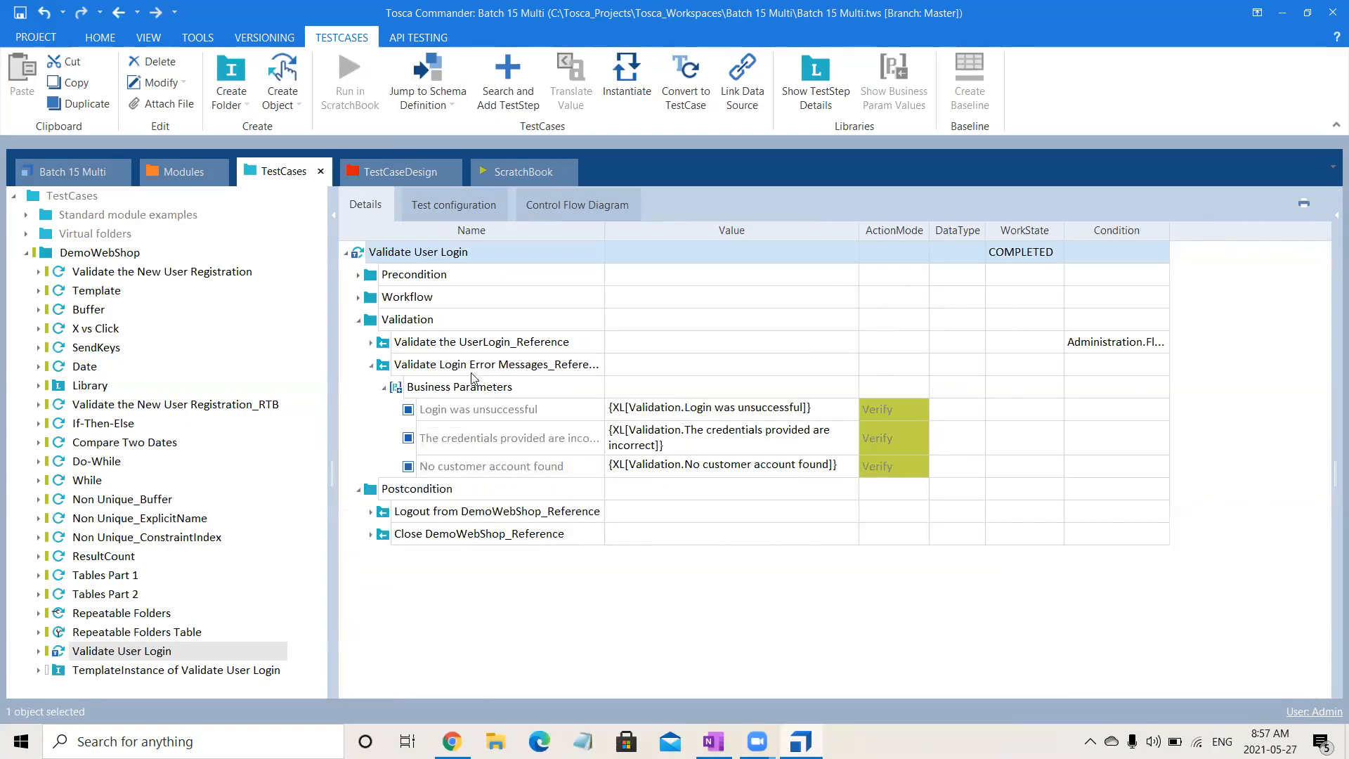
- Complete the Validate the UserLogin_Reference condition as Administration.Flag == "Success" and return to the Login sheet in TestCaseDesign
left_click(1137, 344)
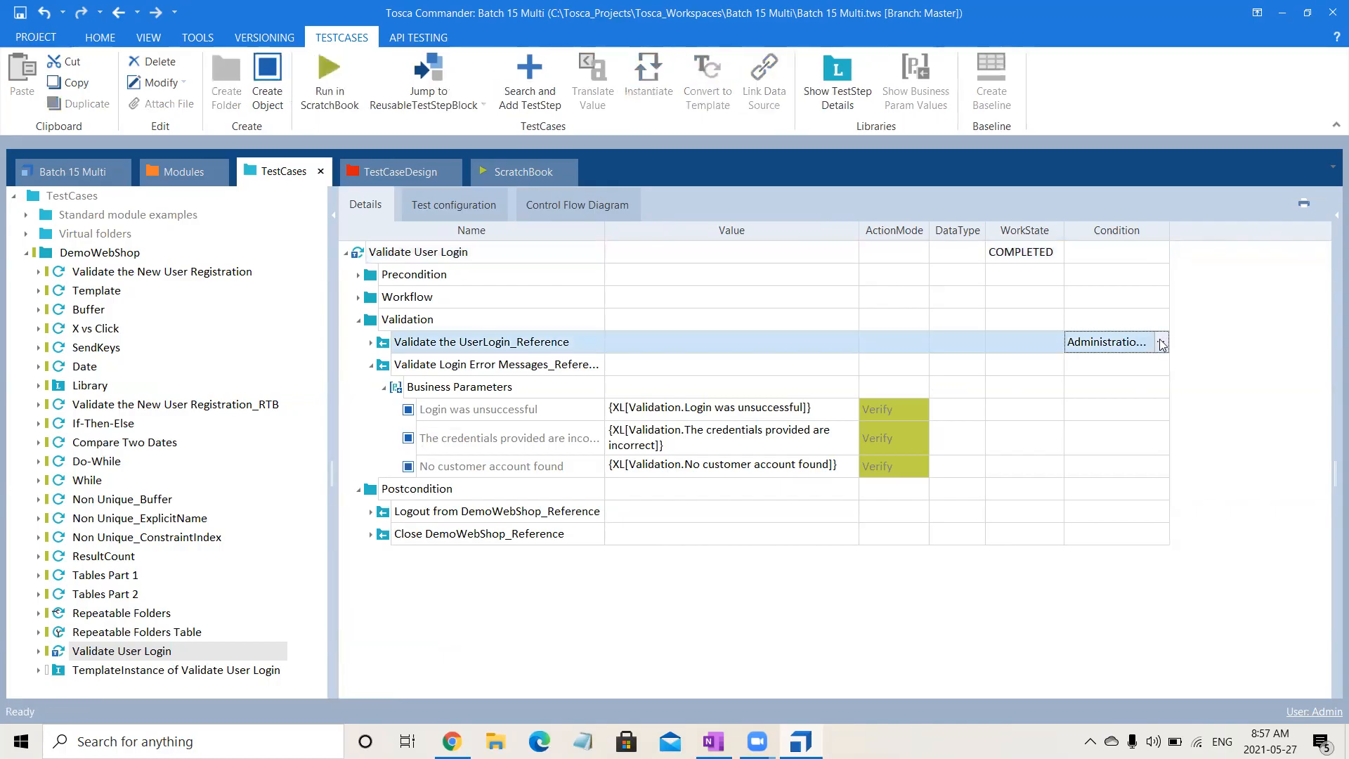
left_click(1163, 343)
left_click(1172, 360)
type("=")
double_click(1095, 377)
type("\"")
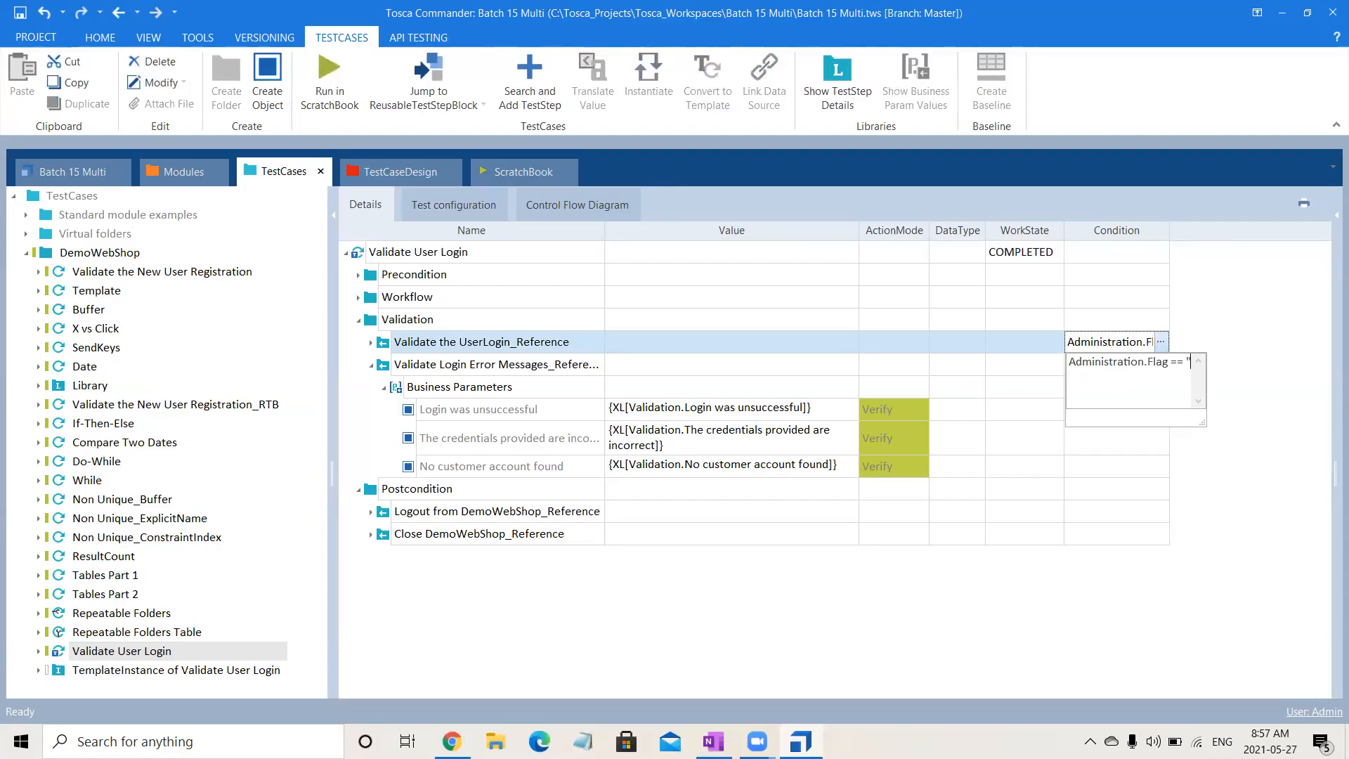
type("S")
left_click(399, 172)
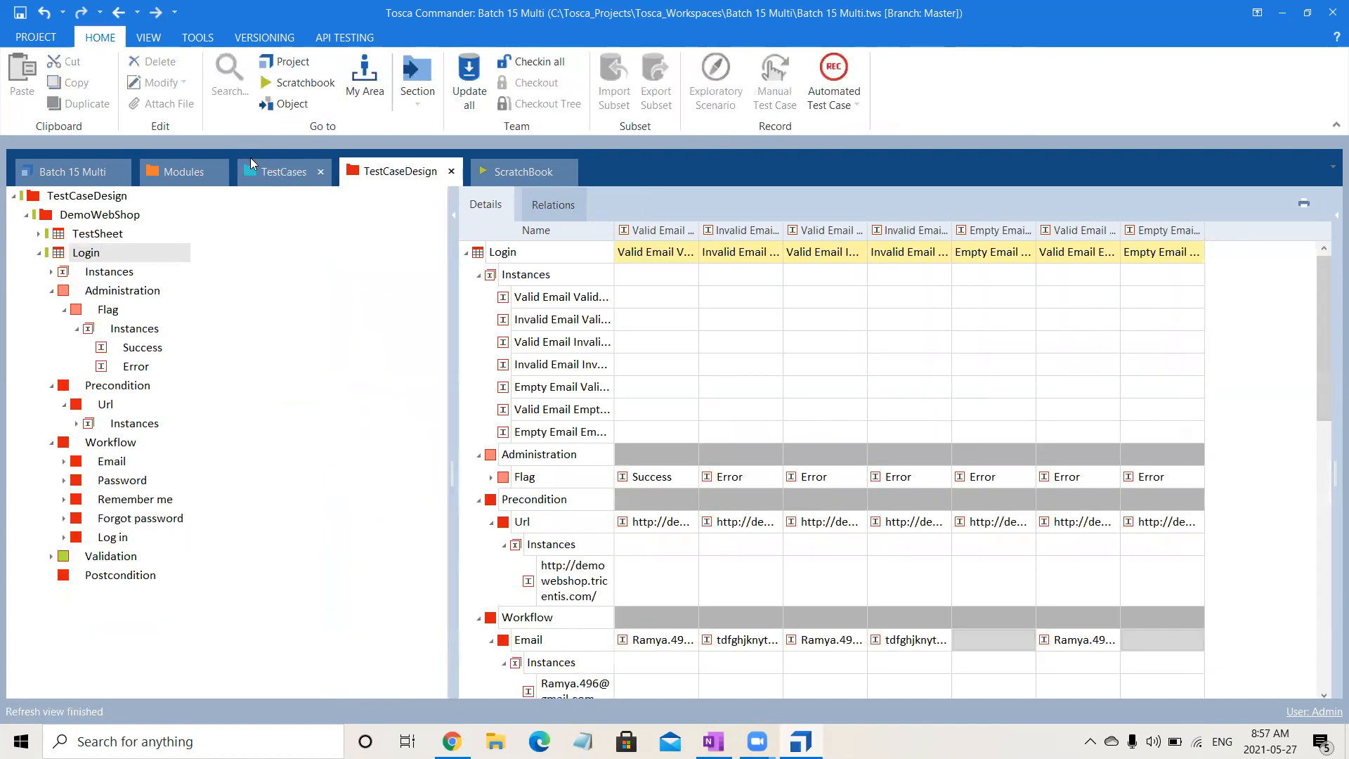
- Return to the template and set the condition of Validate the UserLogin_Reference to Administration.Flag == "Success", copying the expression
left_click(276, 176)
left_click(1159, 343)
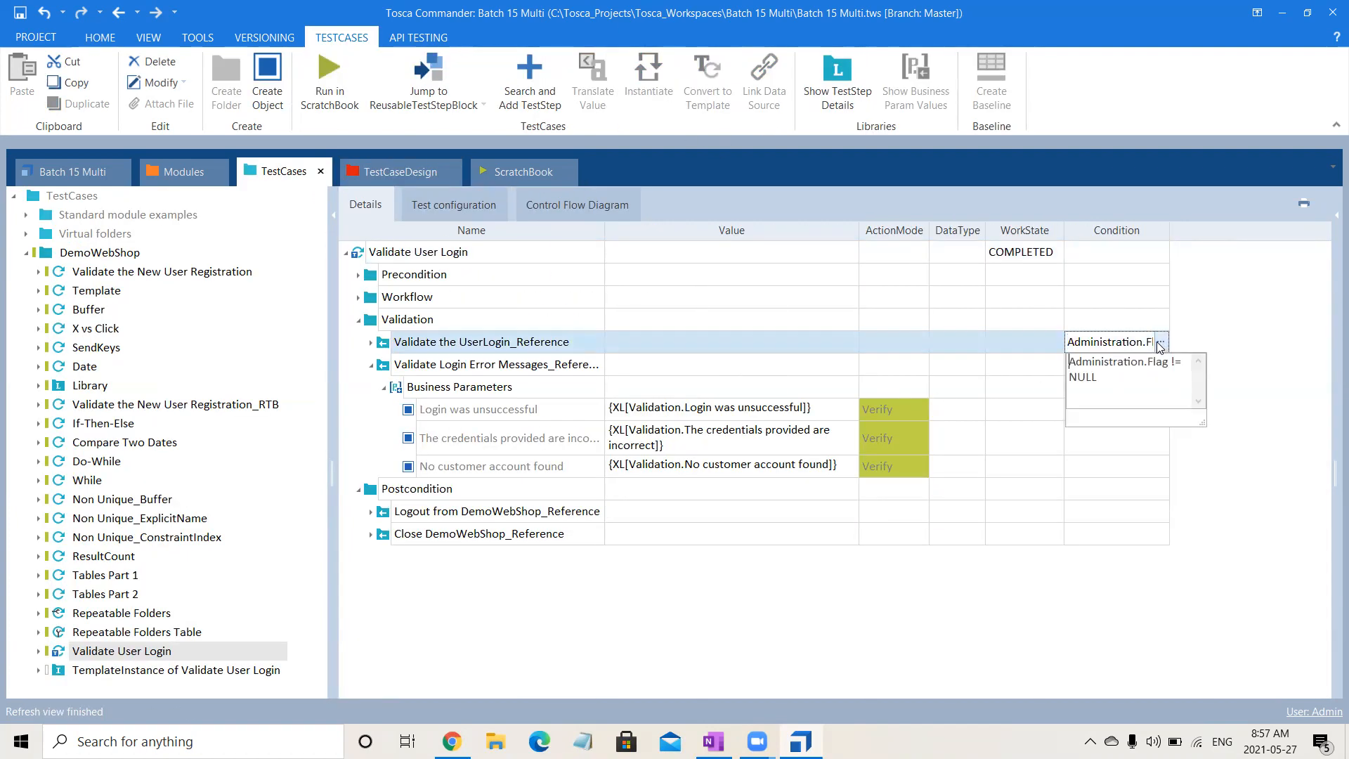
left_click_drag(1140, 377, 1172, 361)
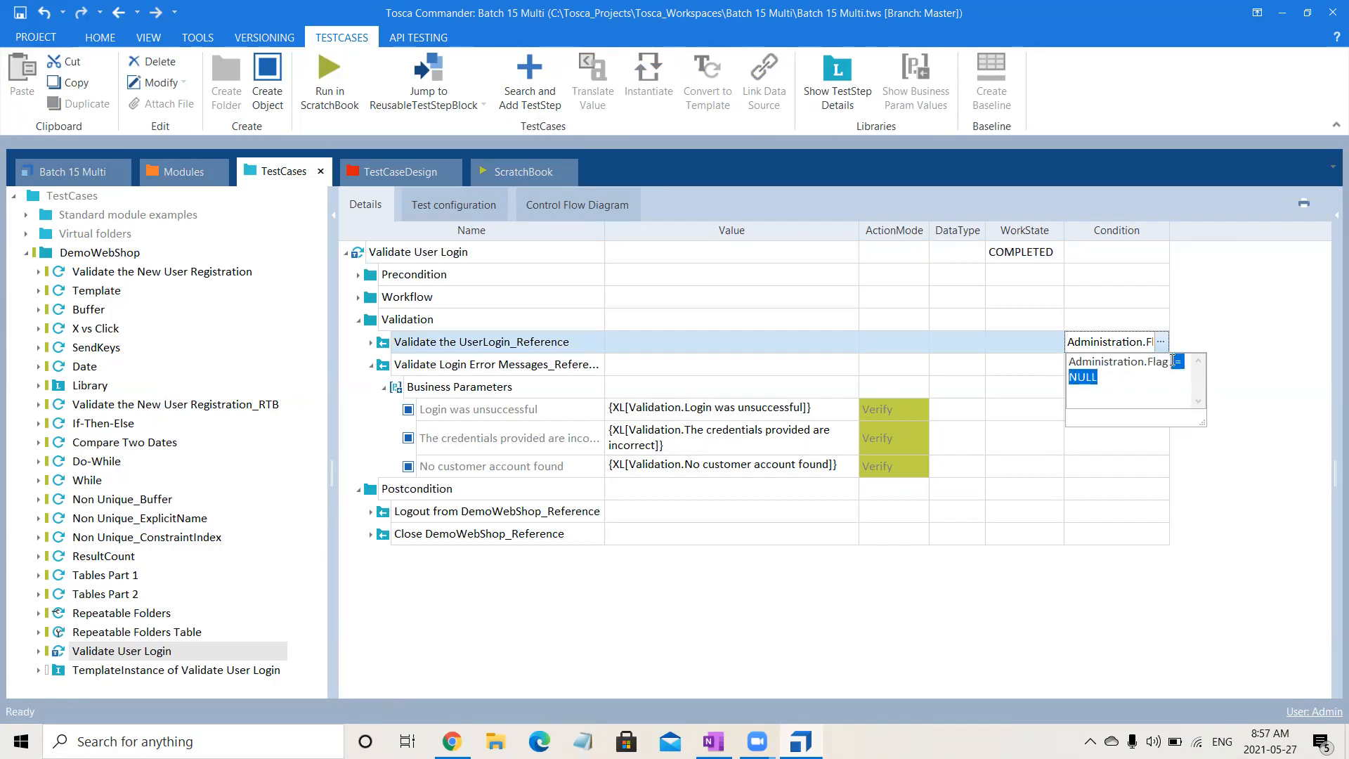
type("== \"Success\"")
key("ctrl+a")
key("ctrl+c")
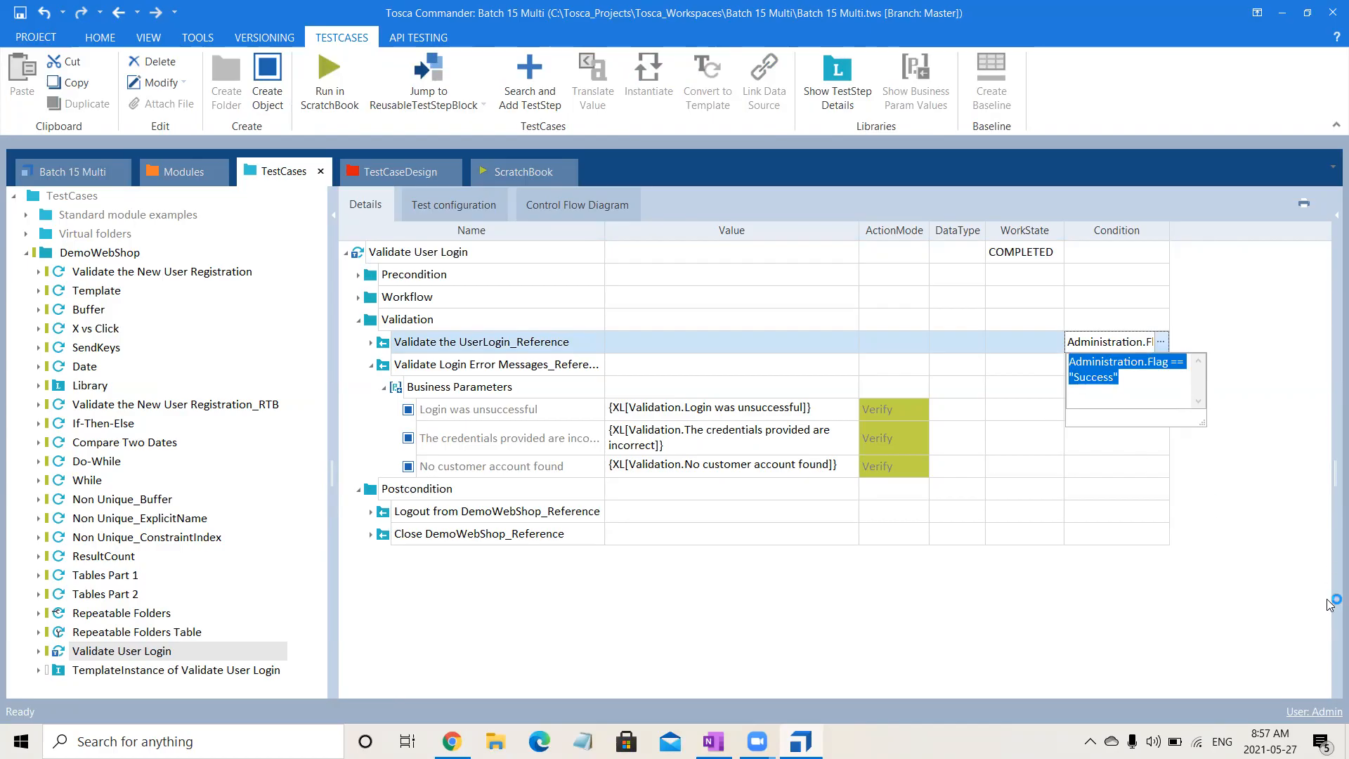
left_click(1218, 559)
left_click(716, 107)
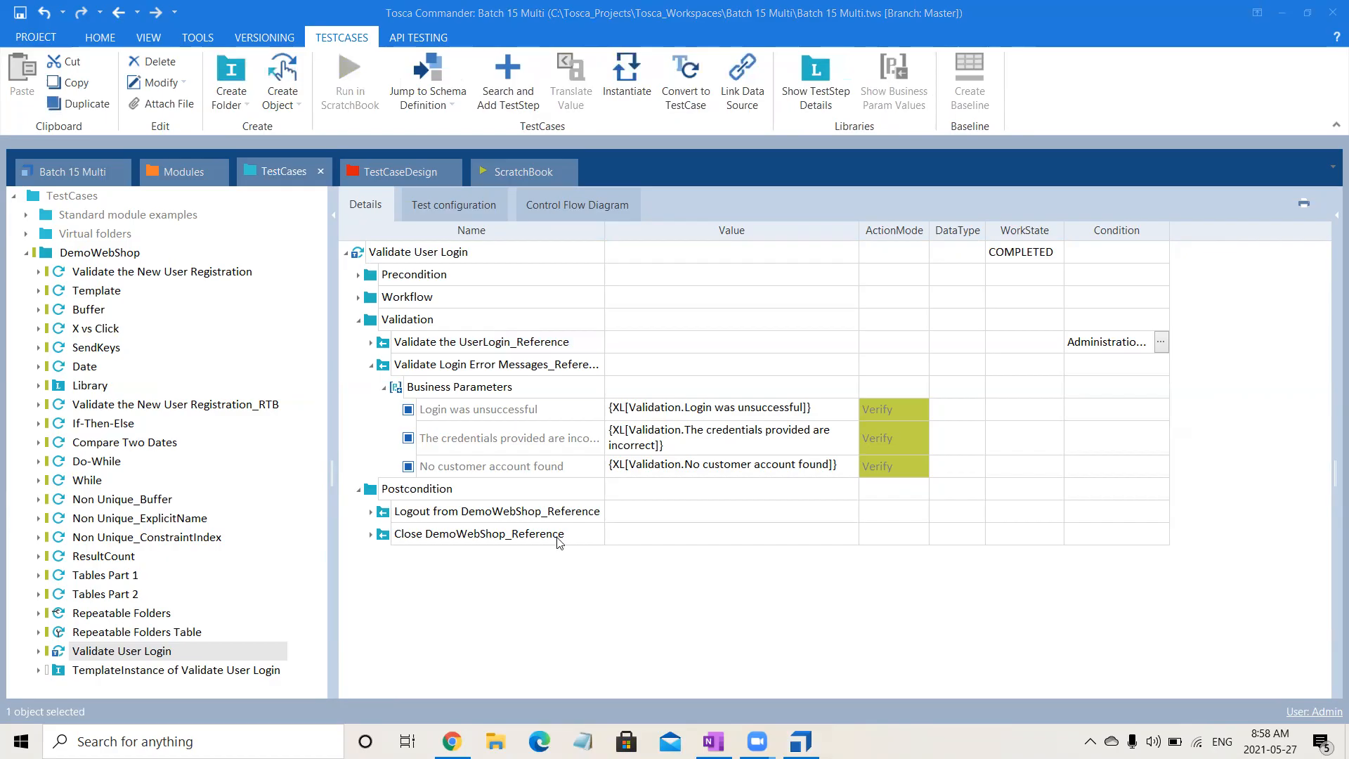
- Paste the copied condition on Validate Login Error Messages_Reference and change it to Administration.Flag == "Error"
left_click(556, 369)
left_click(1149, 362)
left_click(1161, 362)
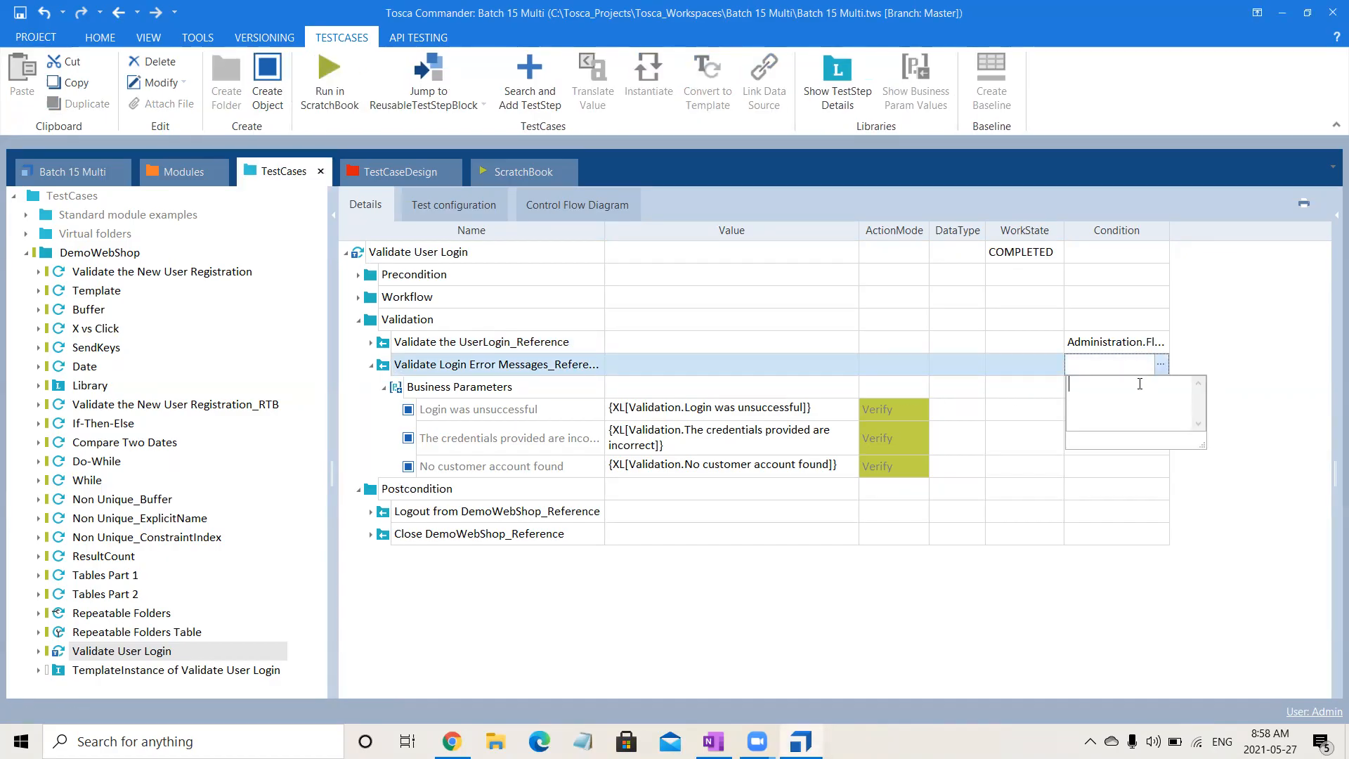
key("ctrl+v")
left_click_drag(1113, 401, 1072, 399)
type("Err")
left_click(1242, 534)
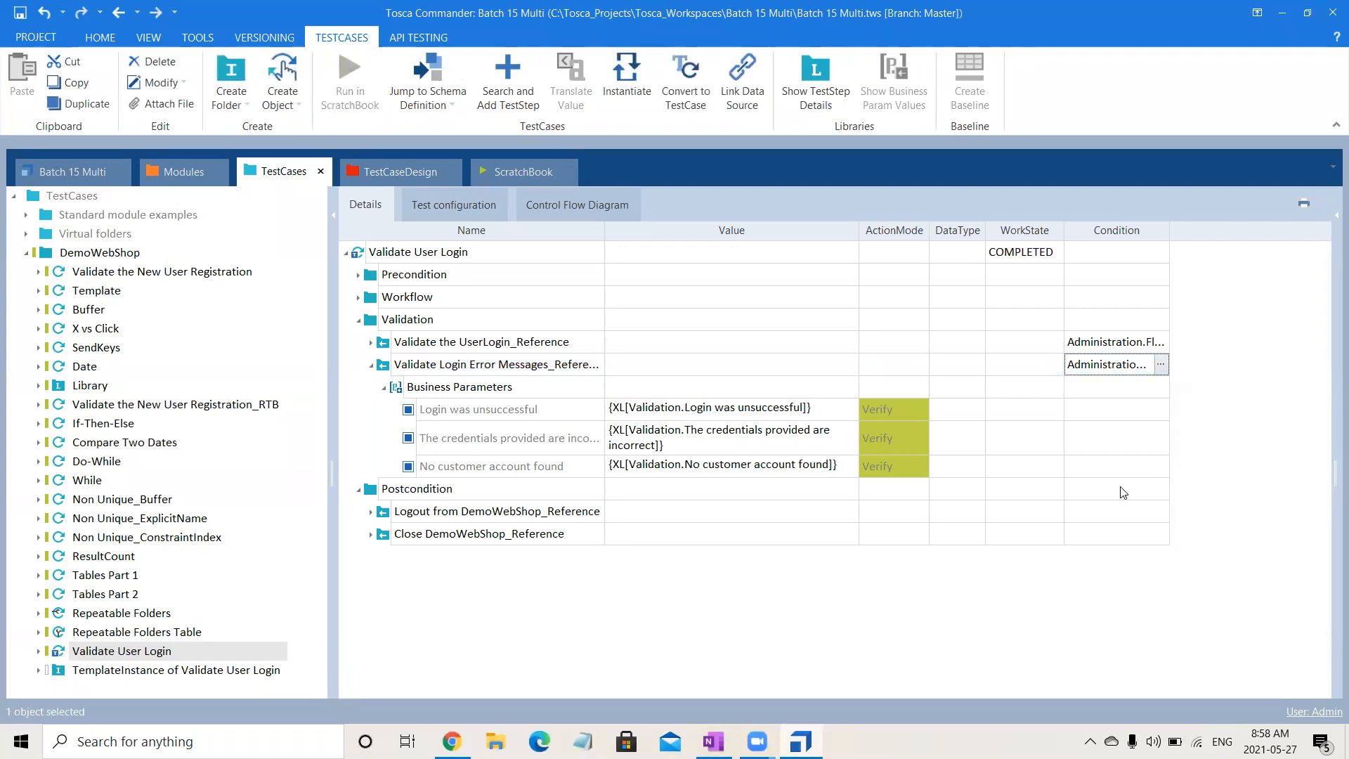
- Apply the condition Administration.Flag == "Success" to Logout from DemoWebShop_Reference in Postcondition
left_click(1067, 507)
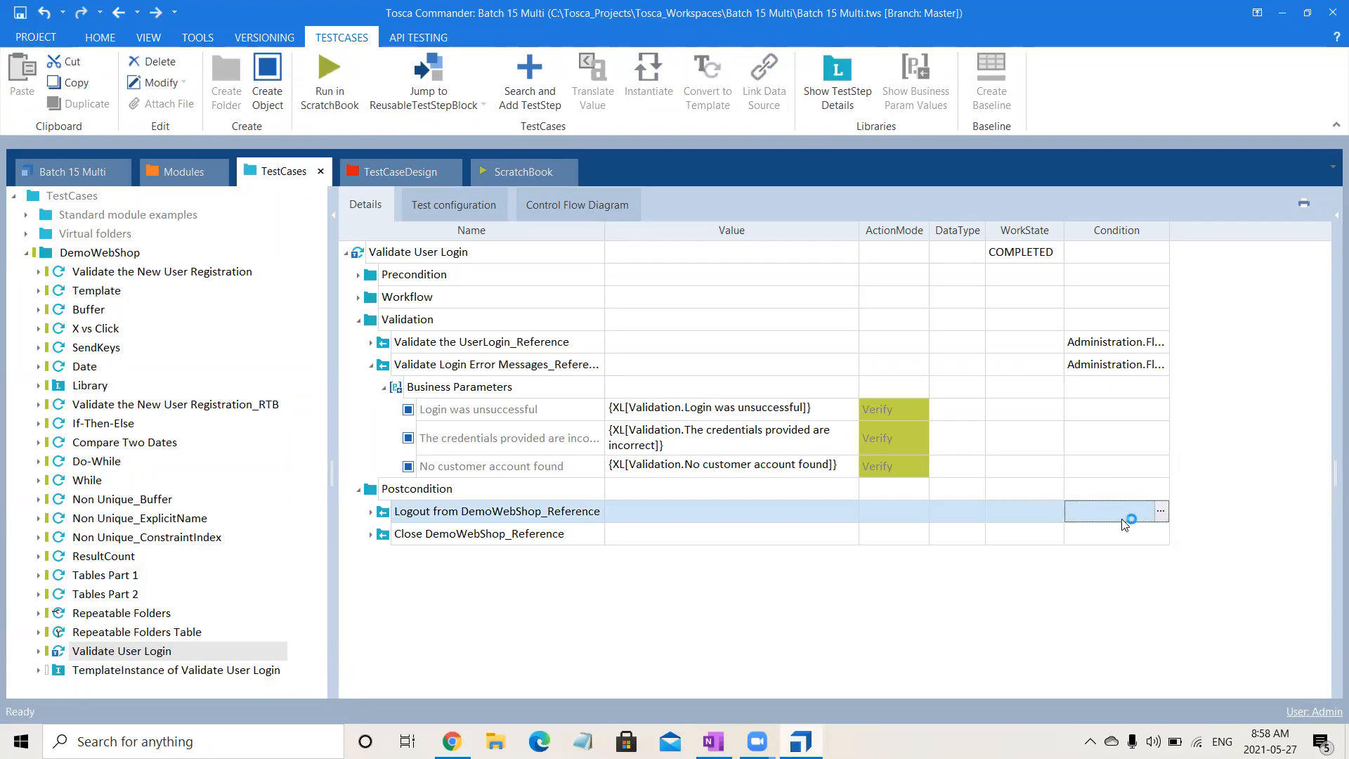
key("ctrl+v")
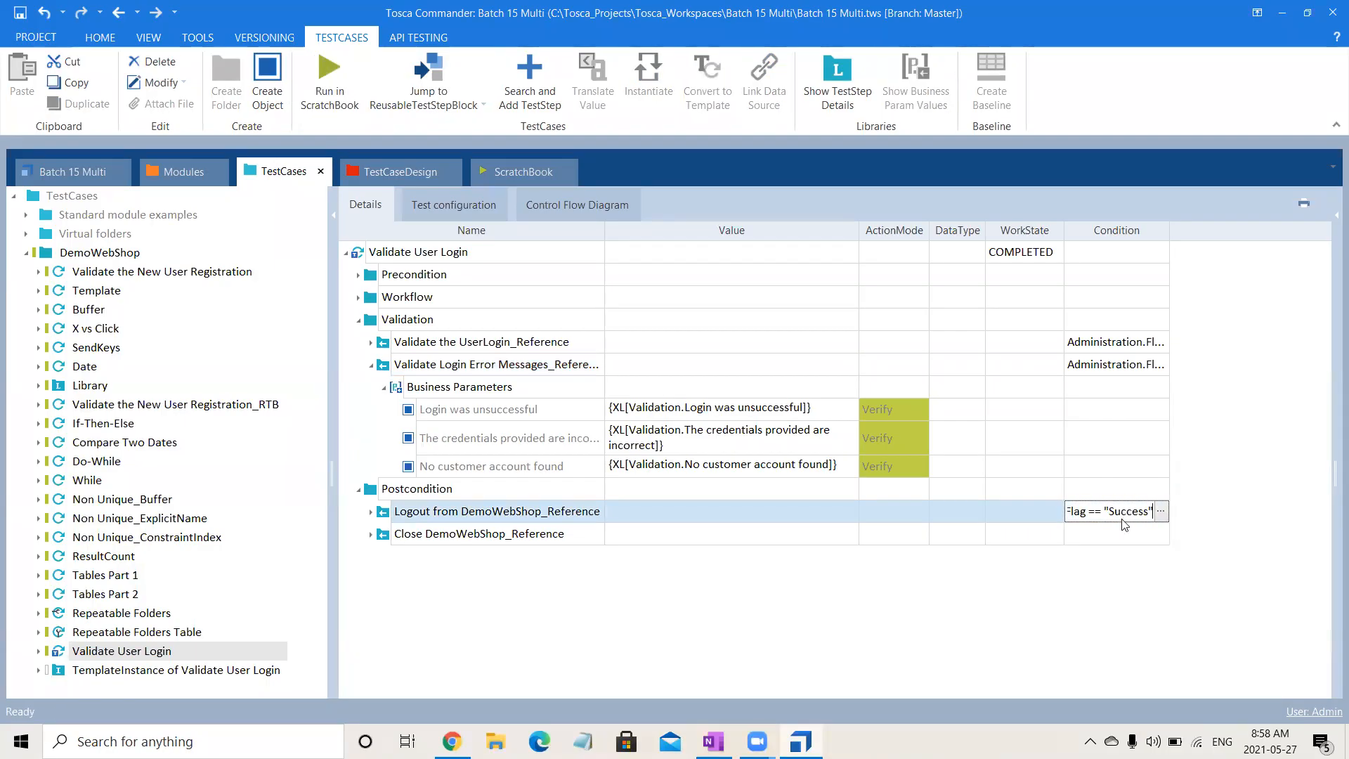
left_click(1059, 593)
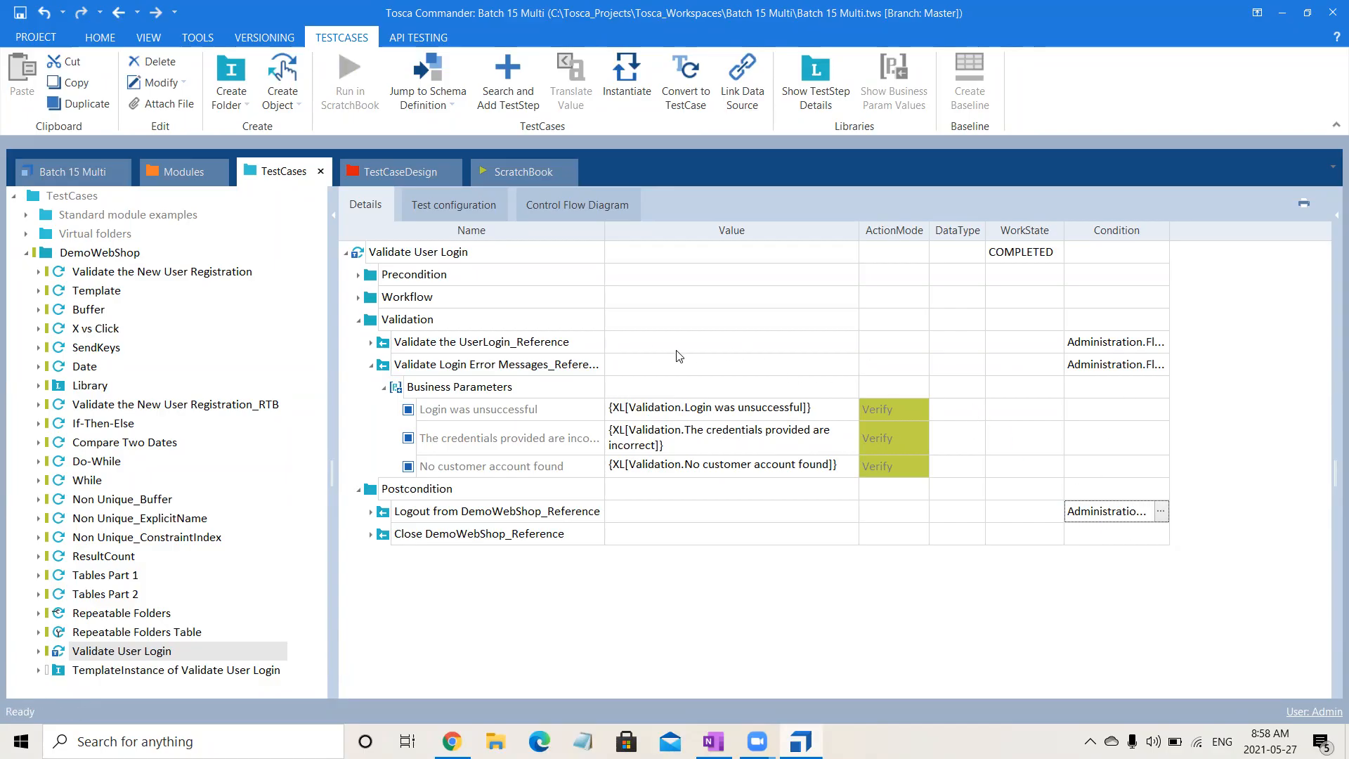
- Create a folder named Successful Validation inside the template's Validation folder
left_click(445, 325)
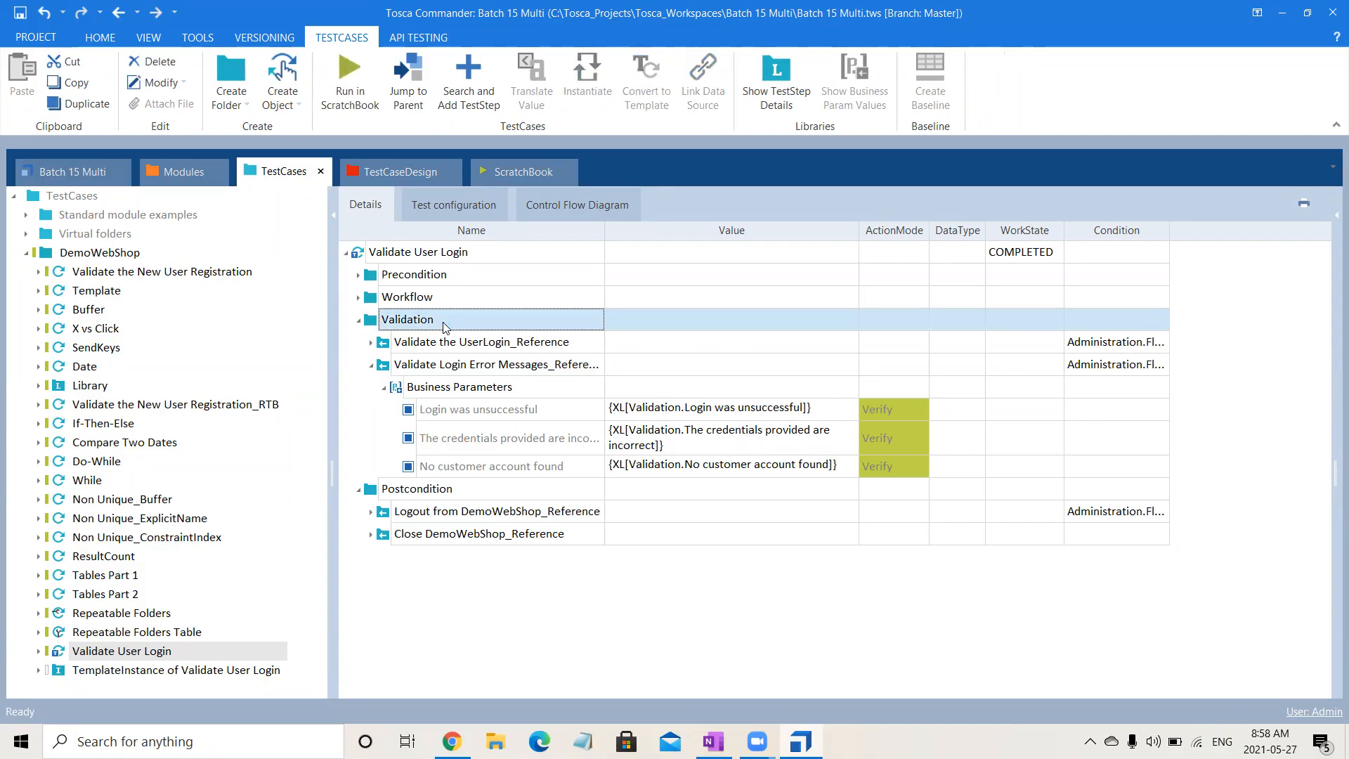
right_click(444, 324)
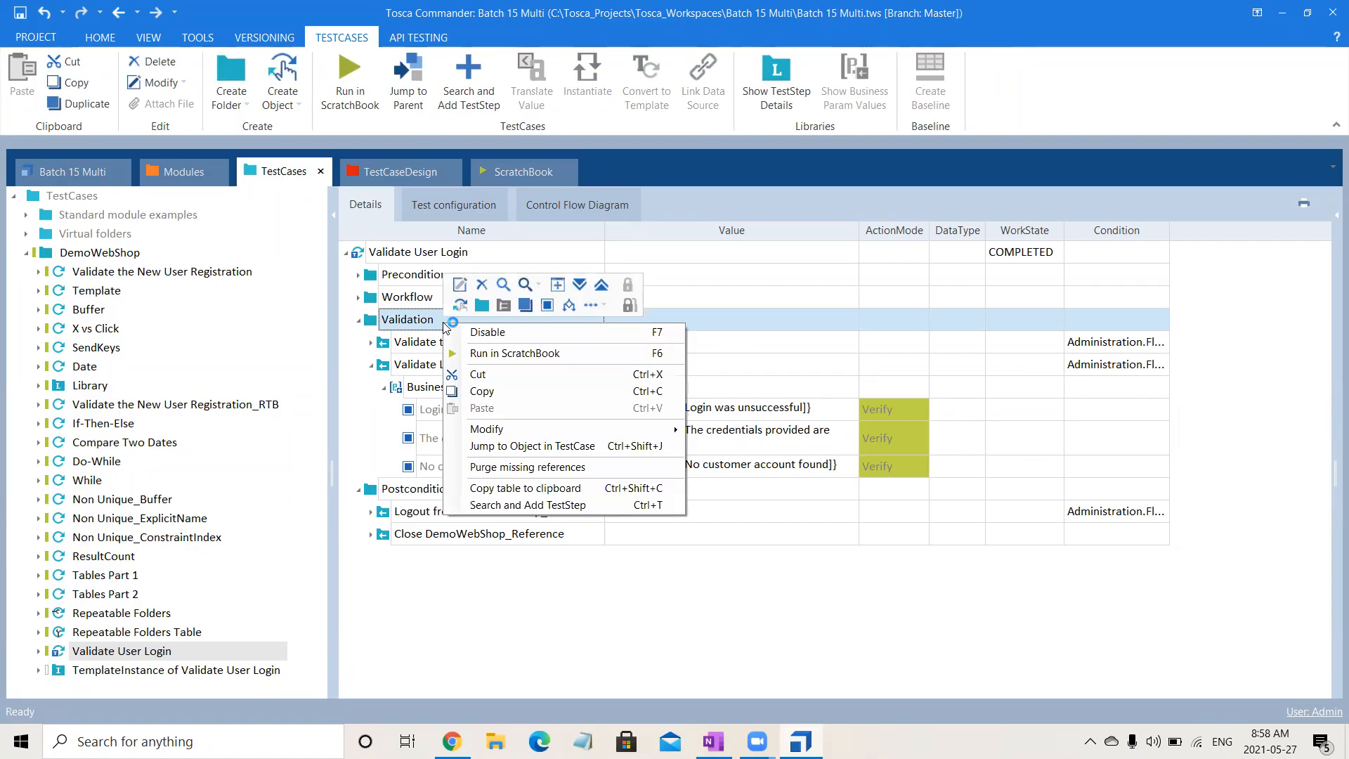
left_click(482, 306)
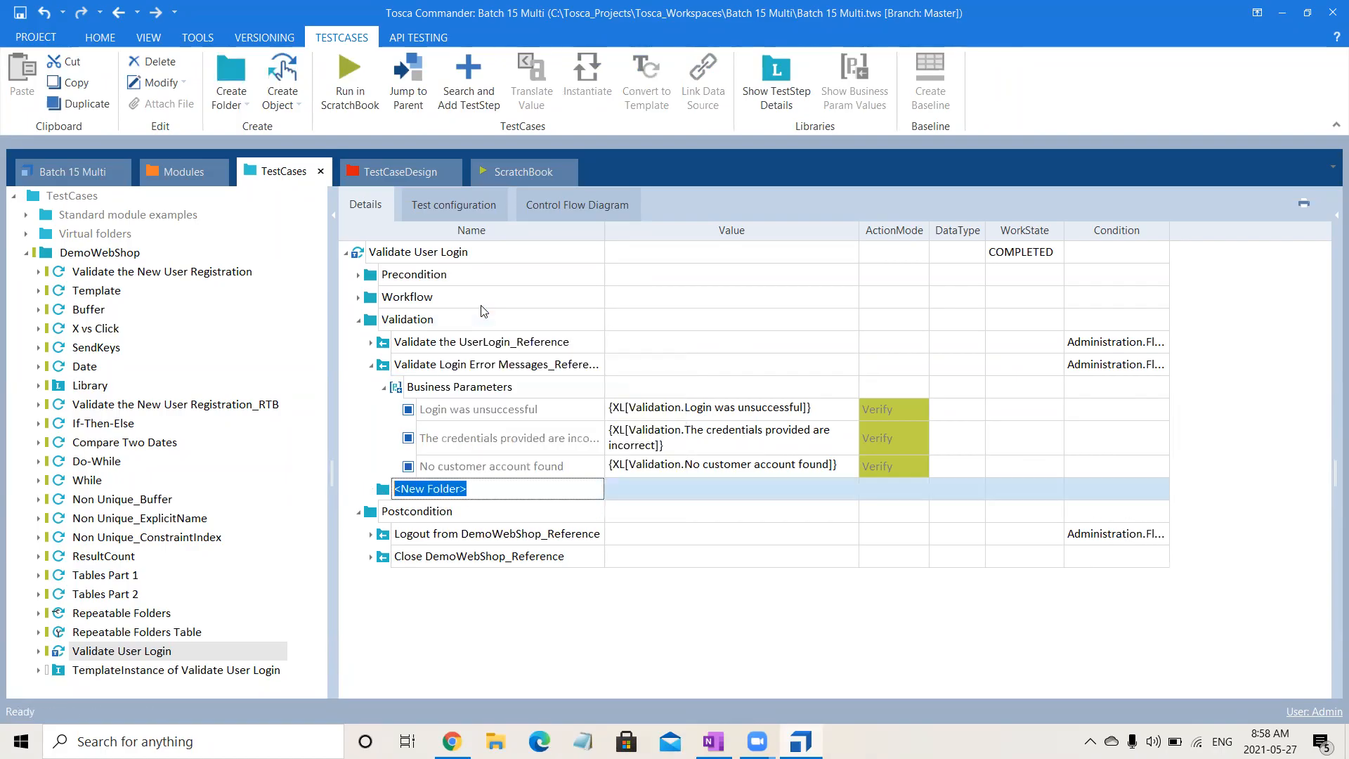
type("SUcce")
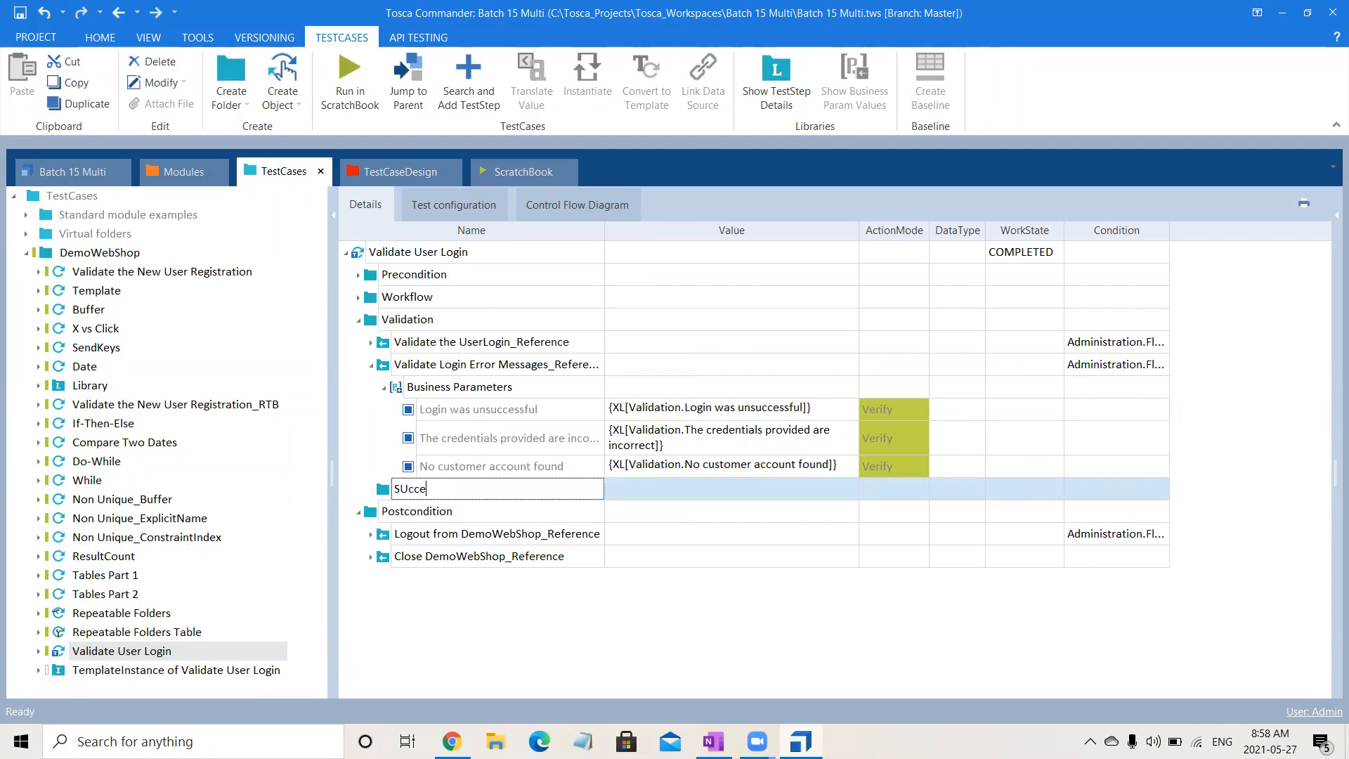
key("BackSpace")
key("BackSpace")
key("BackSpace")
key("BackSpace")
type("uccessful Validation")
key("Return")
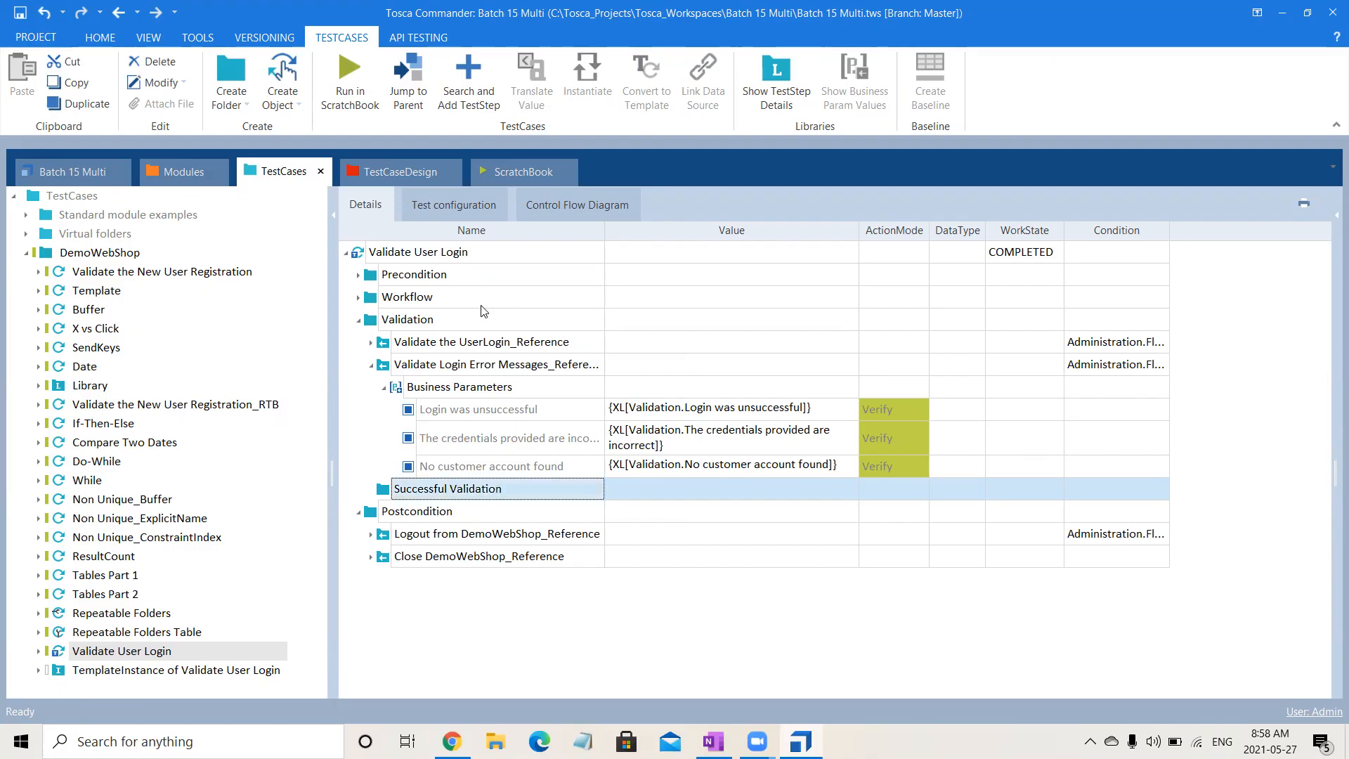
- Add a second folder named Error Validation inside the template's Validation folder
left_click(445, 319)
right_click(445, 319)
left_click(480, 299)
type("Err")
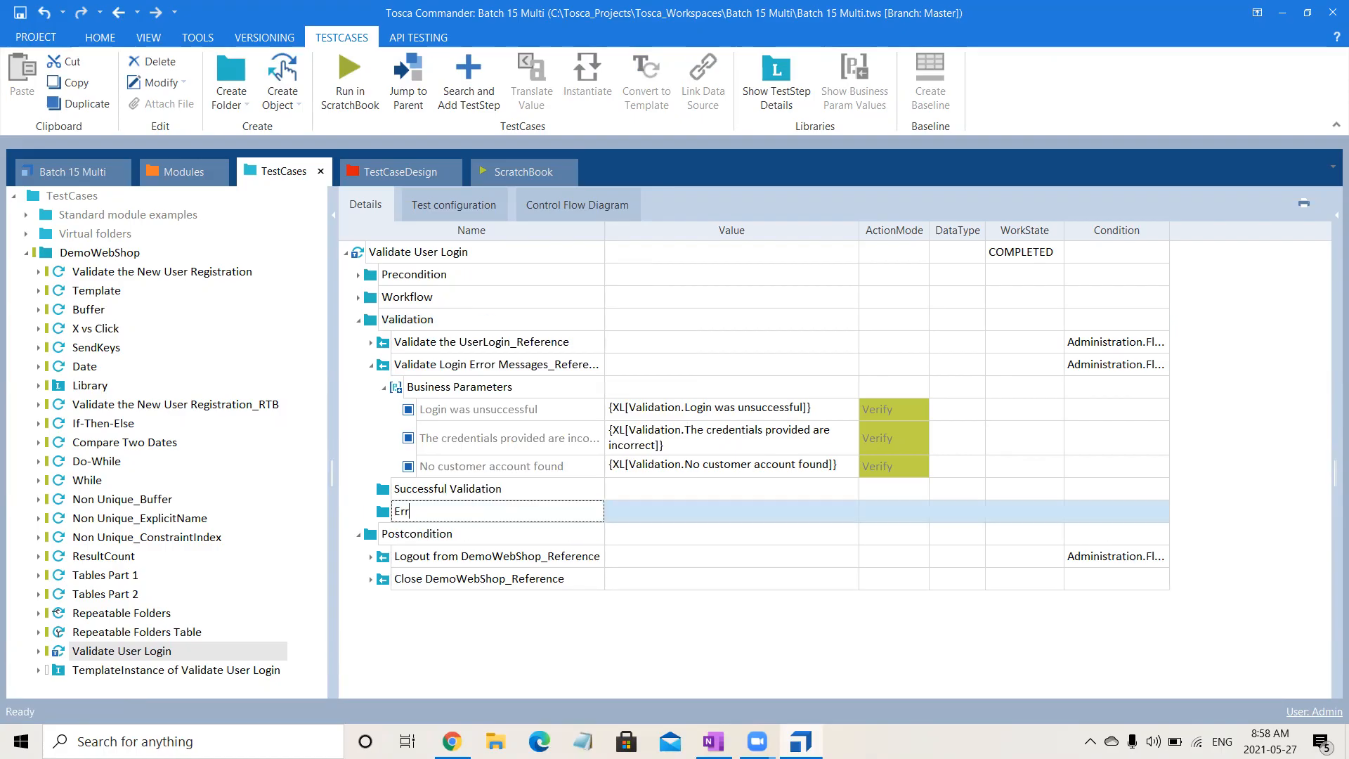
type("or Validation")
key("Return")
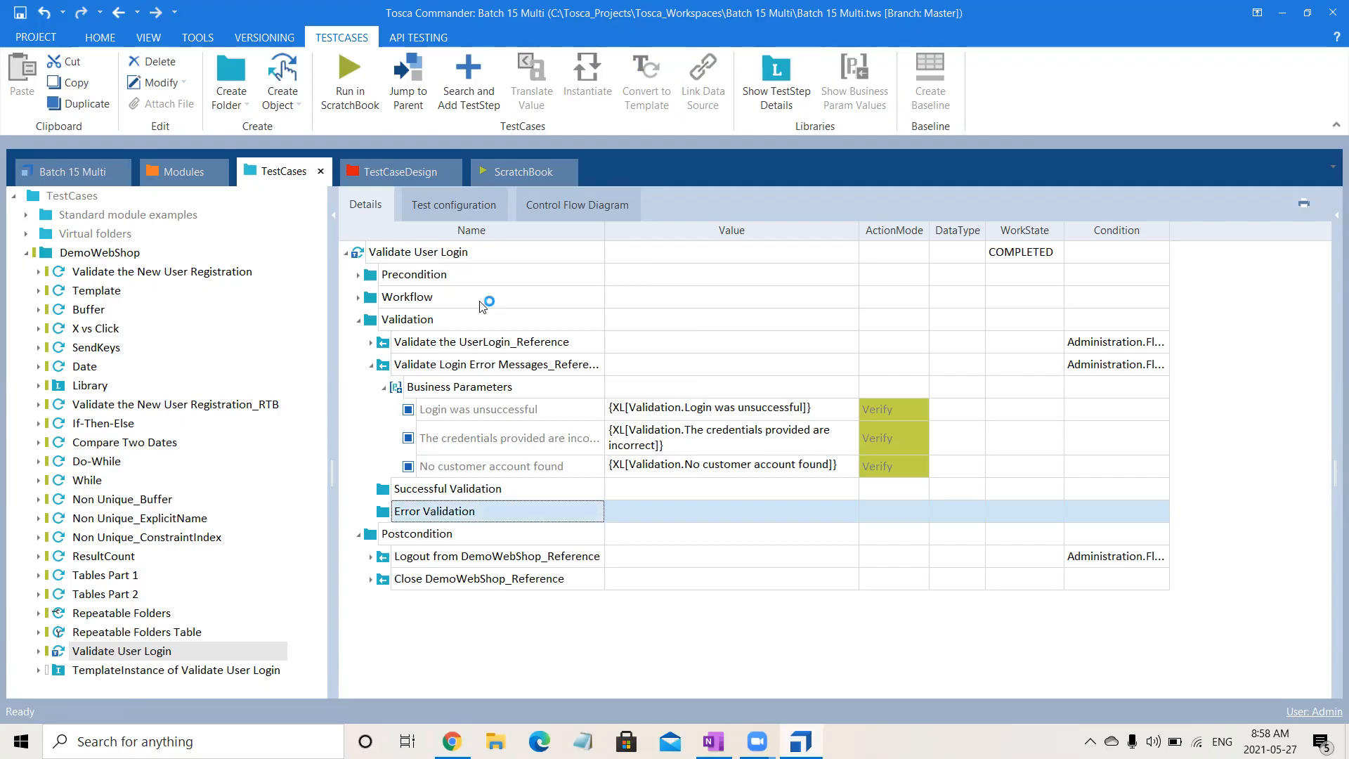
- Move the Administration.Flag == "Success" condition from Validate the UserLogin_Reference to the Successful Validation folder
left_click(1110, 343)
left_click(1143, 342)
double_click(1138, 342)
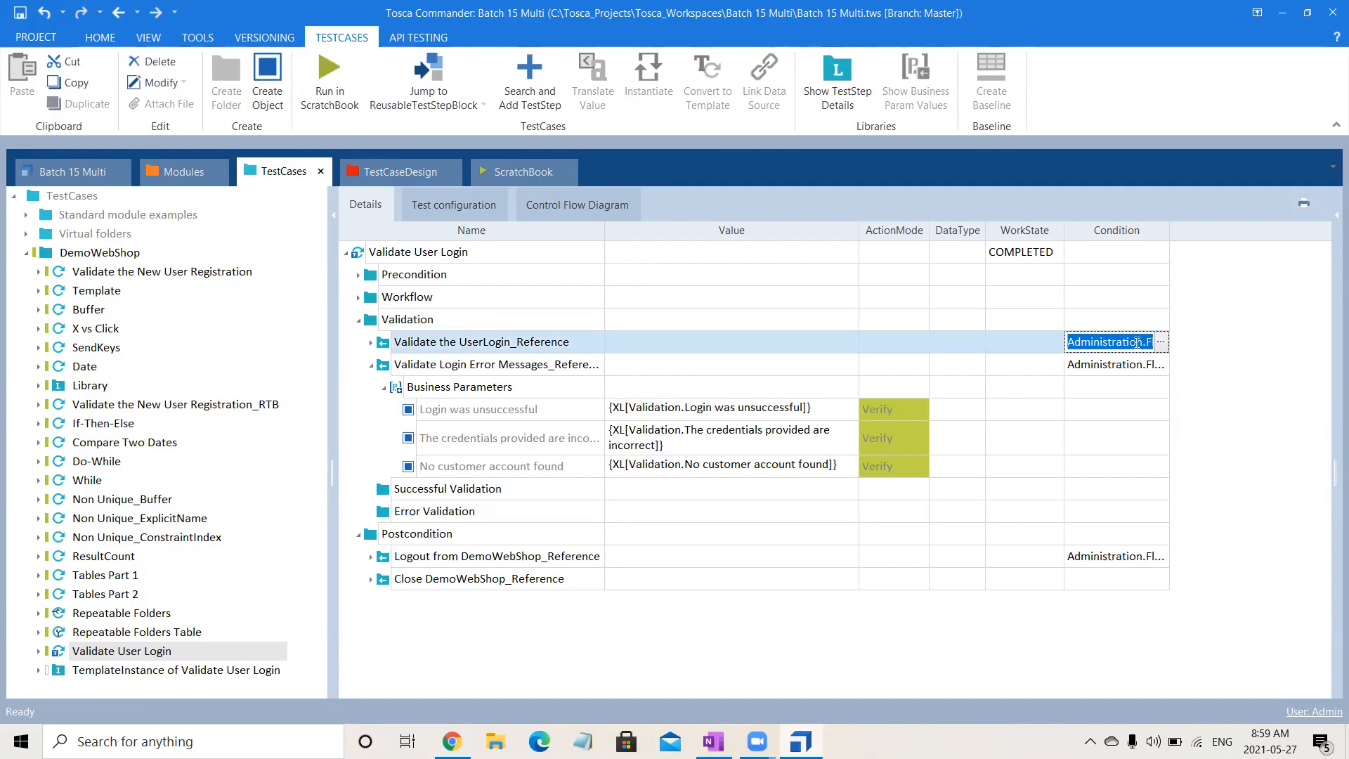
key("BackSpace")
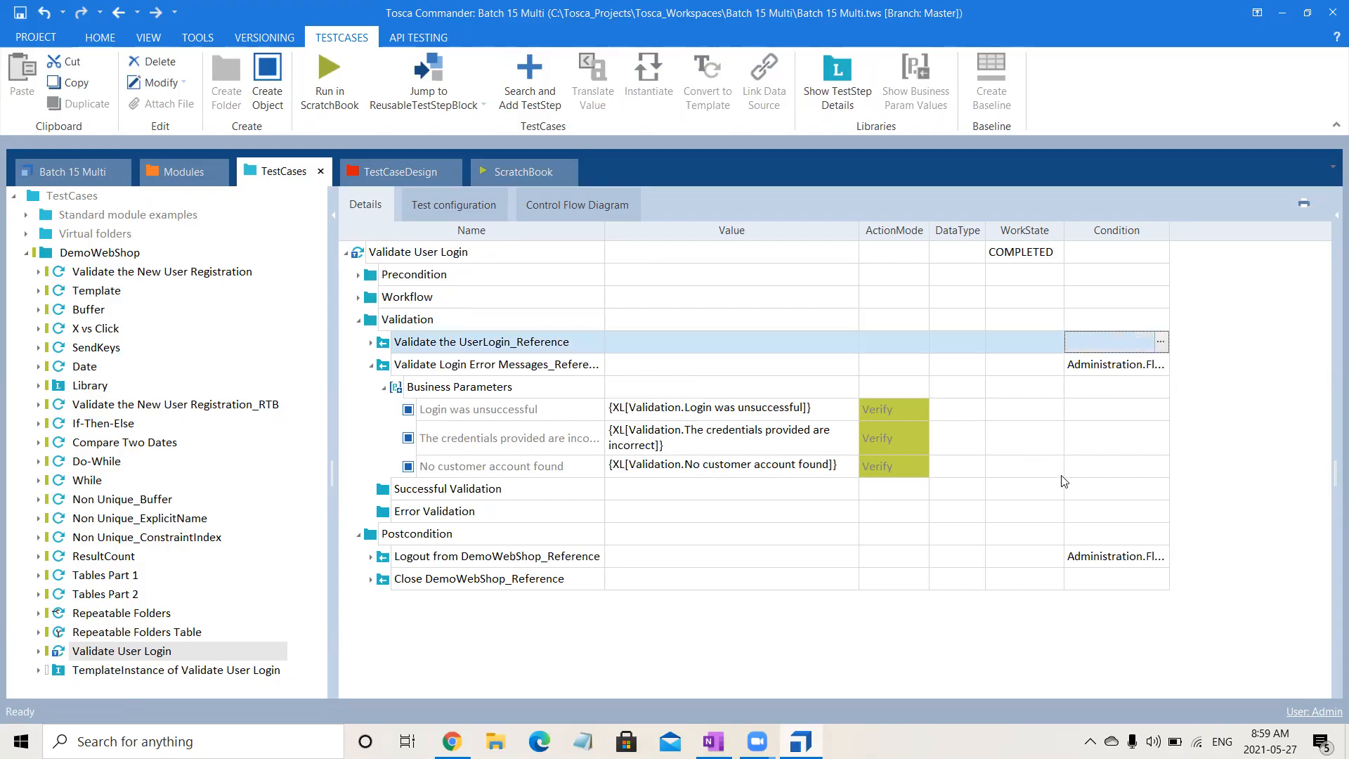
left_click(1060, 470)
left_click(718, 102)
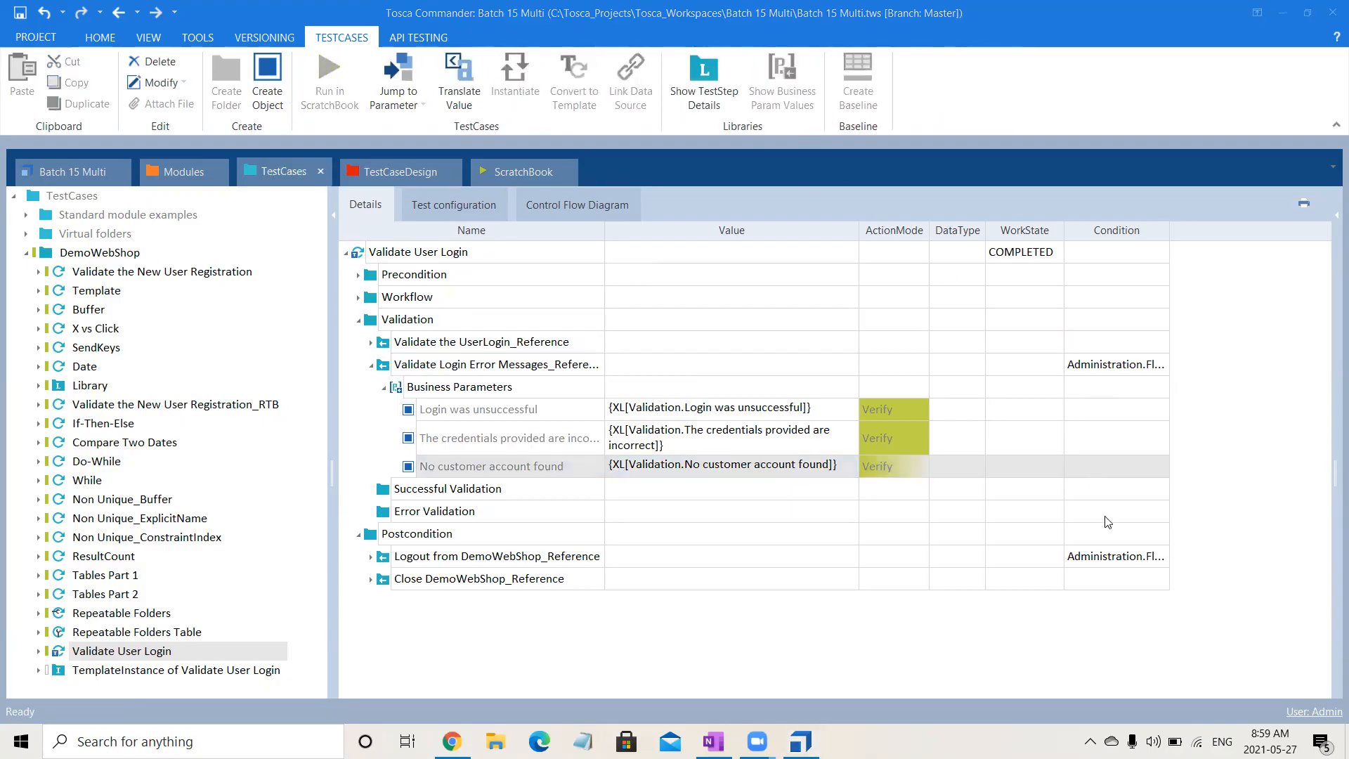
left_click(1113, 488)
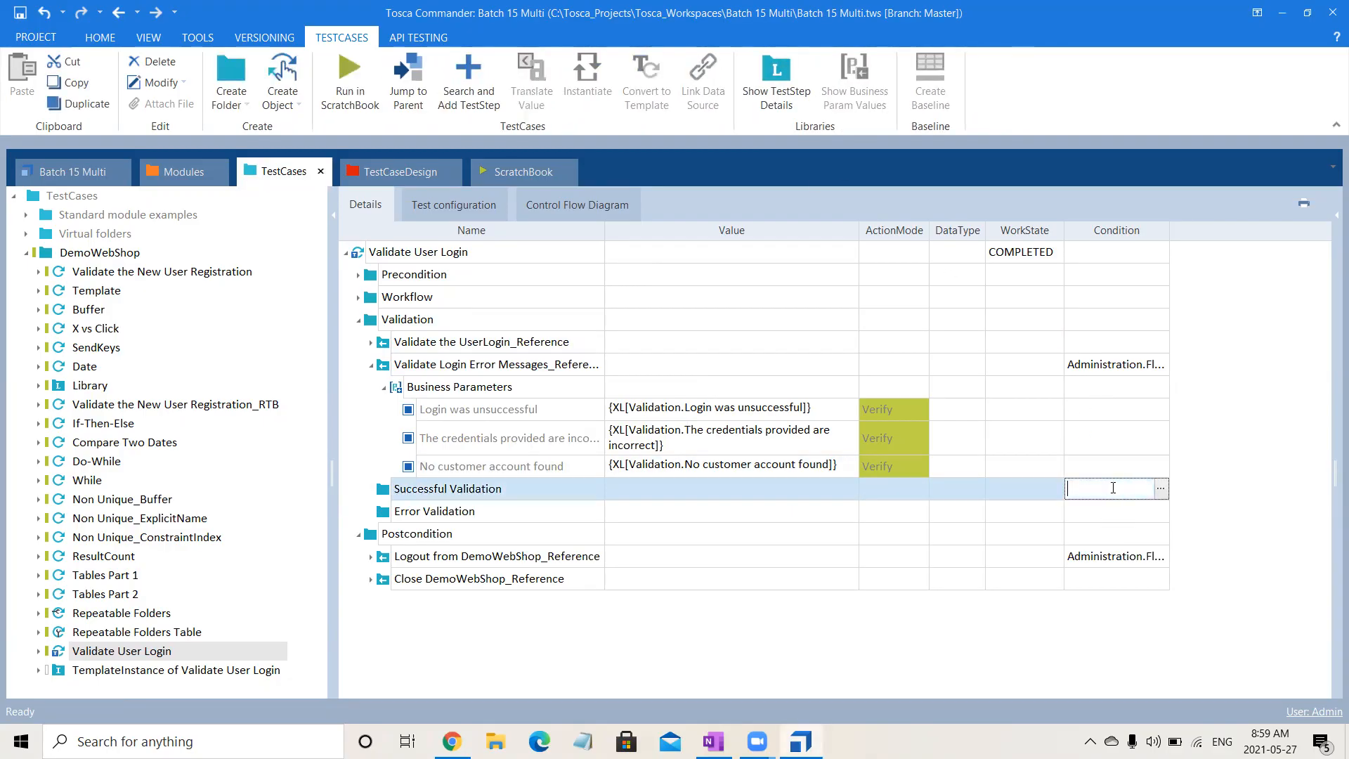
key("ctrl+v")
left_click(1109, 518)
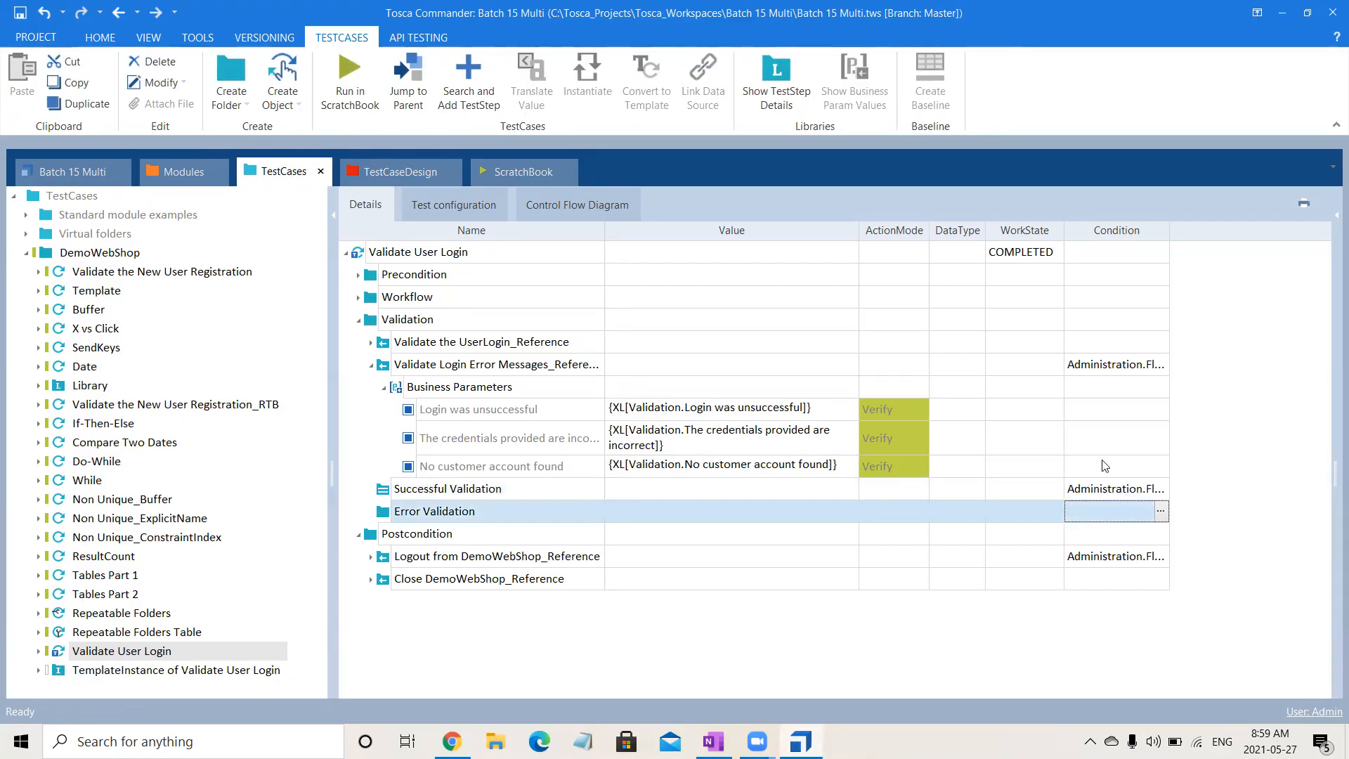
- Move the "Error" condition from Validate Login Error Messages_Reference to the Error Validation folder
left_click(1106, 363)
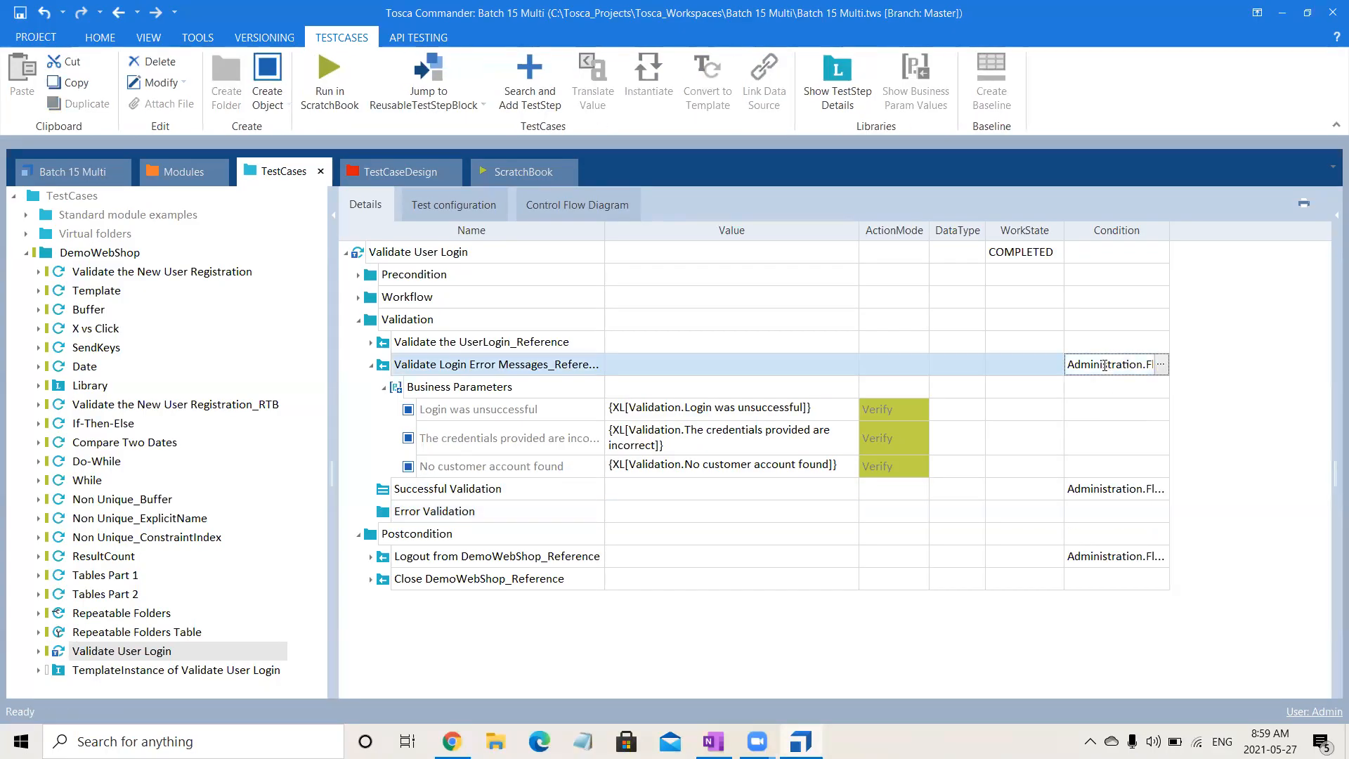
key("ctrl+a")
key("ctrl+x")
left_click(1102, 511)
key("ctrl+v")
key("Return")
left_click(527, 484)
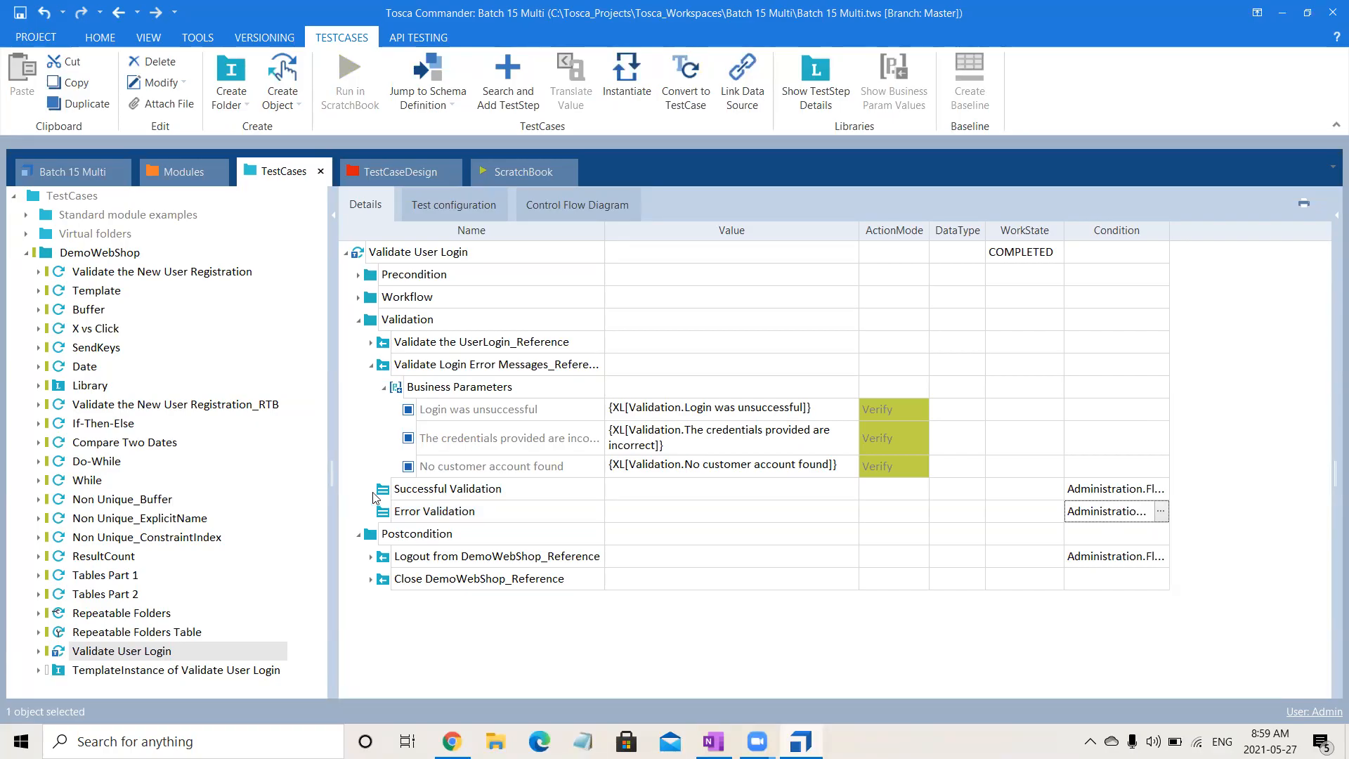
- Move Validate the UserLogin_Reference into Successful Validation and Validate Login Error Messages_Reference into Error Validation, collapsing both folders
left_click(489, 344)
left_click_drag(488, 345, 425, 652)
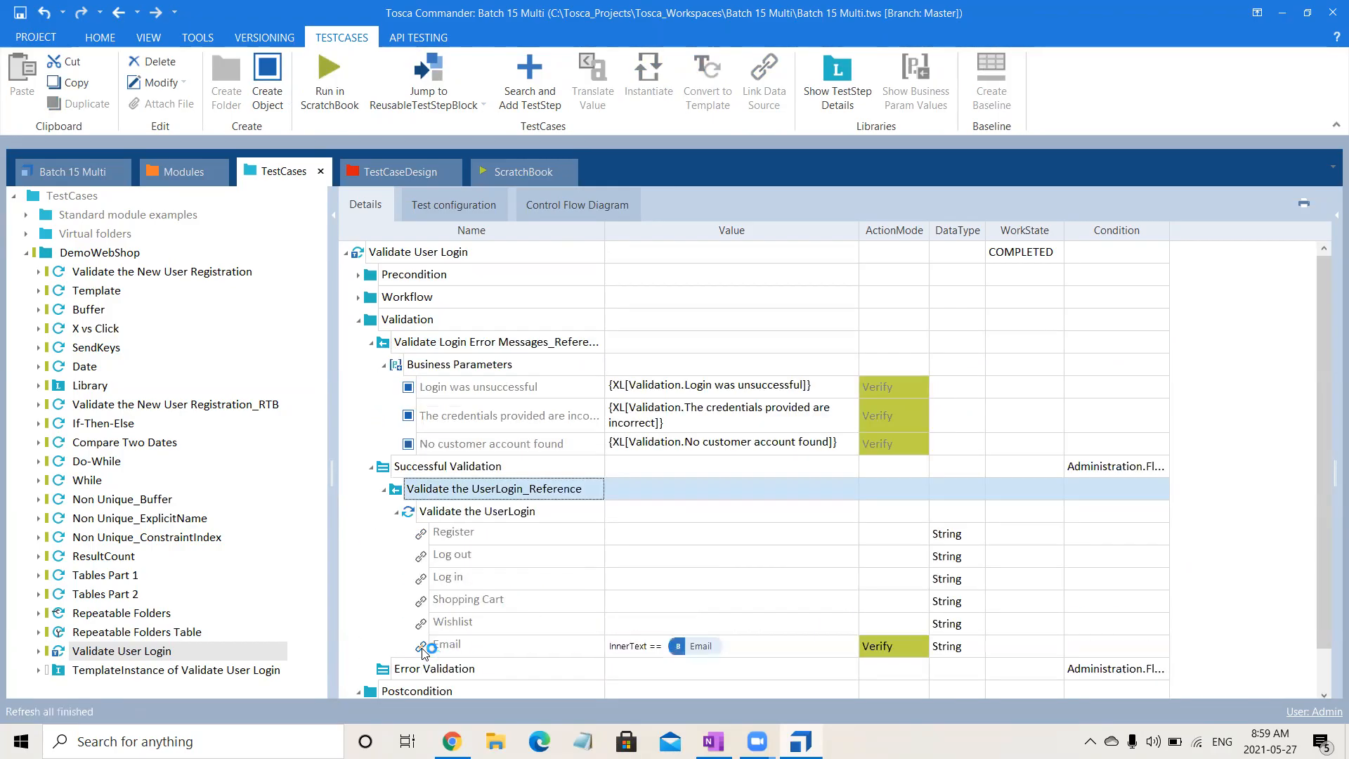
left_click(371, 466)
left_click_drag(475, 342, 441, 492)
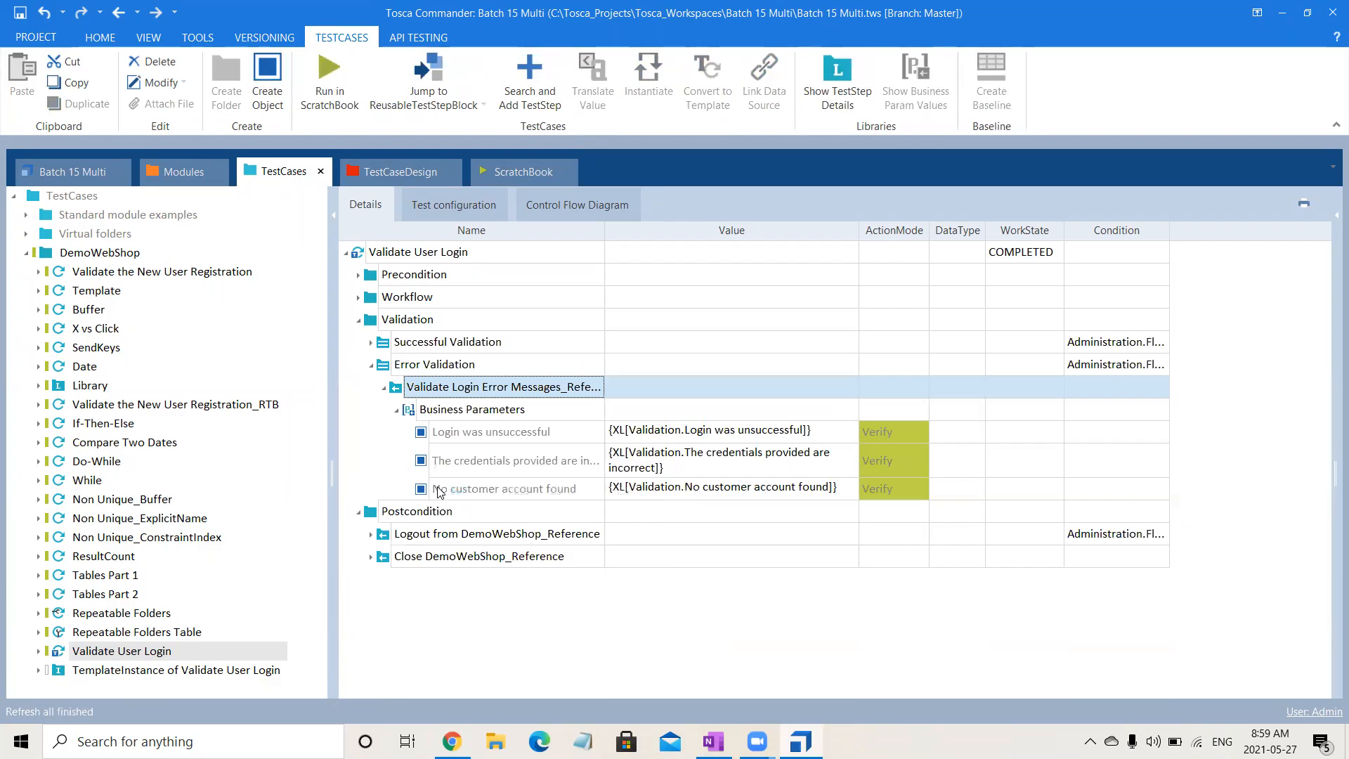
left_click(371, 365)
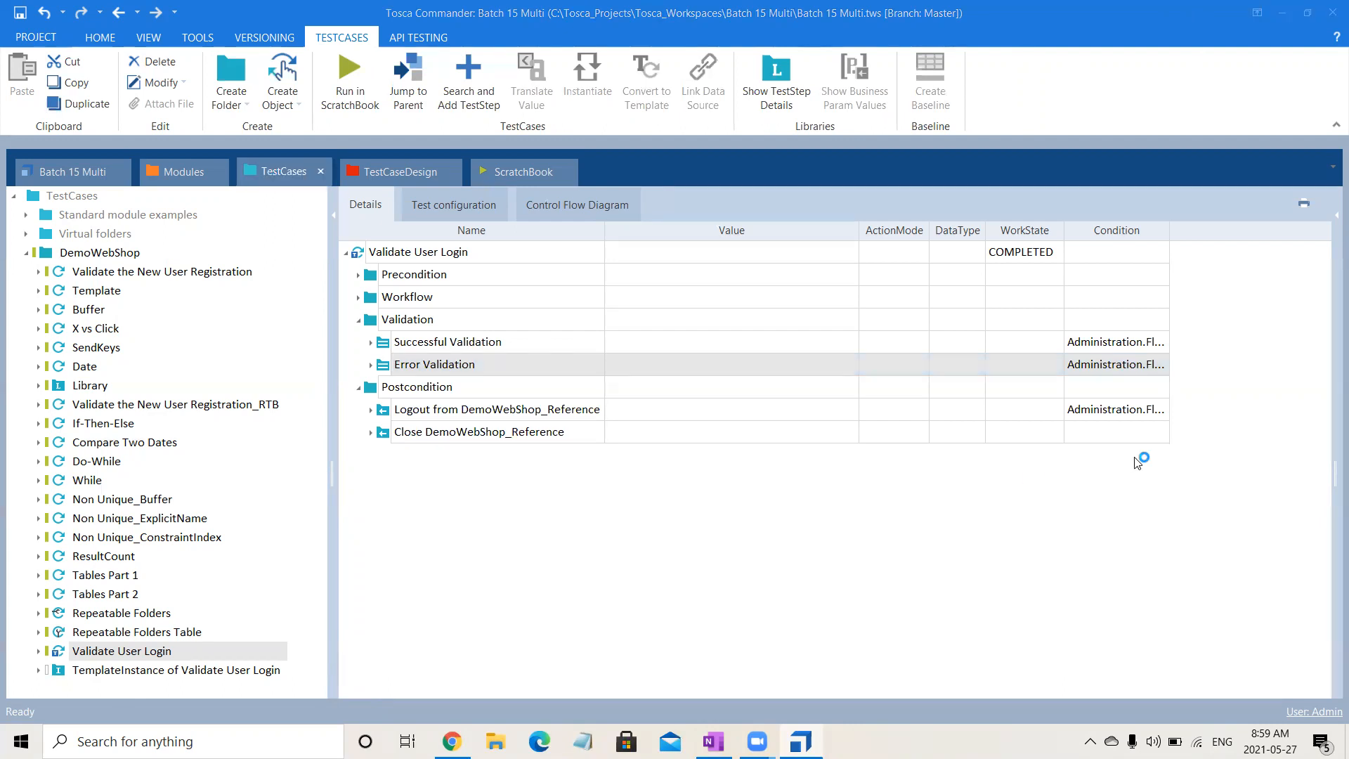
- Reinstantiate TemplateInstance of Validate User Login and expand the Postcondition of the Invalid Email Valid Password test case
left_click(1119, 414)
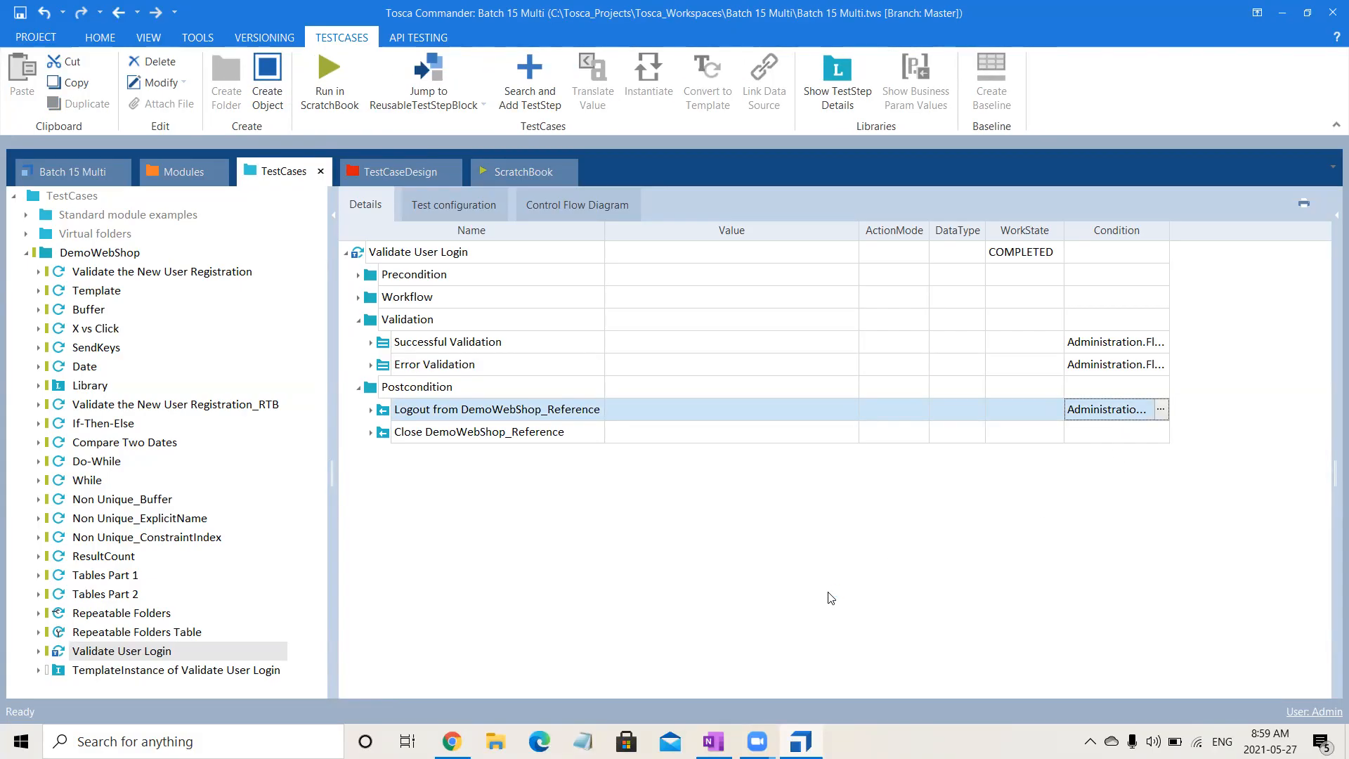
left_click(567, 677)
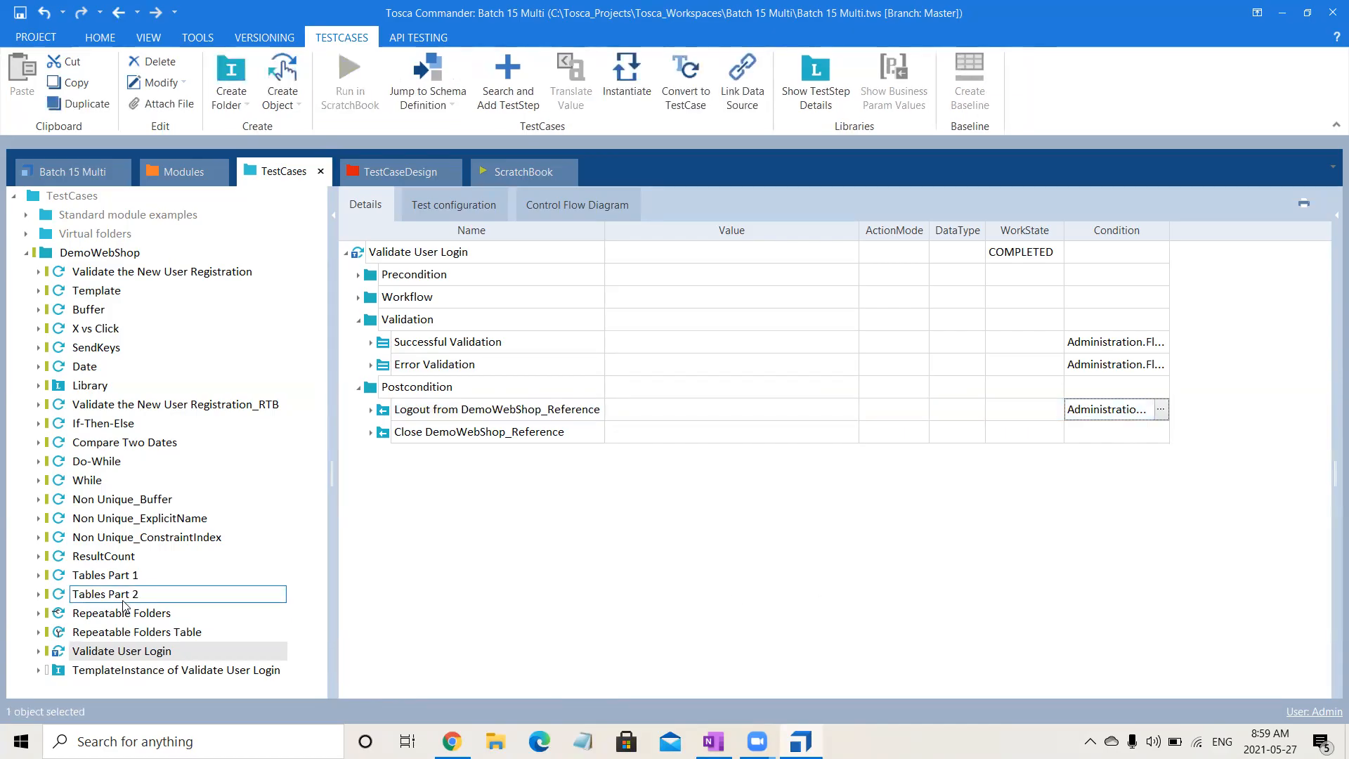
left_click(177, 673)
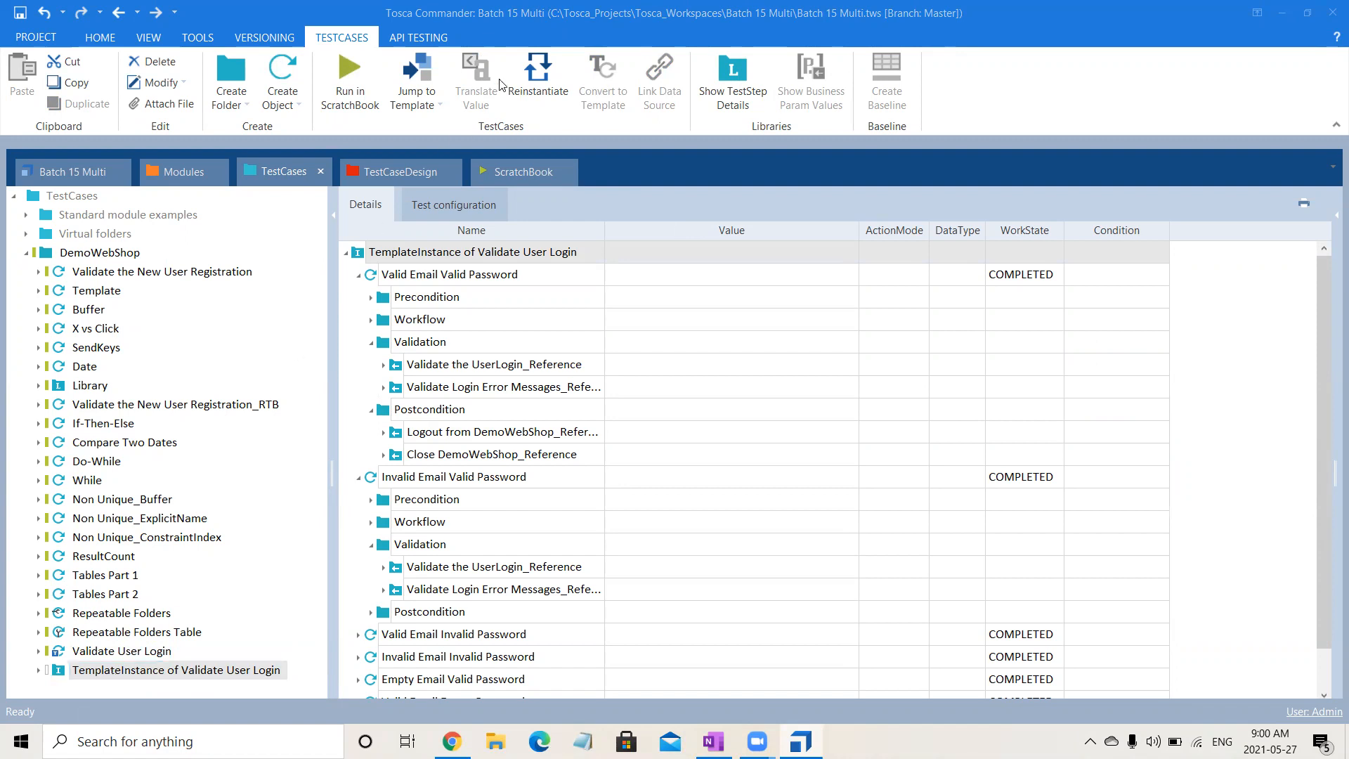
left_click(534, 91)
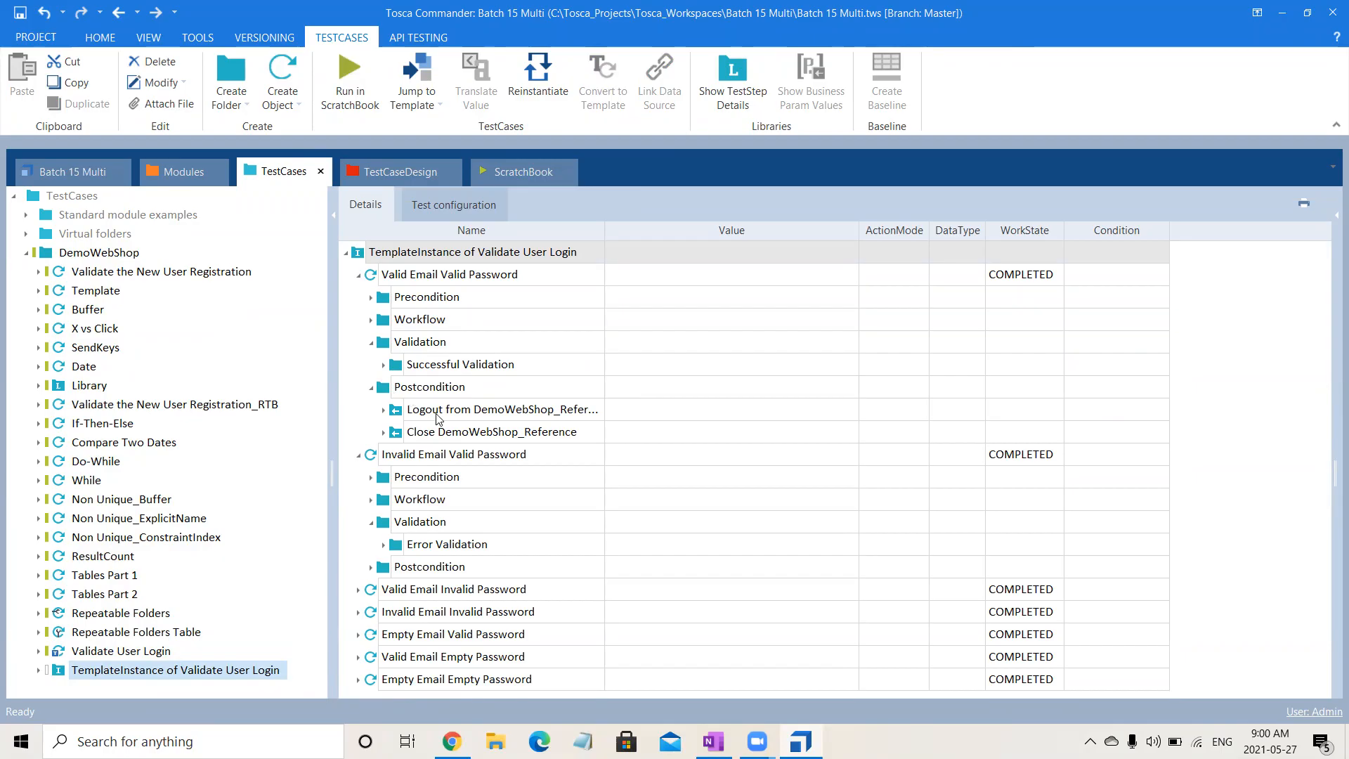
left_click(371, 567)
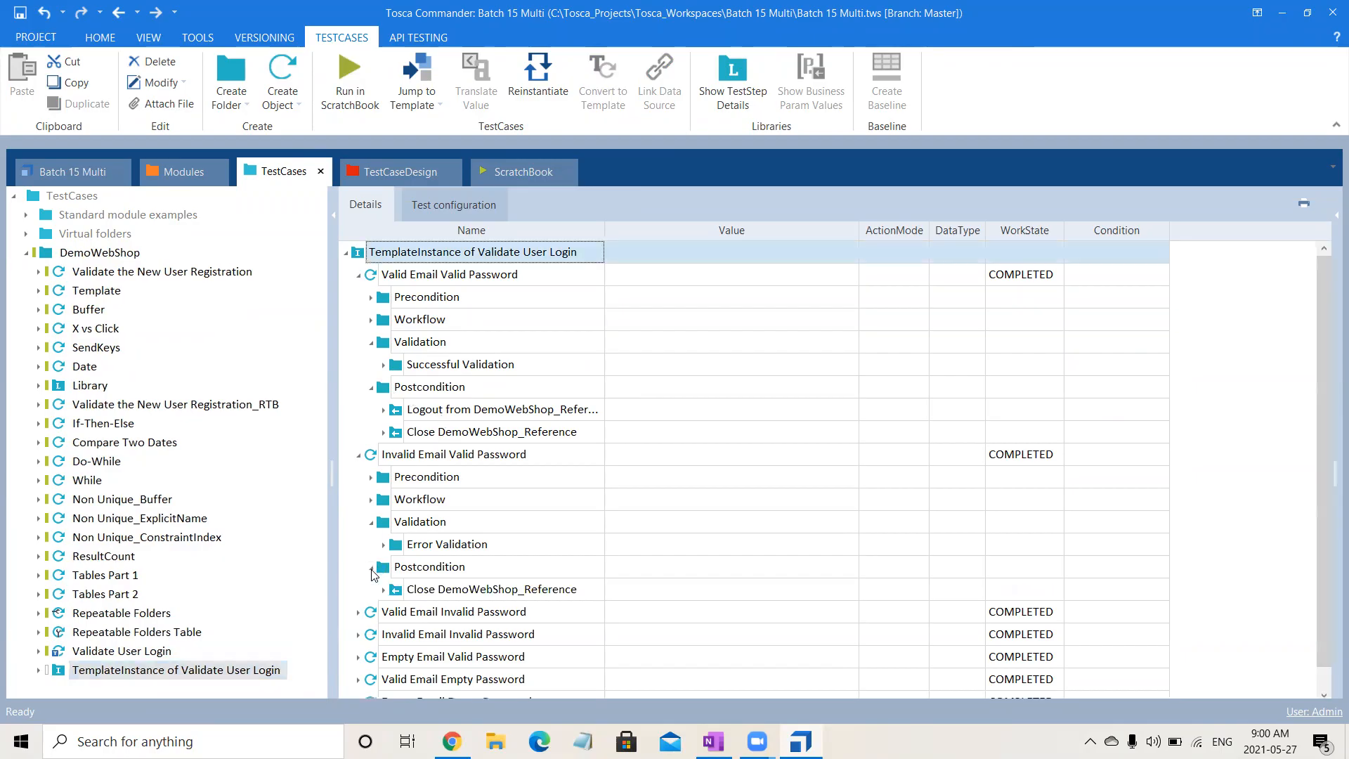
- Return to the Login sheet in TestCaseDesign and examine its Workflow and Validation values per instance
left_click(491, 464)
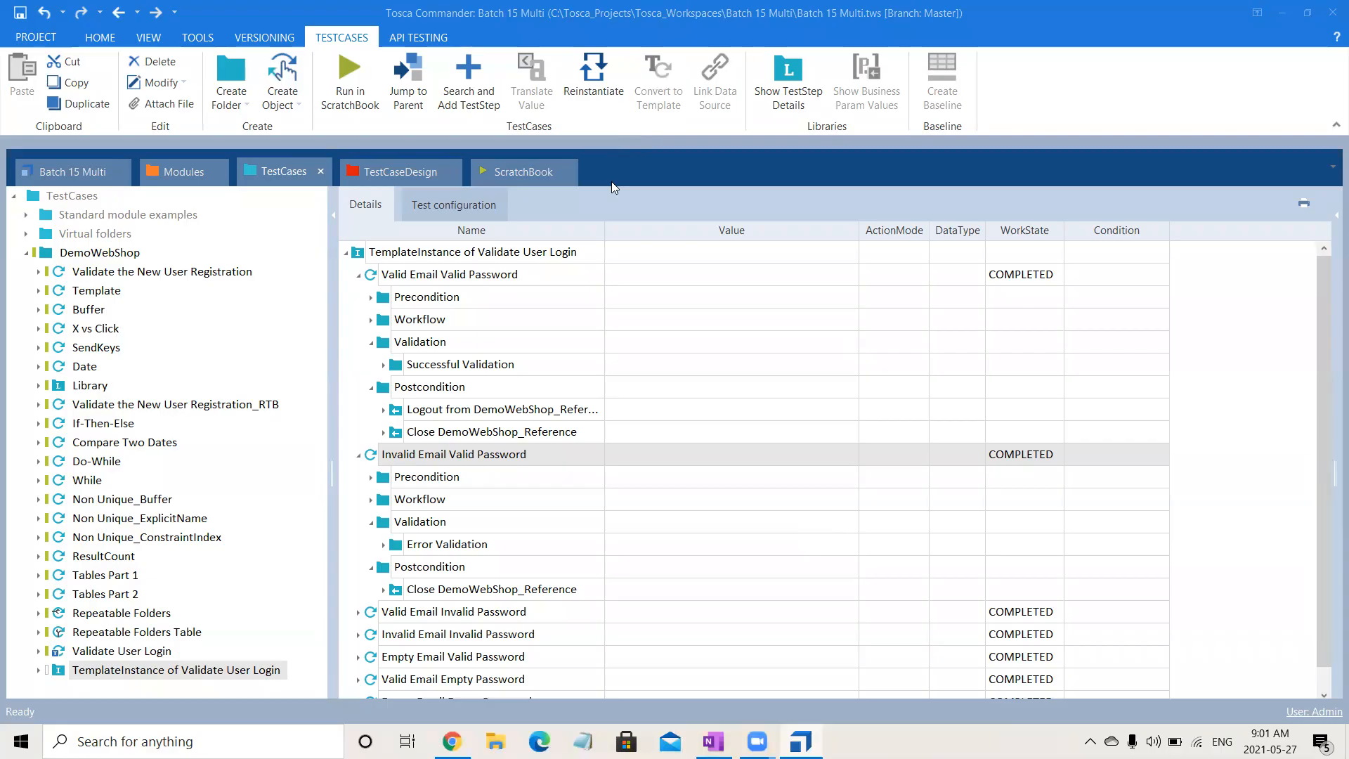
left_click(409, 261)
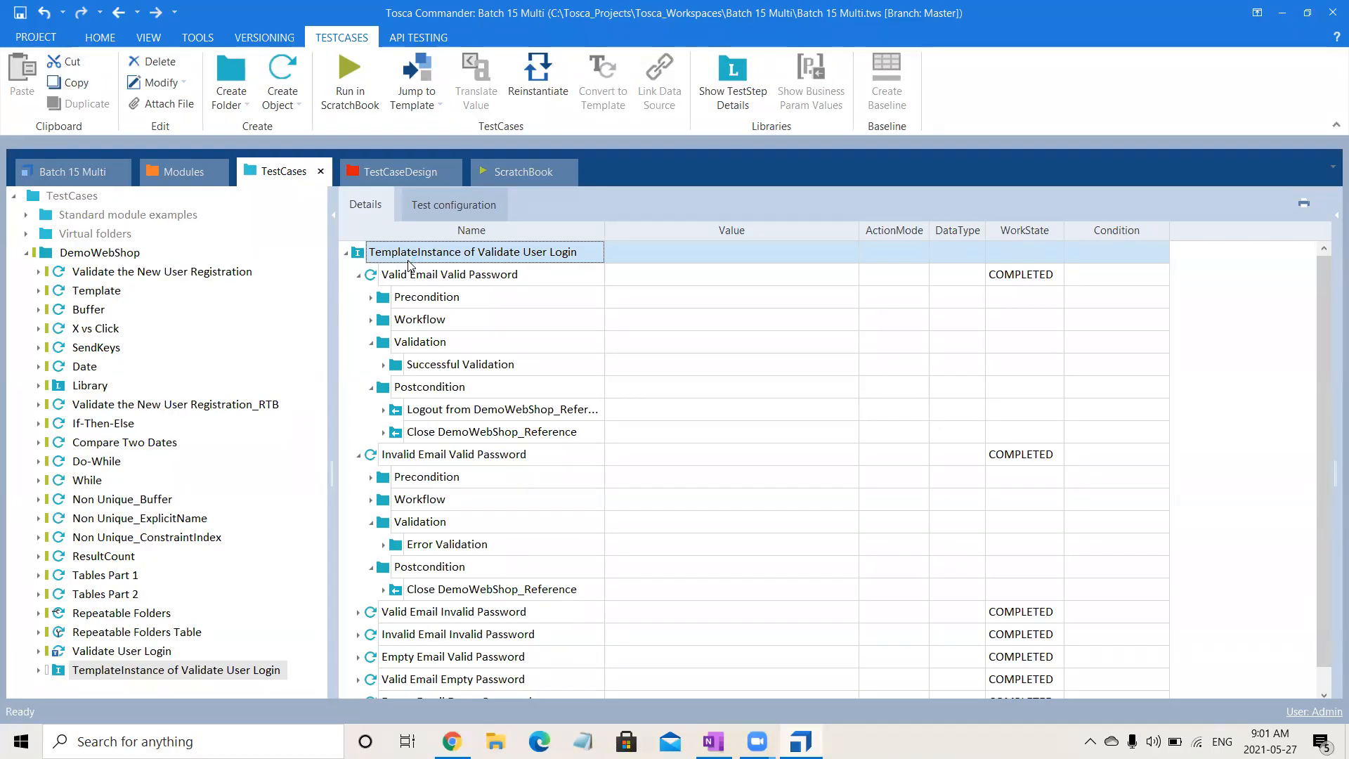
left_click(411, 172)
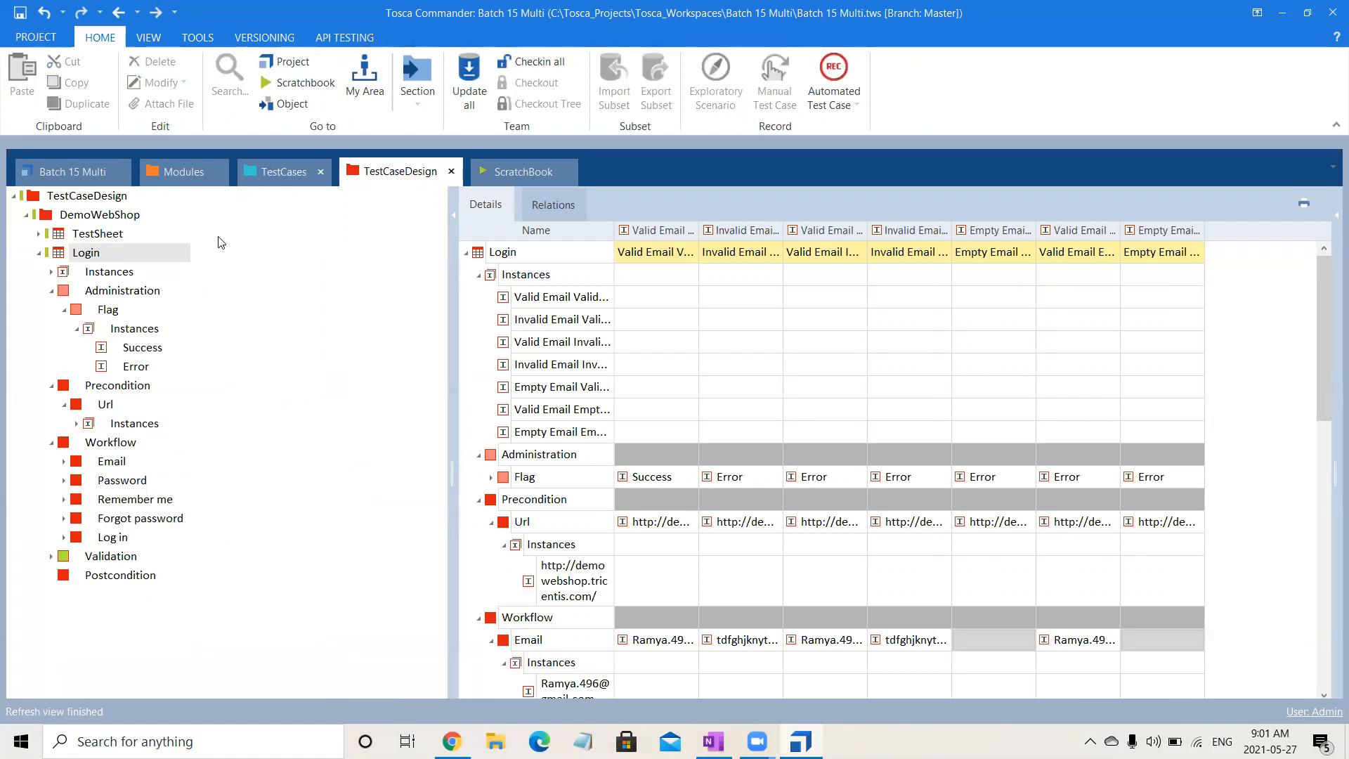
left_click_drag(1330, 367, 1330, 541)
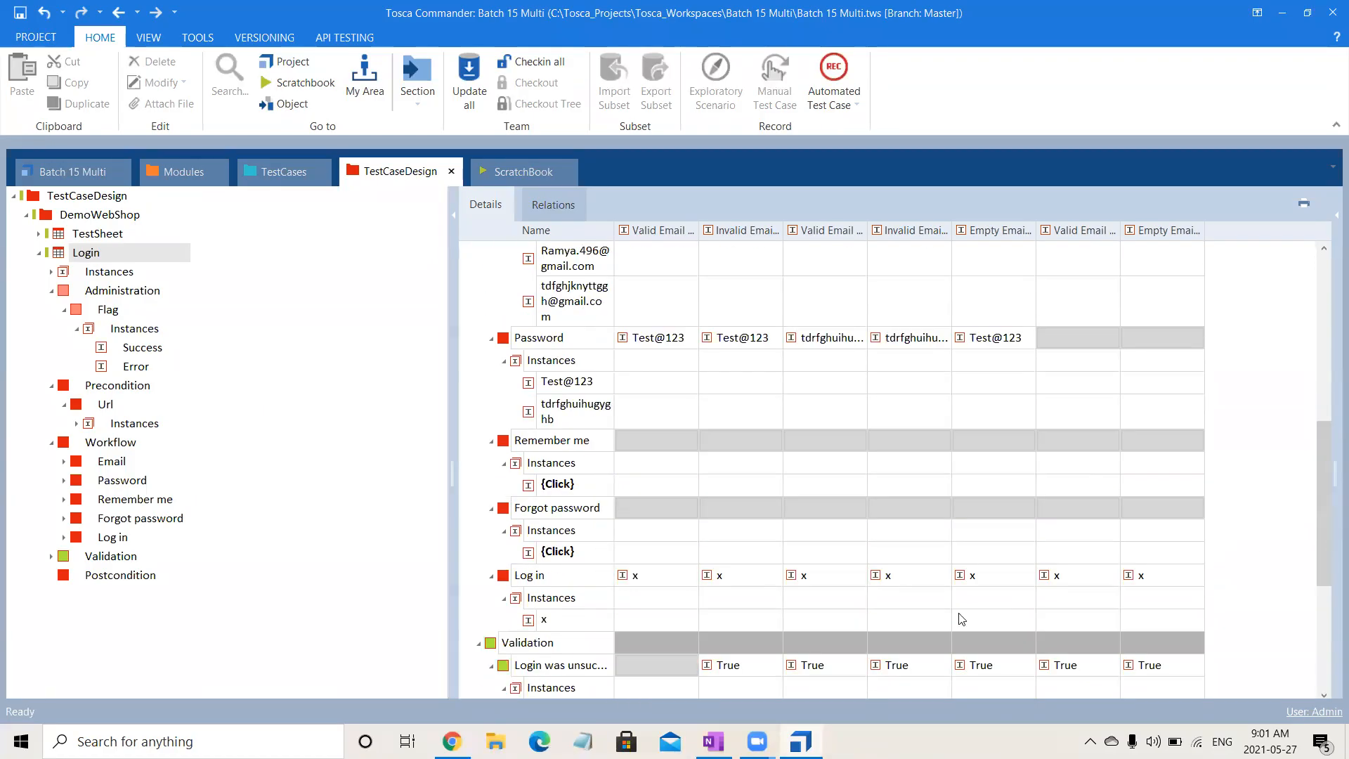
- Set the instance value of the Log in attribute in the Login sheet to {Click}
left_click(571, 622)
left_click(571, 622)
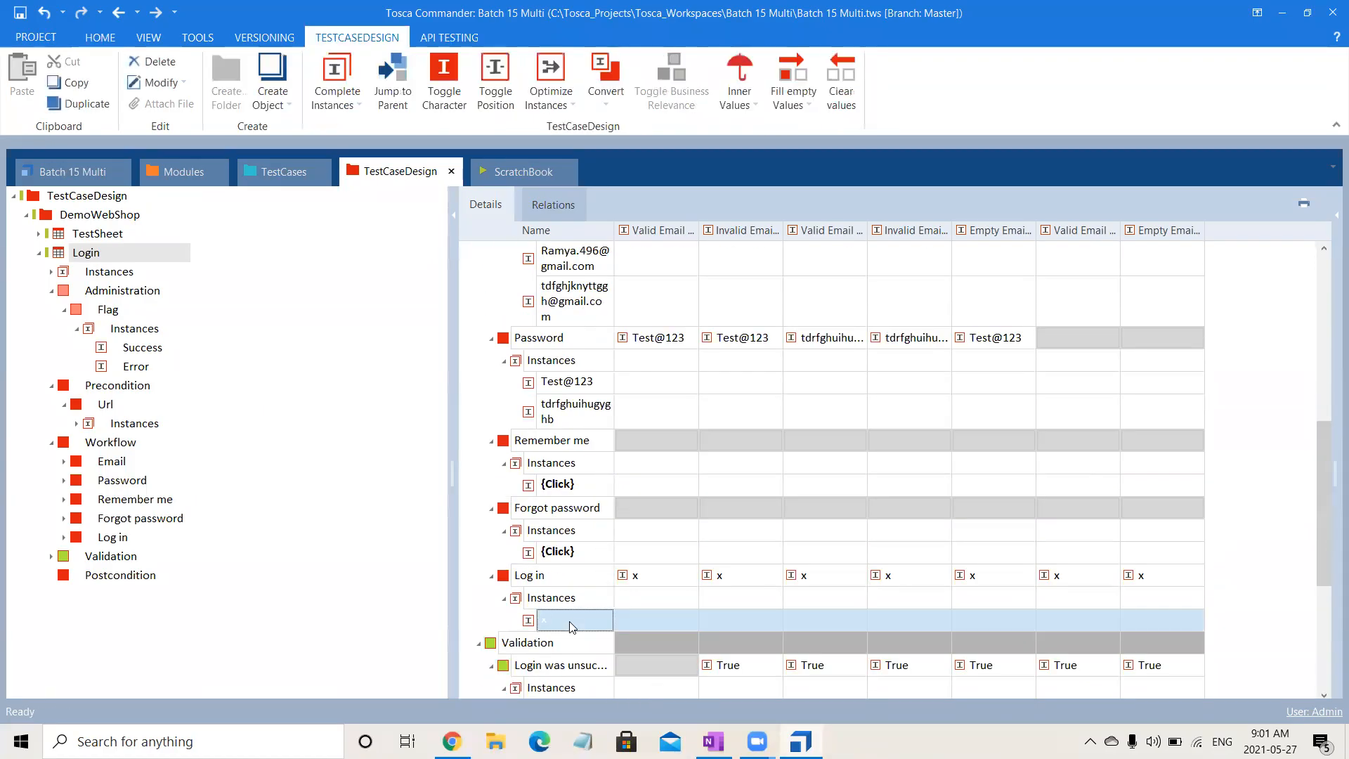
type("{C")
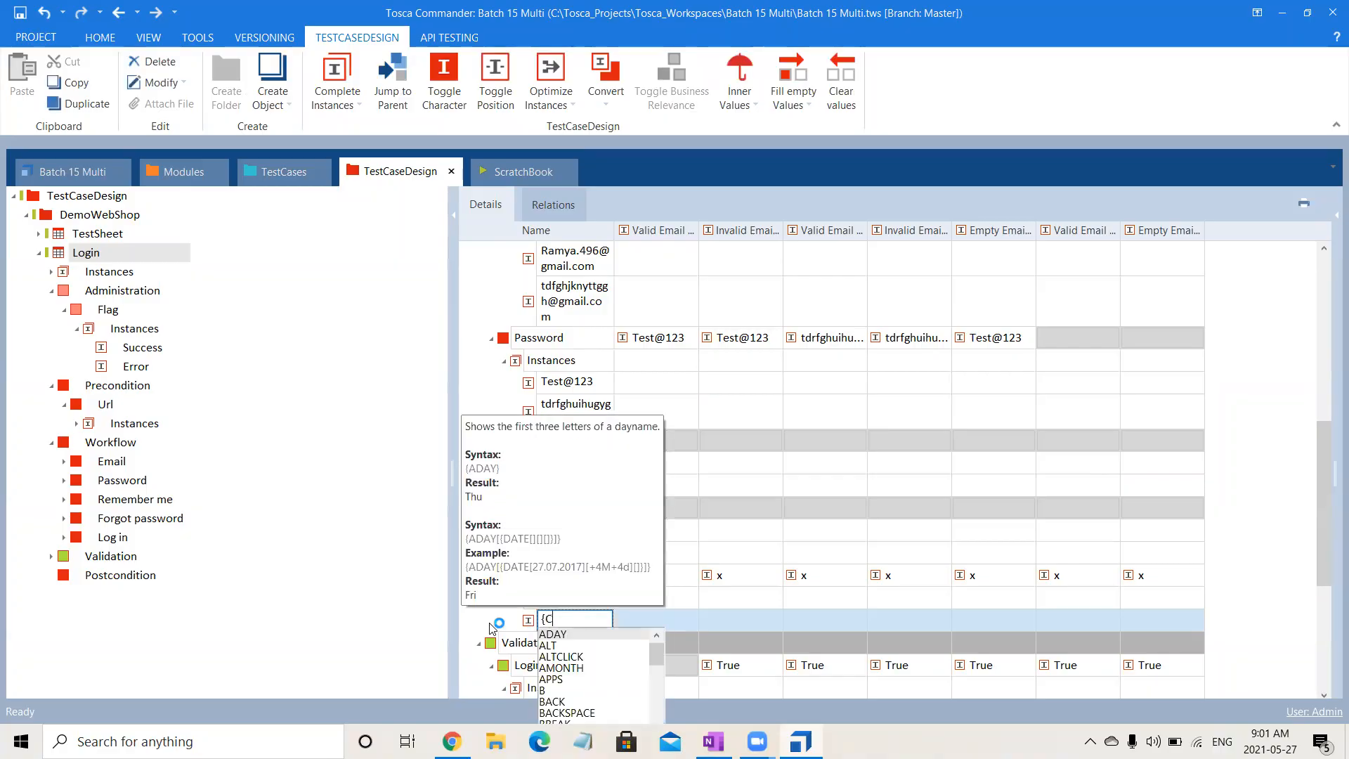
type("lick}")
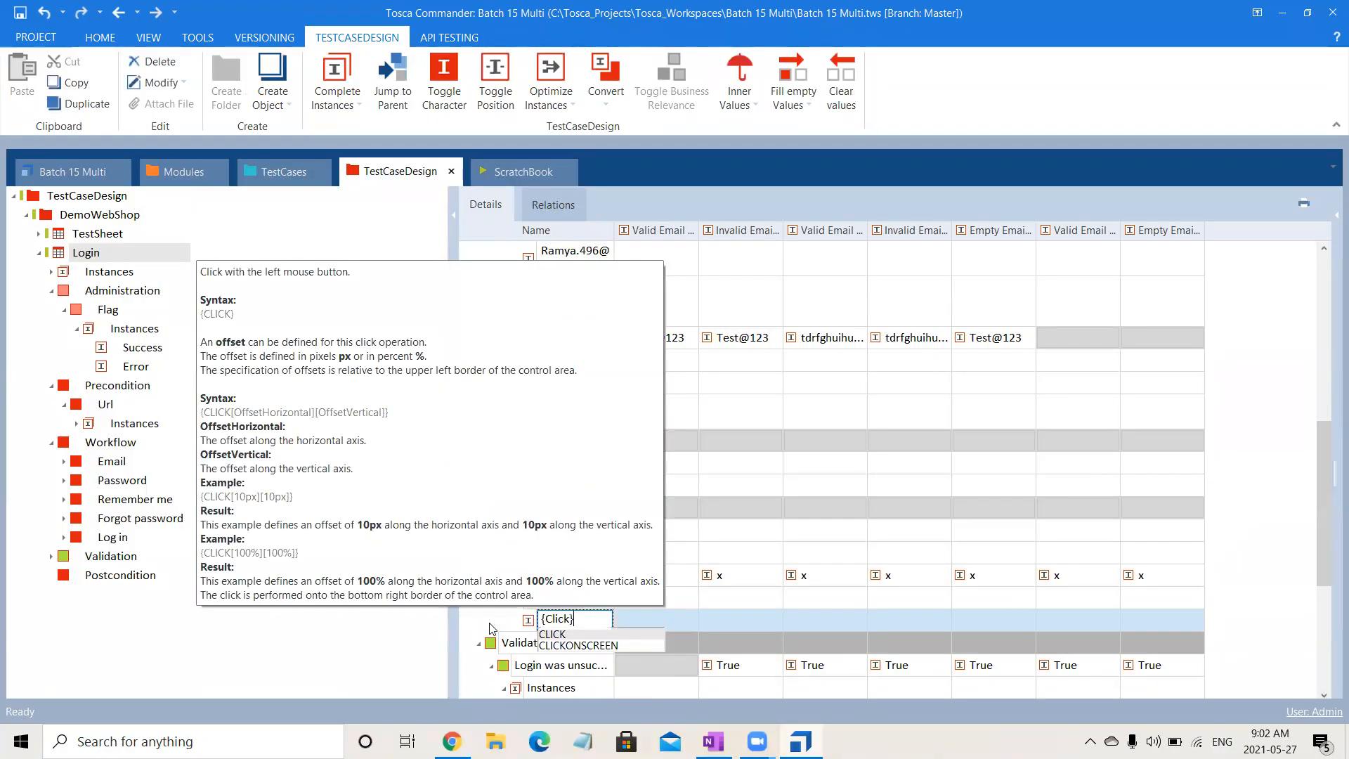
left_click(323, 610)
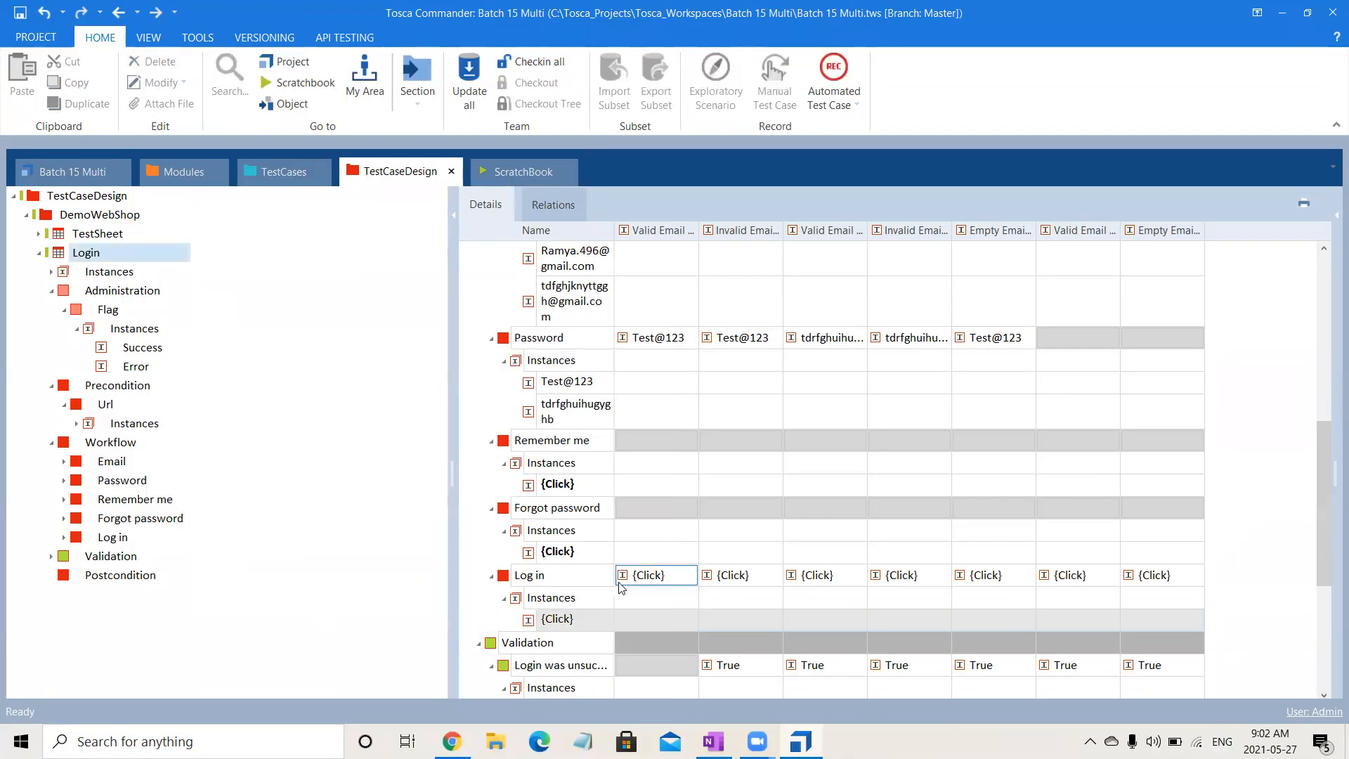
- Return to TestCases and reinstantiate the Valid Email Valid Password test case under TemplateInstance of Validate User Login
left_click(283, 170)
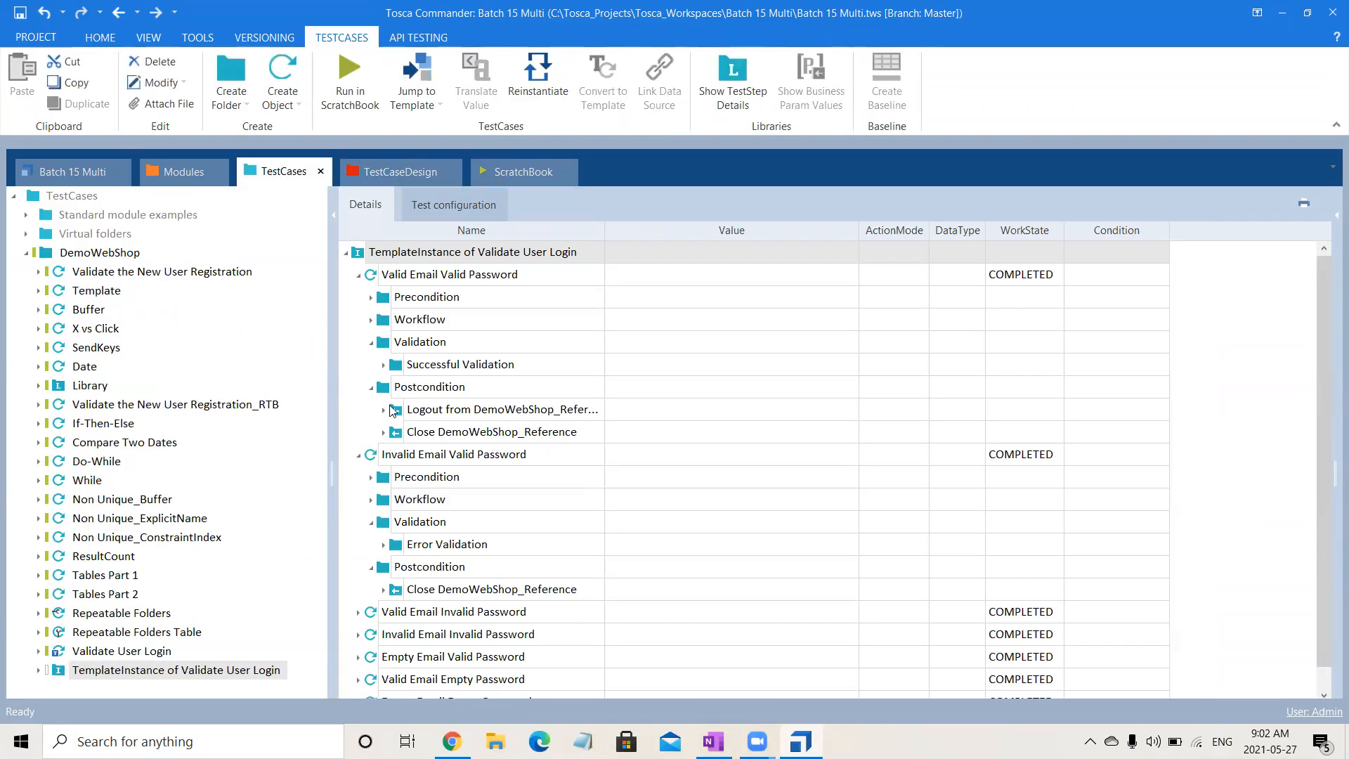
left_click(372, 320)
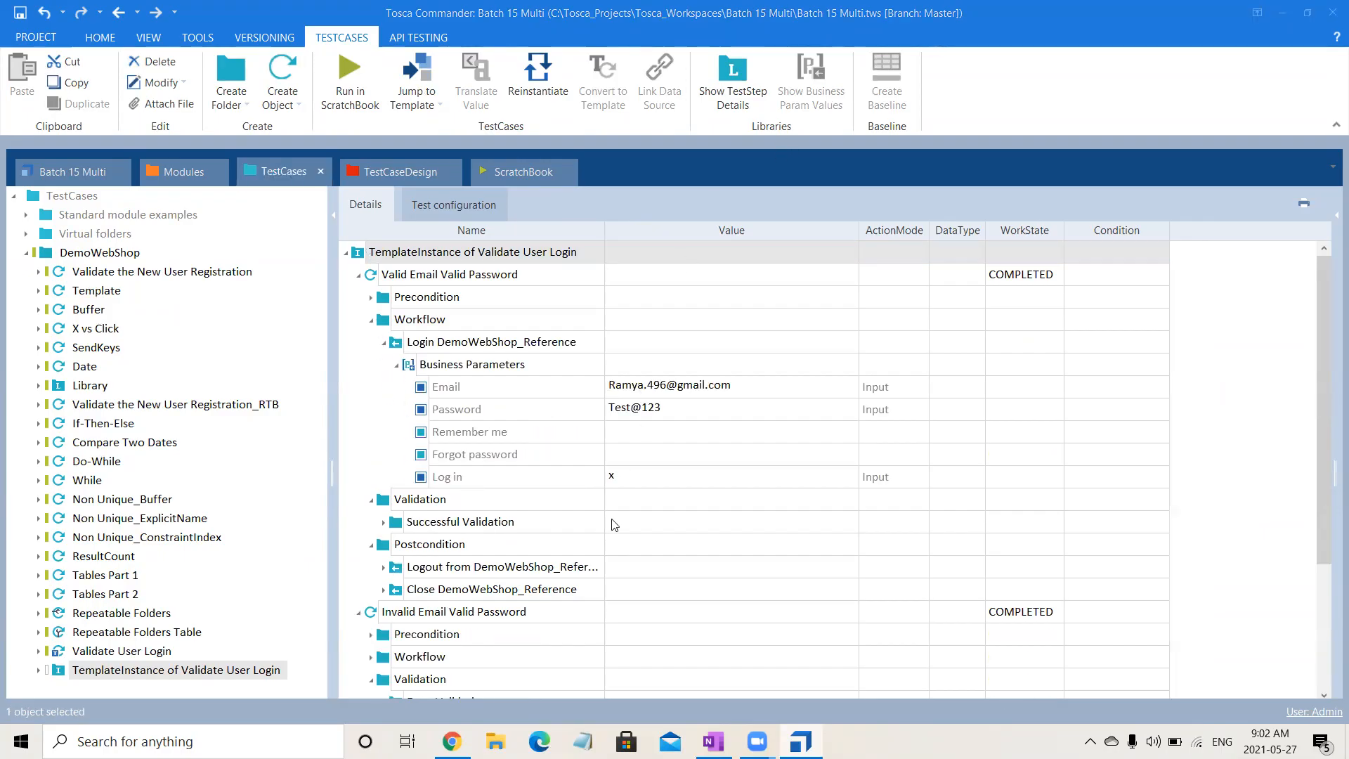
left_click(634, 477)
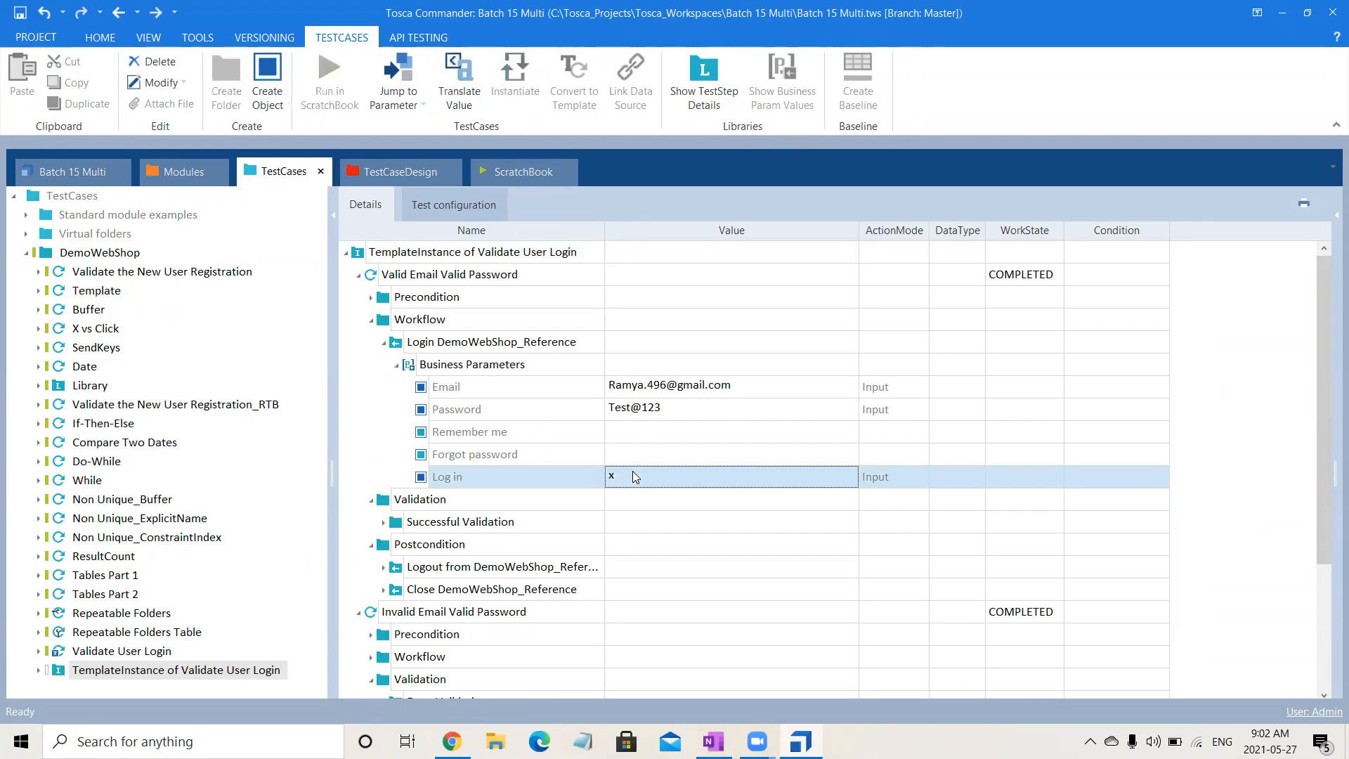
left_click(515, 277)
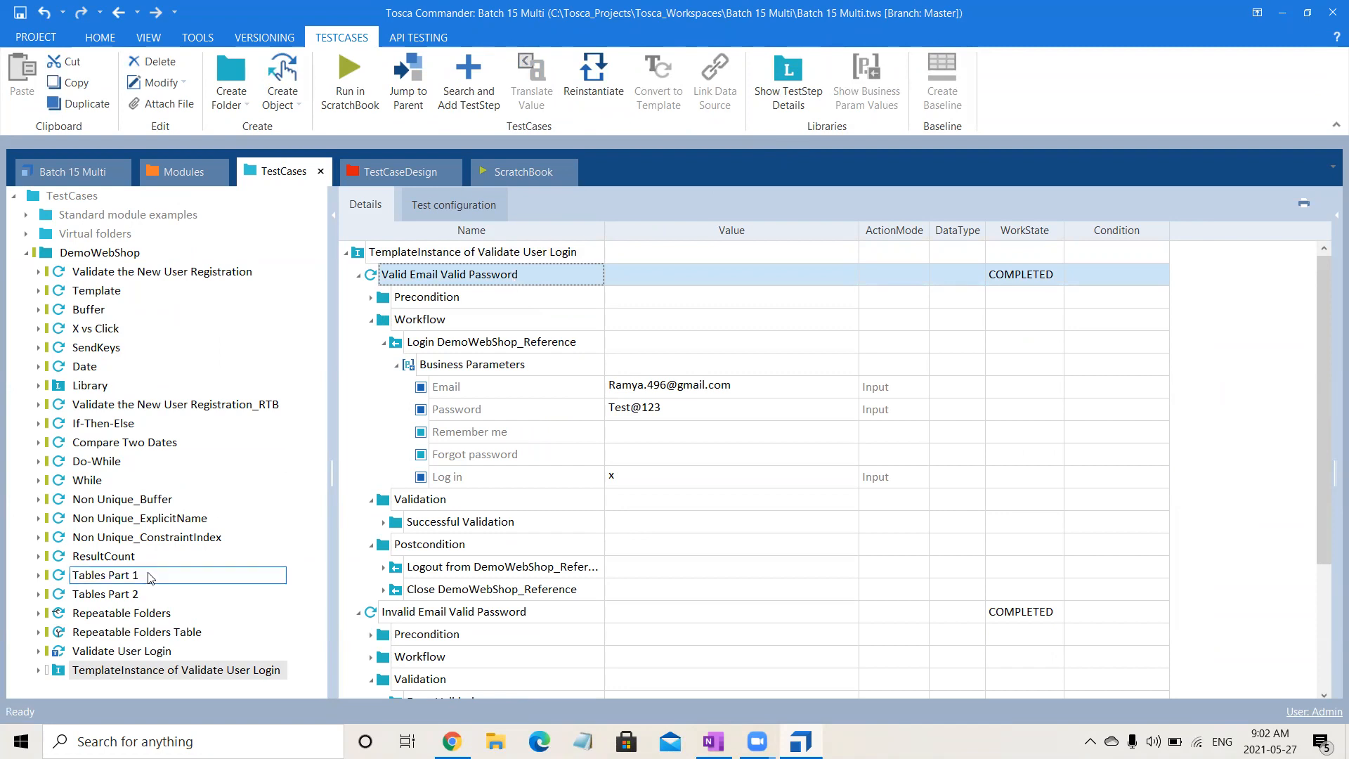
left_click(39, 672)
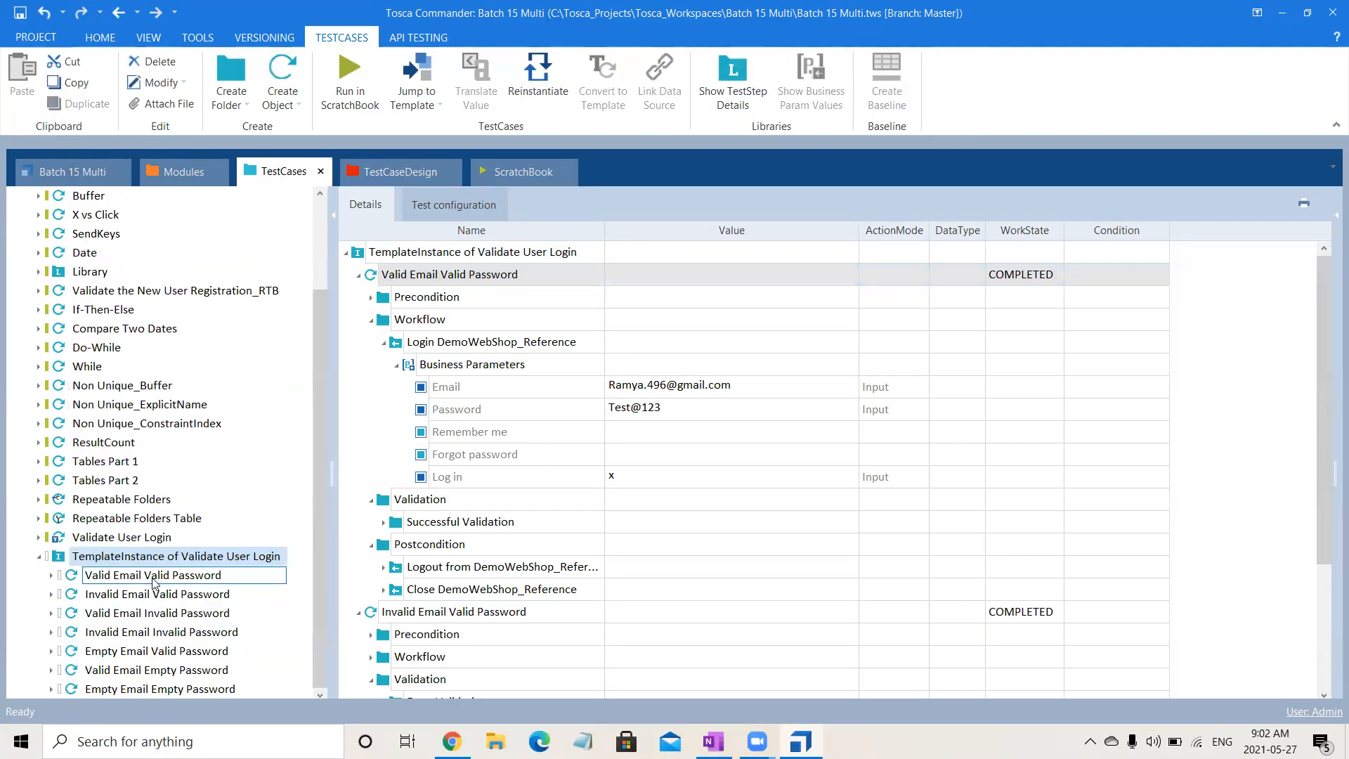
left_click(154, 577)
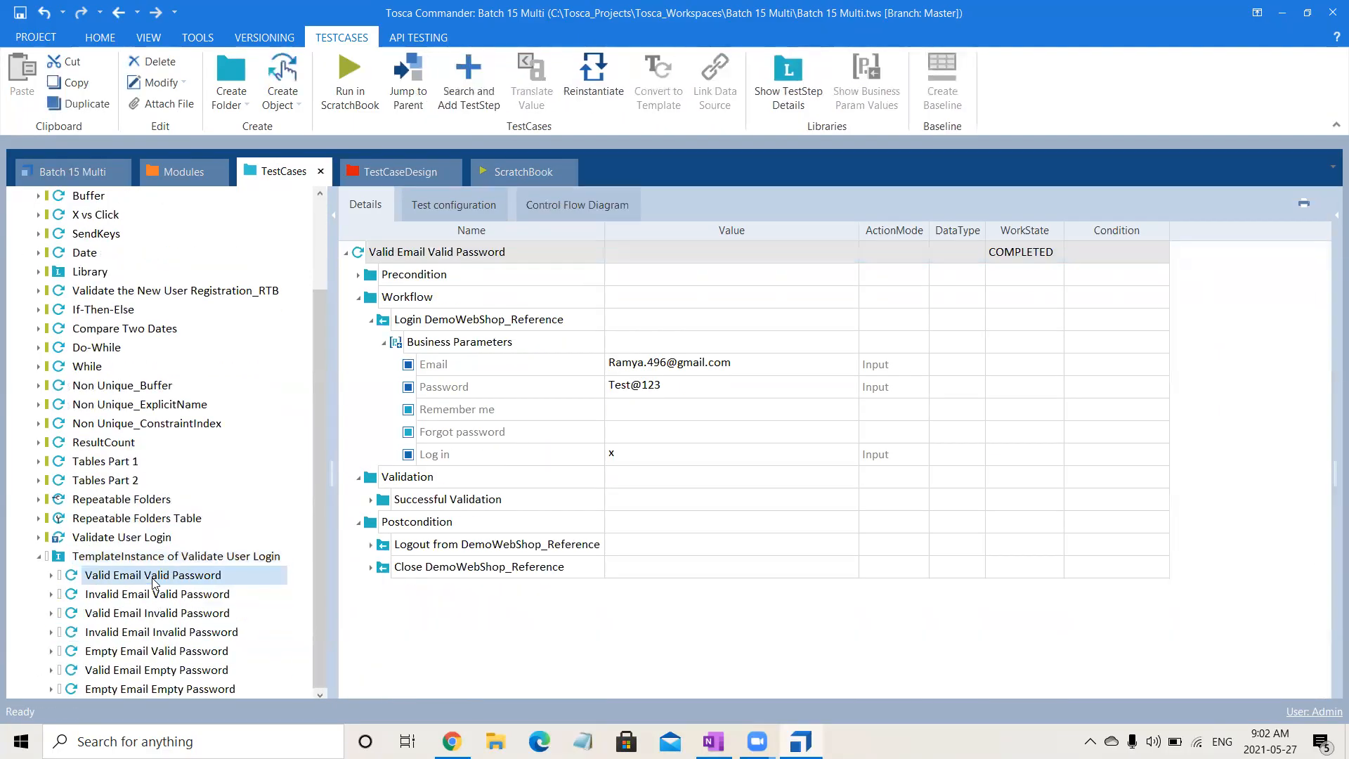
left_click(609, 88)
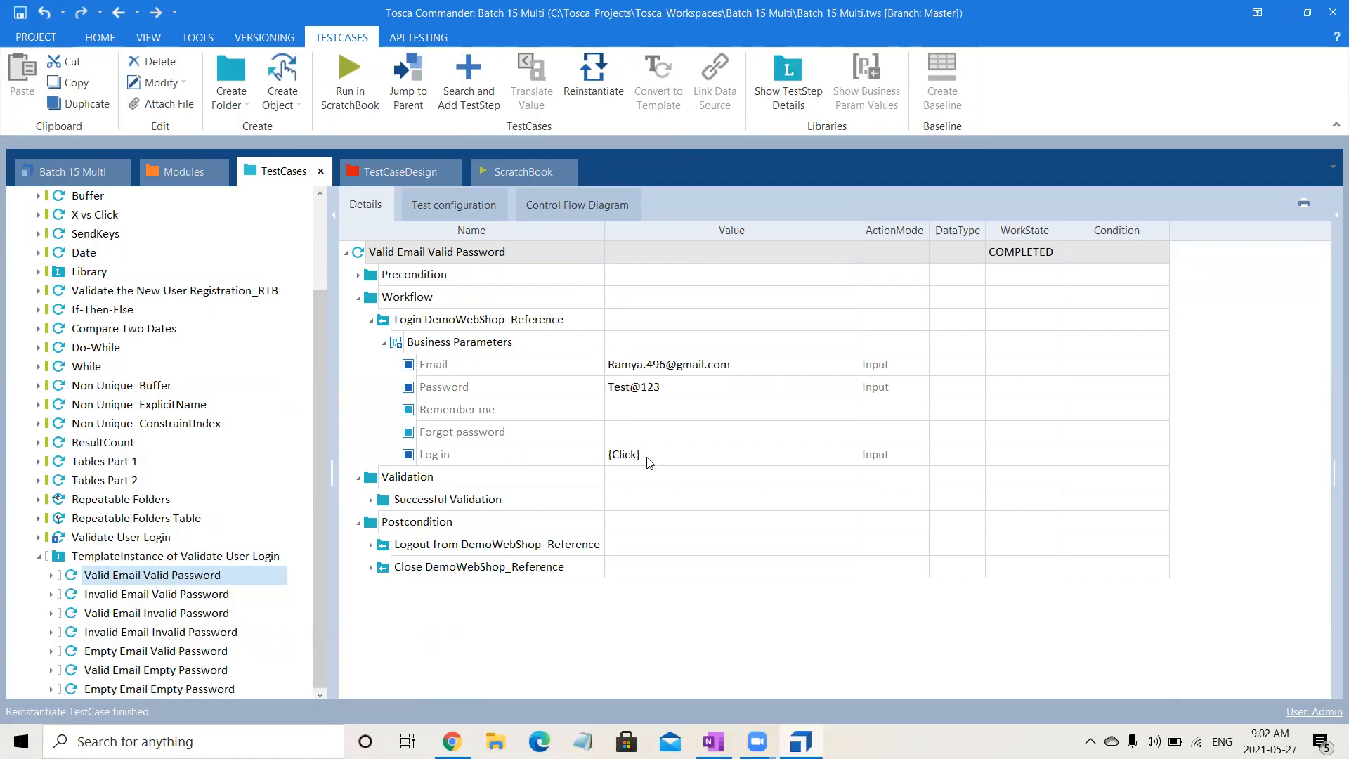
- Examine the login Business Parameters of the Invalid Email Valid Password and Invalid Email Invalid Password test cases
left_click(188, 595)
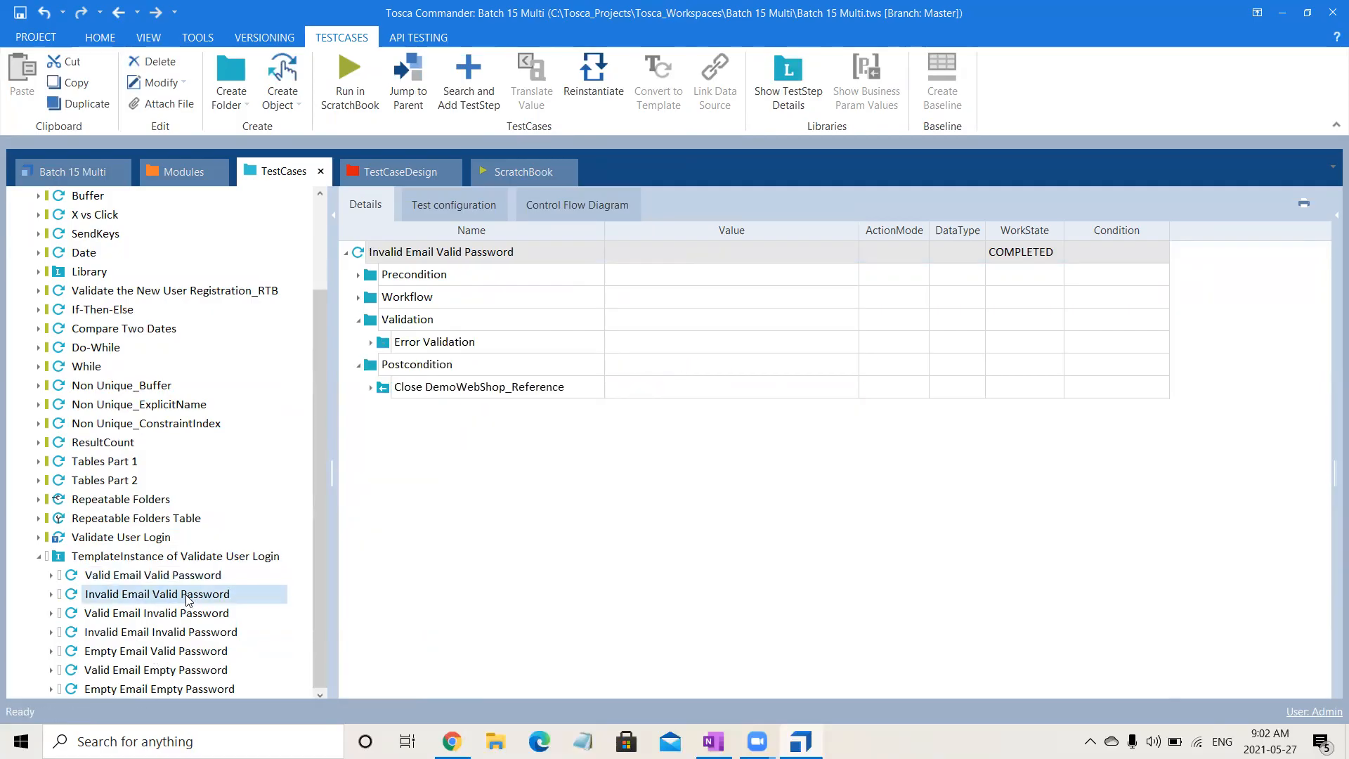
left_click(358, 297)
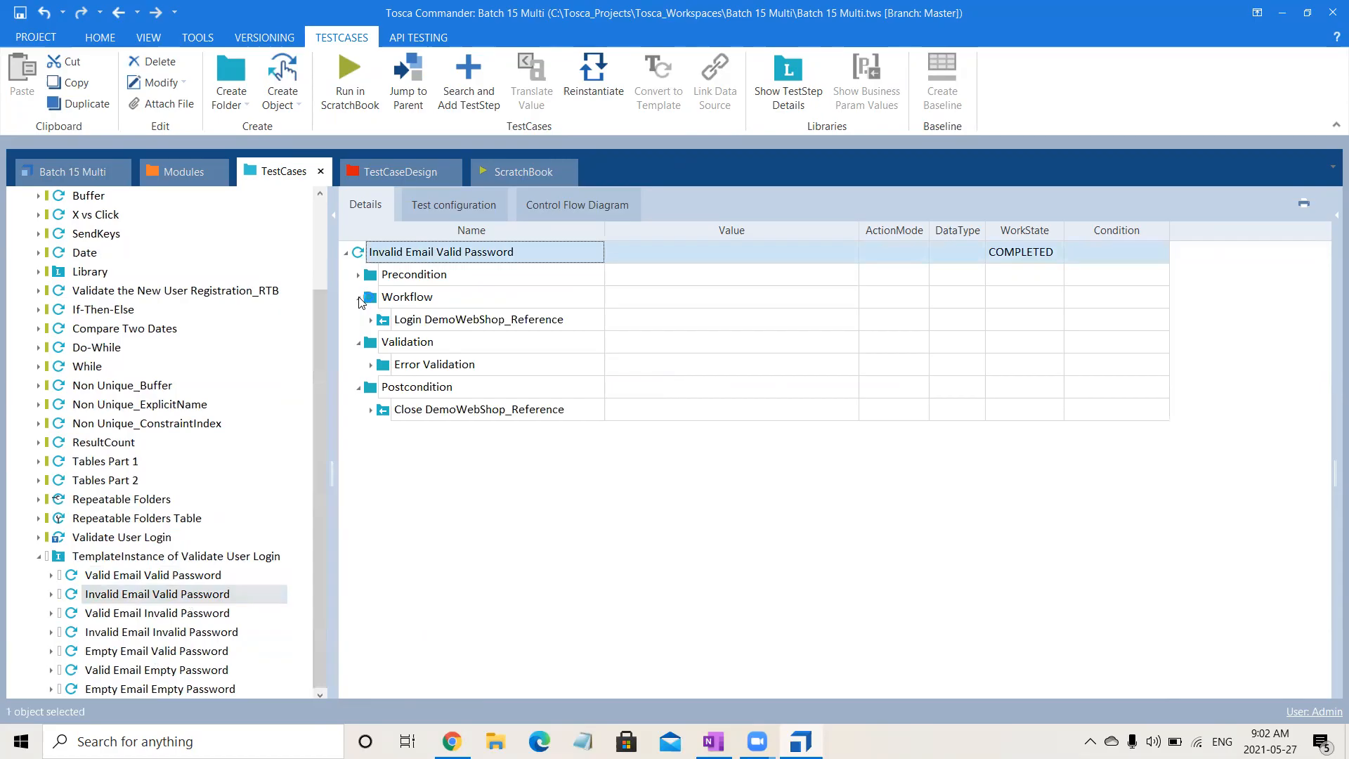
left_click(370, 320)
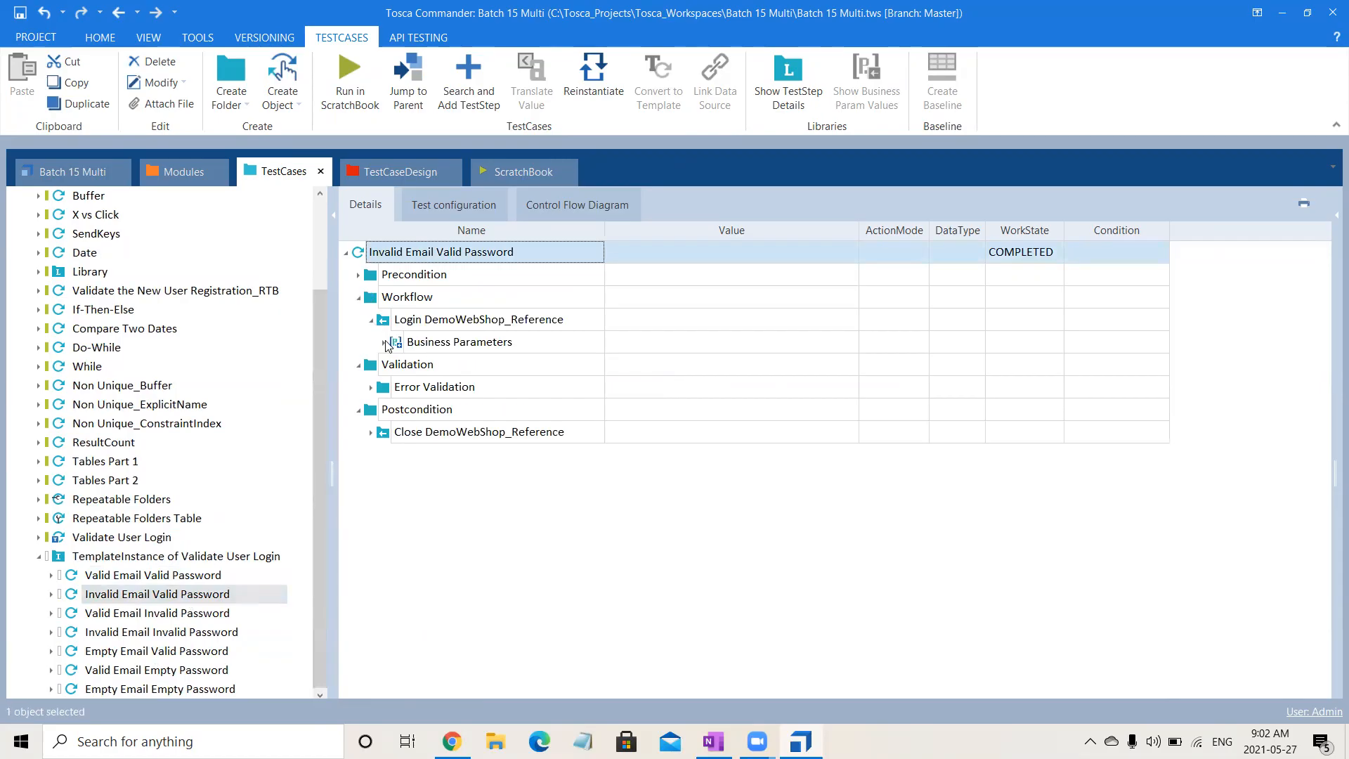
left_click(383, 342)
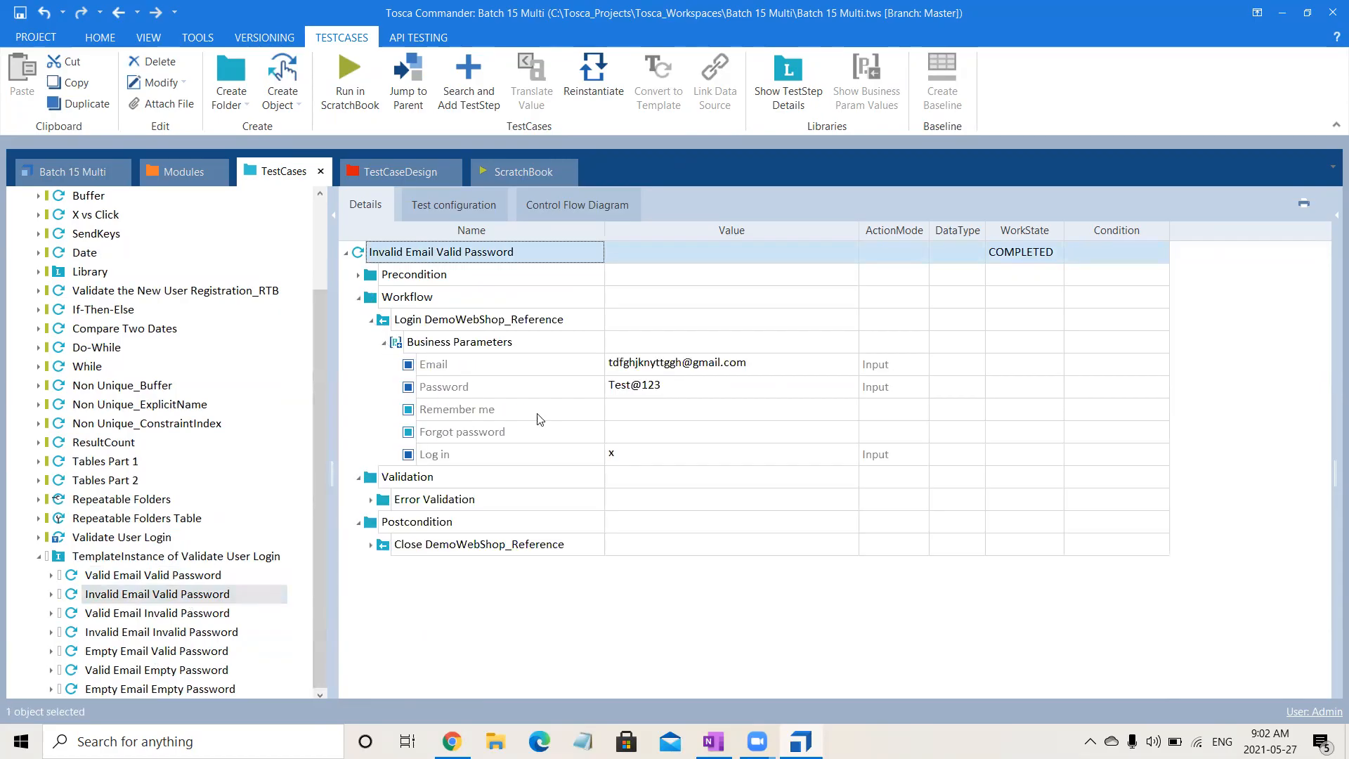
left_click(226, 617)
left_click(232, 637)
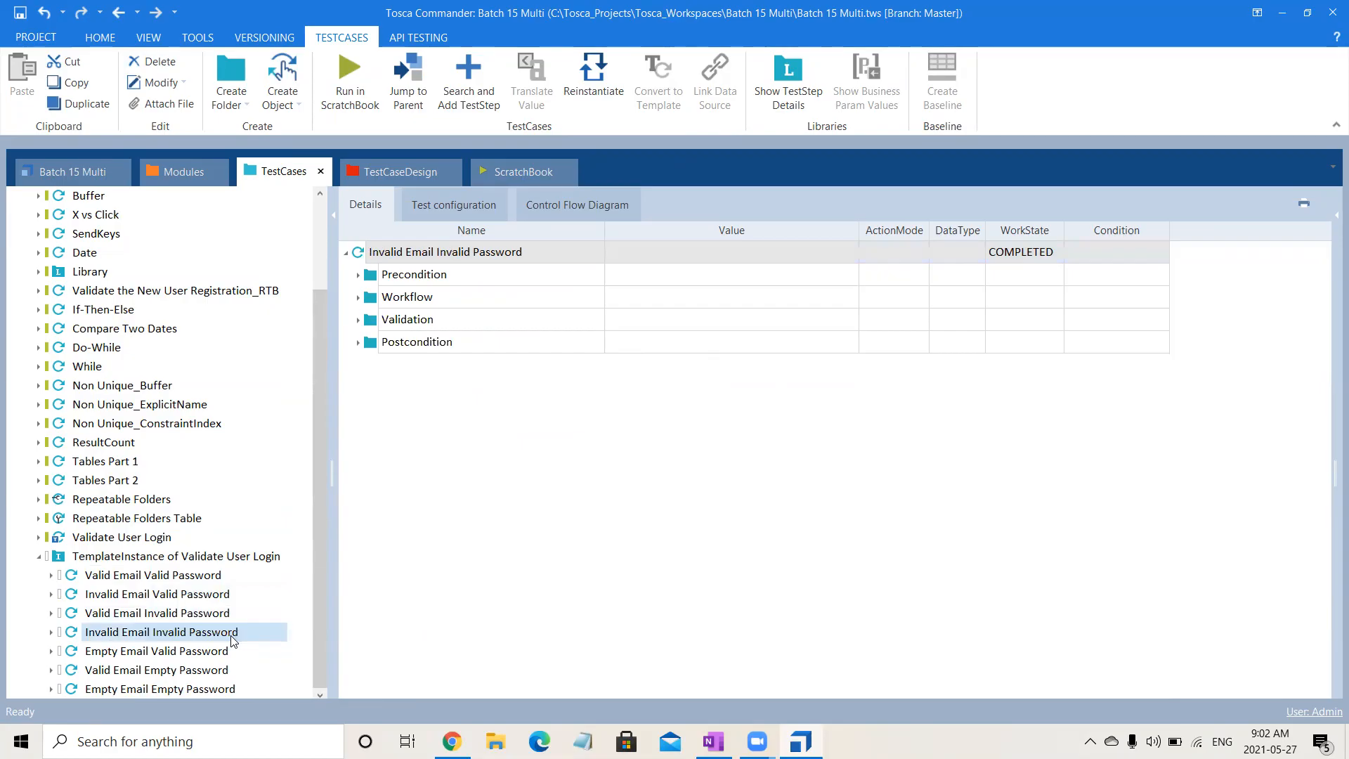
left_click(359, 298)
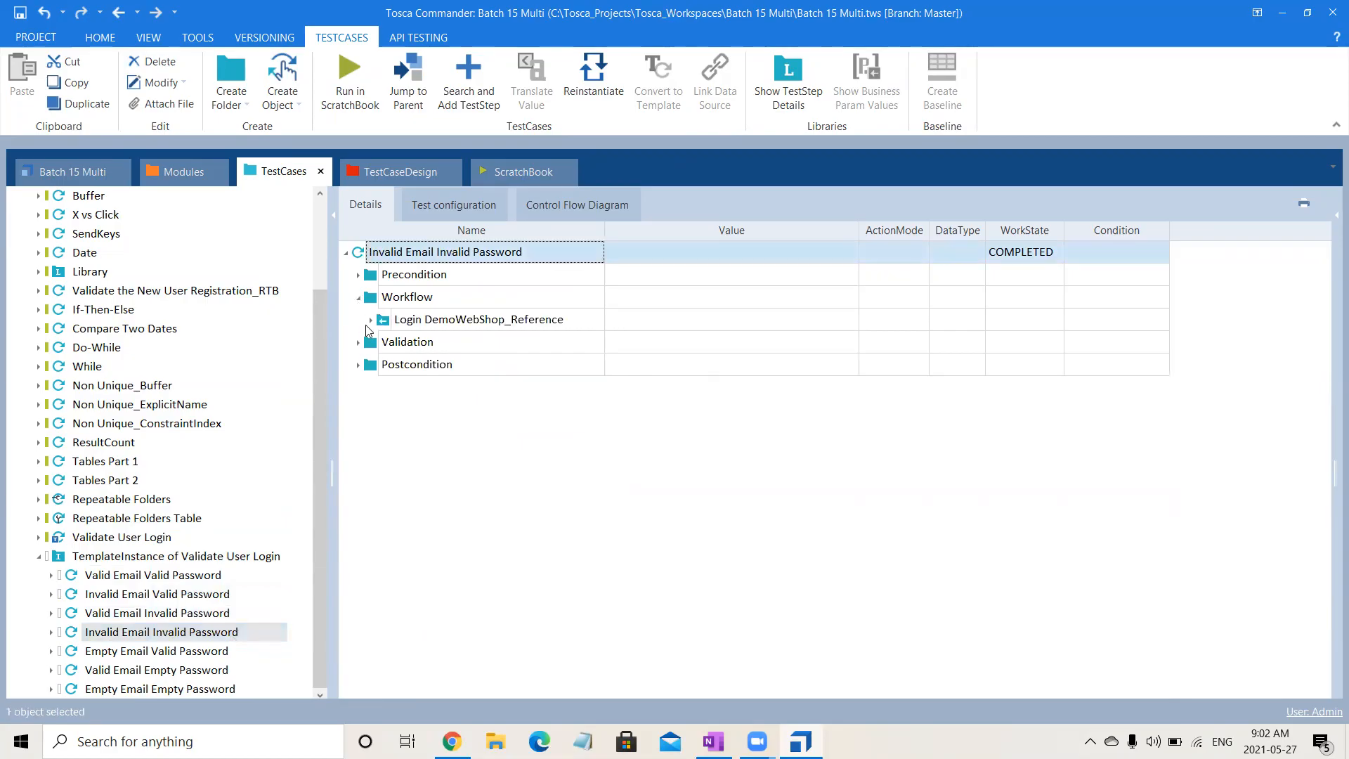
left_click(370, 320)
left_click(384, 342)
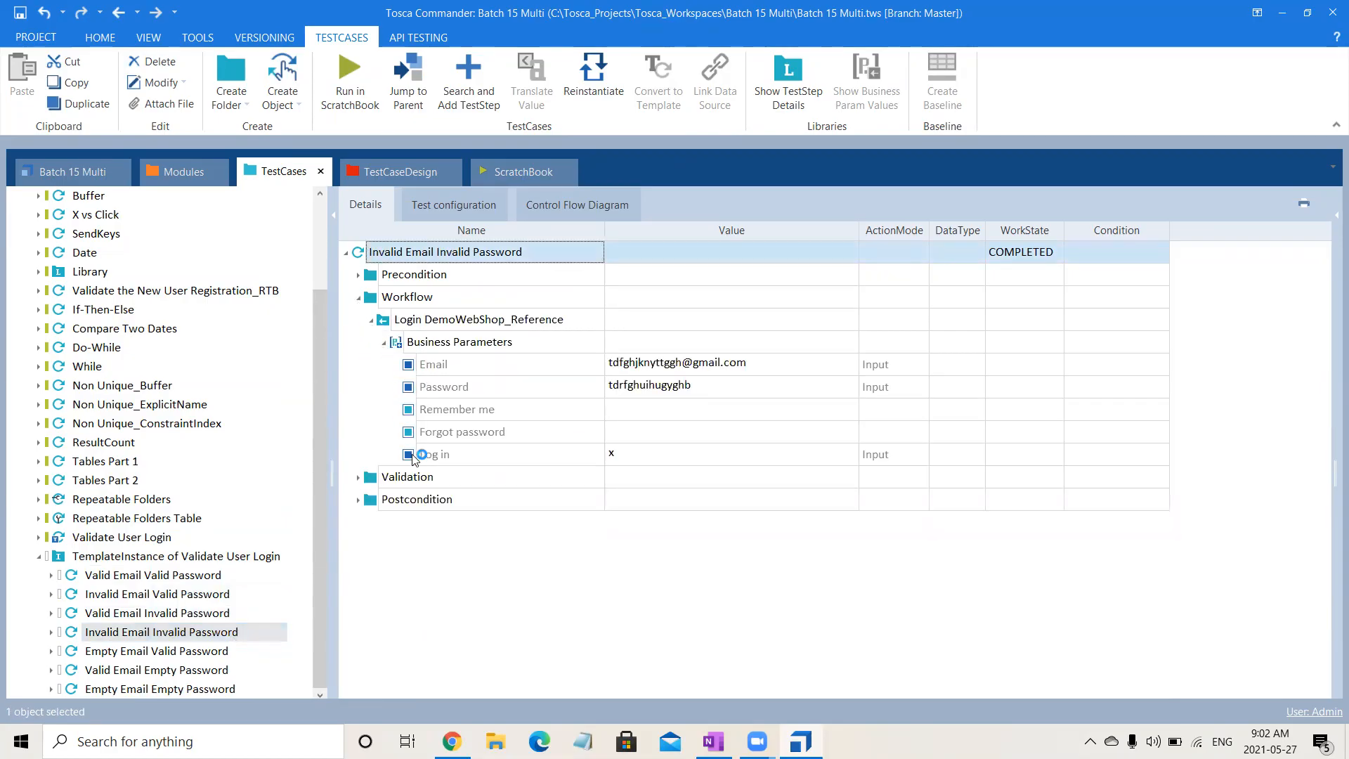
- Reinstantiate the whole TemplateInstance of Validate User Login and collapse it in the DemoWebShop tree
left_click(171, 556)
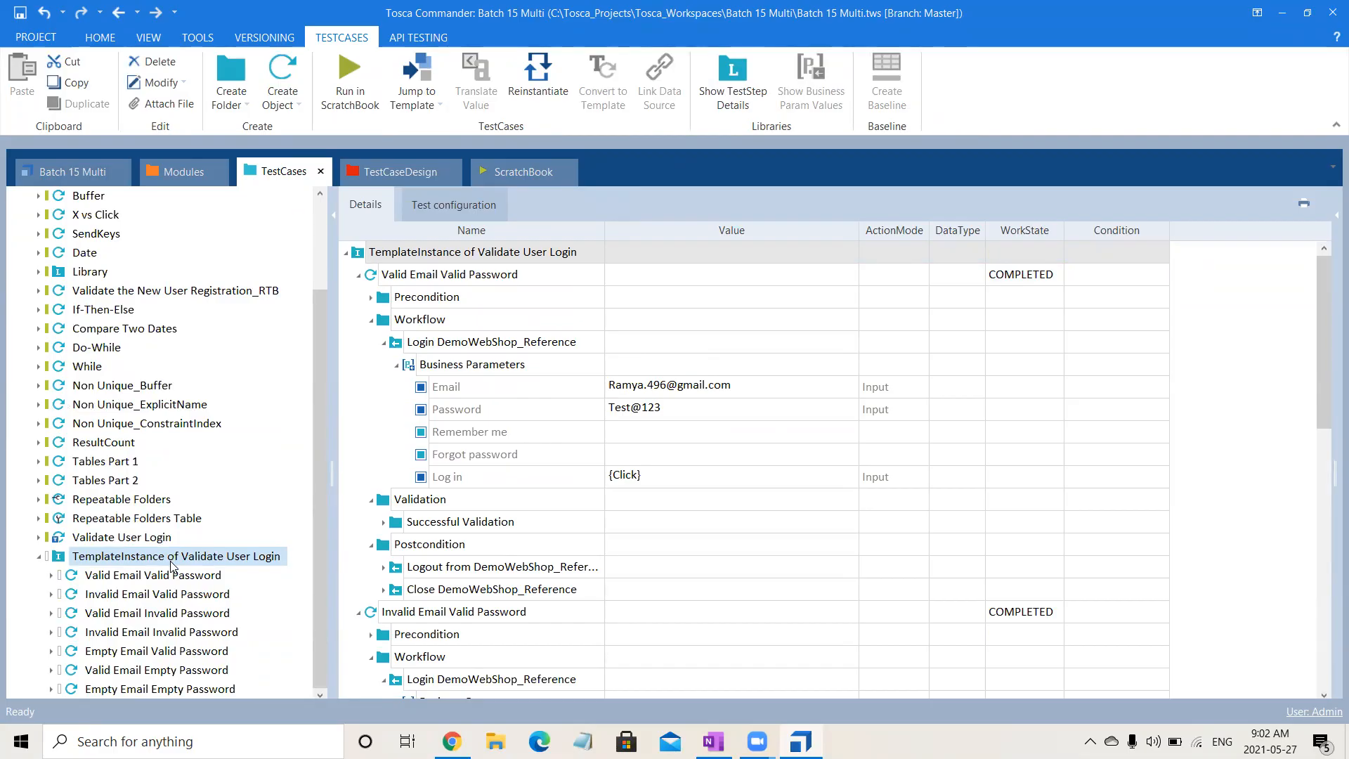
key("ctrl+r")
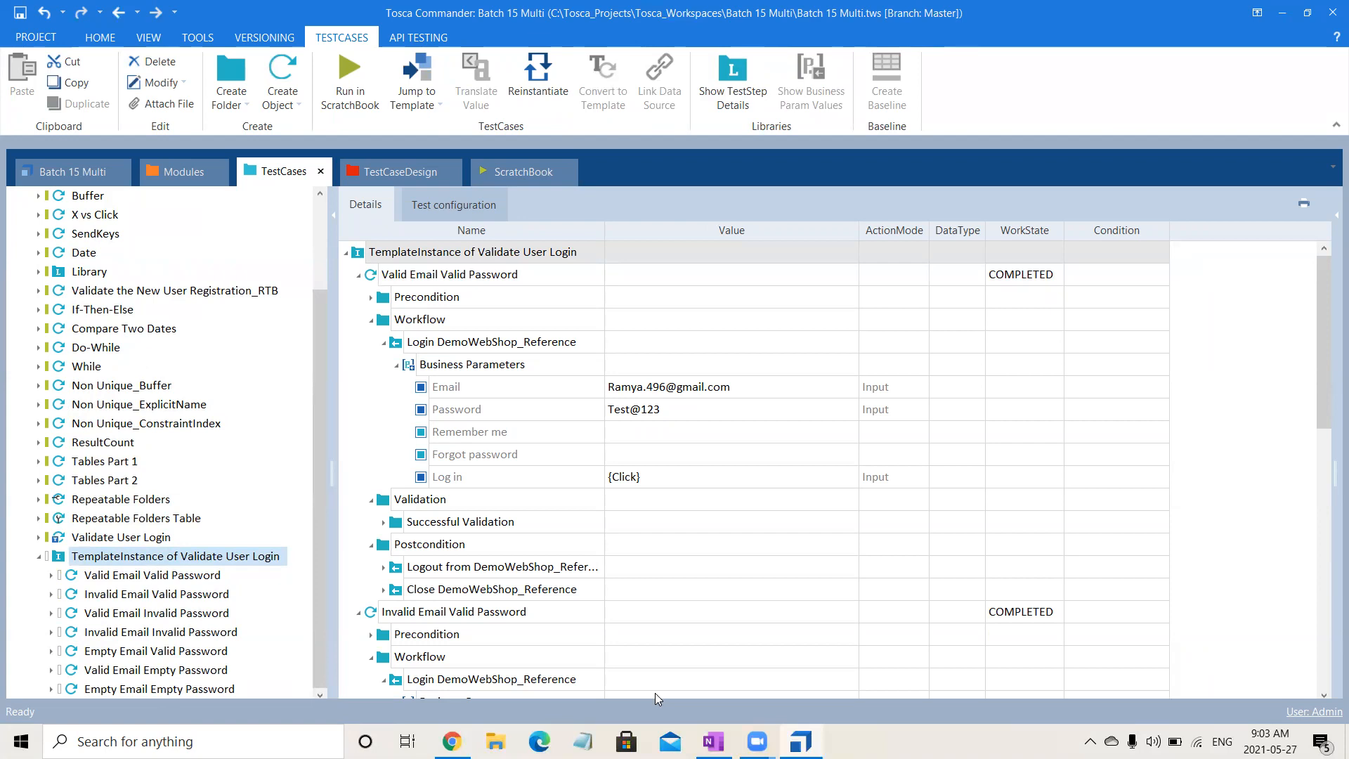
left_click(844, 282)
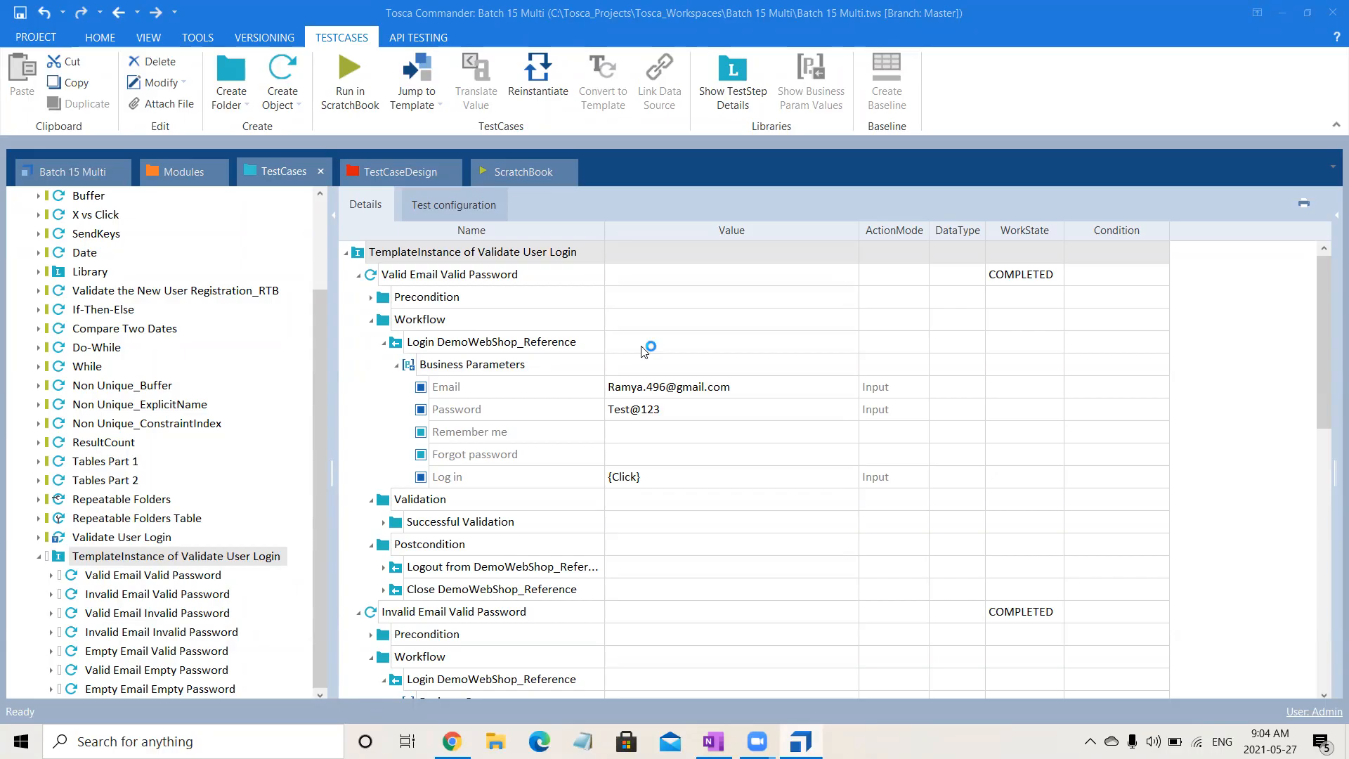
left_click(39, 556)
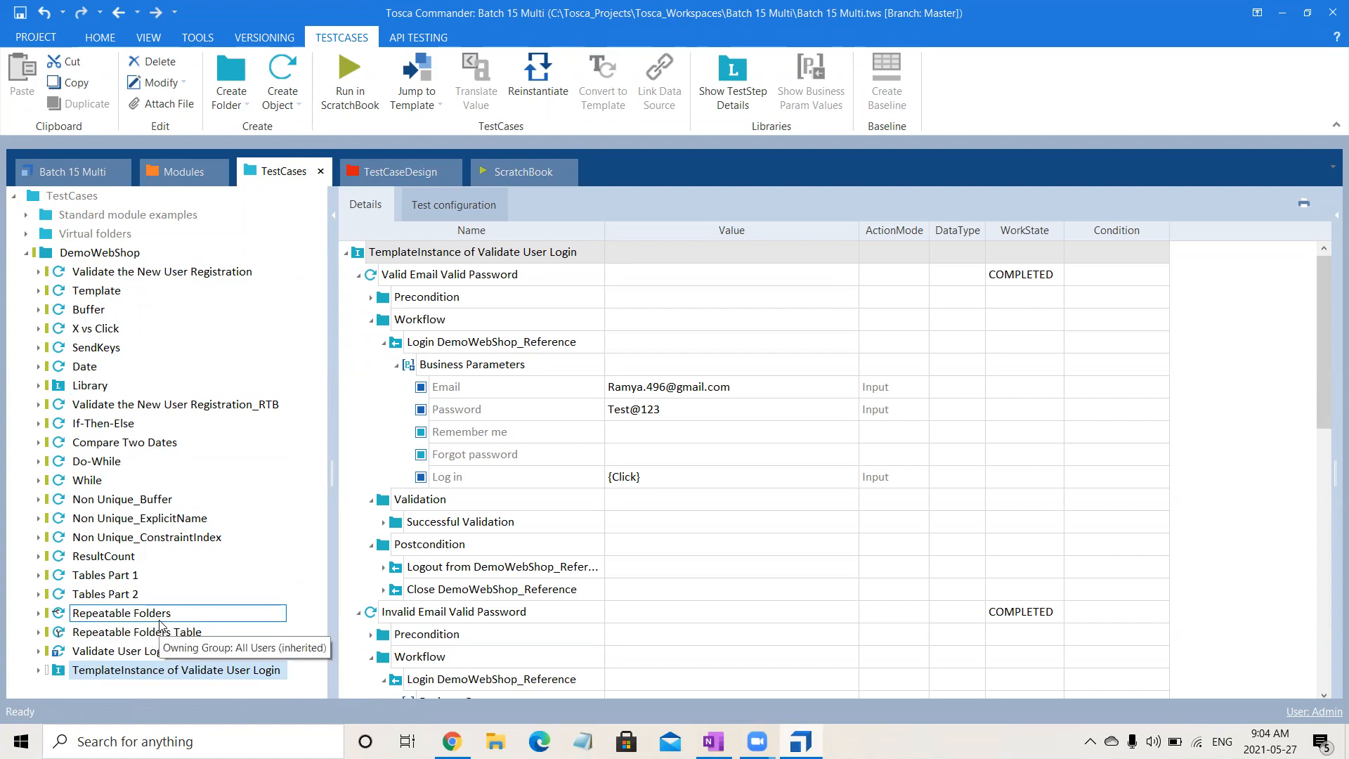
left_click(110, 254)
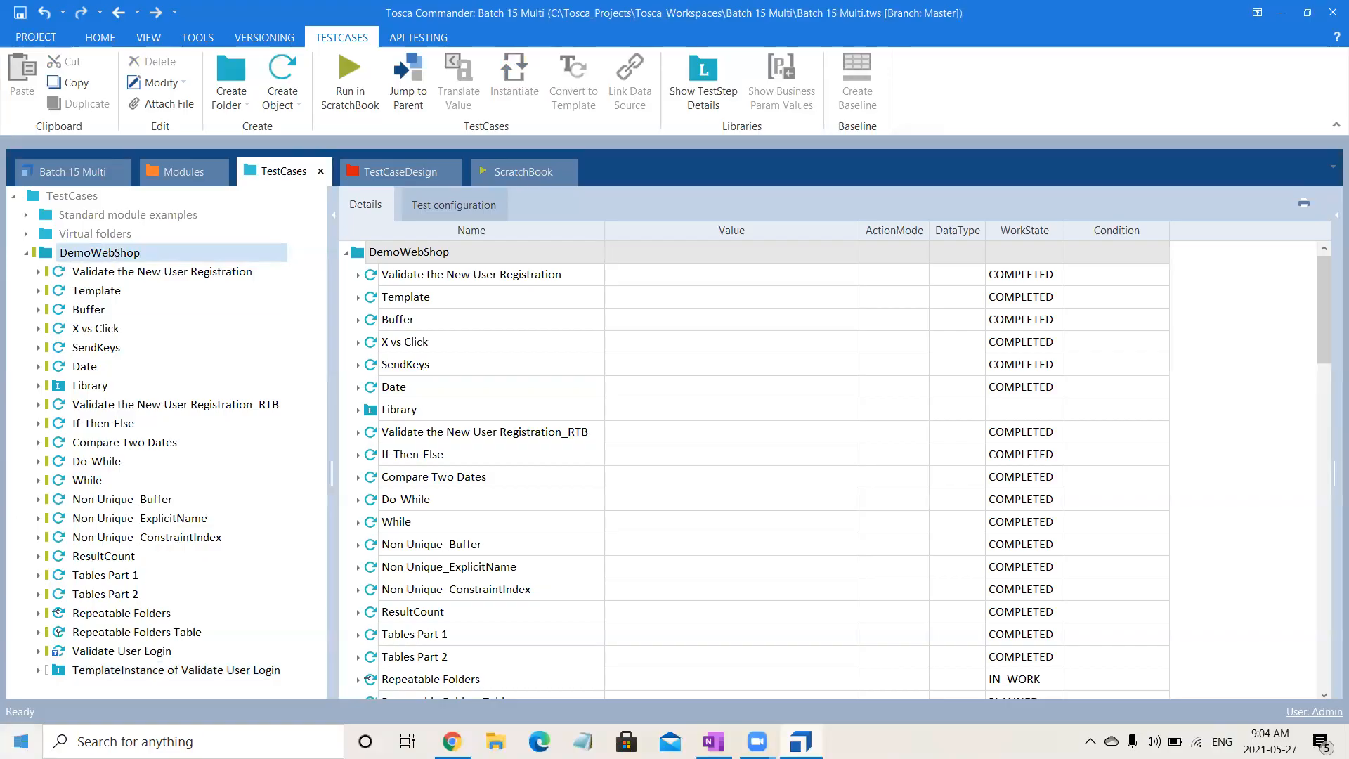
left_click(170, 673)
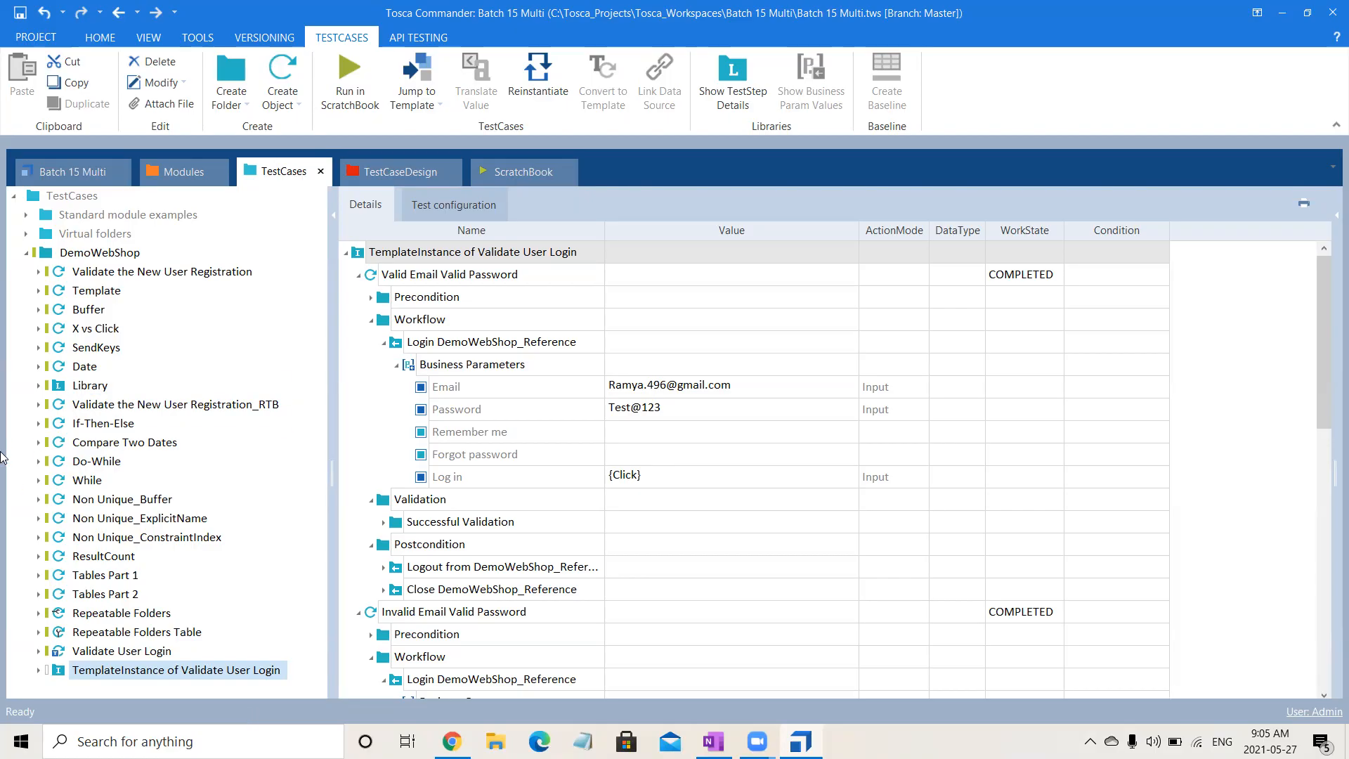
- Return to TestCaseDesign, collapse the Login sheet and copy TestSheet
left_click(395, 175)
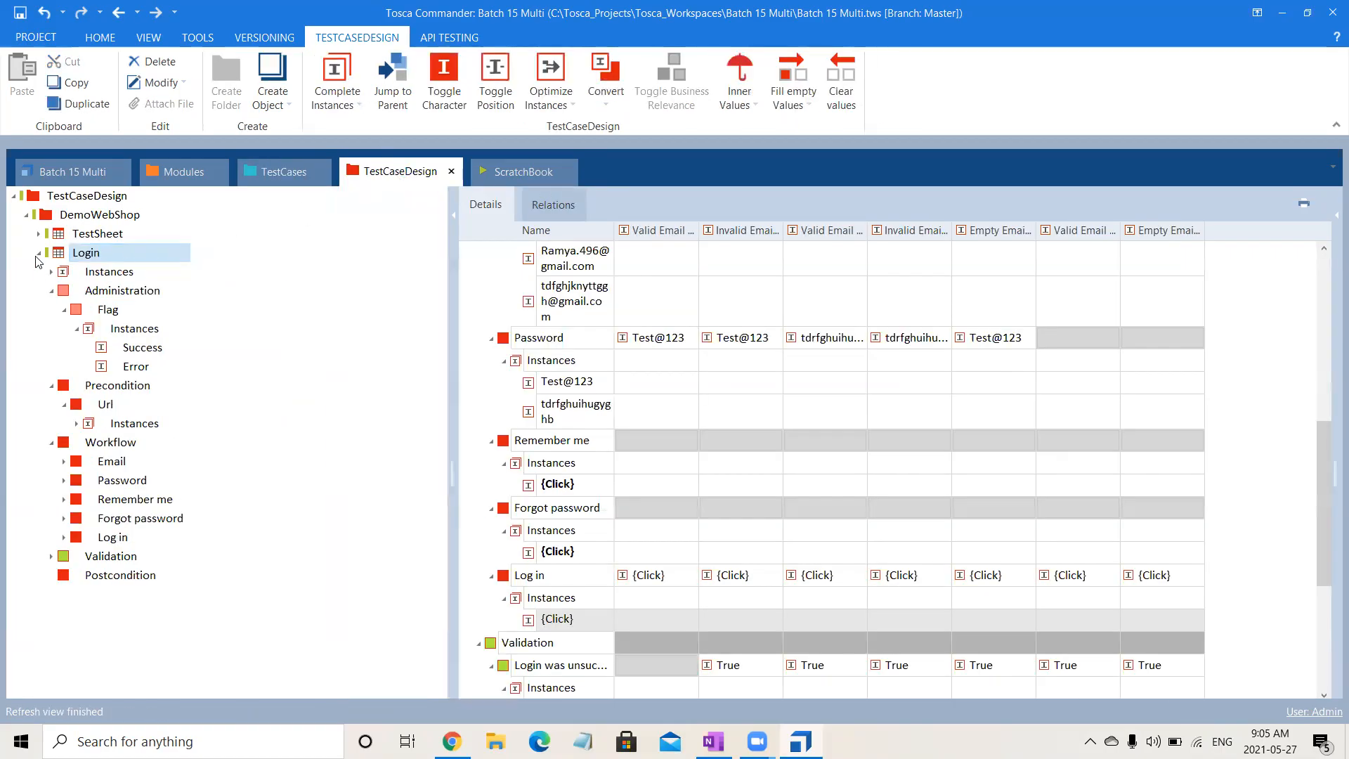
left_click(38, 253)
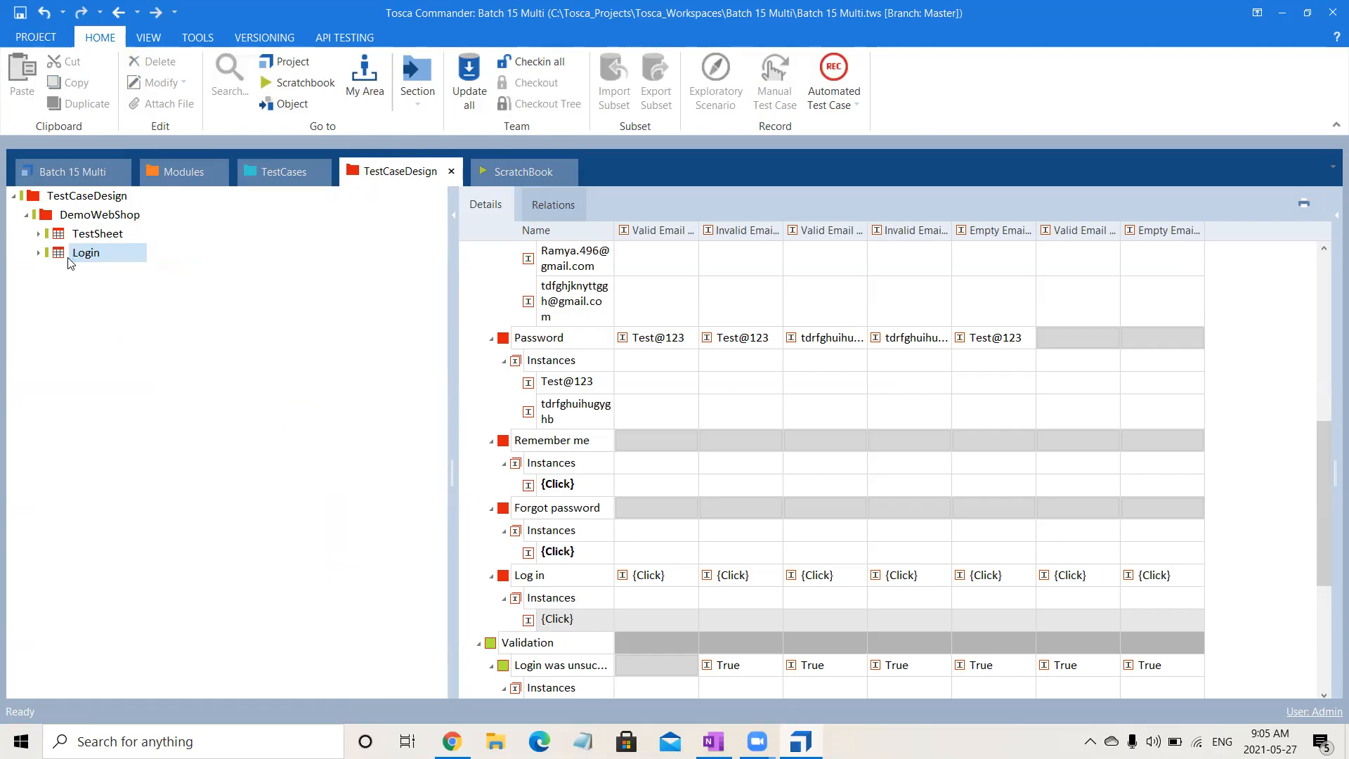
left_click(99, 218)
right_click(100, 219)
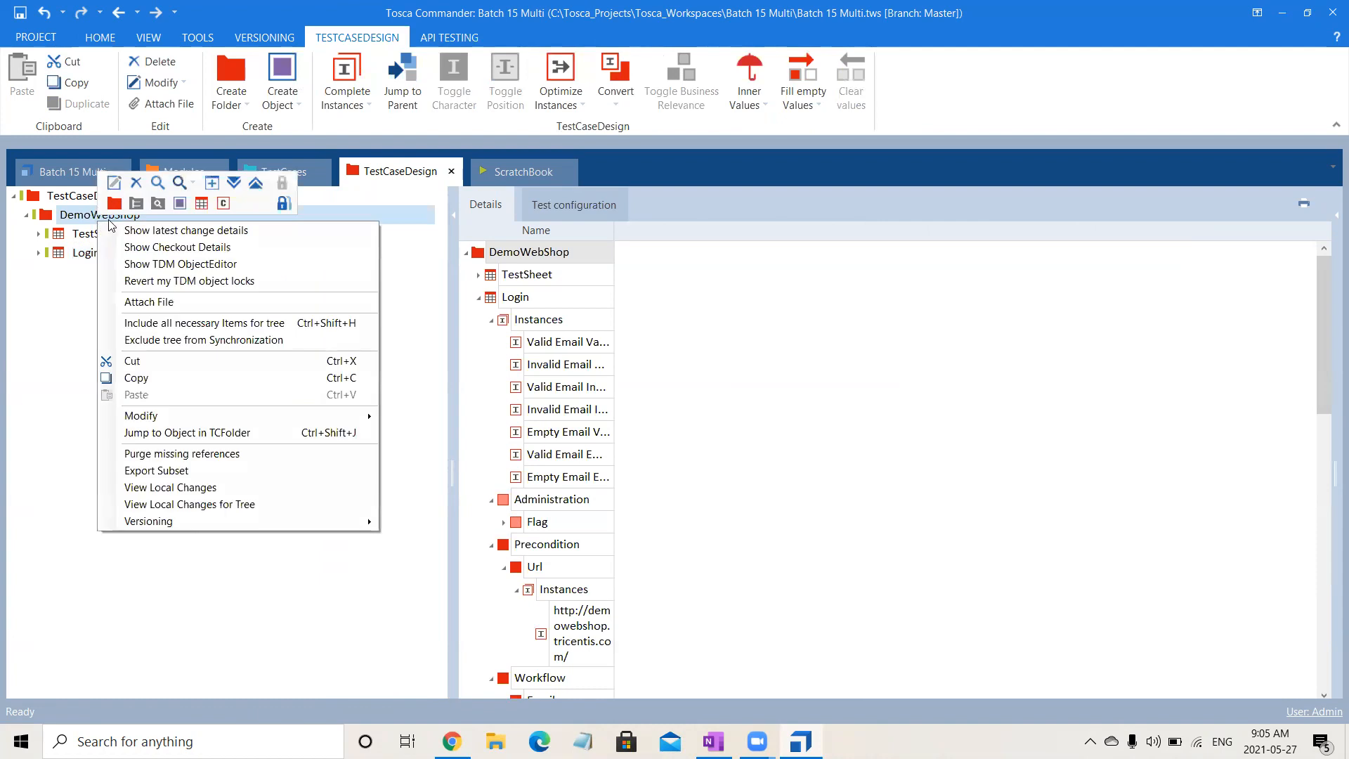
left_click(71, 239)
key("ctrl+c")
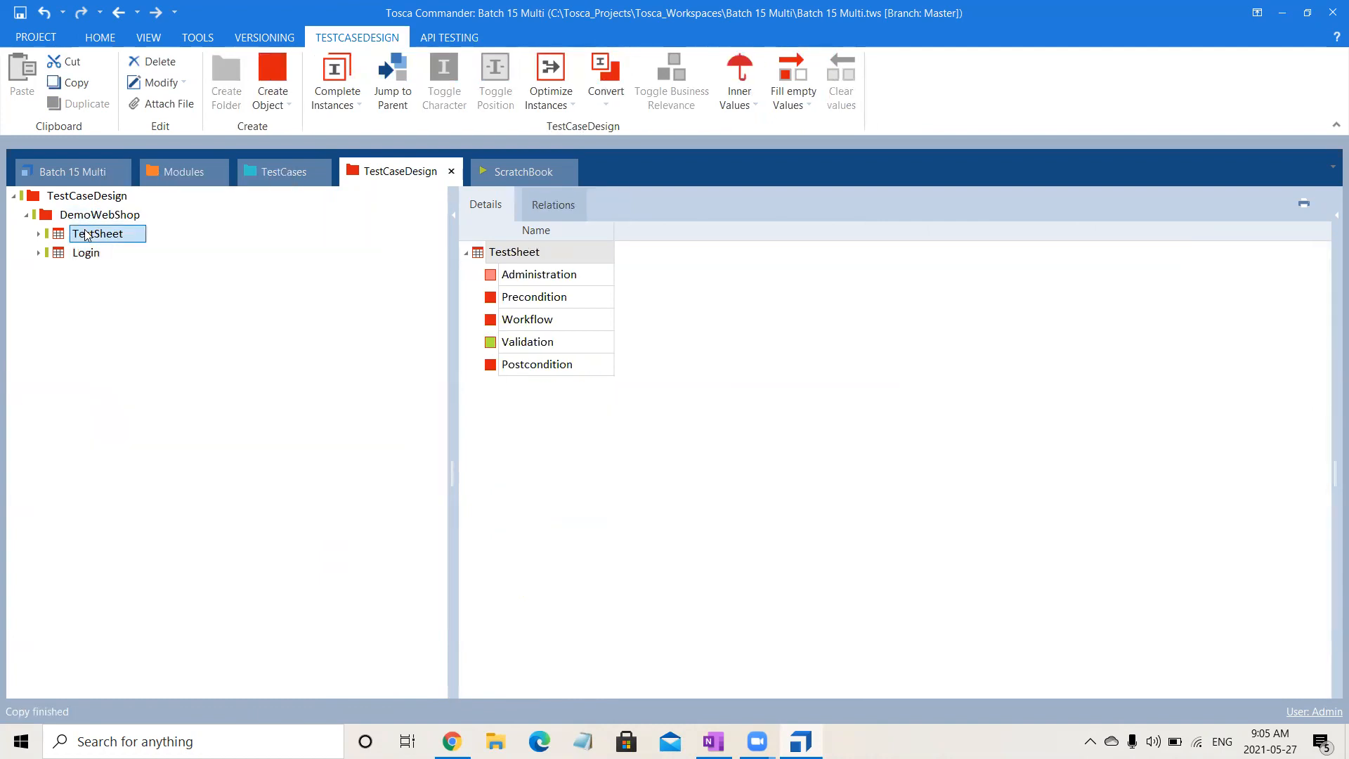
- Create a folder named "Instance Generation Techniques" under DemoWebShop
left_click(96, 216)
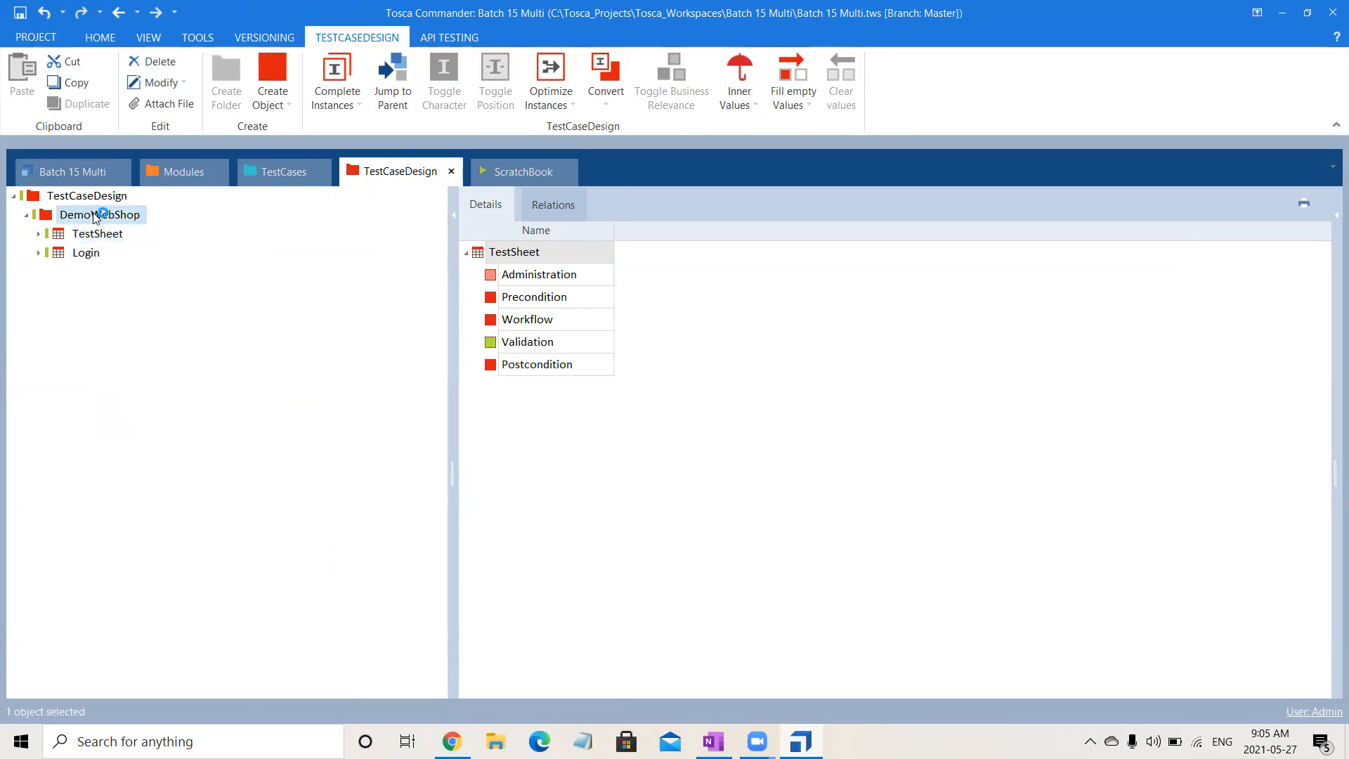
right_click(96, 217)
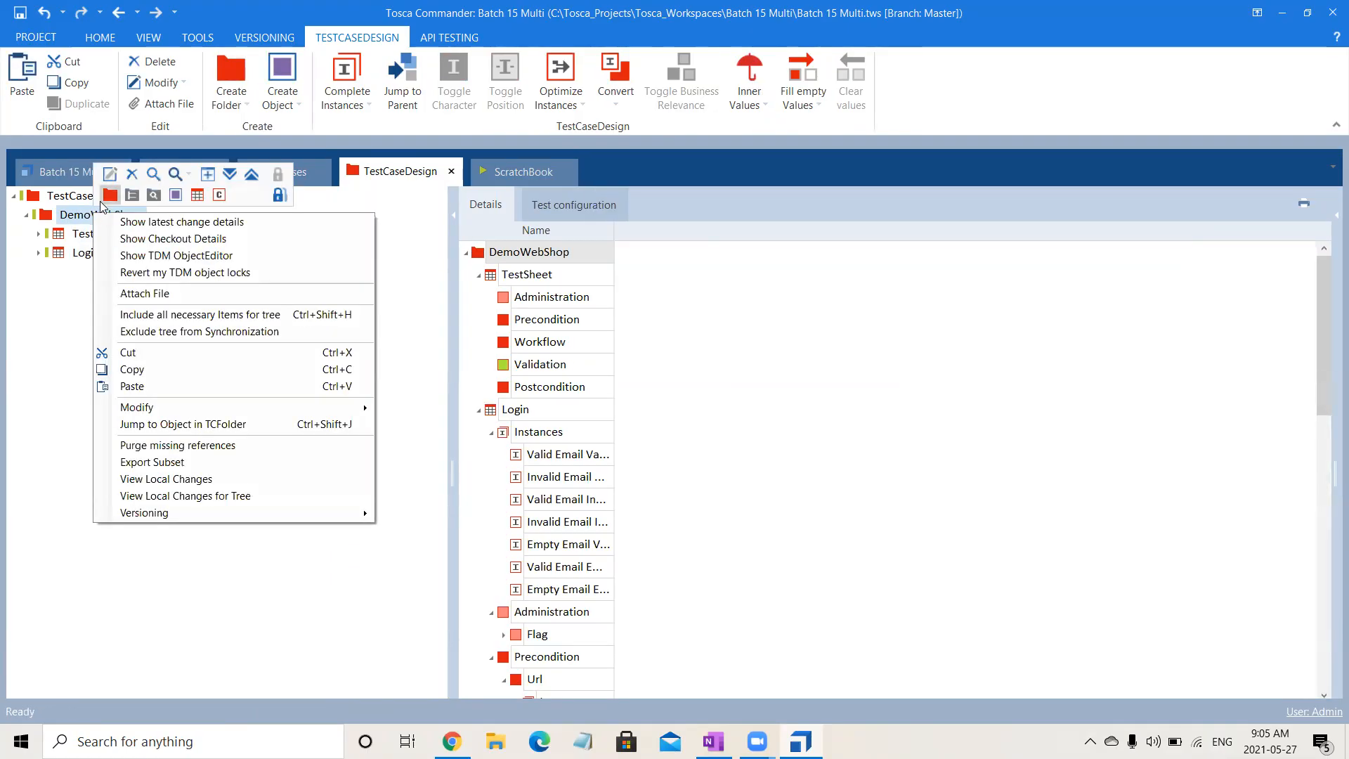
left_click(105, 202)
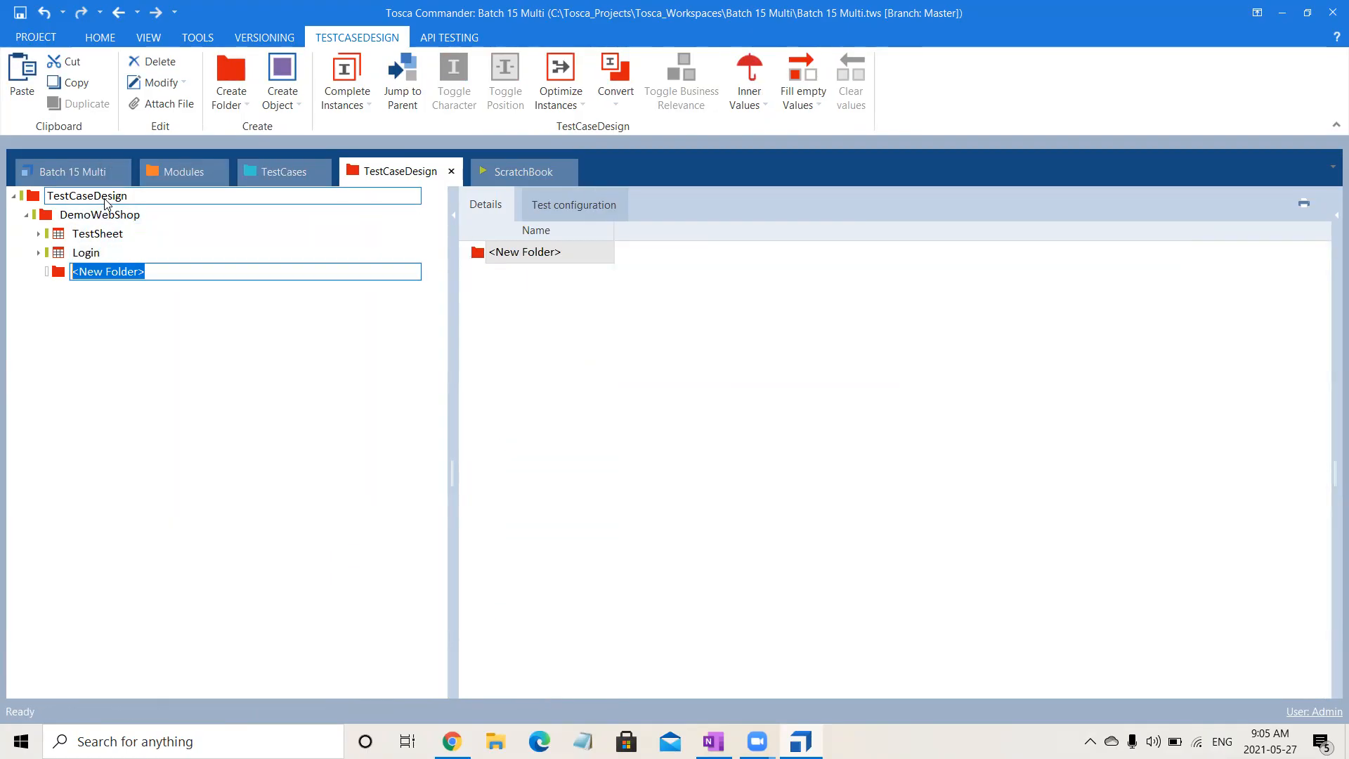
type("Instance Generation Techniques")
key("Return")
- Paste the copied TestSheet into the Instance Generation Techniques folder and expand its sections
left_click(140, 272)
key("ctrl+v")
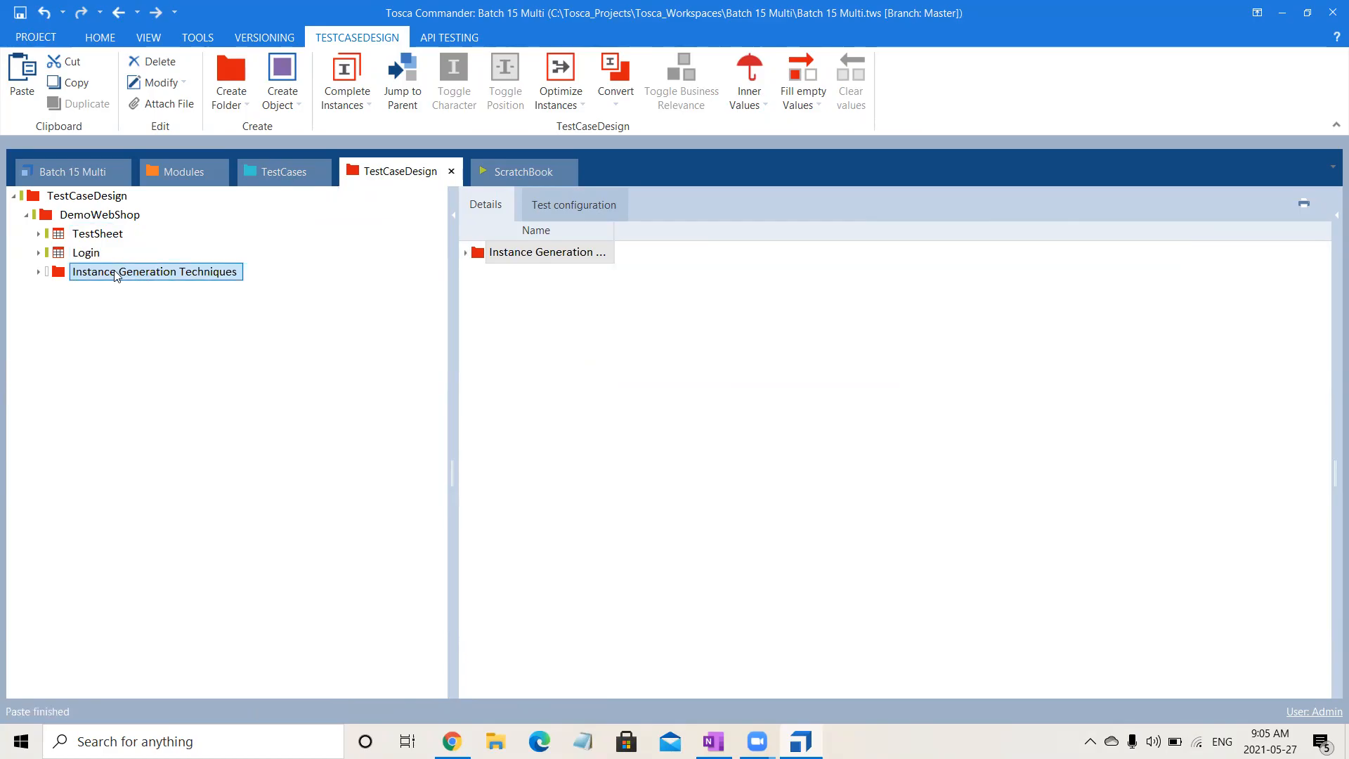
left_click(38, 272)
left_click(52, 290)
- Create an attribute named A under Administration in the TestSheet of Instance Generation Techniques
left_click(127, 312)
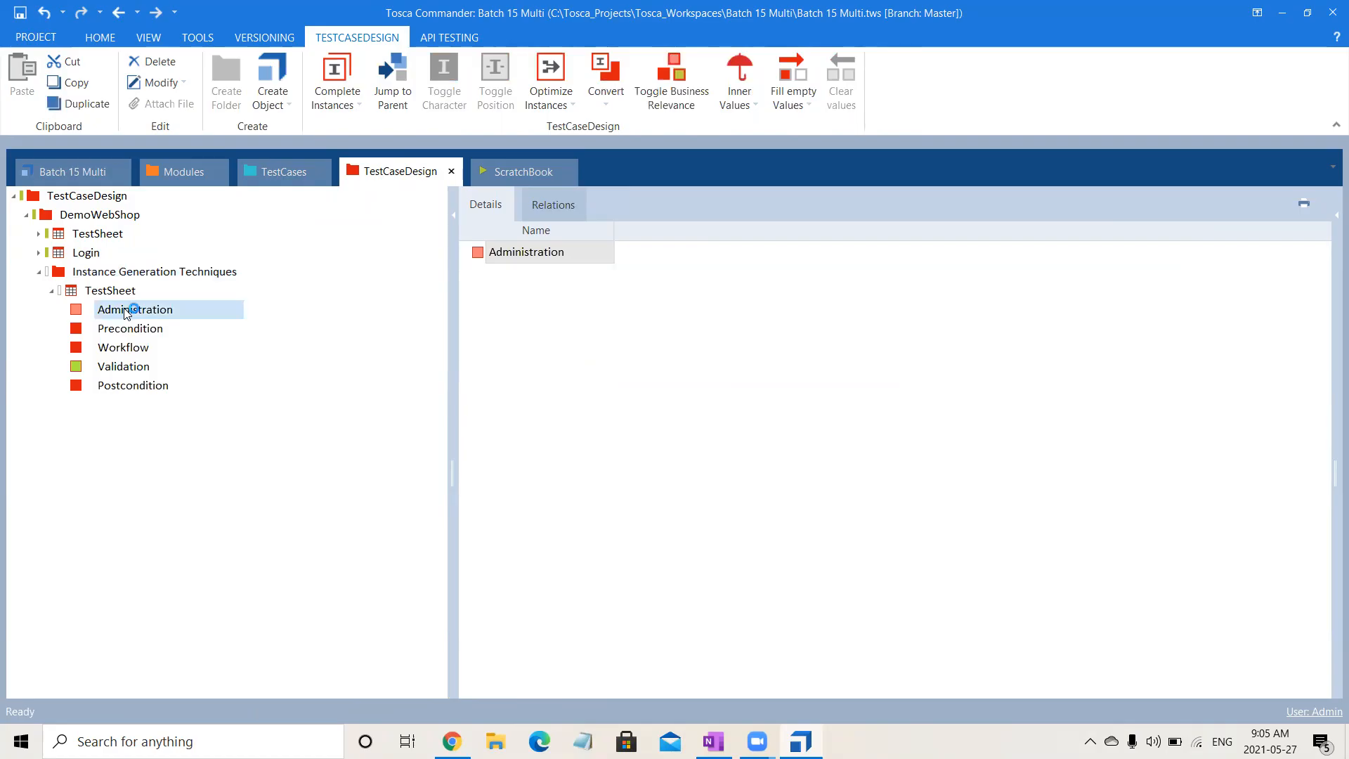
right_click(128, 311)
left_click(140, 292)
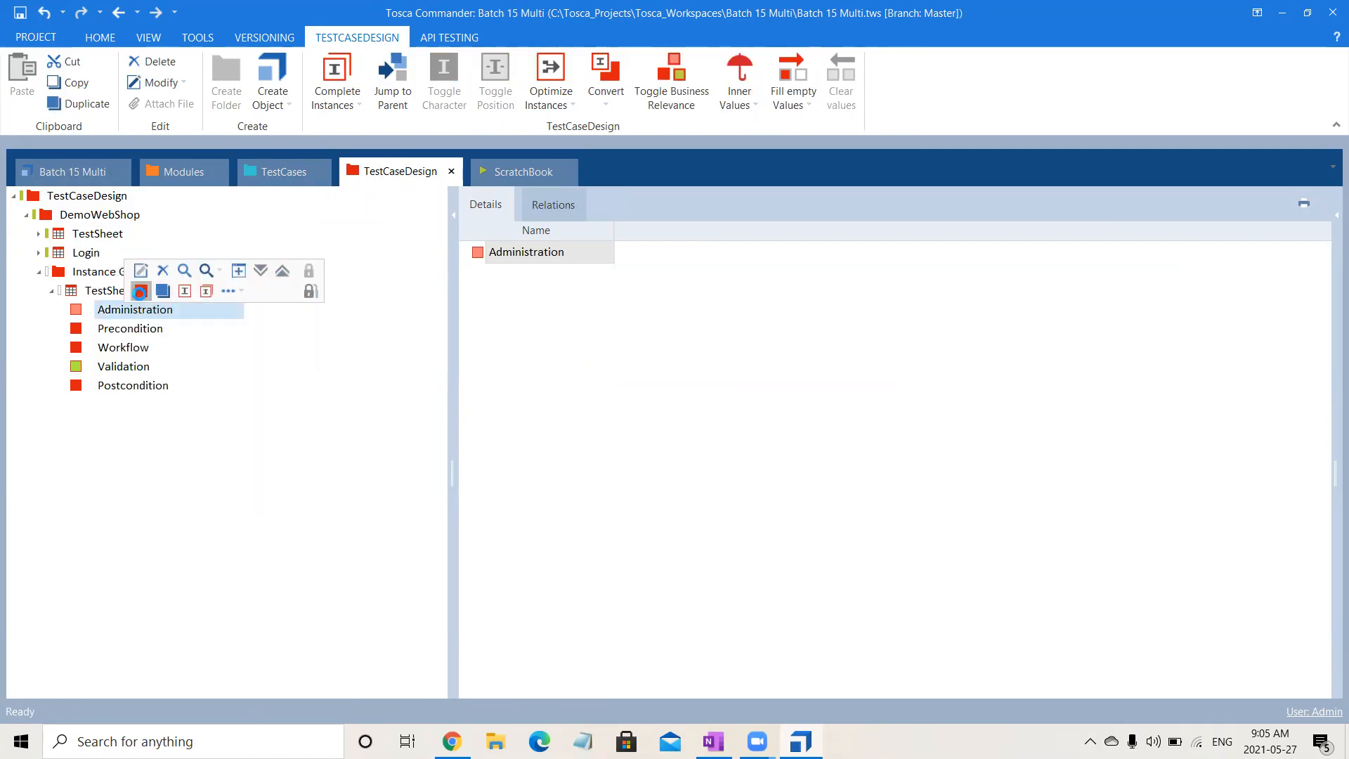
type("A")
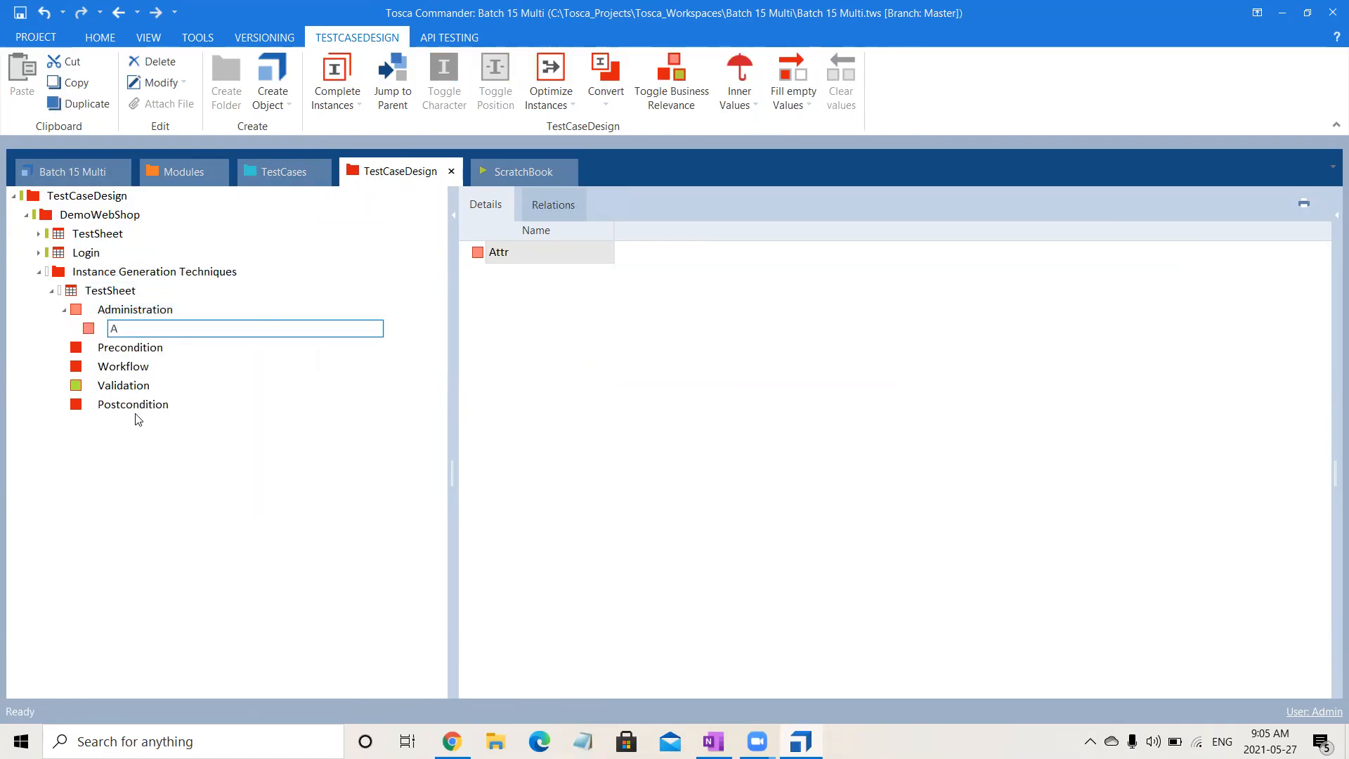
key("Return")
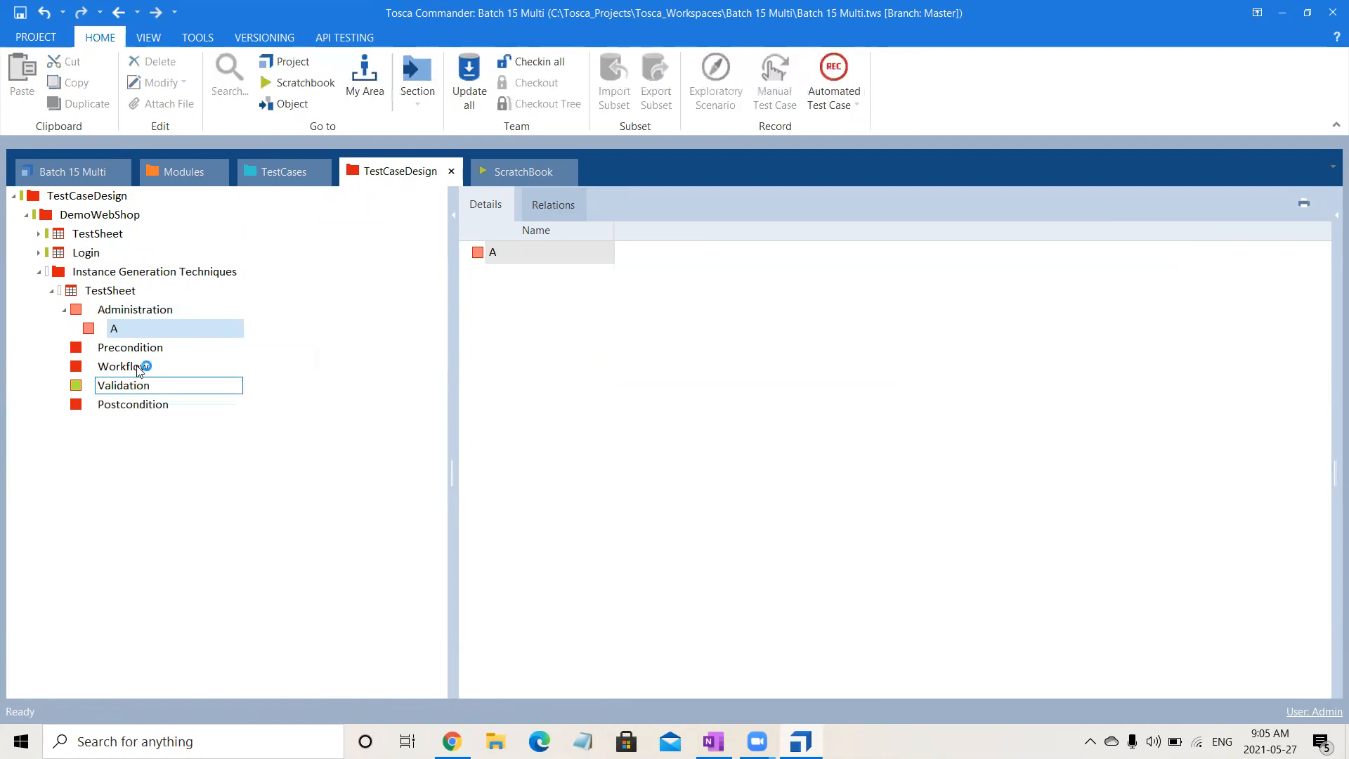
- Create an instance named 1 for attribute A under Administration
right_click(121, 326)
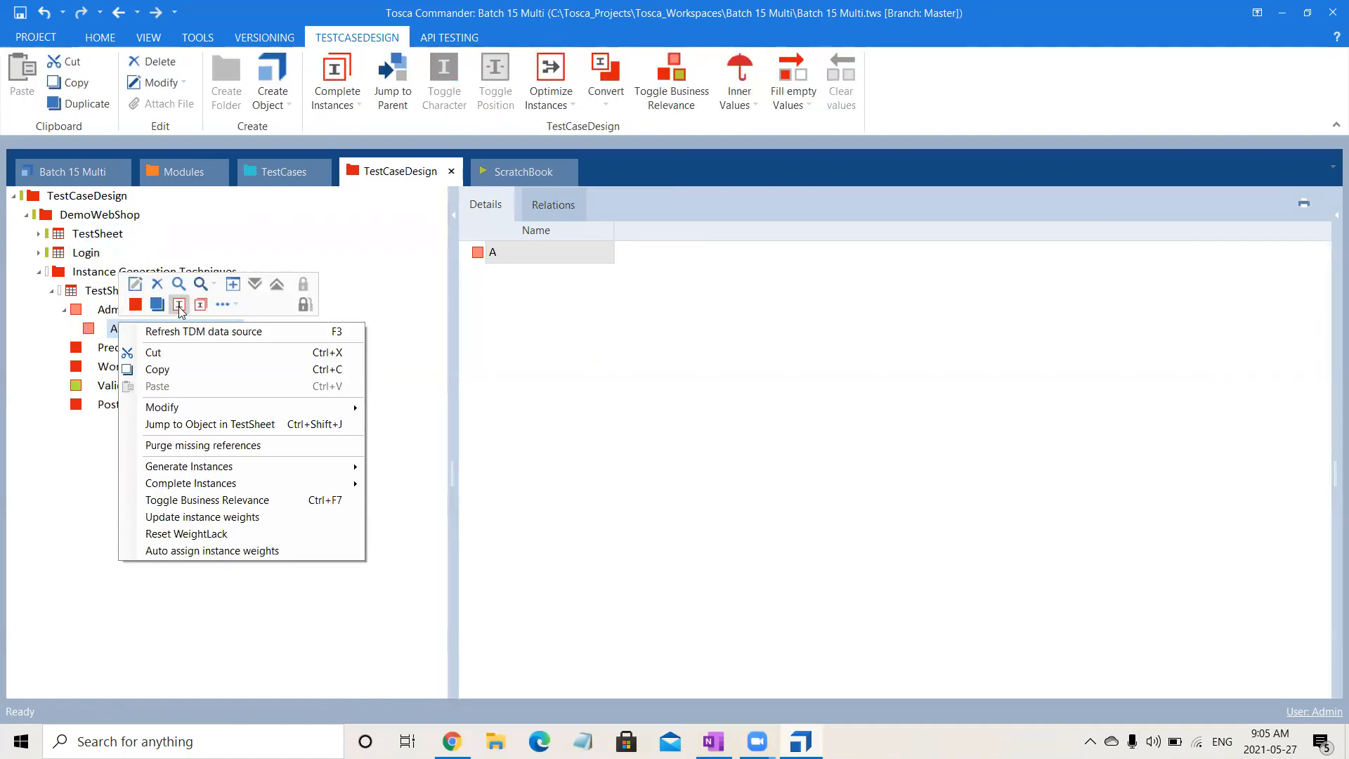
left_click(180, 305)
type("1")
key("Return")
- Add instances 2 and 3 to the Instances of attribute A and show the attribute's details
left_click(139, 350)
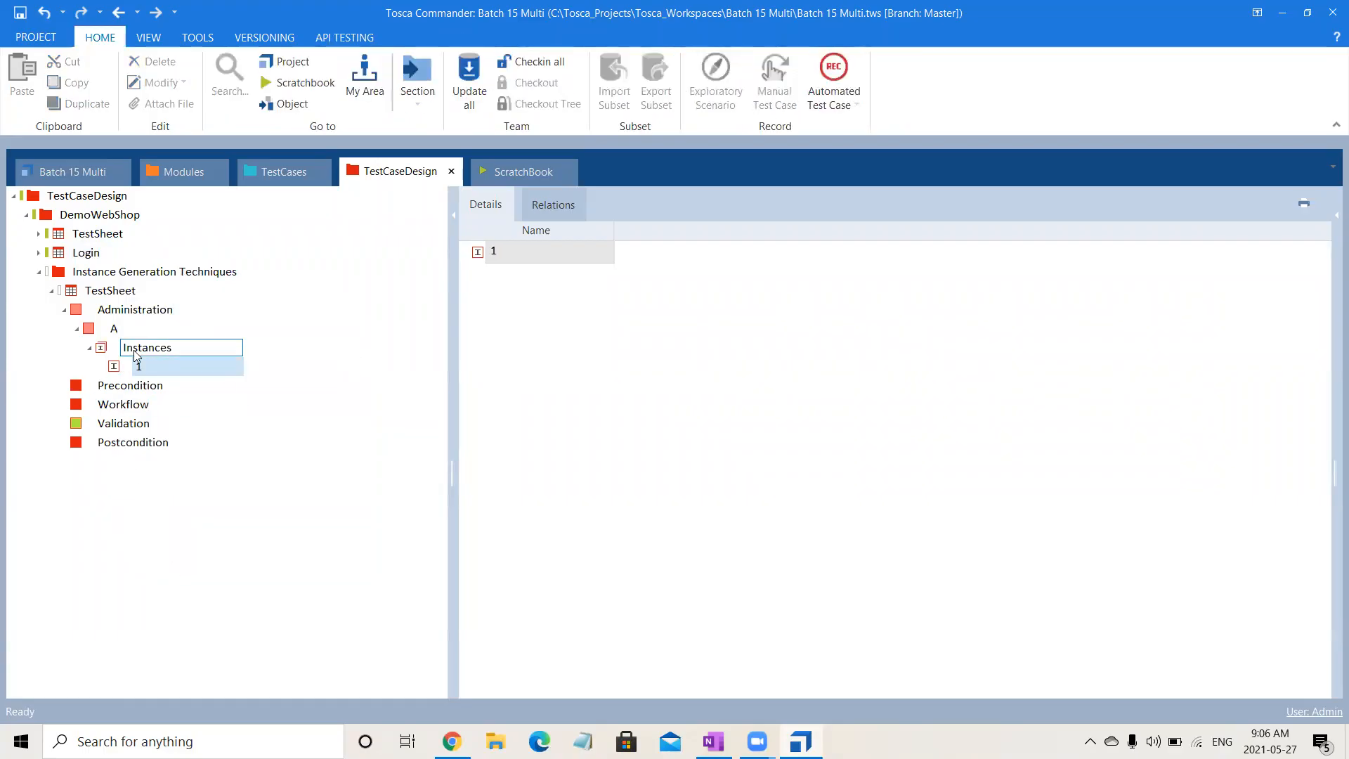
right_click(138, 354)
left_click(152, 332)
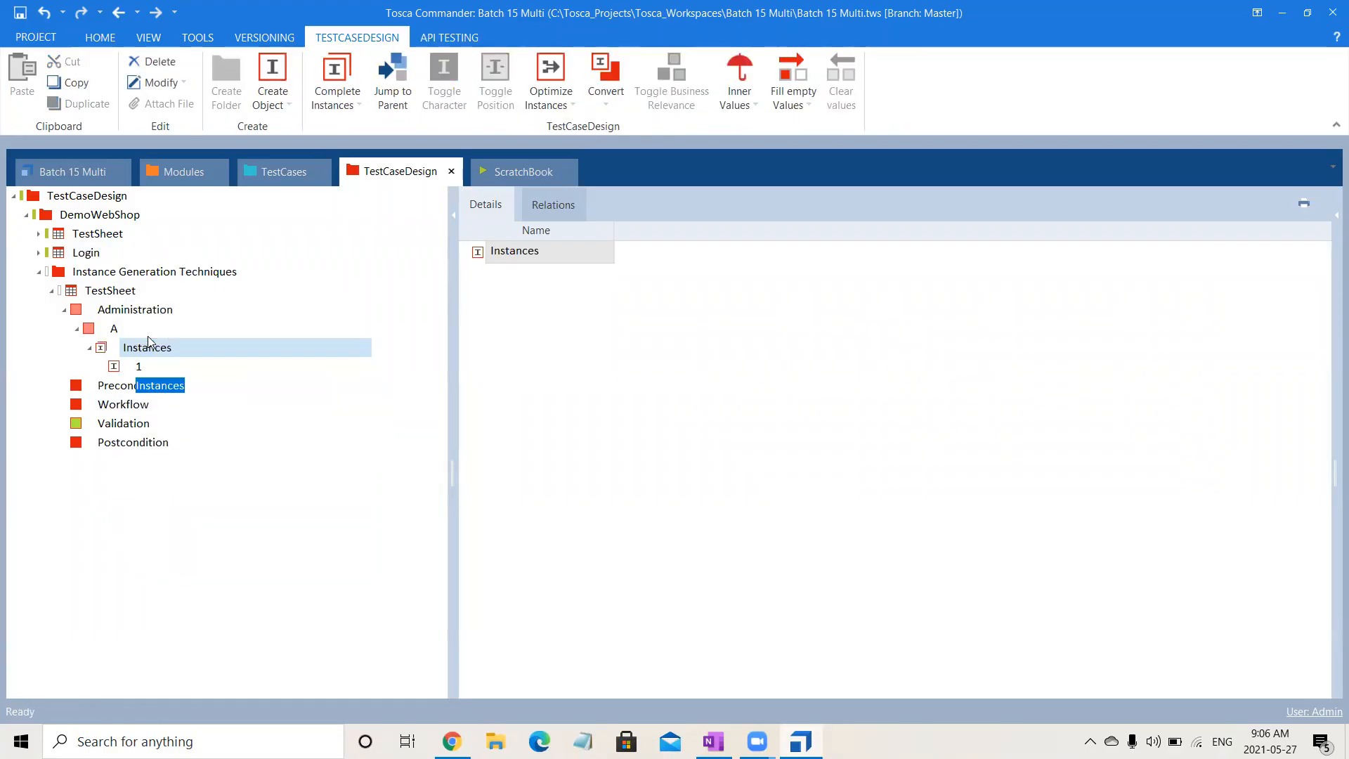
type("2")
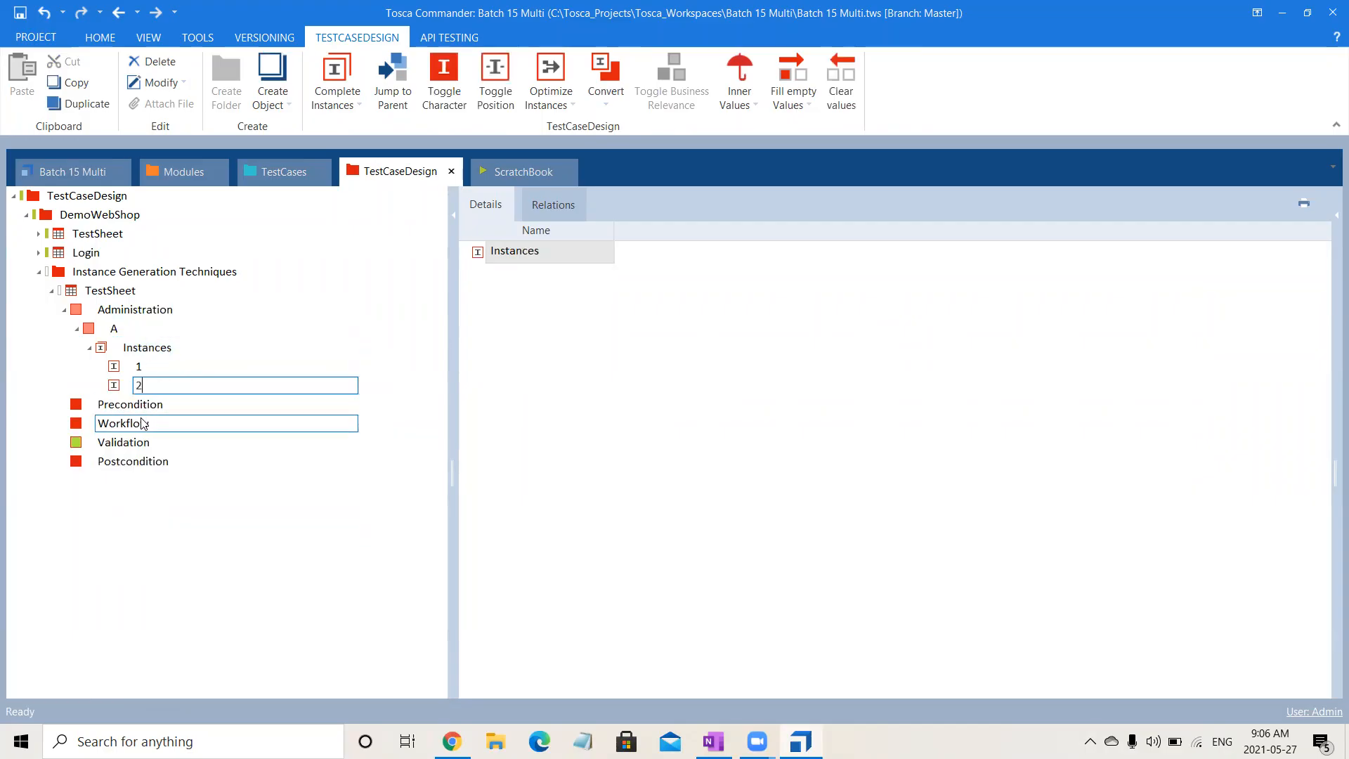
left_click(142, 624)
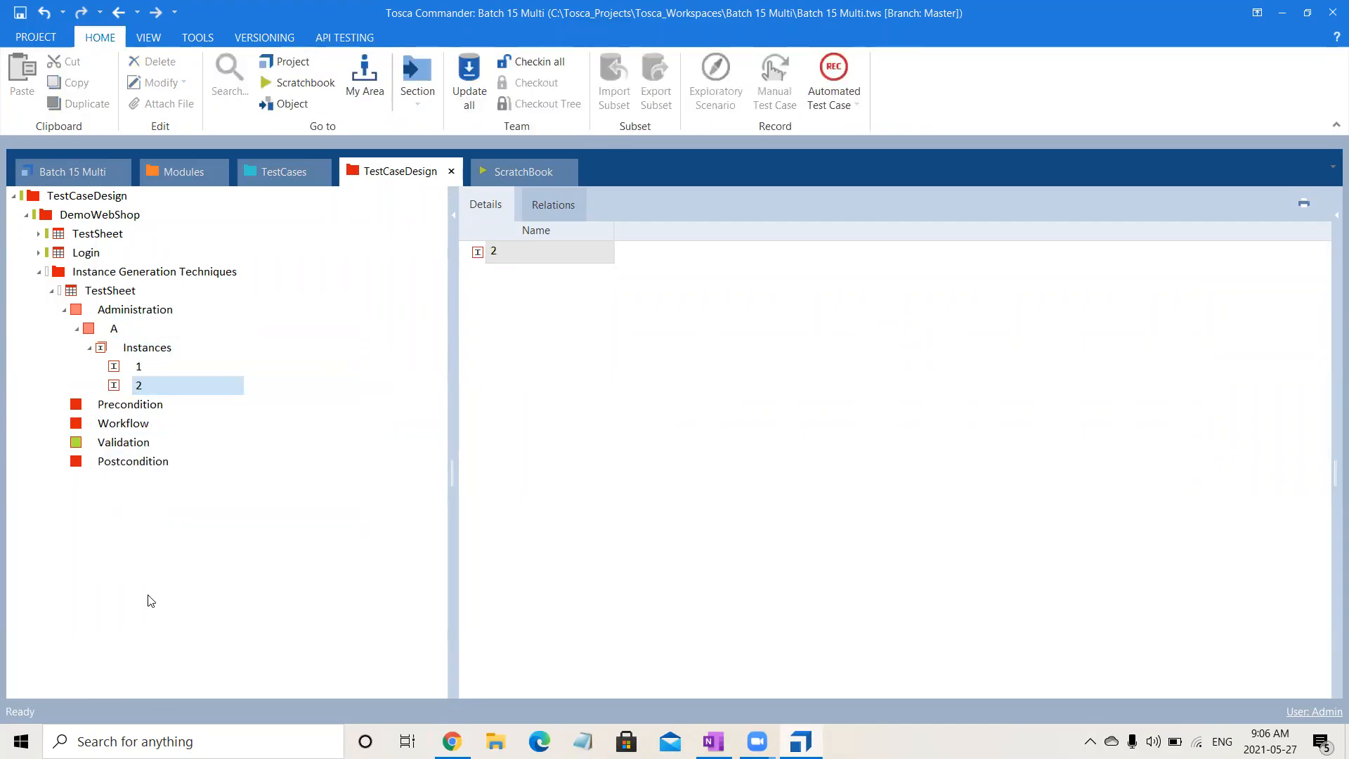
right_click(156, 352)
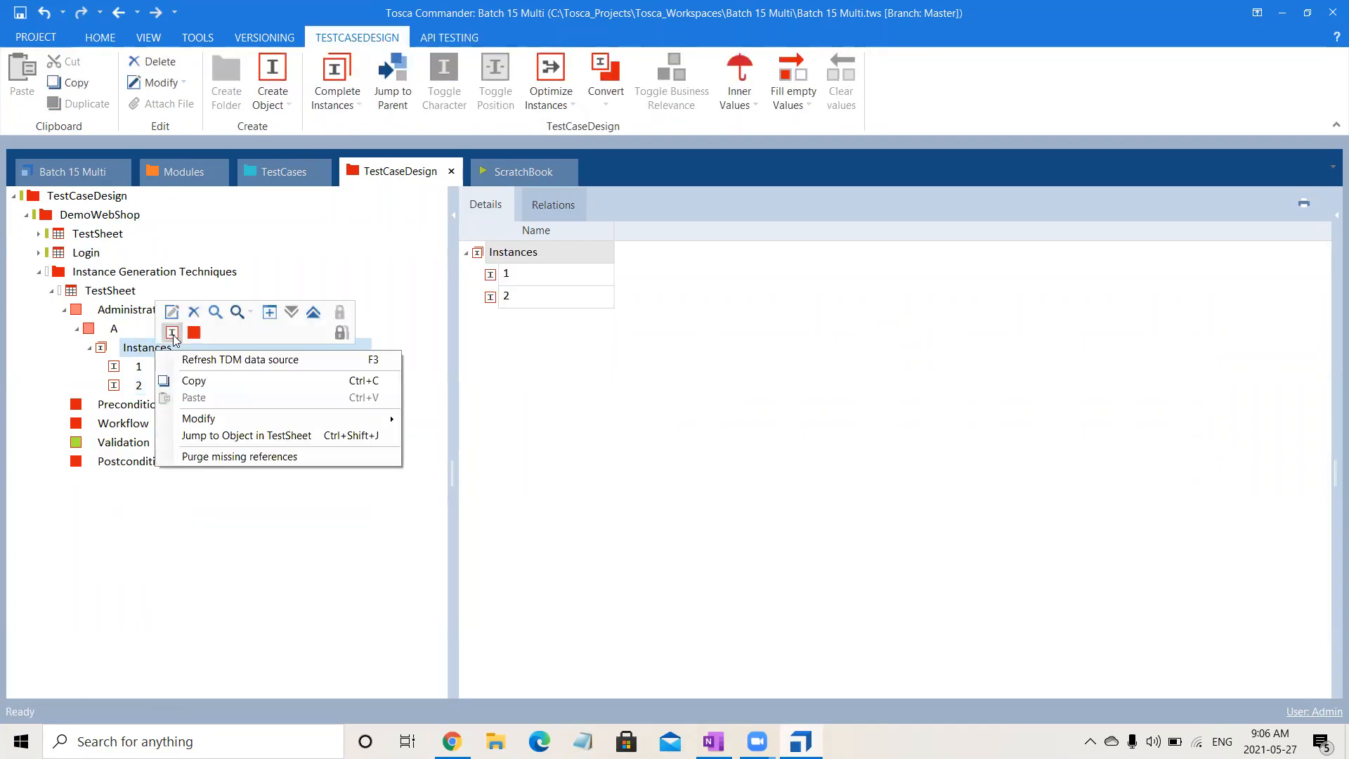
left_click(172, 331)
type("3")
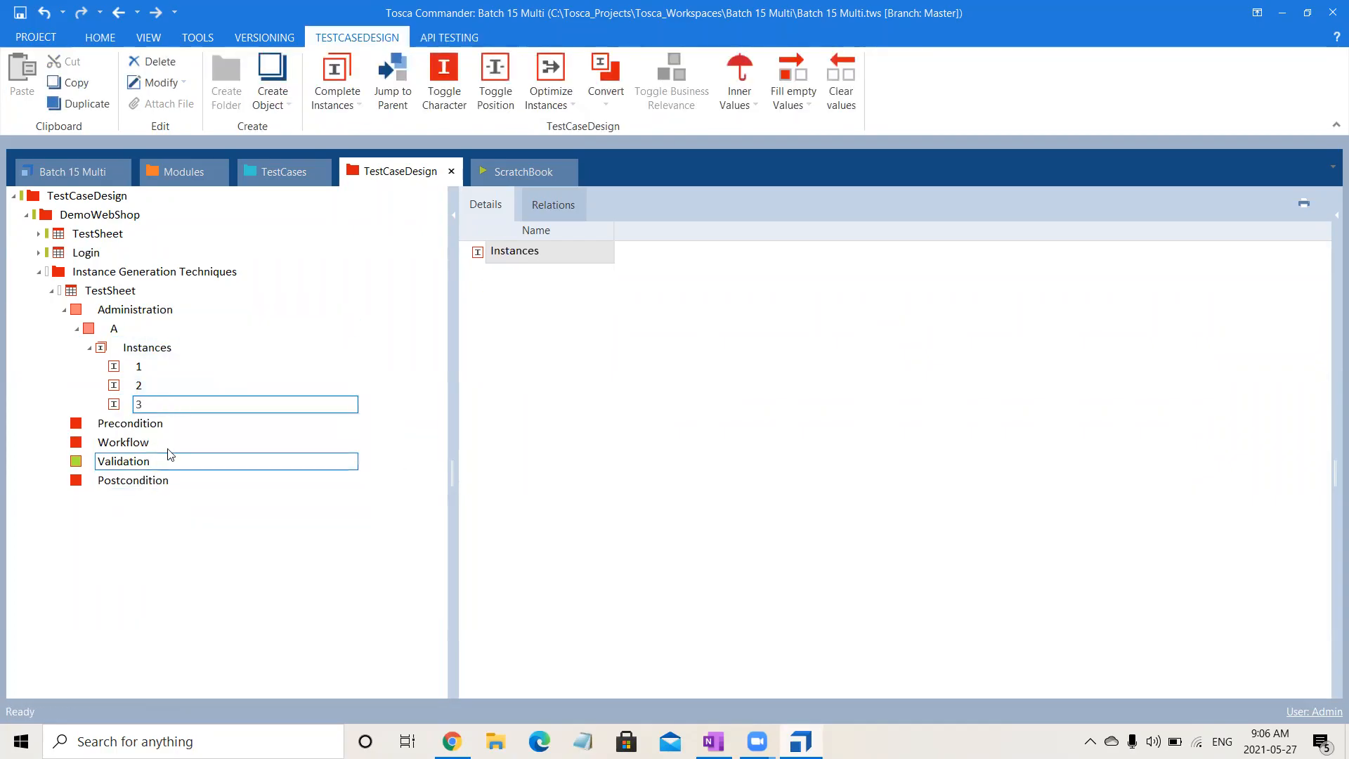
left_click(148, 426)
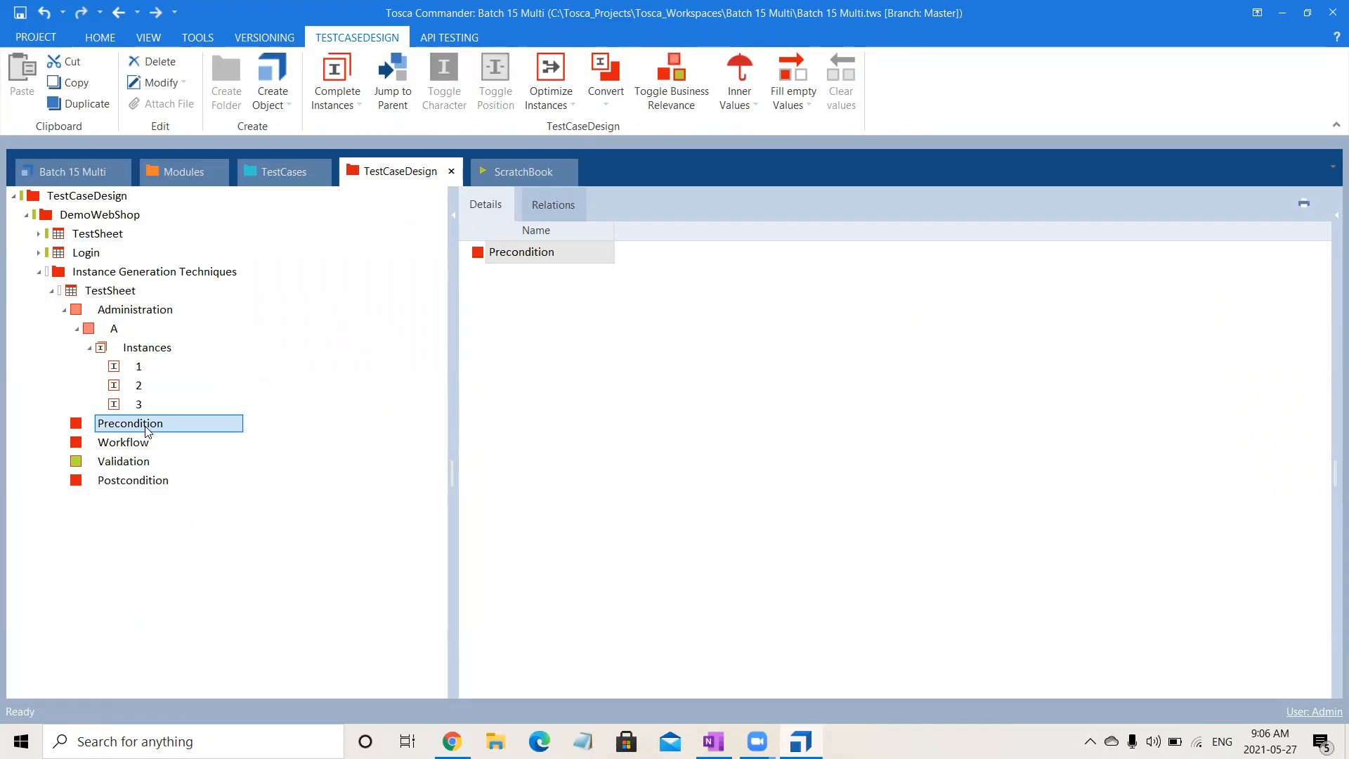
left_click(127, 329)
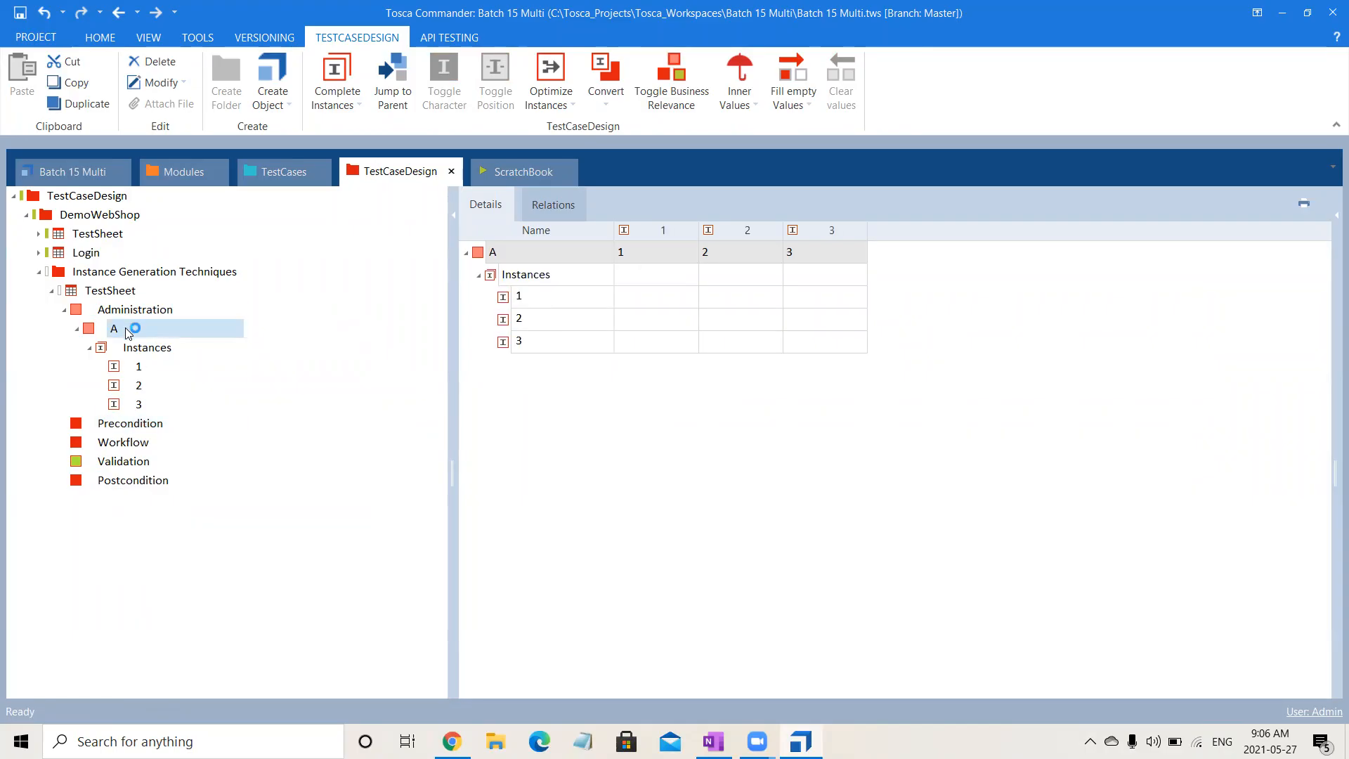
- Create an attribute named B under Precondition
right_click(132, 424)
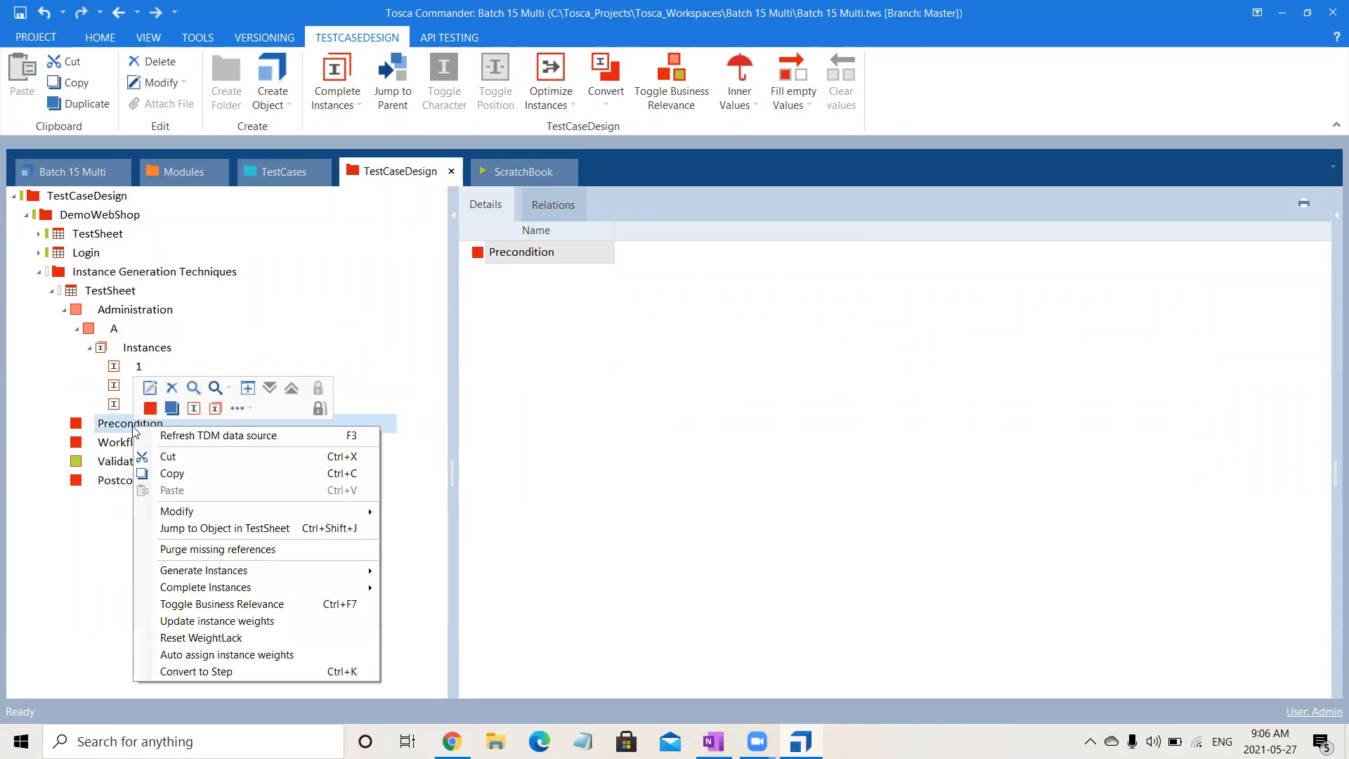
left_click(172, 408)
type("B")
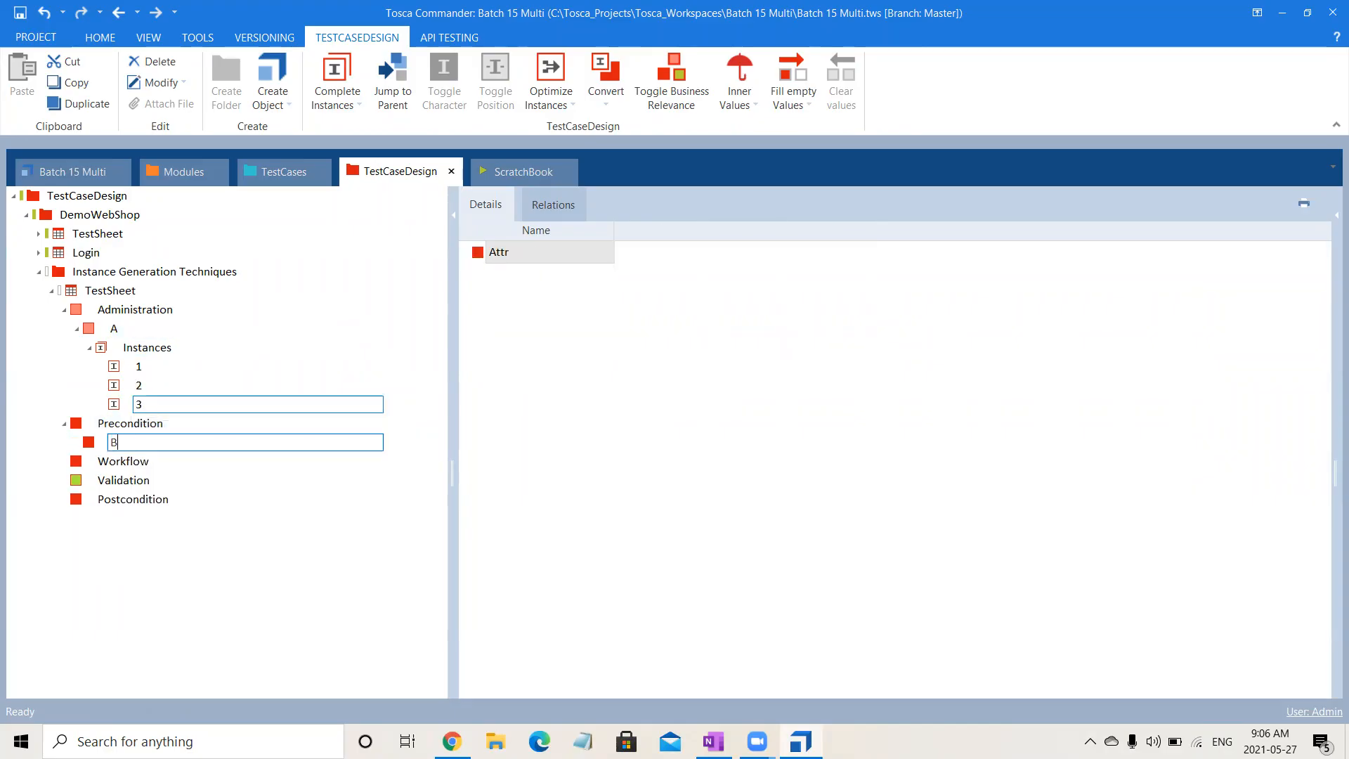
key("Return")
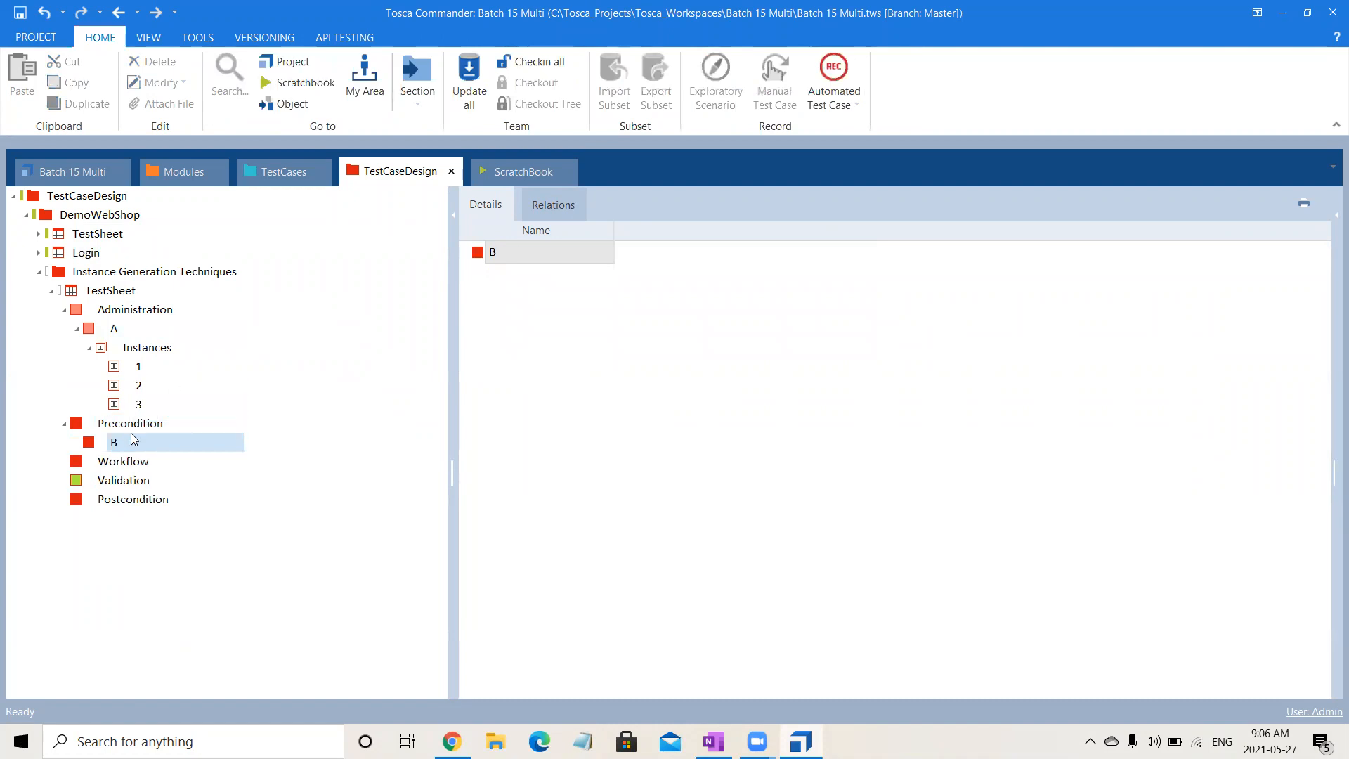
- Copy instances 1, 2 and 3 of attribute A and select attribute B under Precondition
left_click(155, 366)
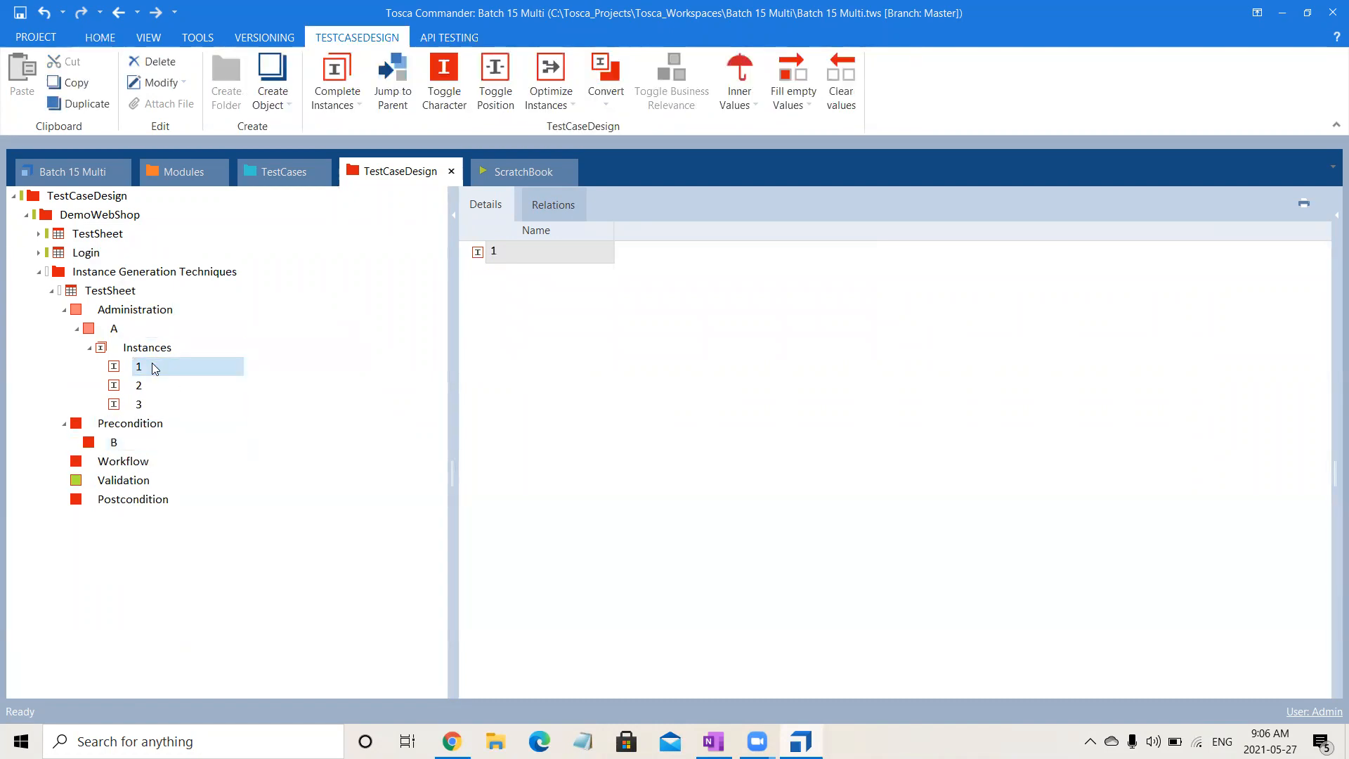
key("shift+Down")
key("shift+Down")
key("ctrl+c")
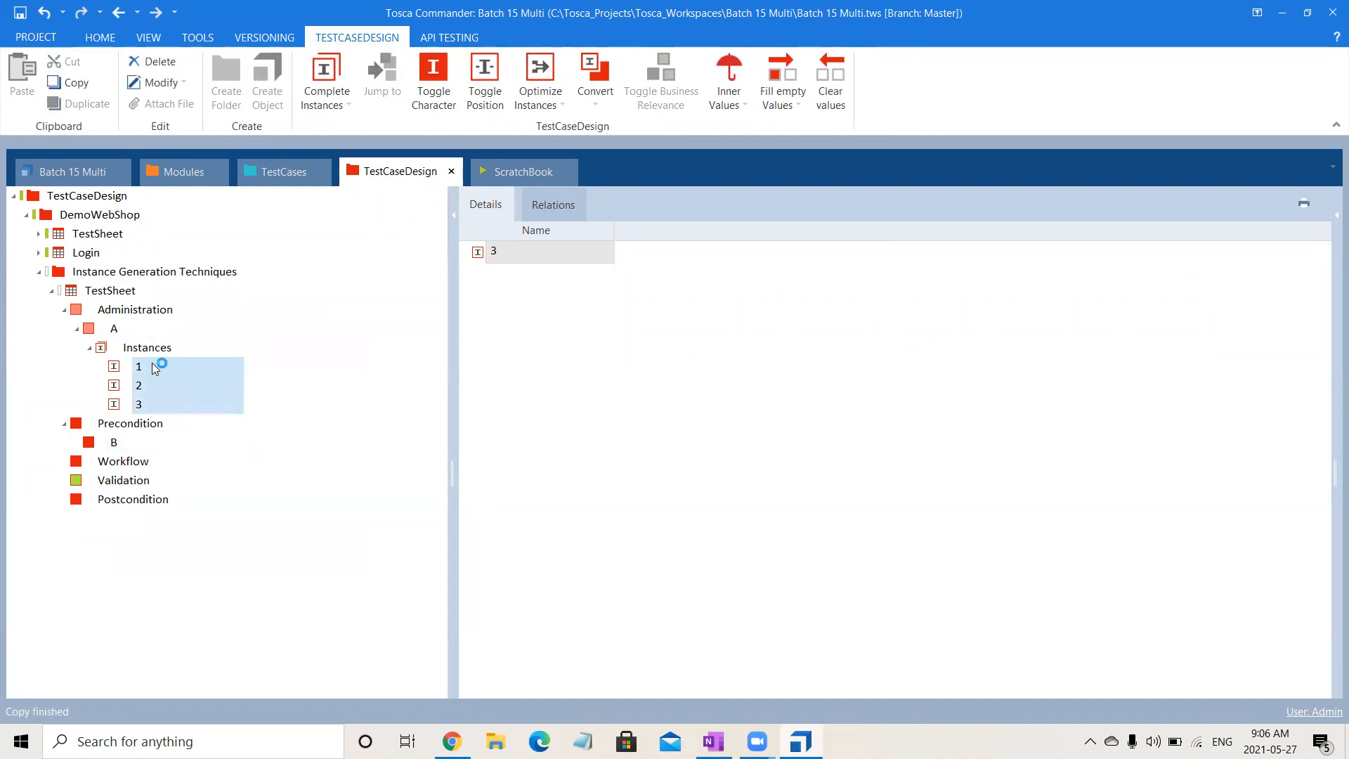
left_click(121, 440)
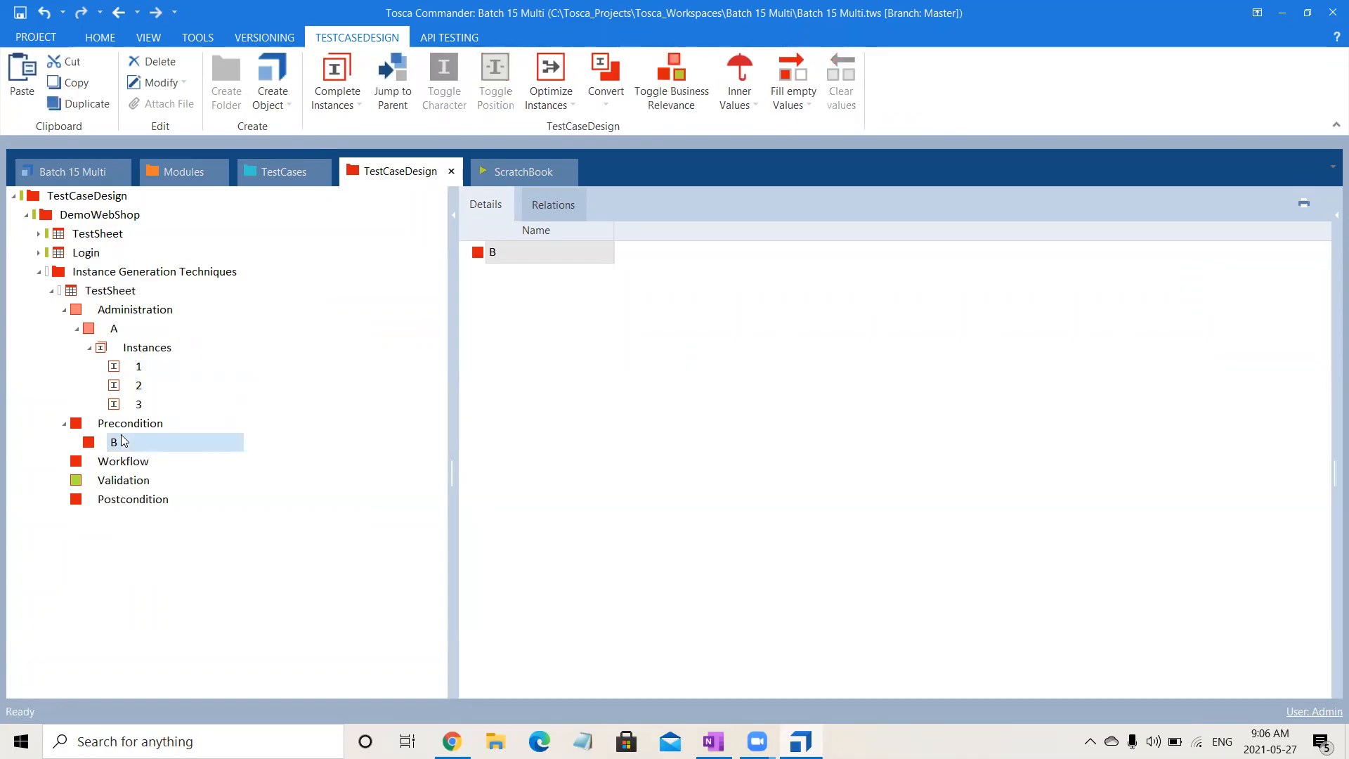
- Show the object properties beside the instance details, enlarge their area and check the Character of instance 1 of attribute A
left_click(143, 352)
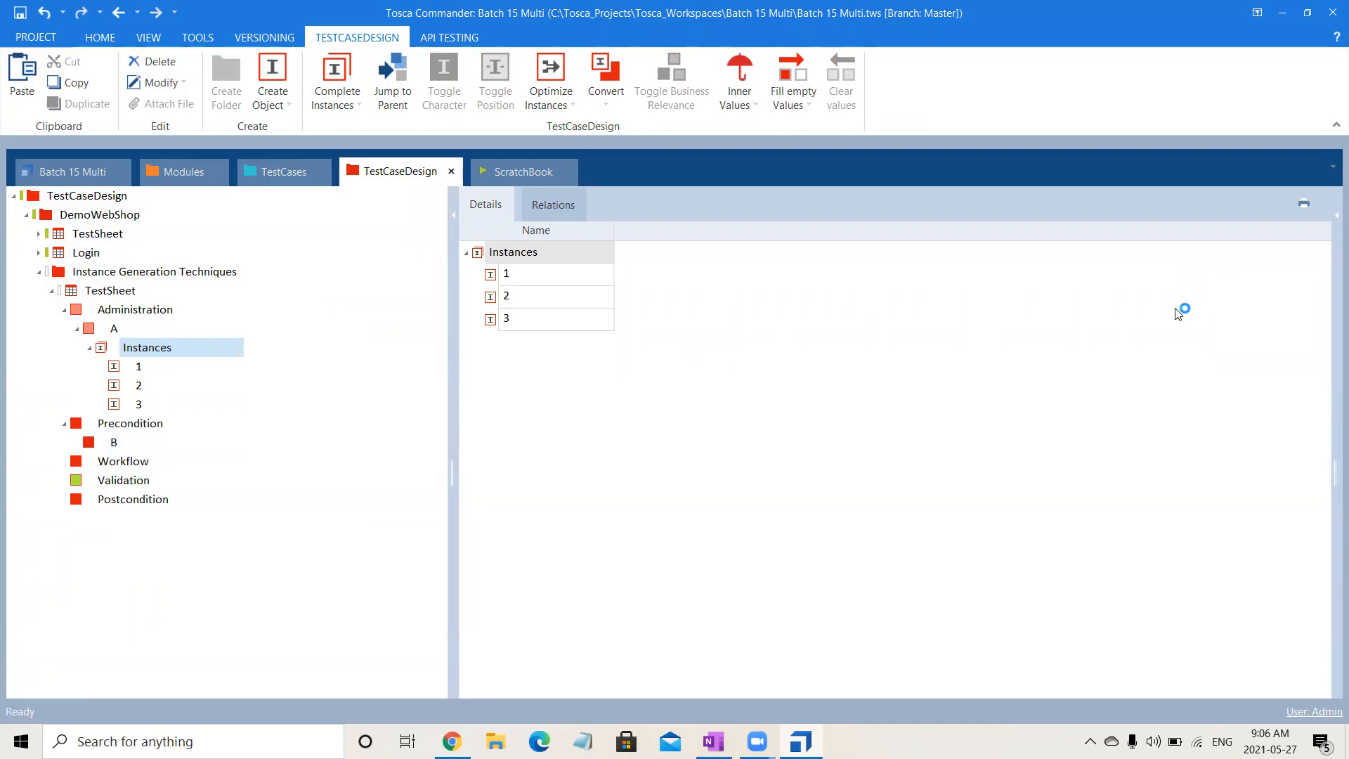
left_click(1328, 209)
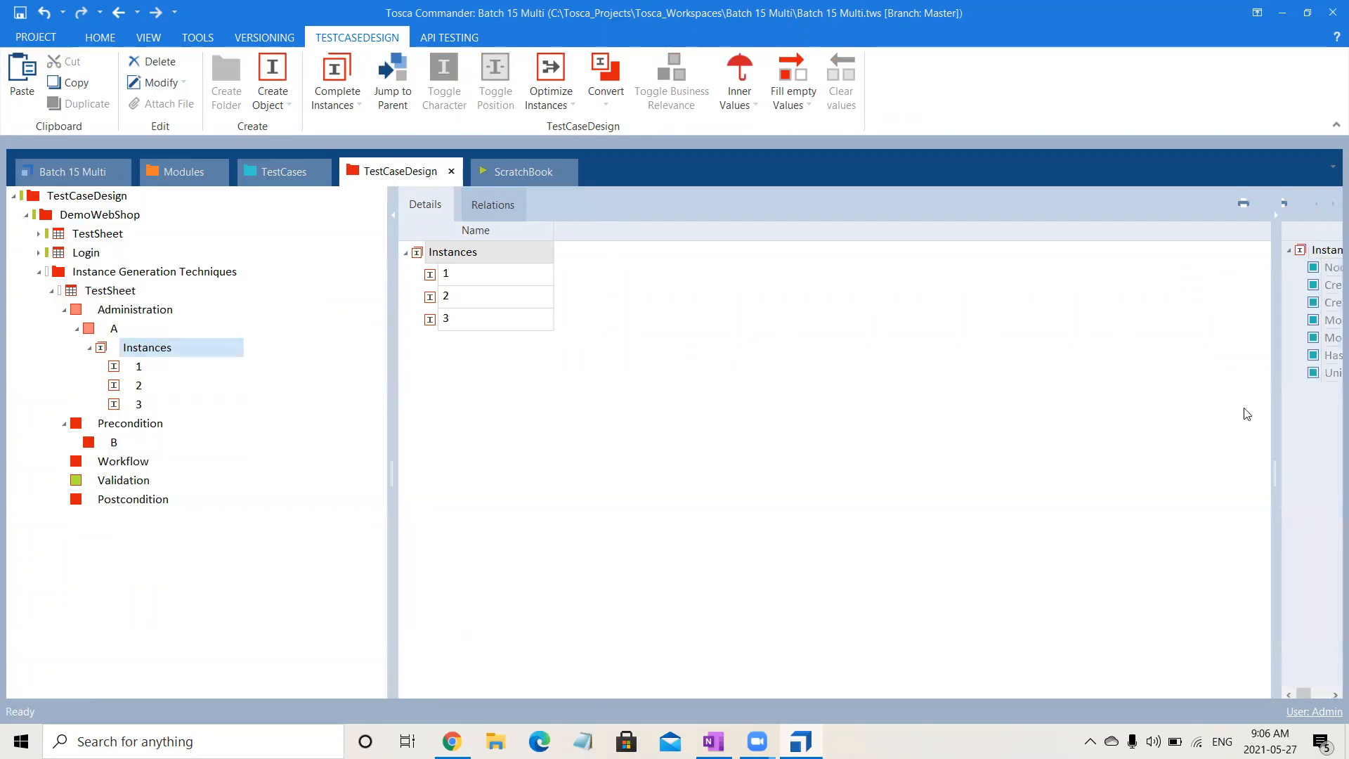
left_click_drag(1274, 424, 876, 452)
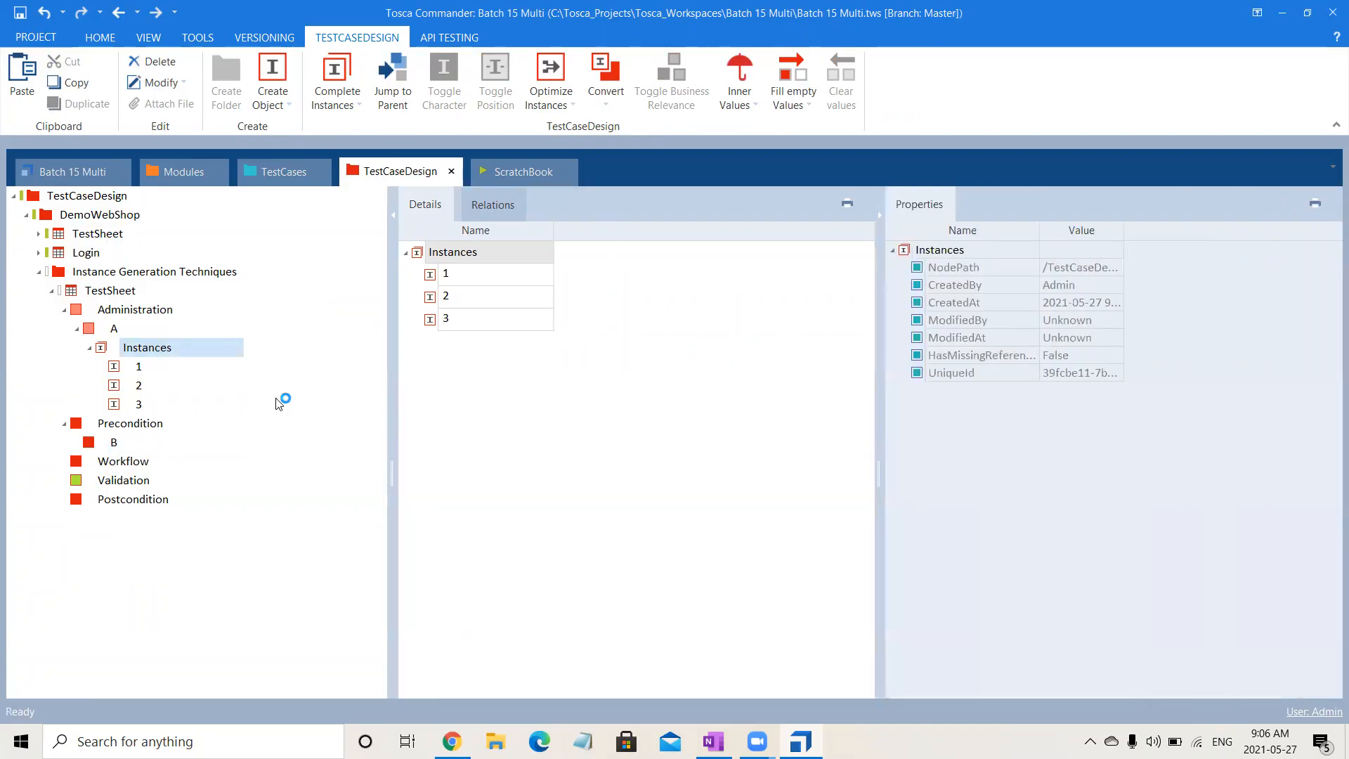
left_click(132, 368)
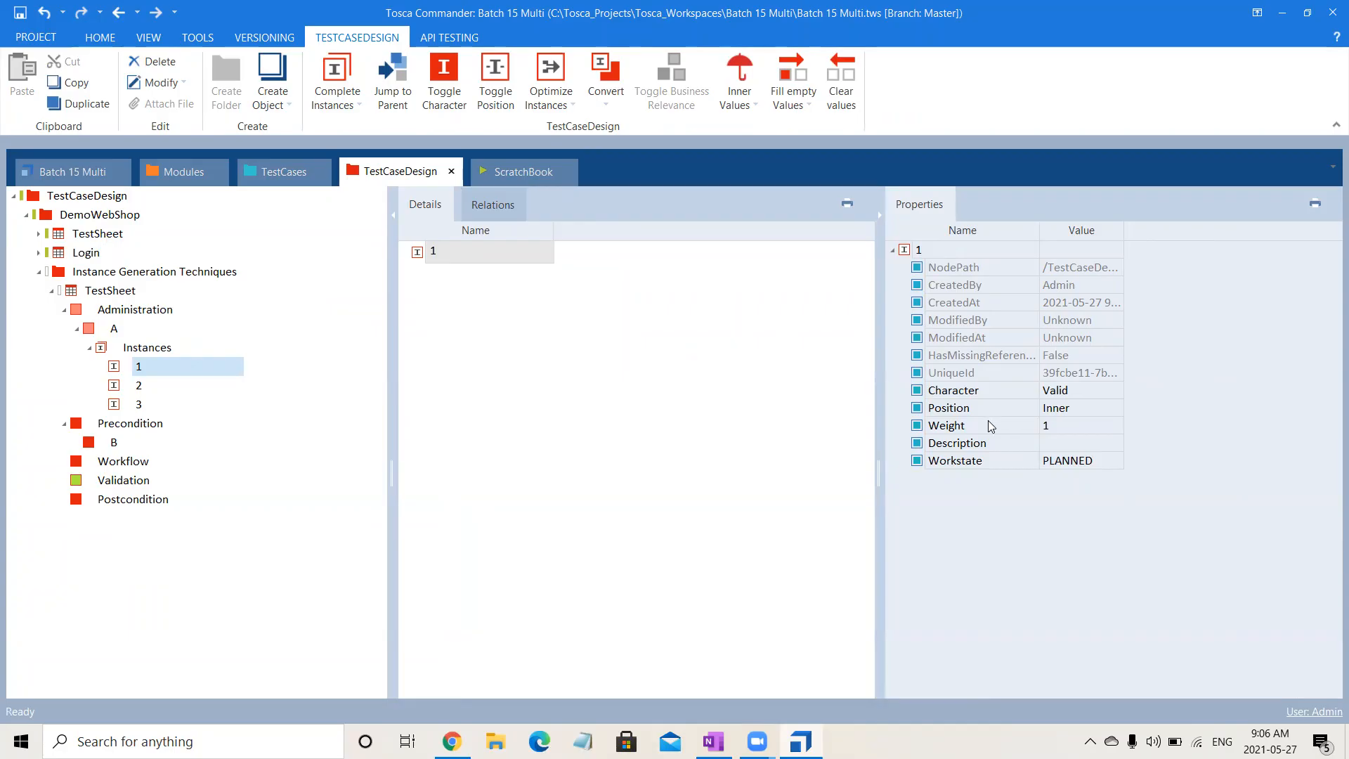
left_click(1079, 388)
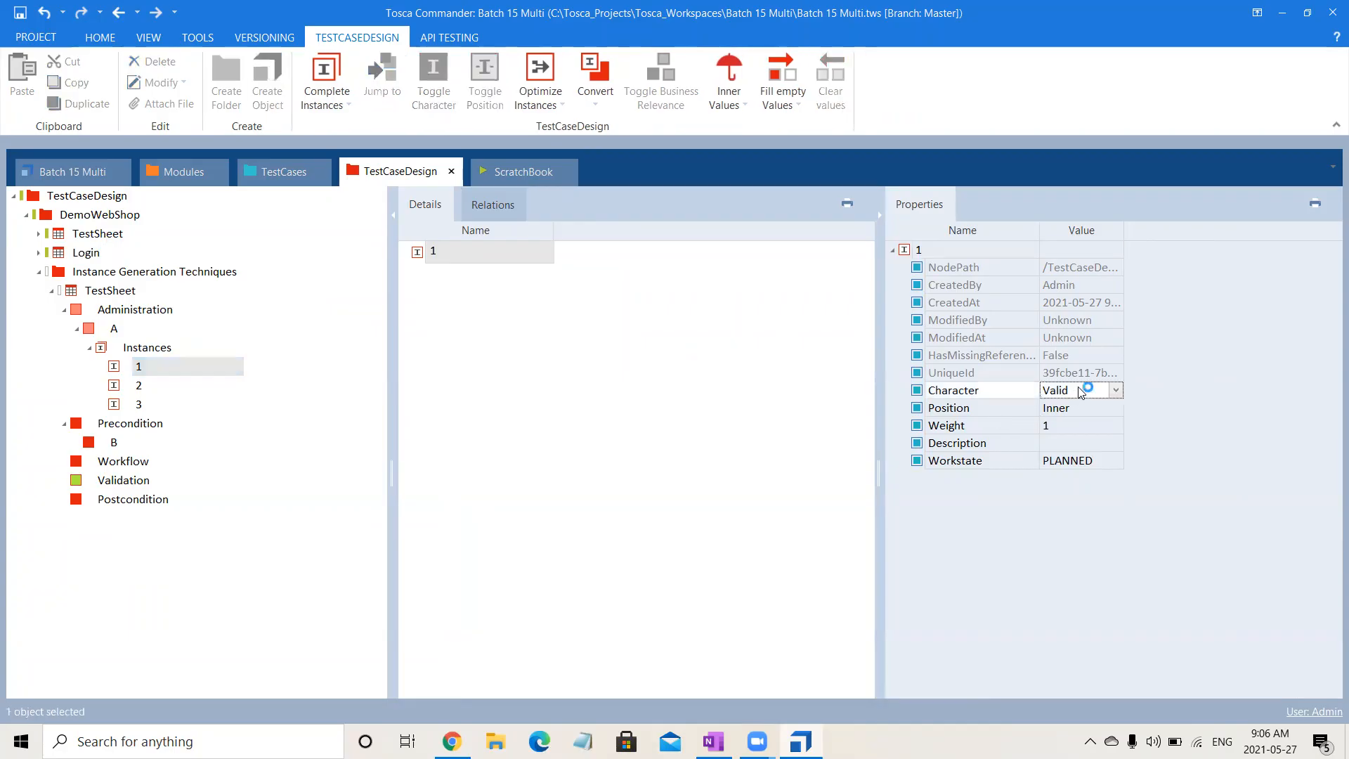
- Set the Character of instance 2 of attribute A to Invalid
left_click(156, 387)
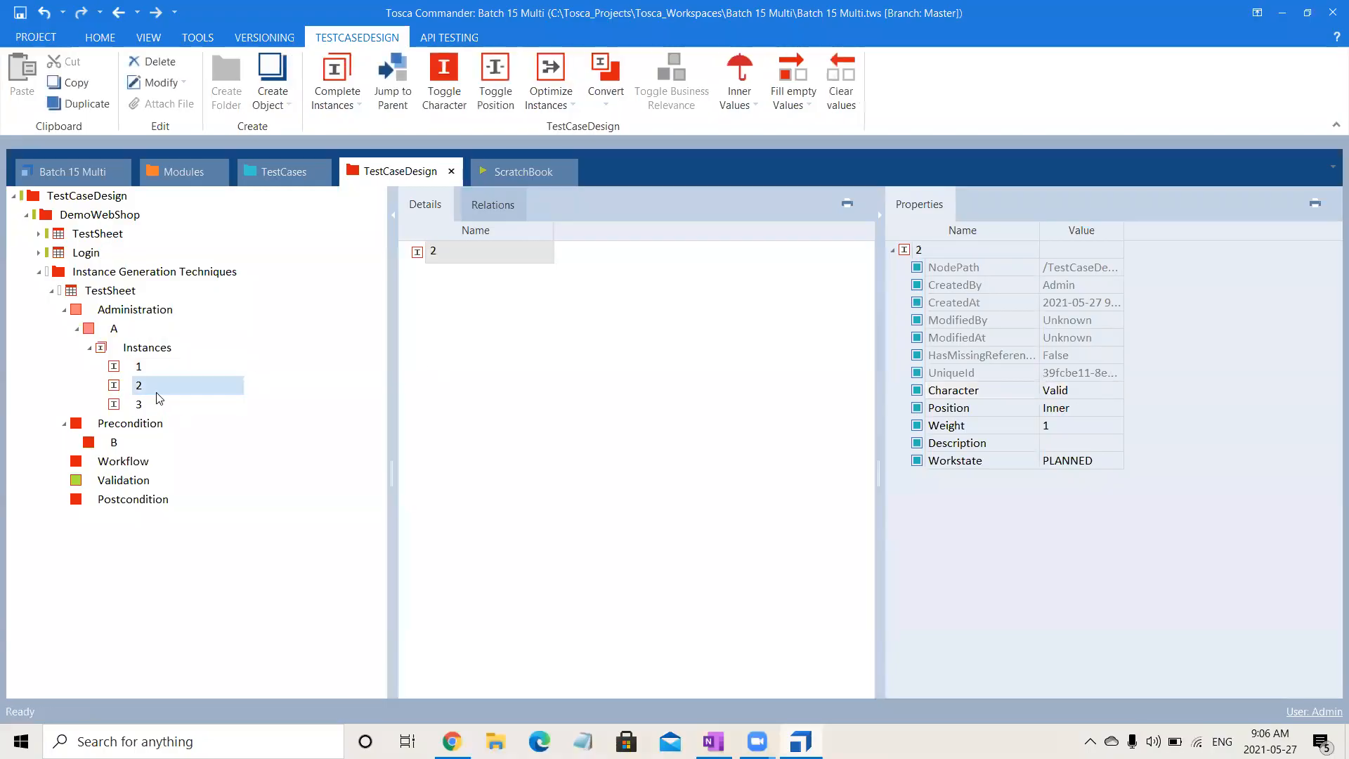
left_click(1085, 391)
left_click(1115, 391)
left_click(1097, 420)
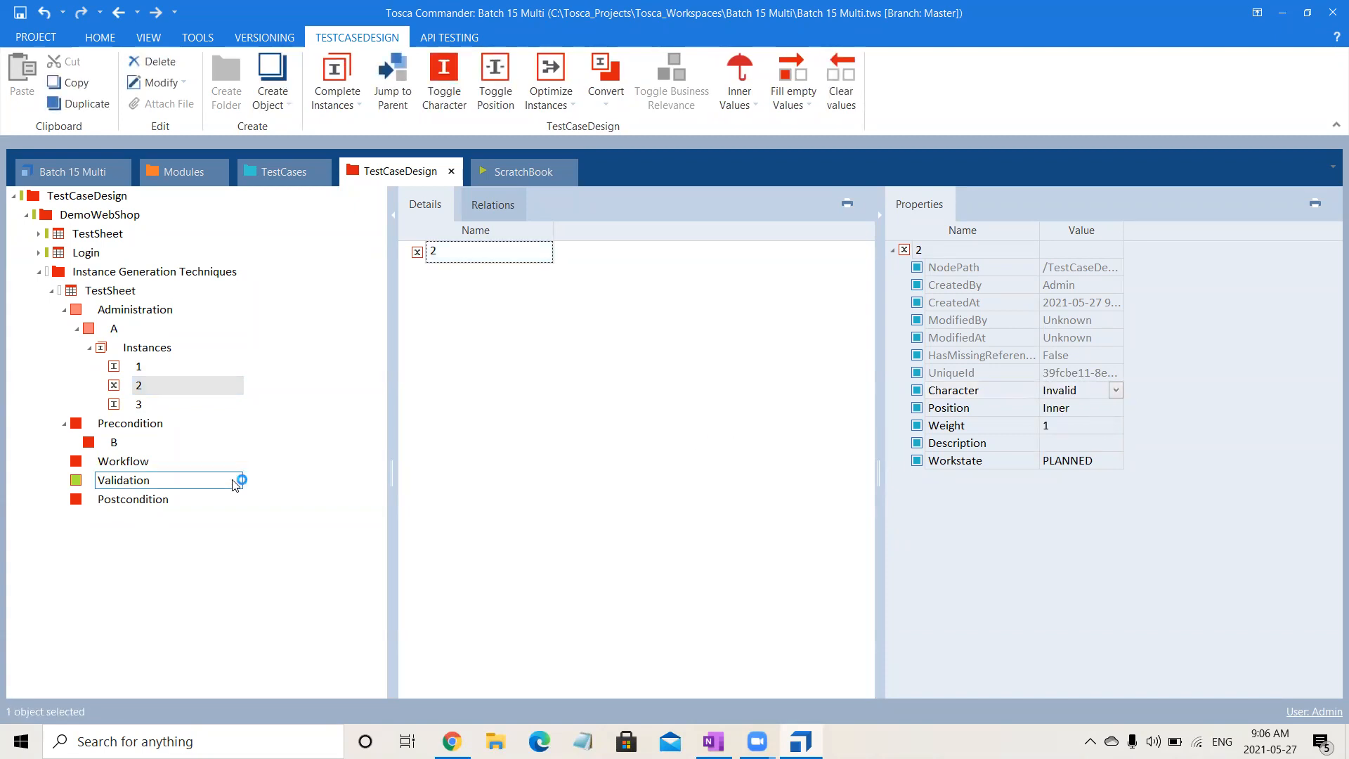
- Set the Character of instance 3 of attribute A to StraightThrough
left_click(146, 406)
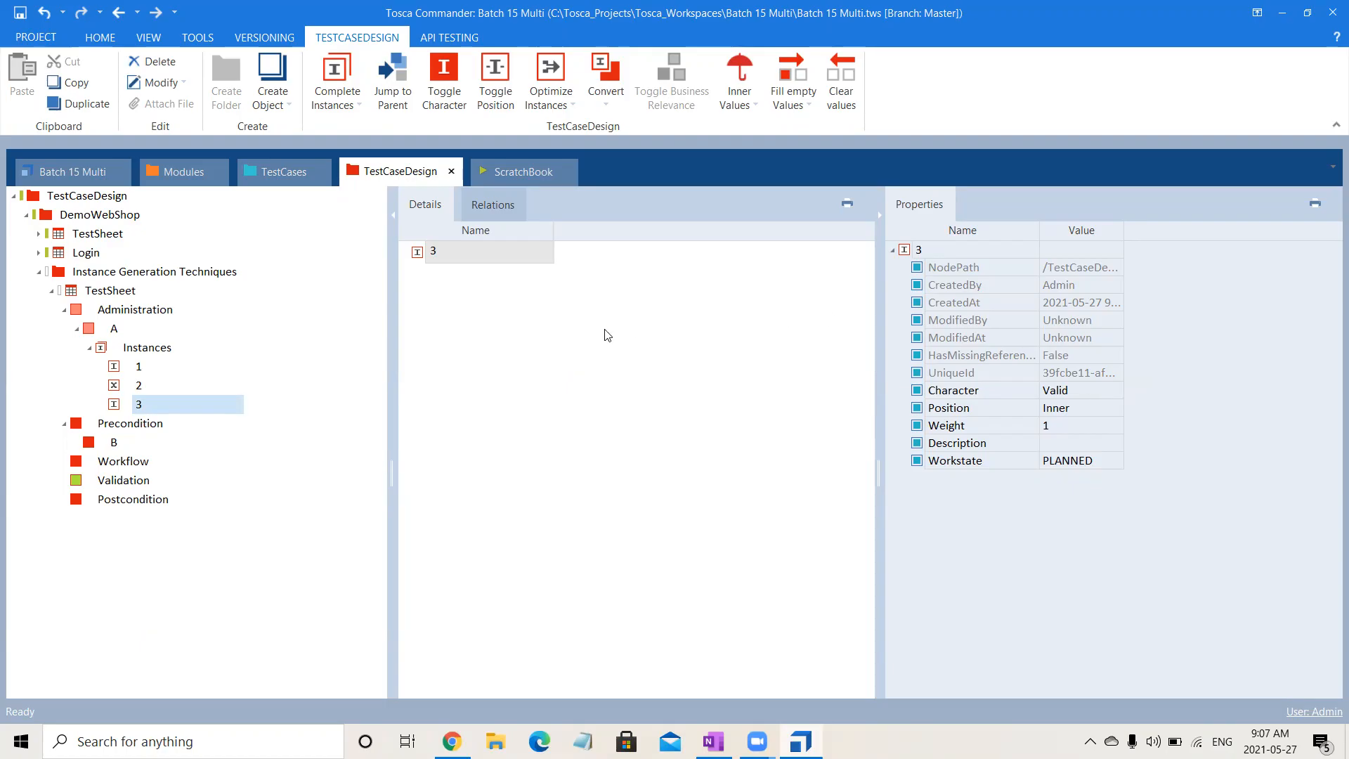
left_click(1100, 391)
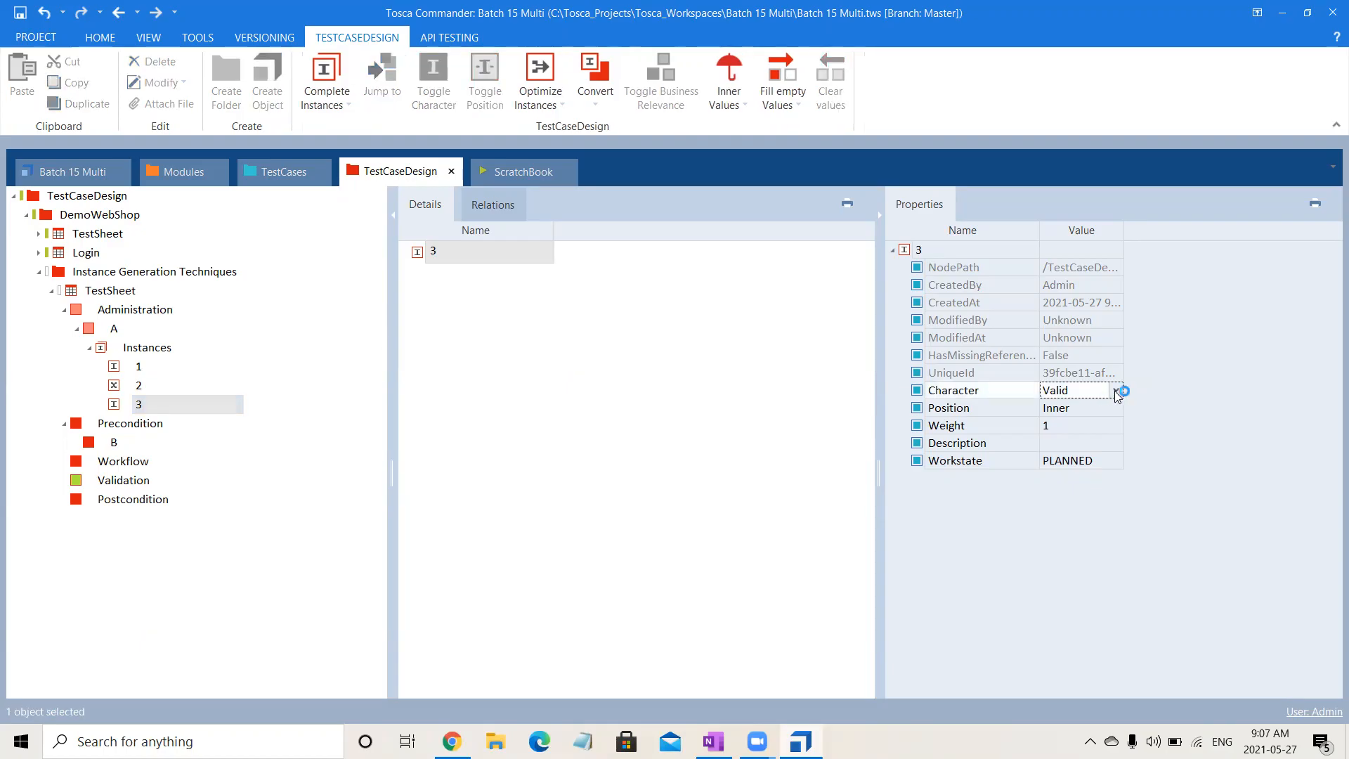
left_click(1078, 443)
left_click(759, 539)
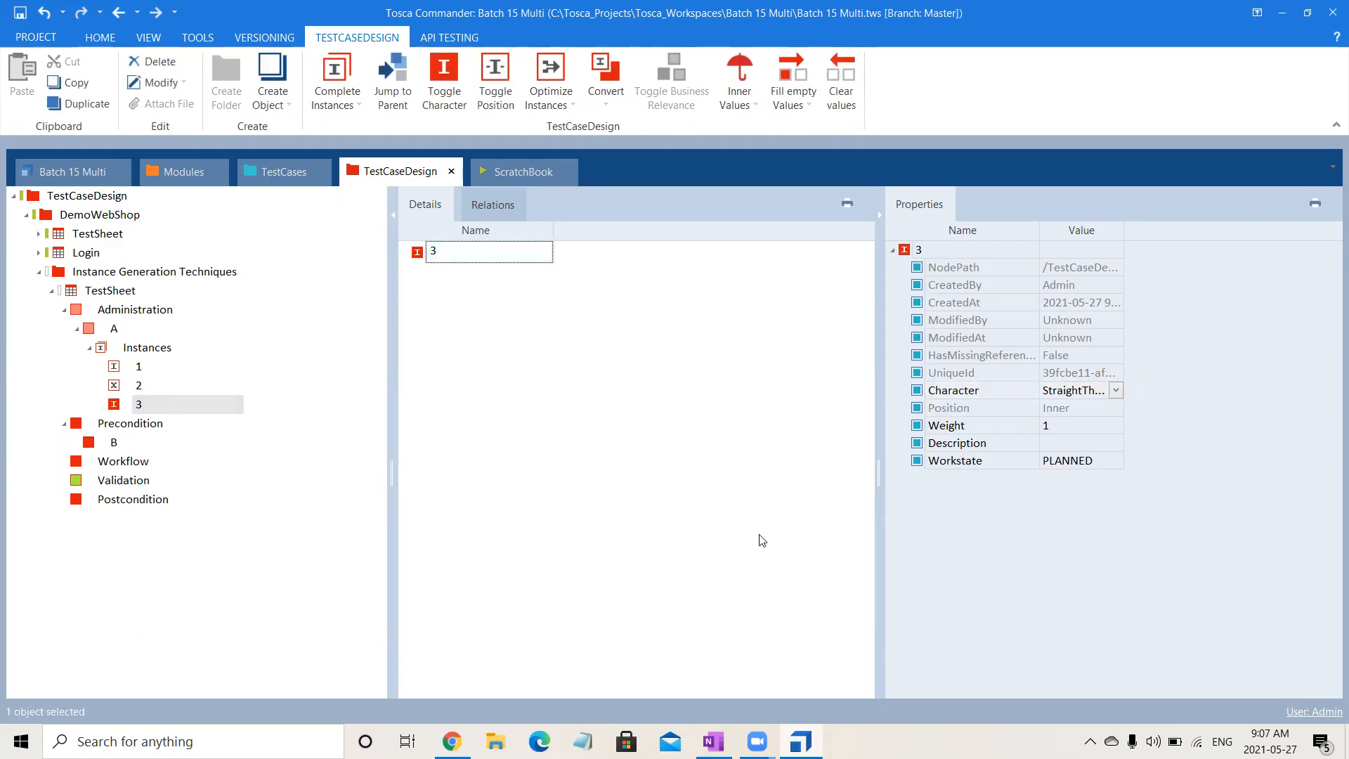
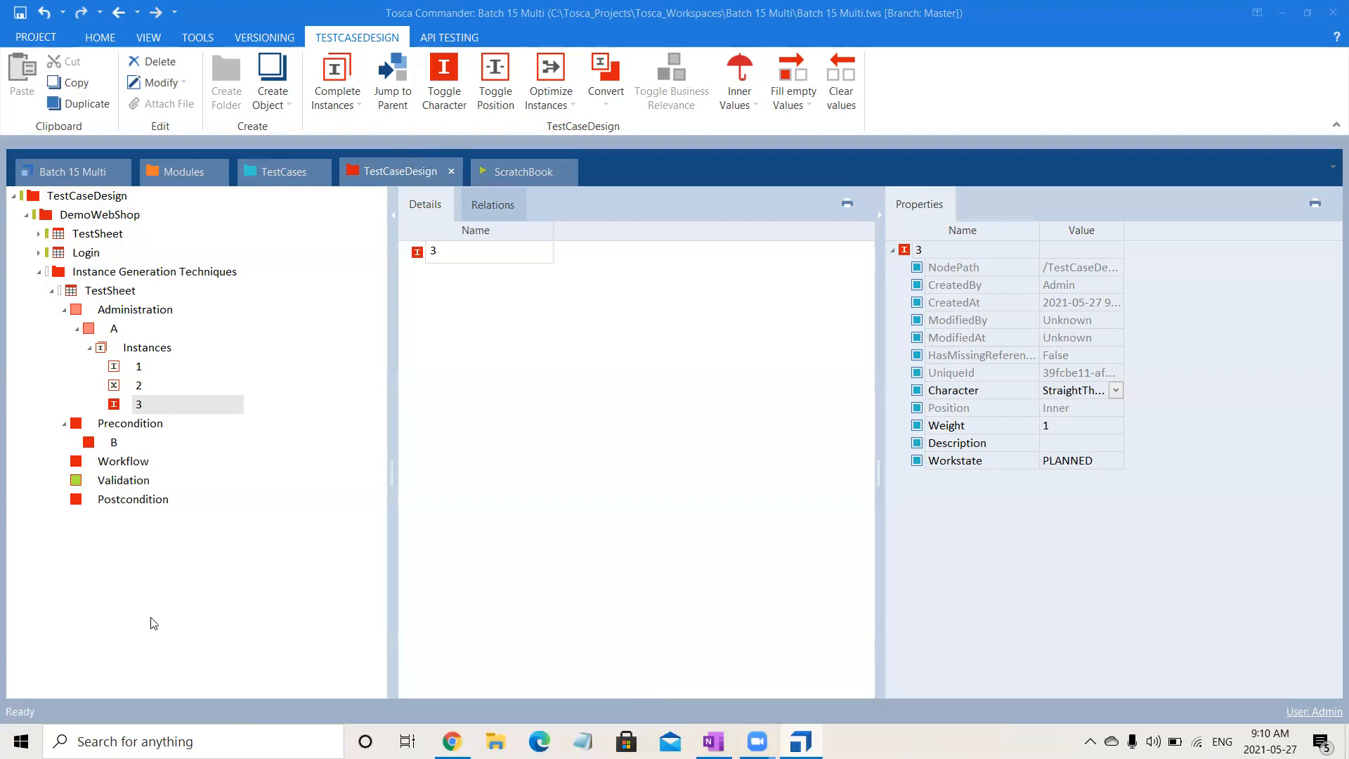
- Copy instances 1, 2 and 3 of attribute A into attribute B under Precondition and expand B
left_click(387, 535)
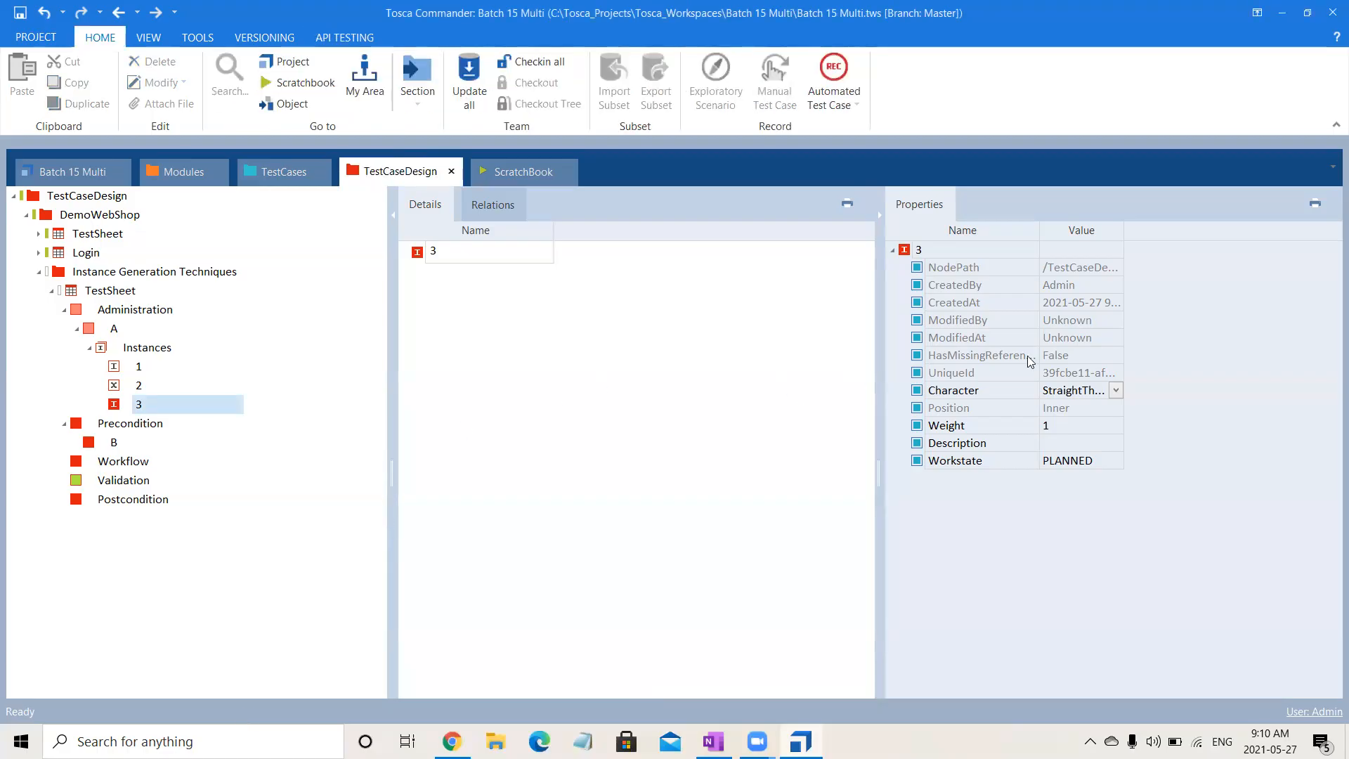
left_click(1220, 332)
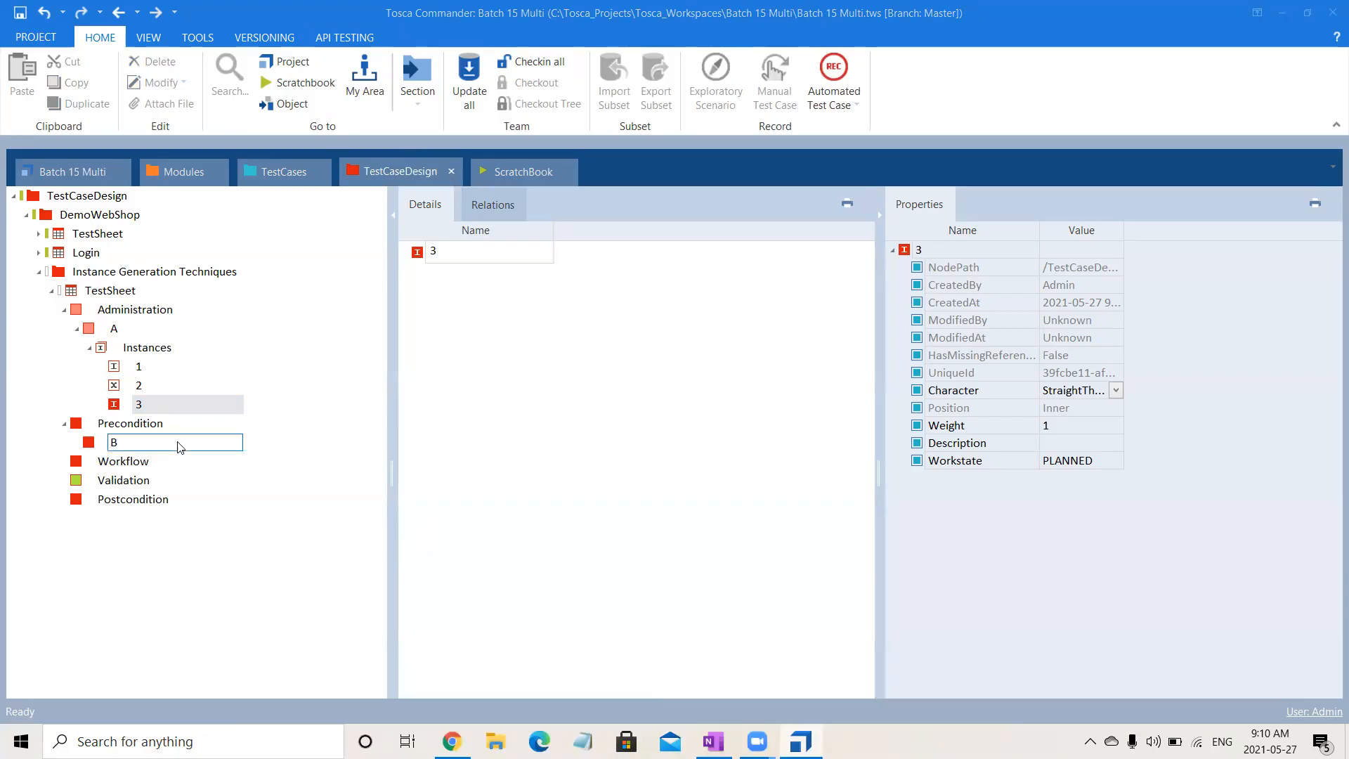
left_click(139, 372)
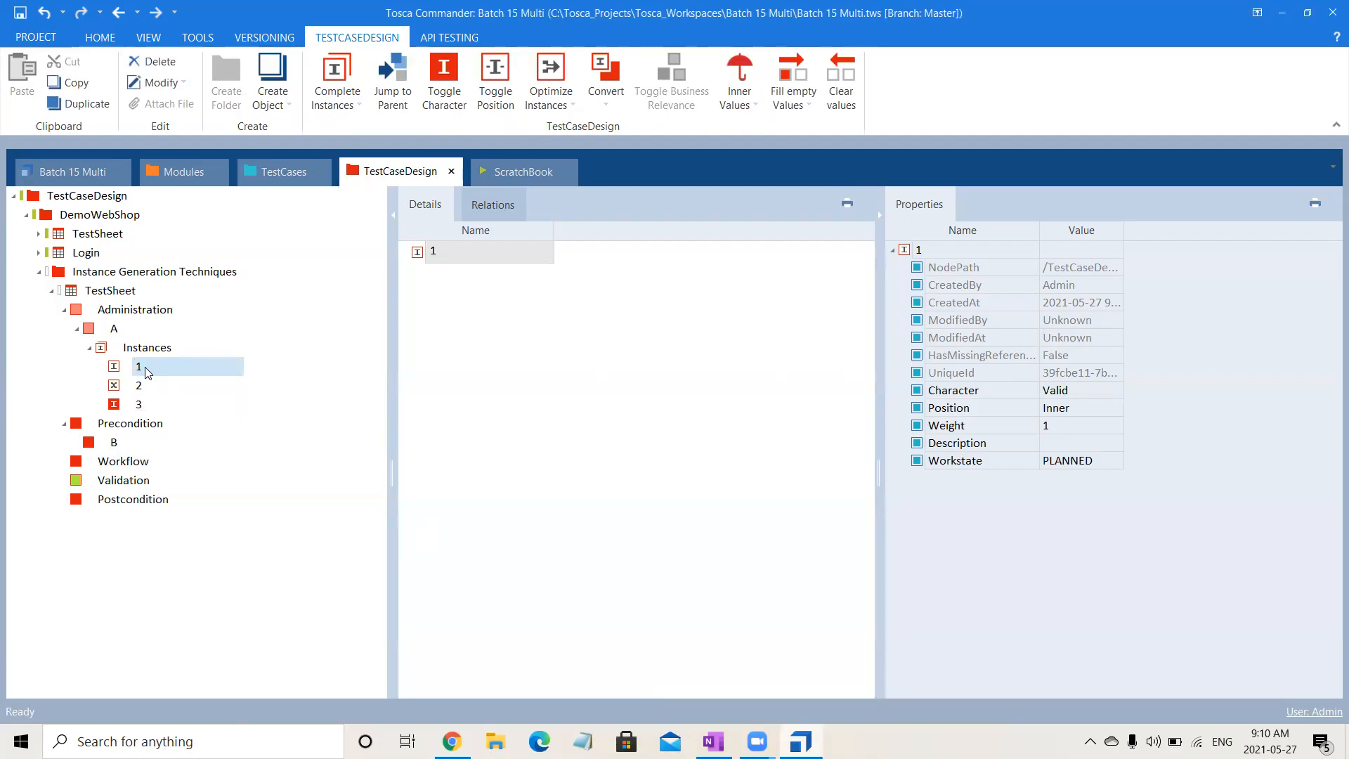
key("shift+Down")
key("shift+Down")
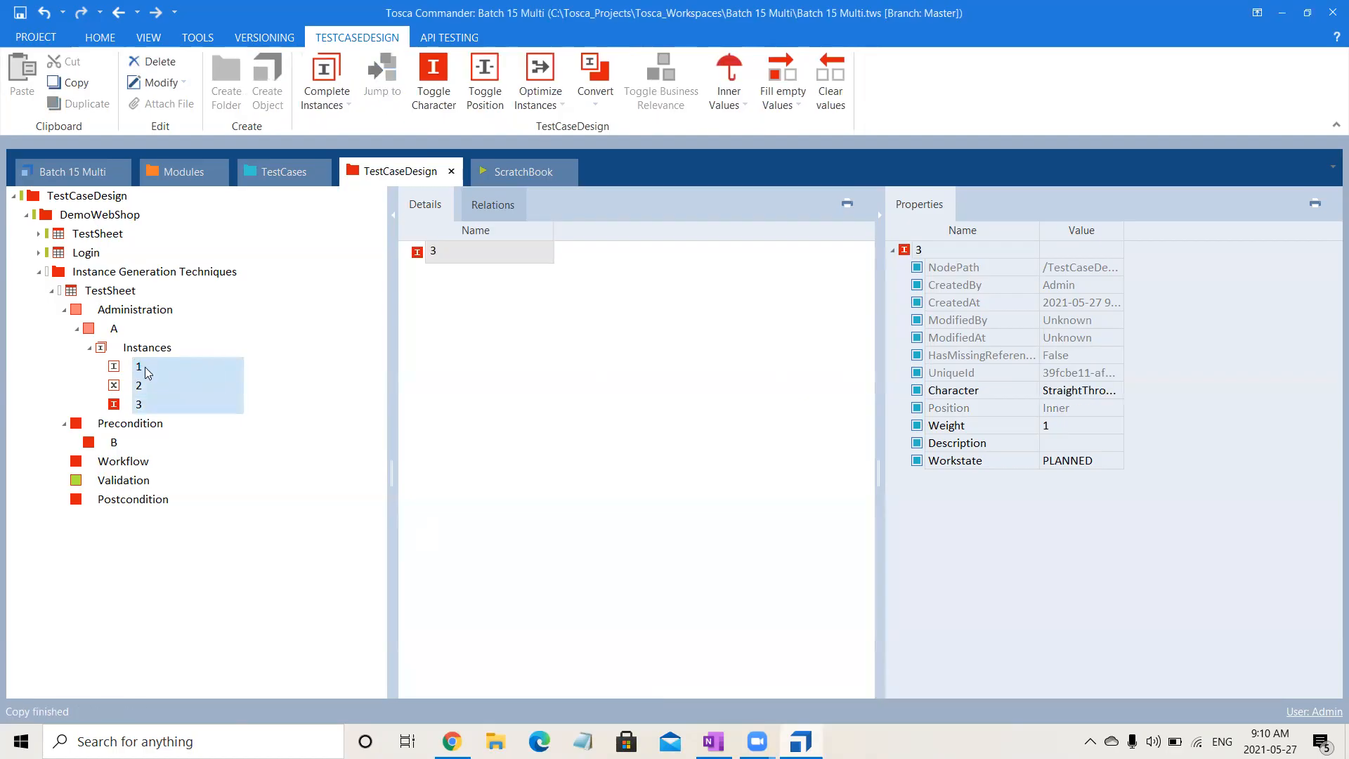
left_click(110, 444)
key("ctrl+v")
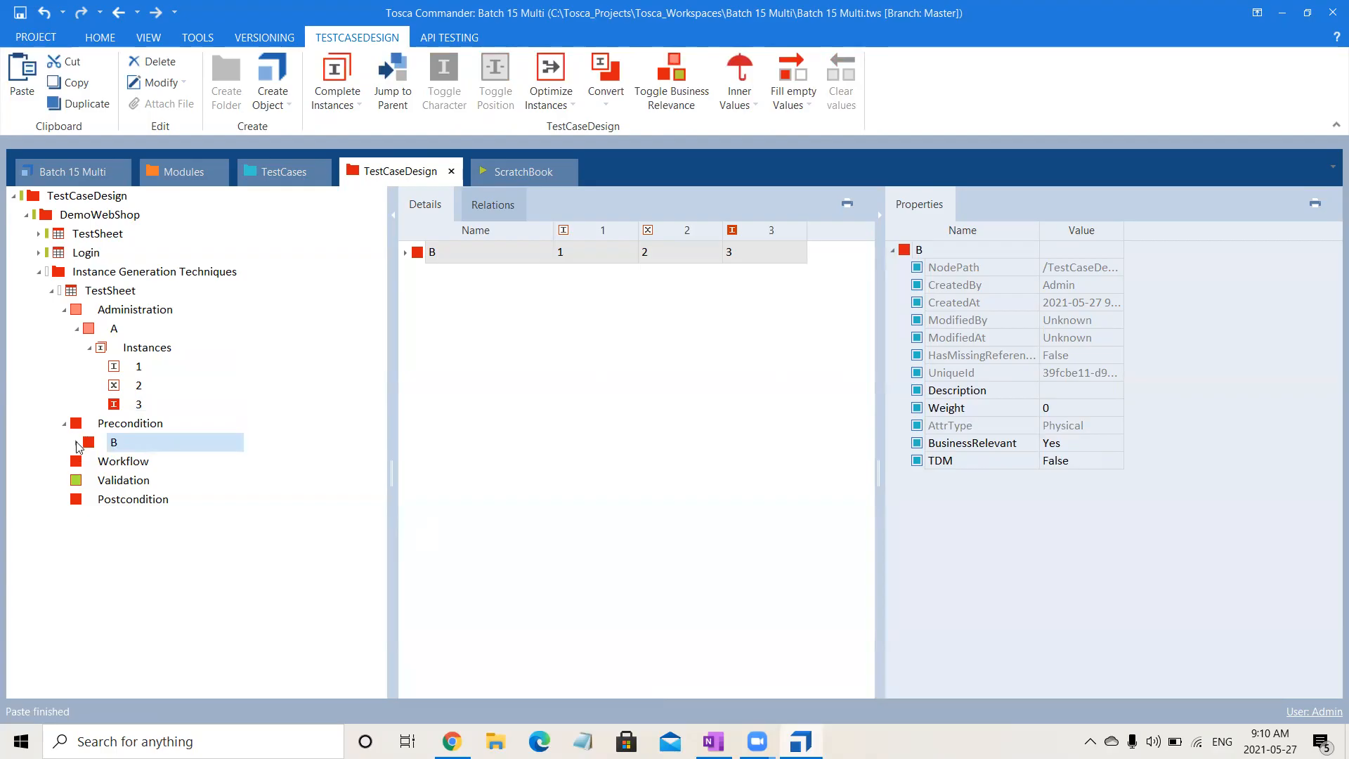
left_click(76, 442)
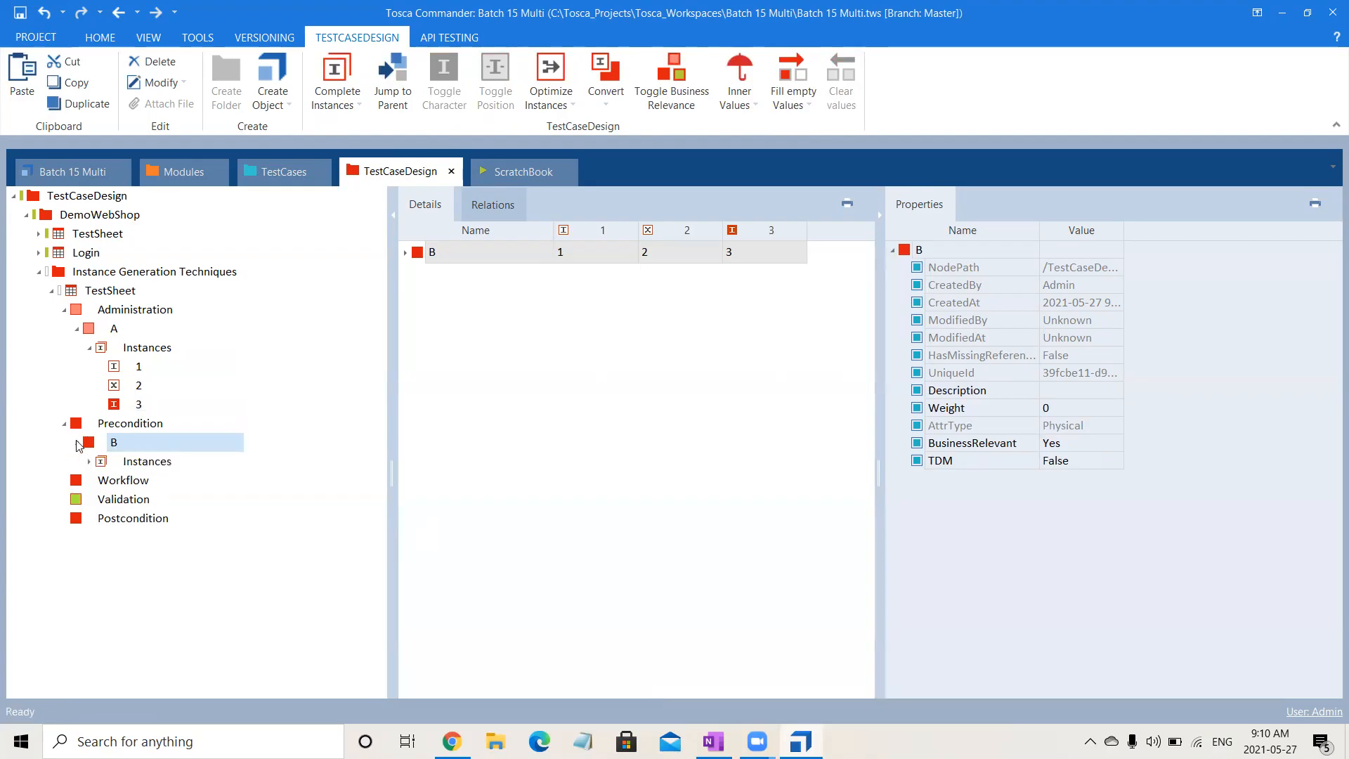
- Set the BusinessRelevant property of attribute A under Administration to No
left_click(114, 328)
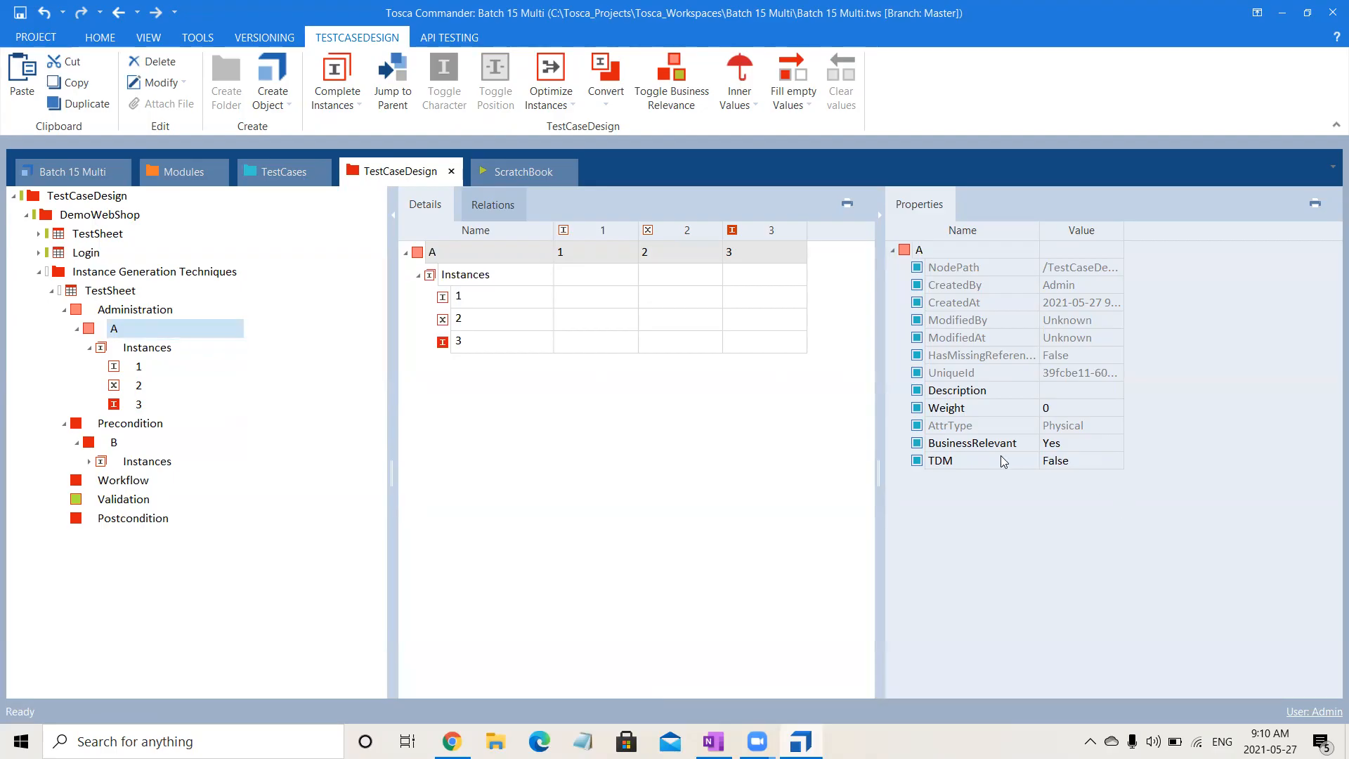
left_click(1075, 444)
left_click(1116, 443)
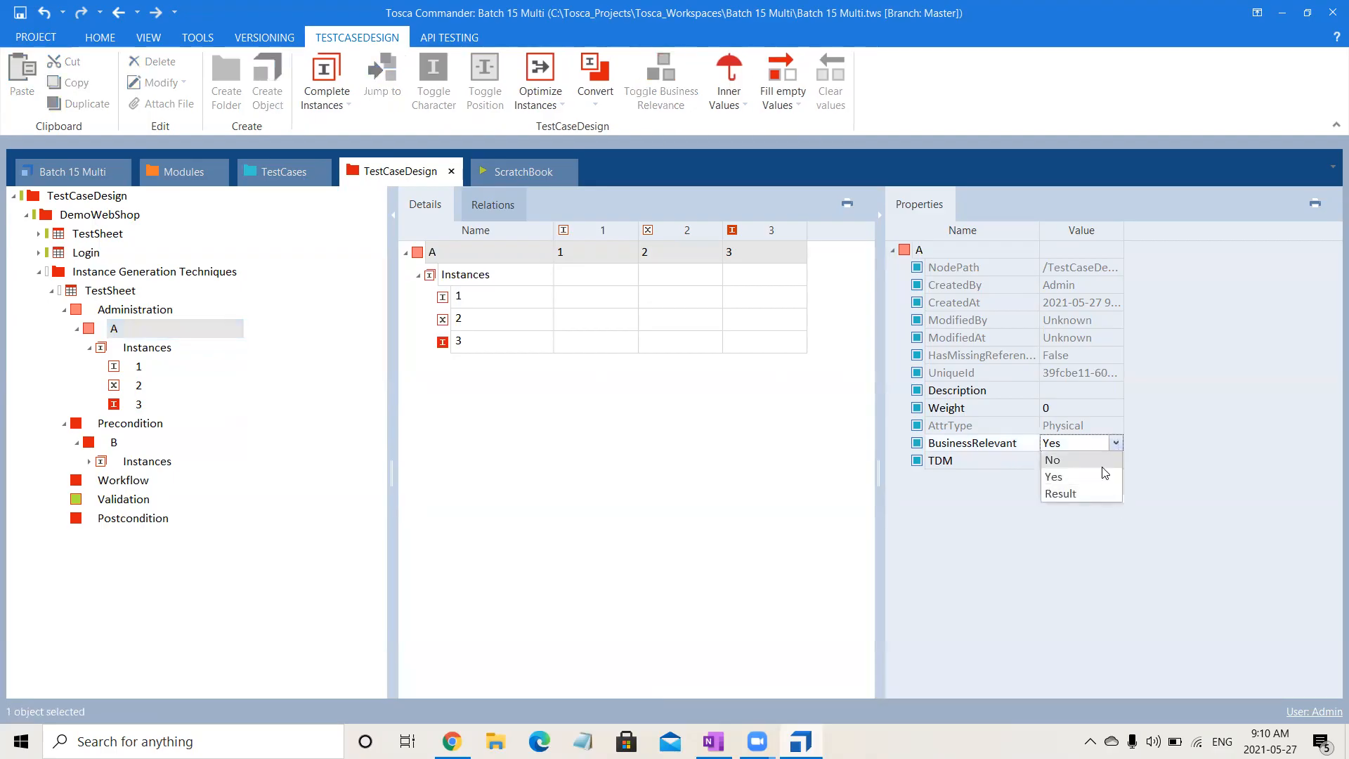
left_click(1052, 461)
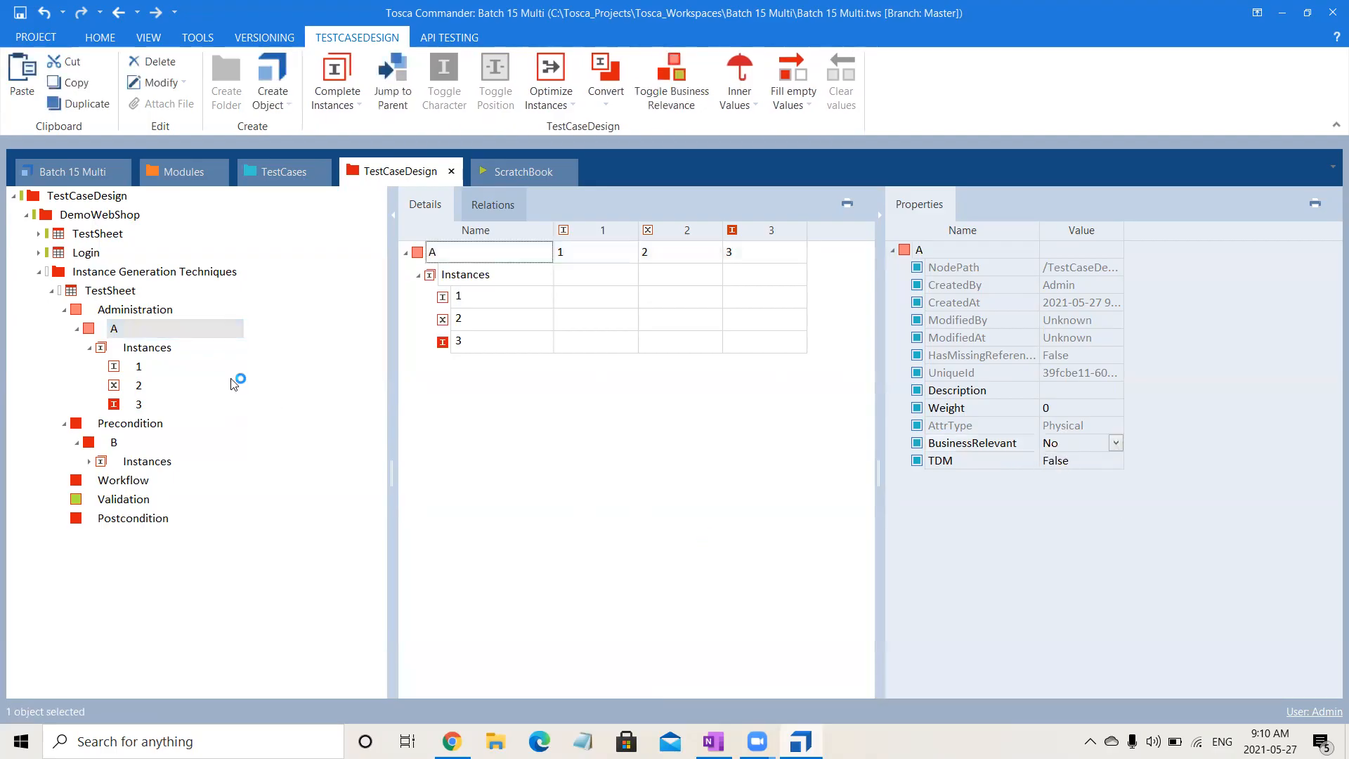
- Copy attribute B with its instances into Workflow and rename the copy C
left_click(158, 428)
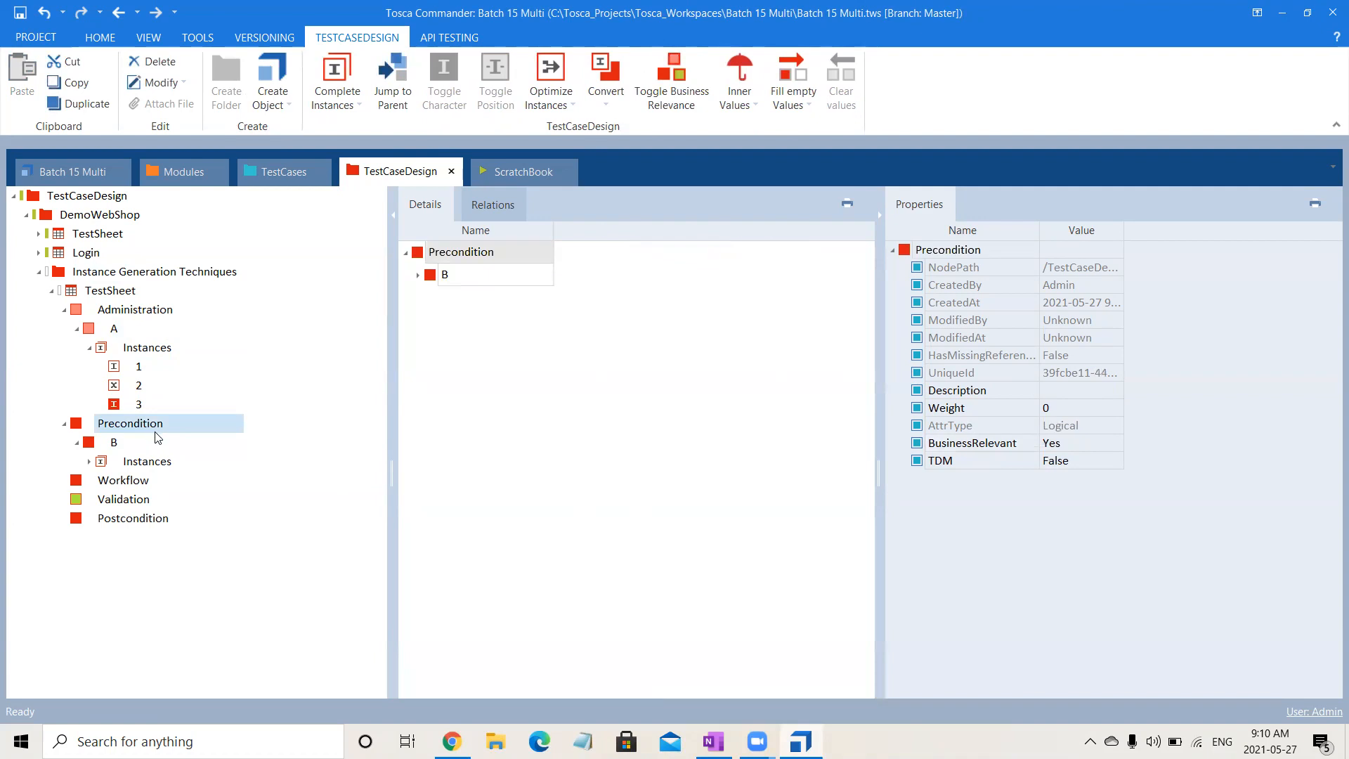
left_click(128, 447)
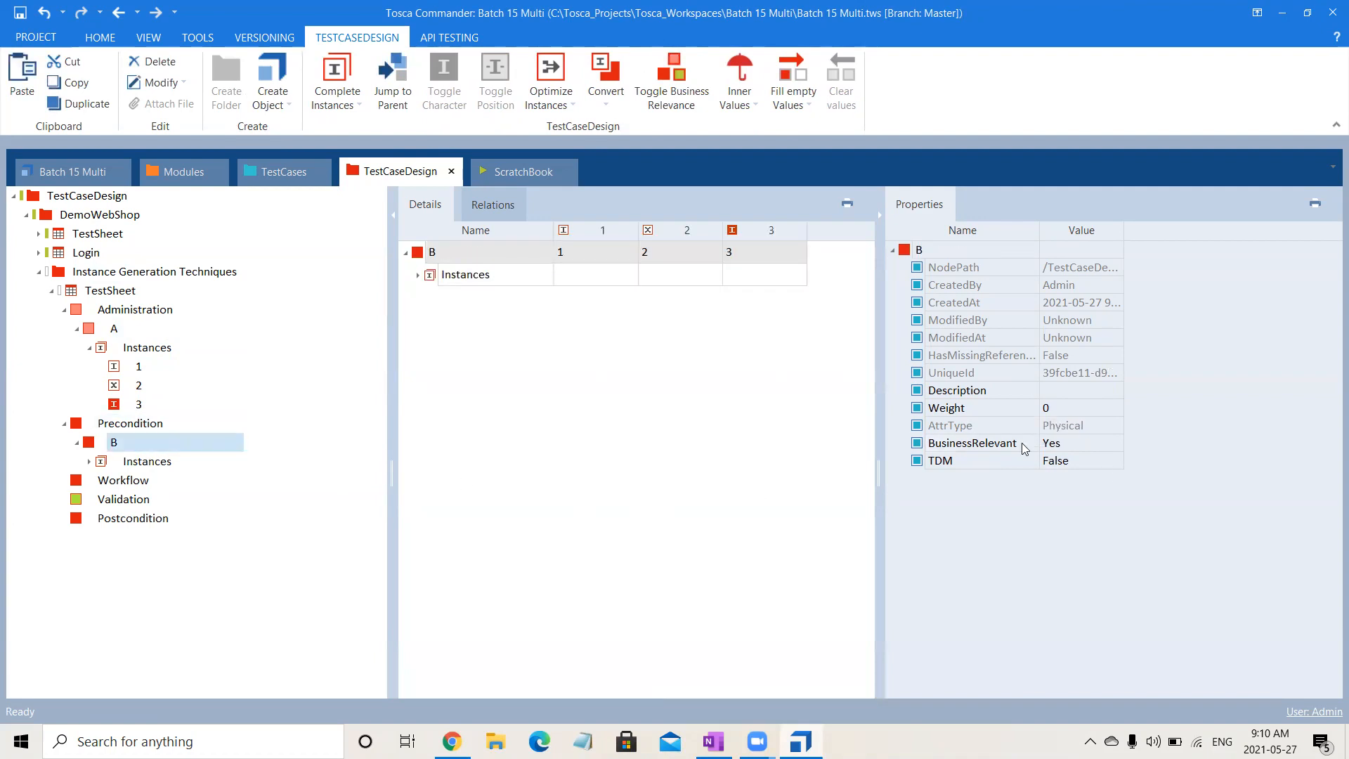
key("ctrl+c")
left_click(114, 481)
key("ctrl+v")
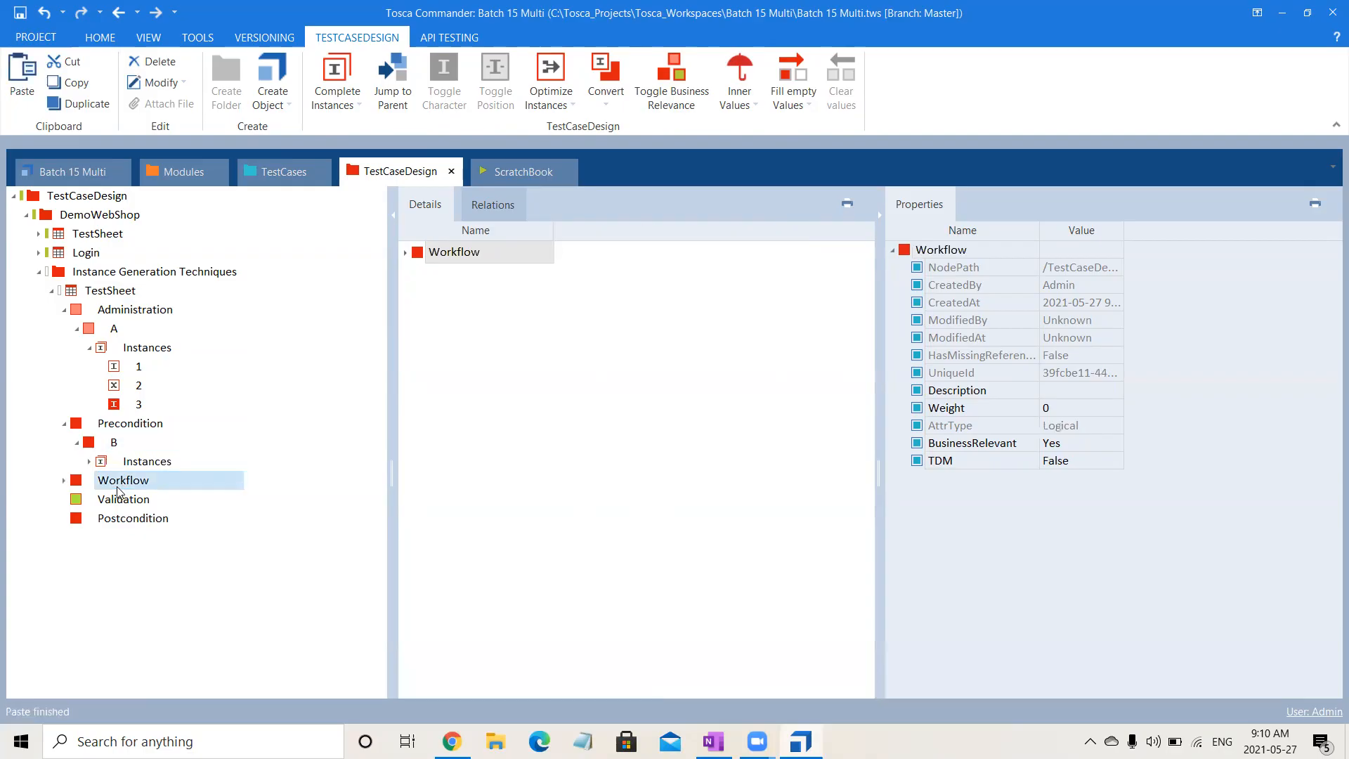
left_click(110, 500)
left_click(110, 500)
type("C")
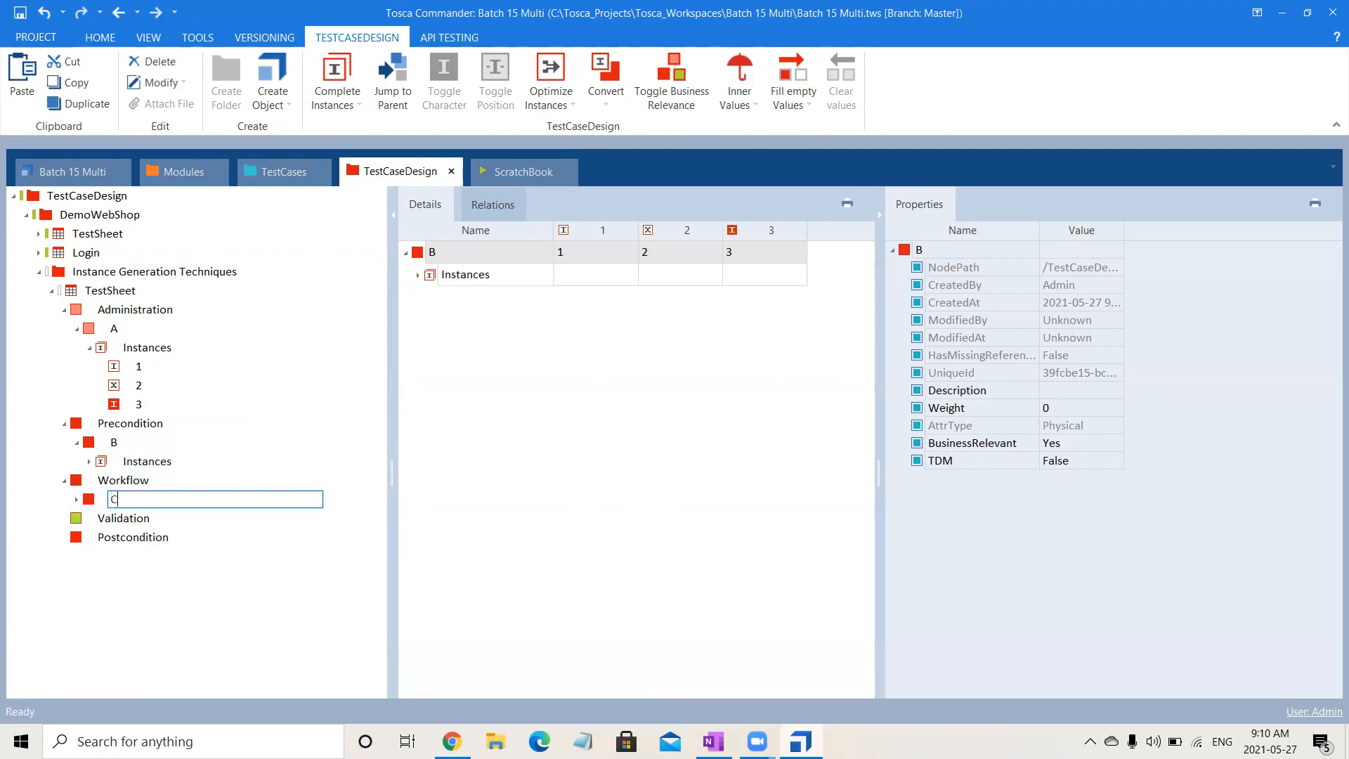
left_click(742, 509)
- Paste the copied attribute B into Postcondition and rename it E
left_click(170, 543)
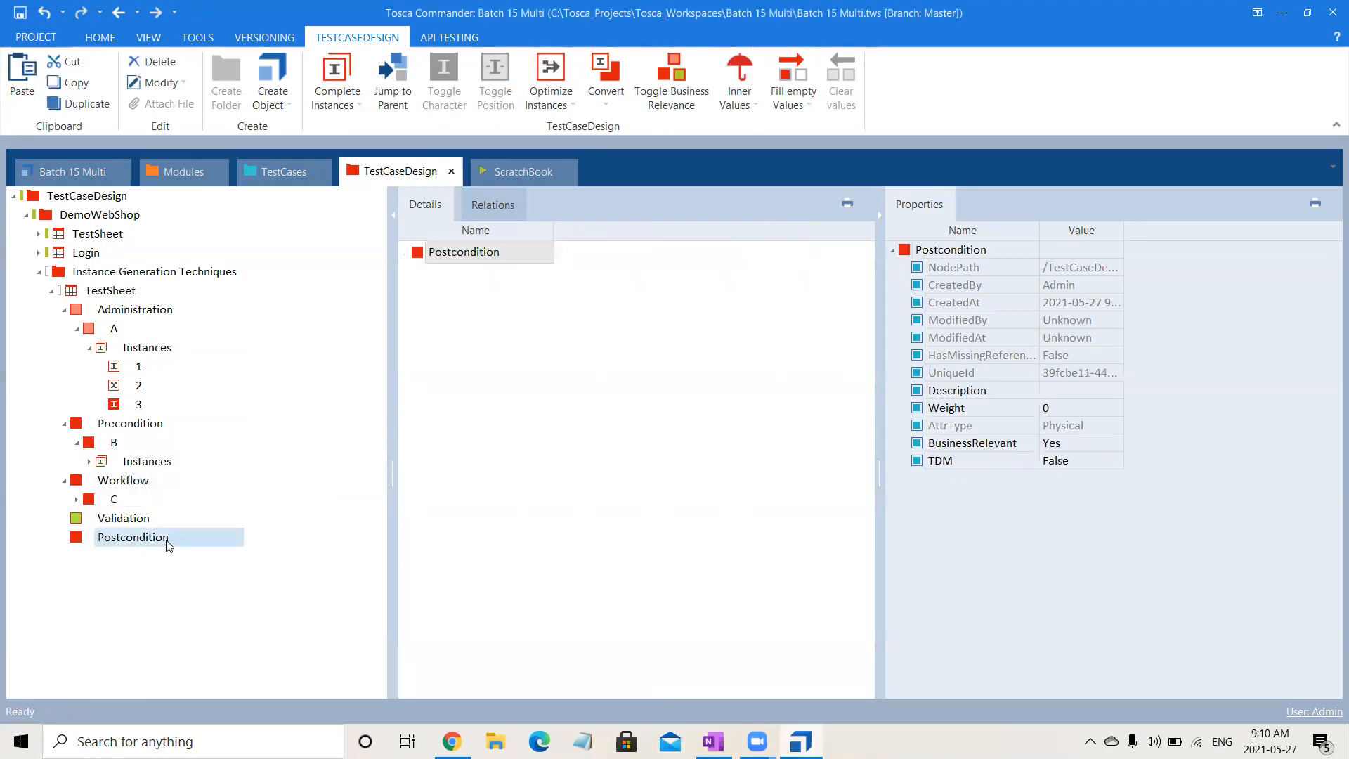
key("ctrl+v")
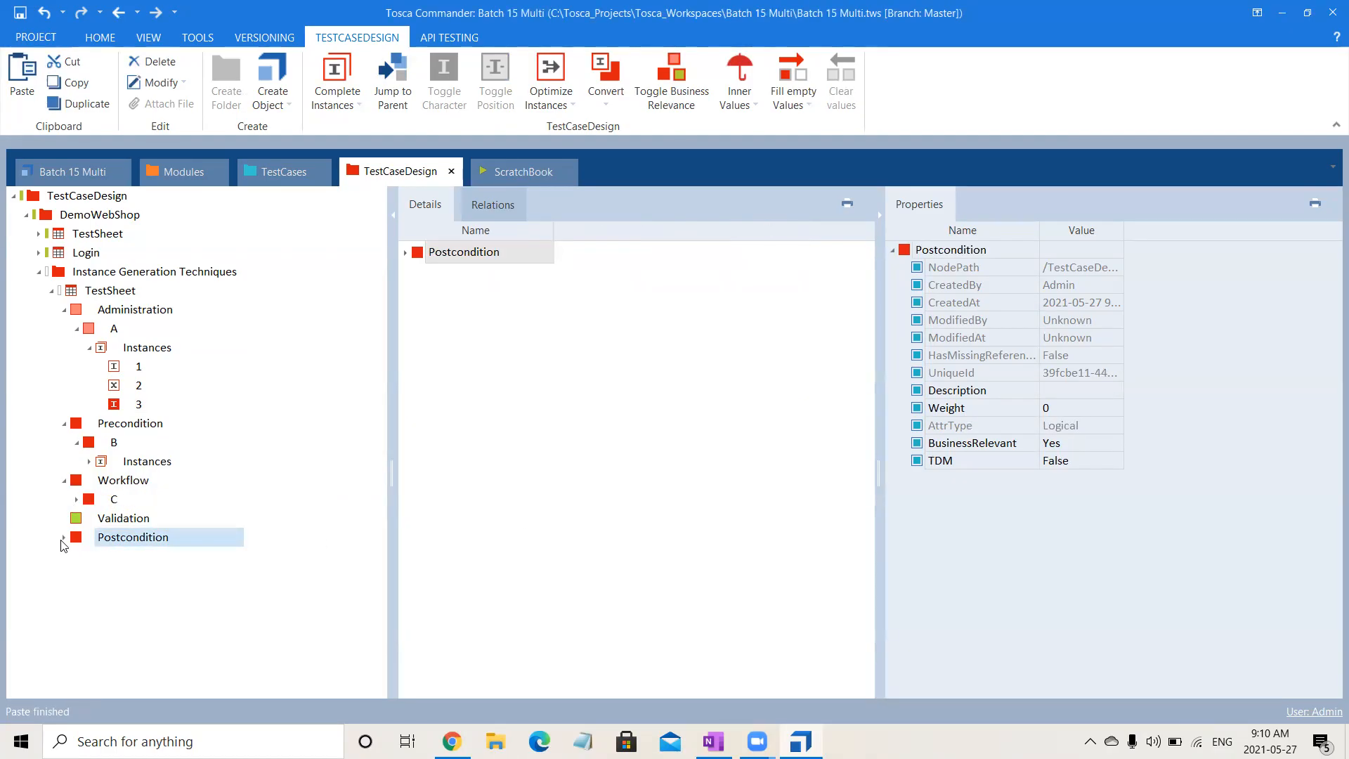
left_click(139, 563)
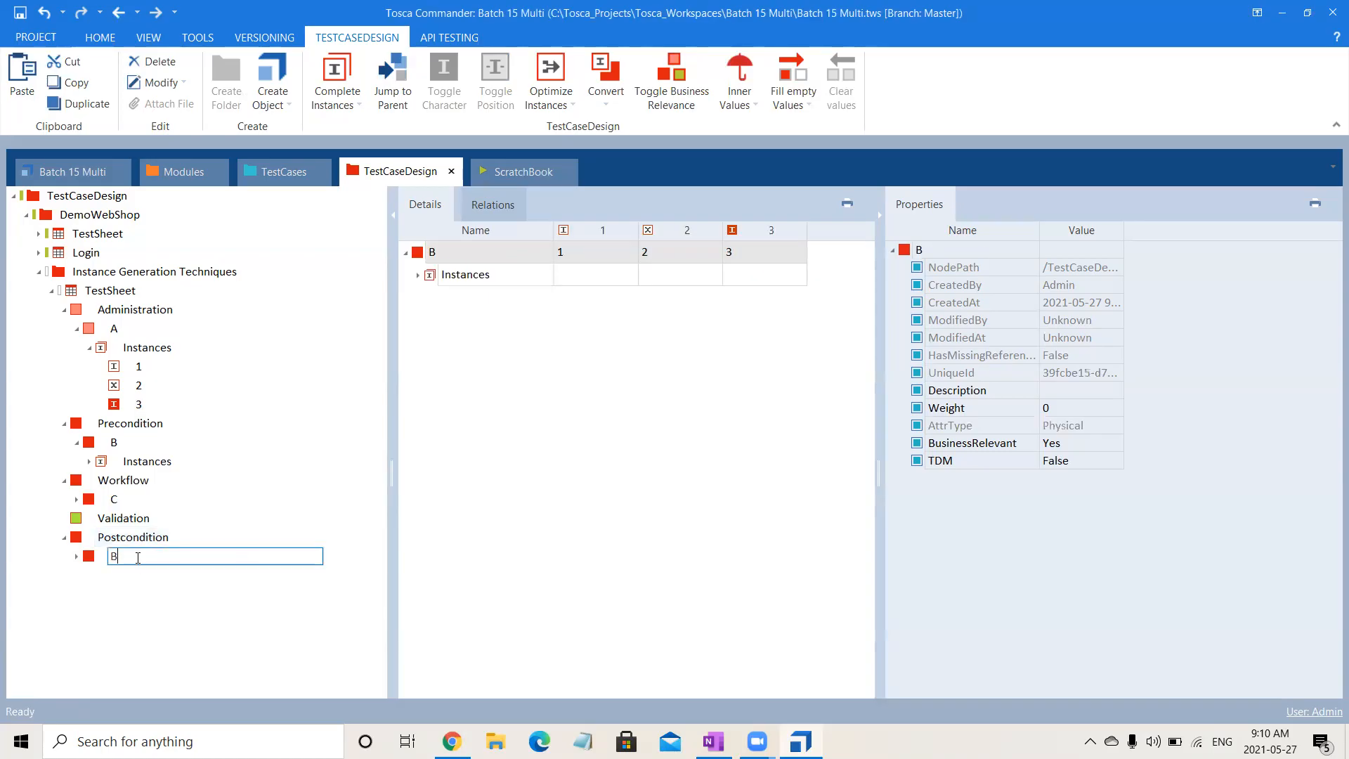
type("E")
left_click(580, 550)
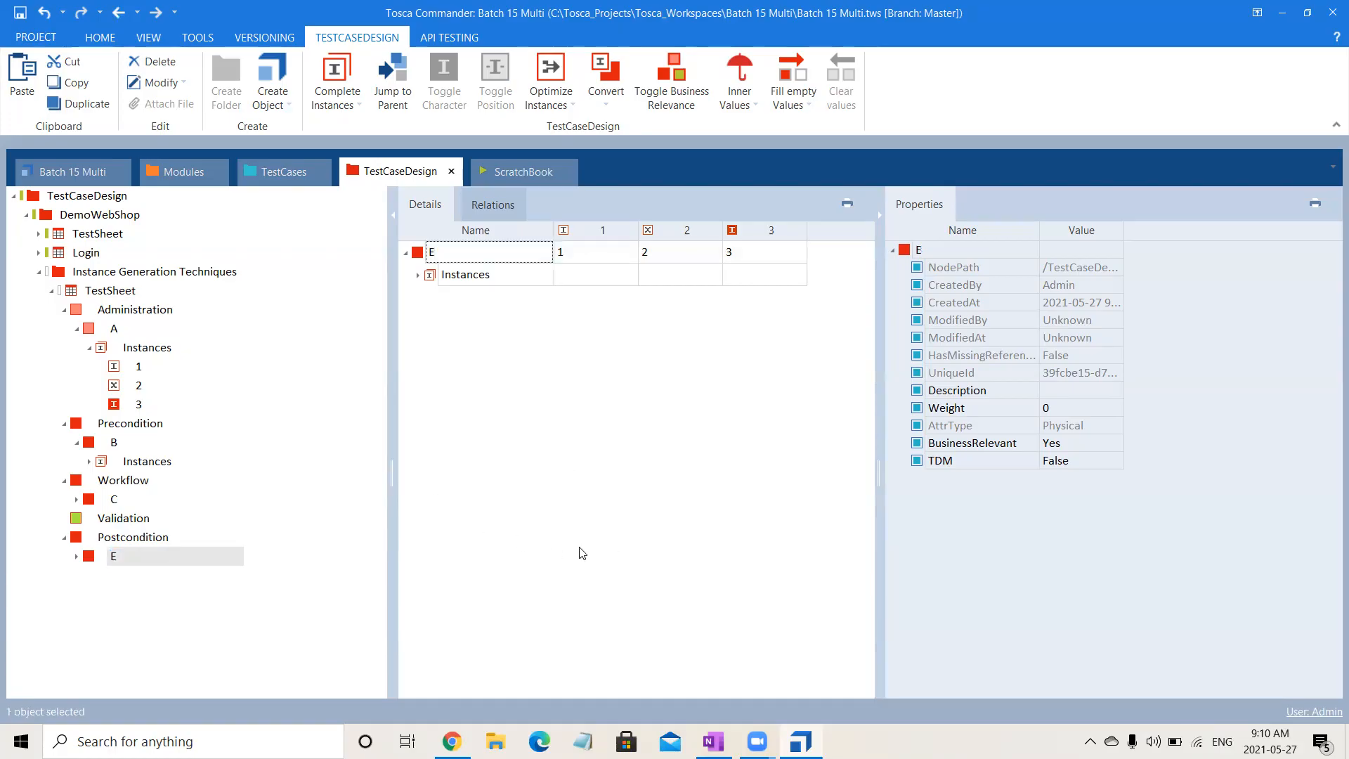
- Paste the copied attribute B into Validation and rename it D
left_click(98, 524)
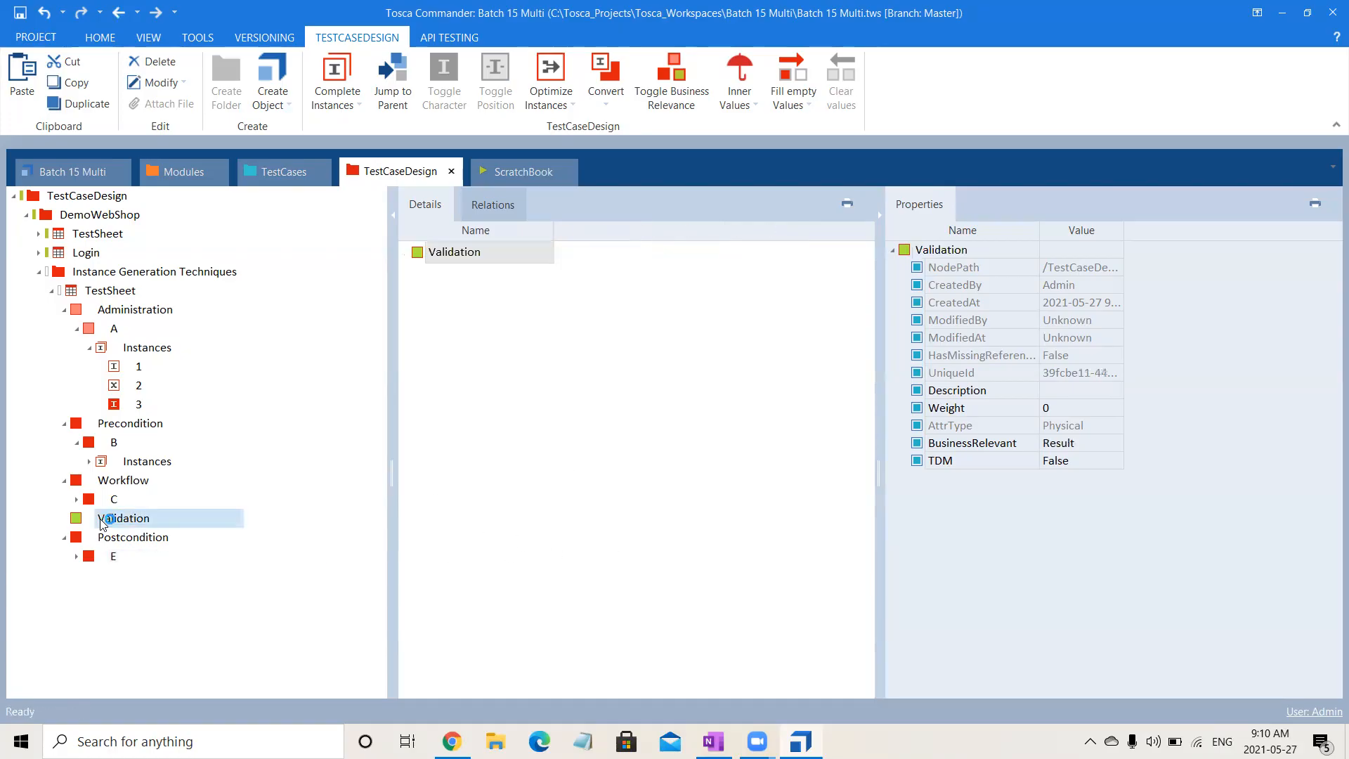
key("ctrl+v")
left_click(63, 518)
left_click(111, 538)
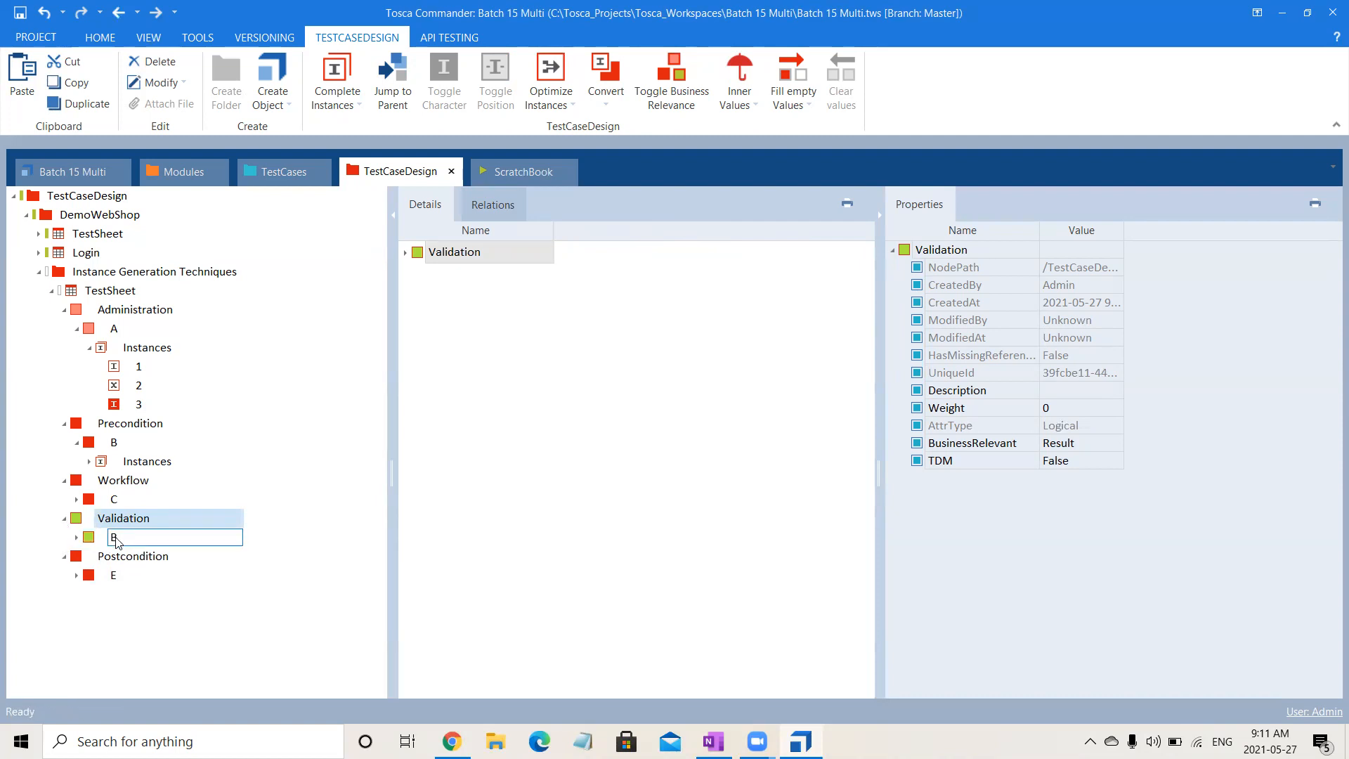
left_click(150, 538)
type("D")
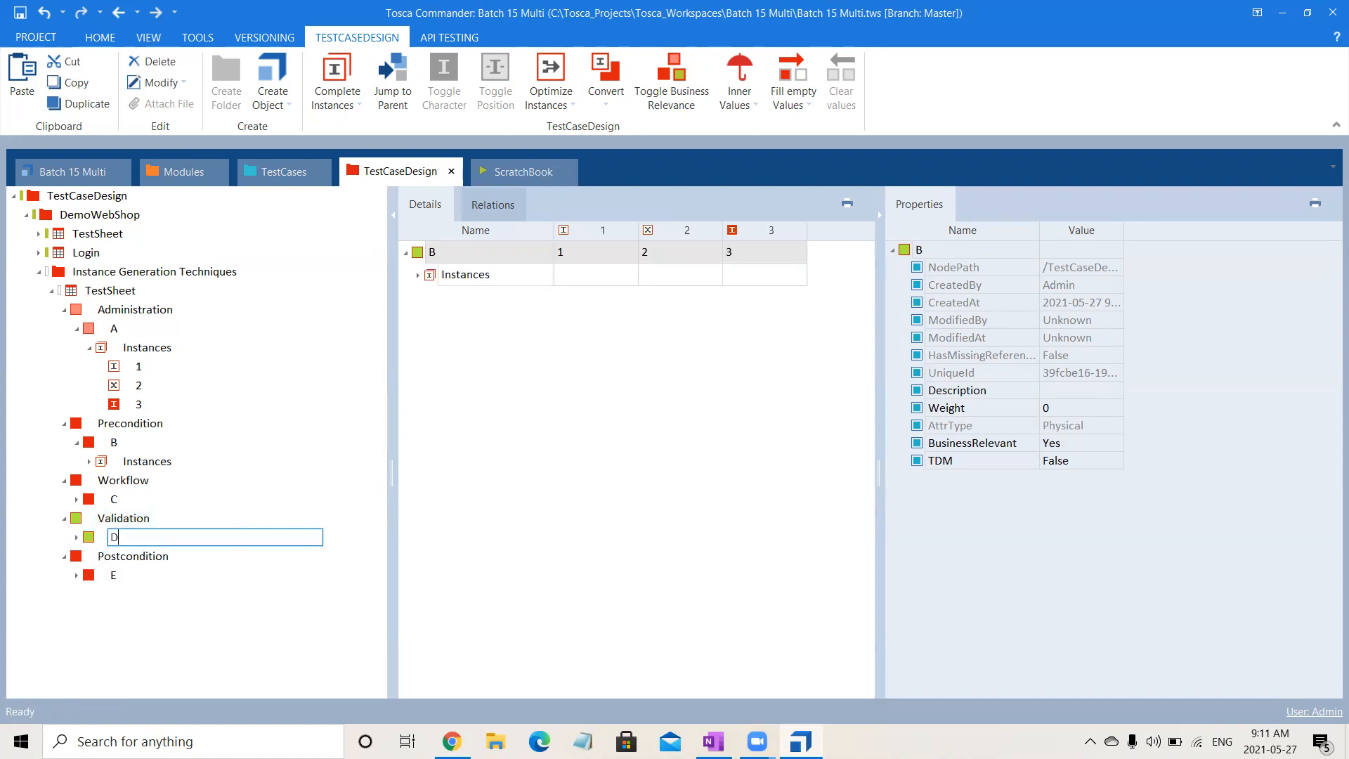
key("Return")
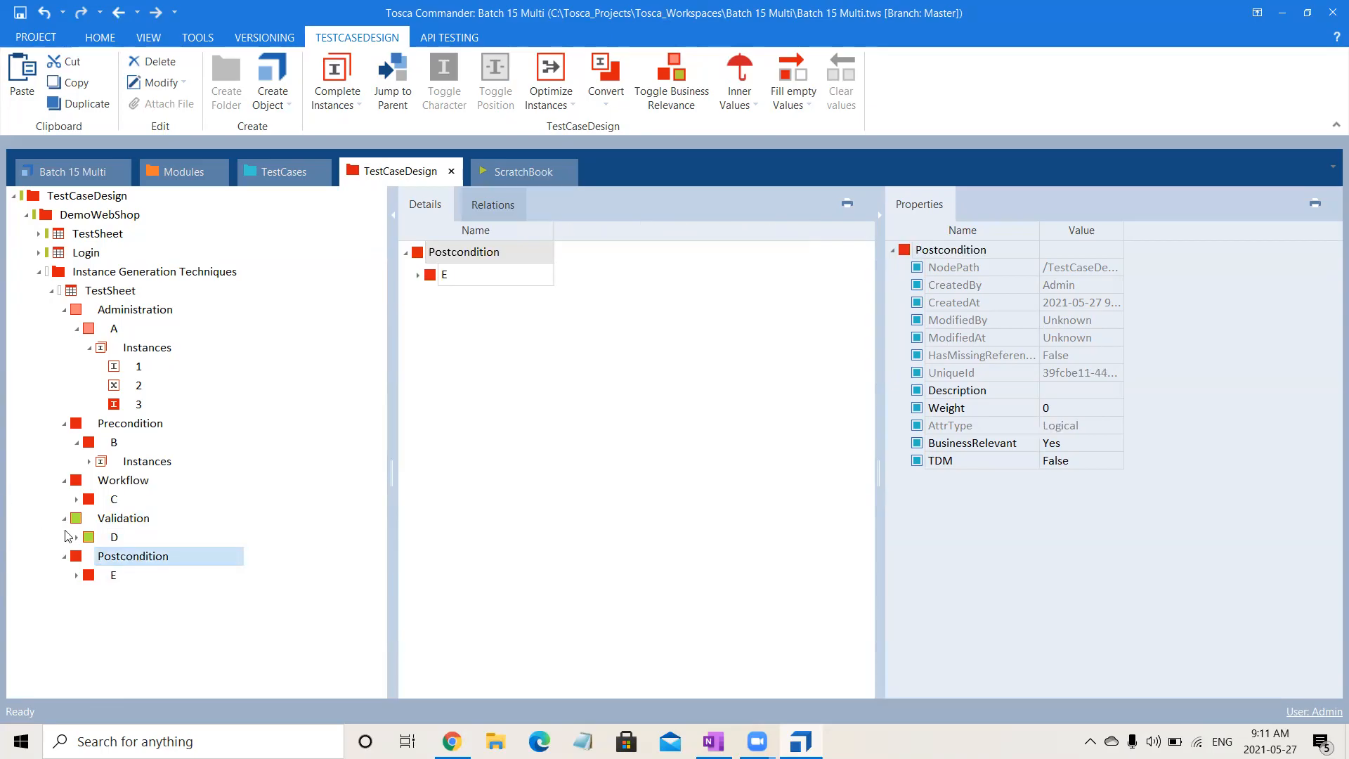
- Set the BusinessRelevant property of attribute D under Validation to Result
left_click(138, 537)
left_click(1115, 439)
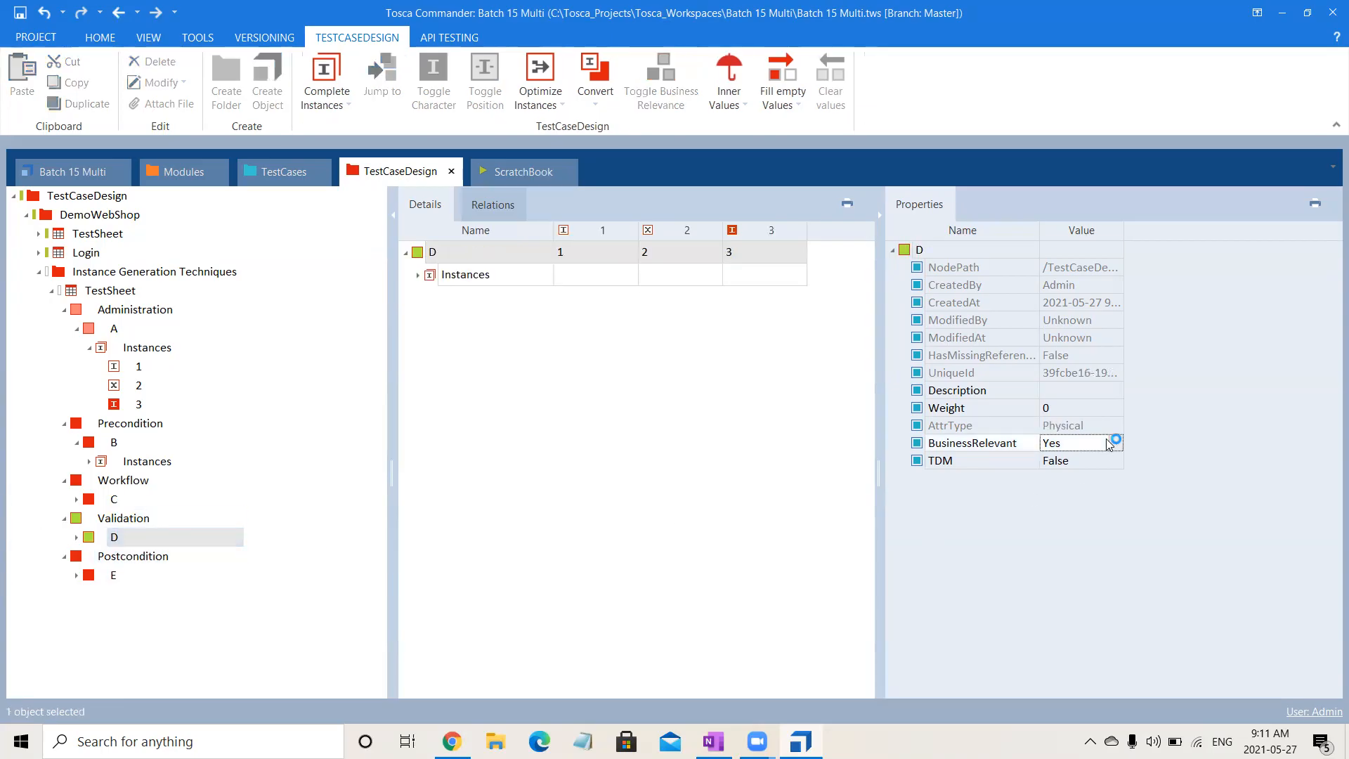
type("Result")
key("Return")
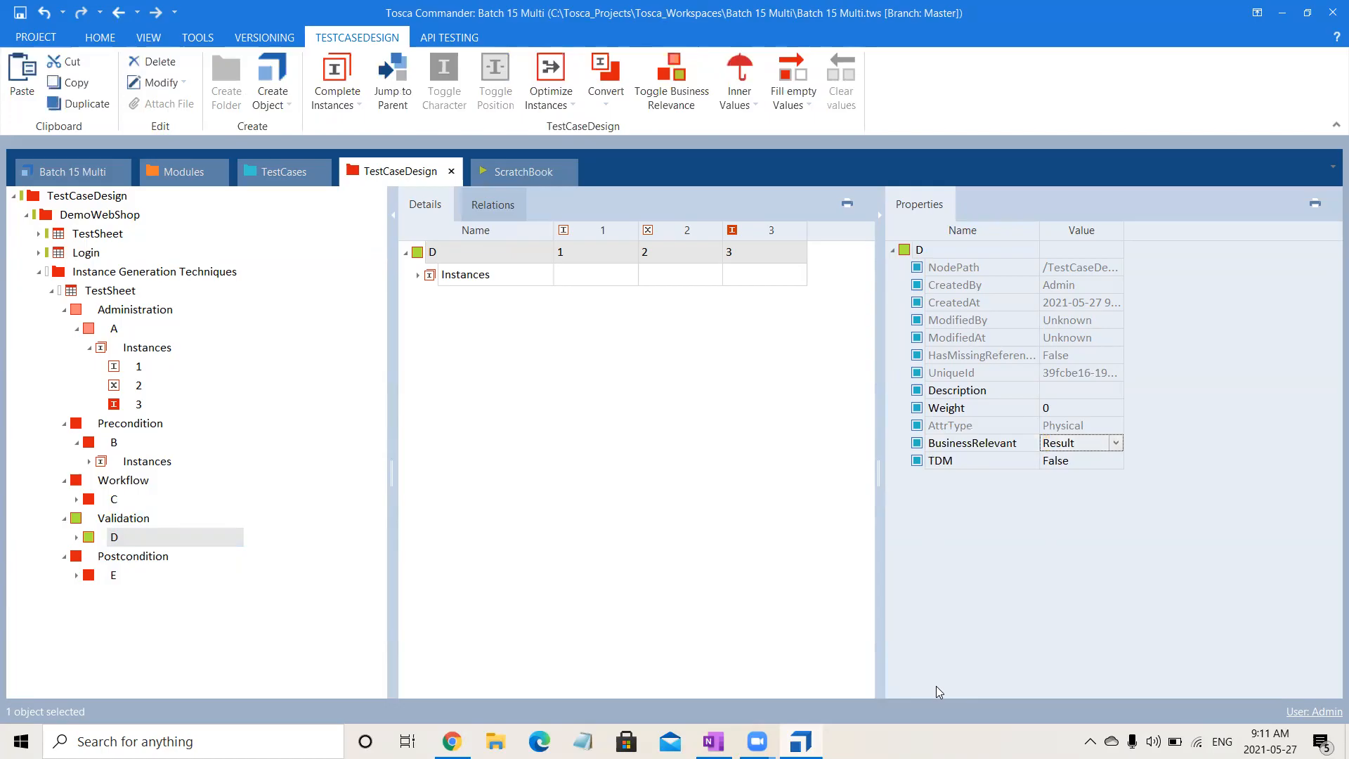
left_click(517, 644)
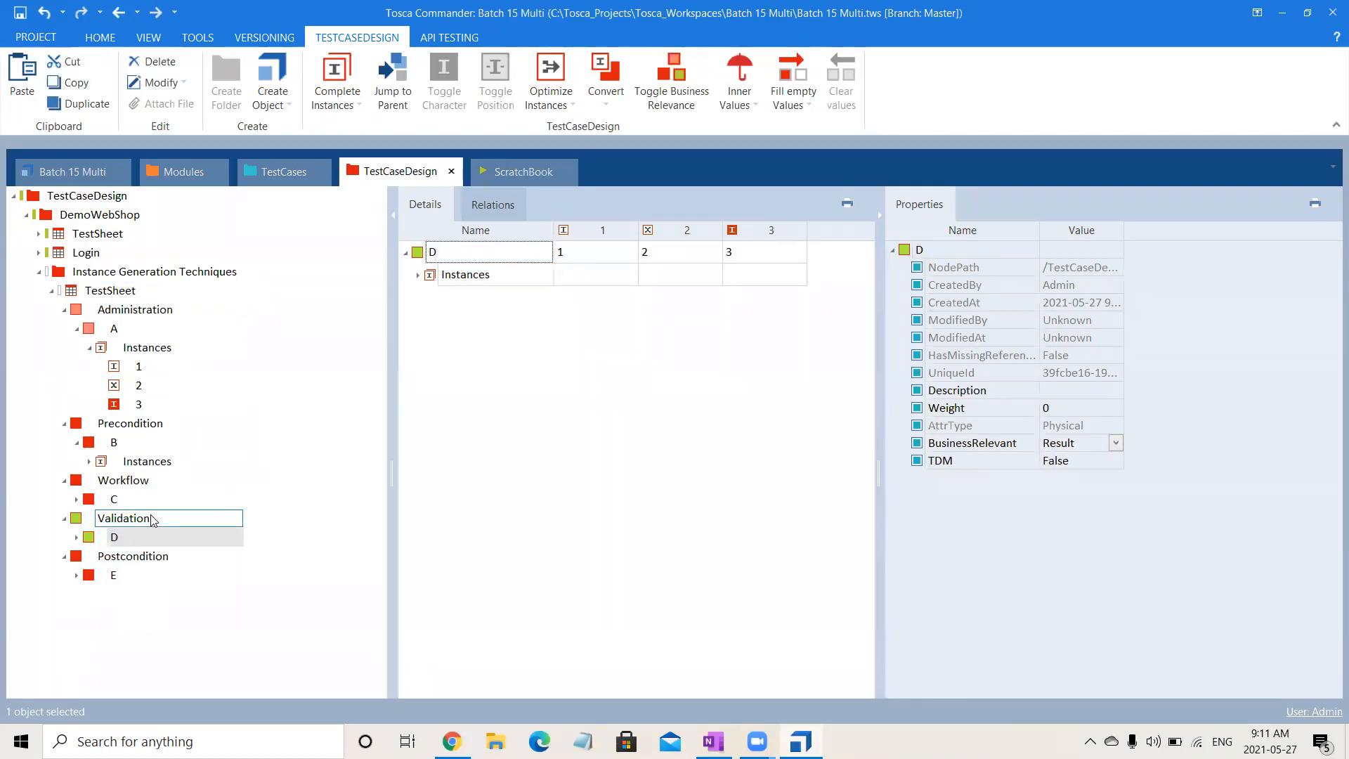
- Collapse the new TestSheet and paste six copies of it into the Instance Generation Techniques folder
left_click(76, 329)
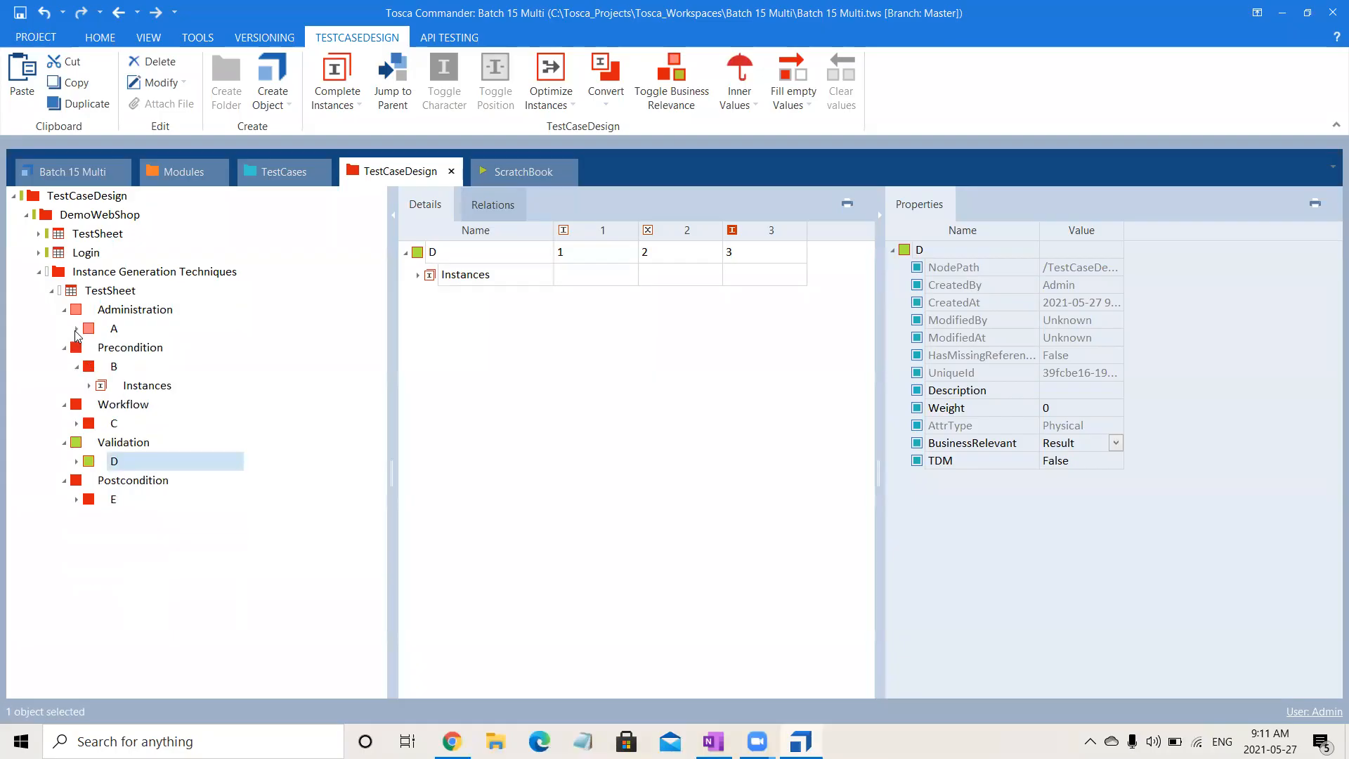
left_click(51, 291)
left_click(95, 292)
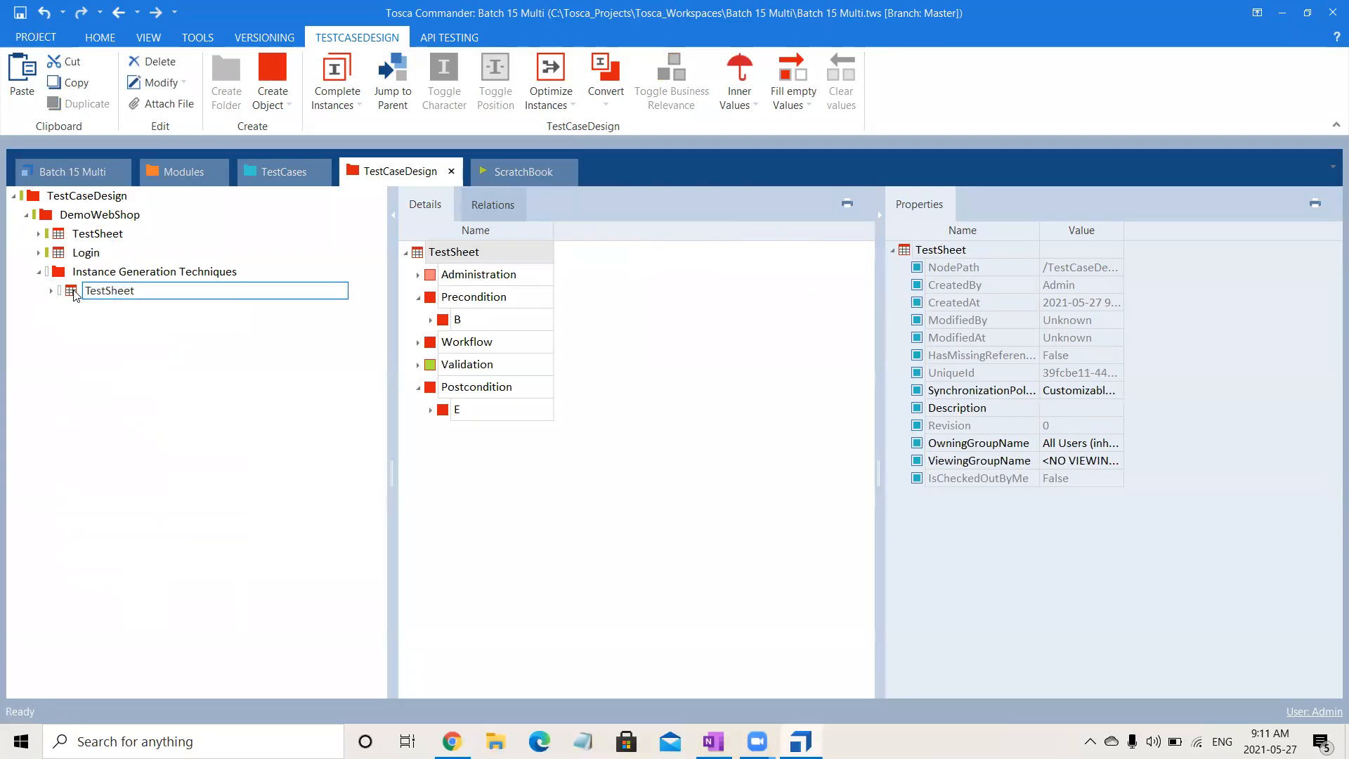
left_click(74, 290)
key("ctrl+c")
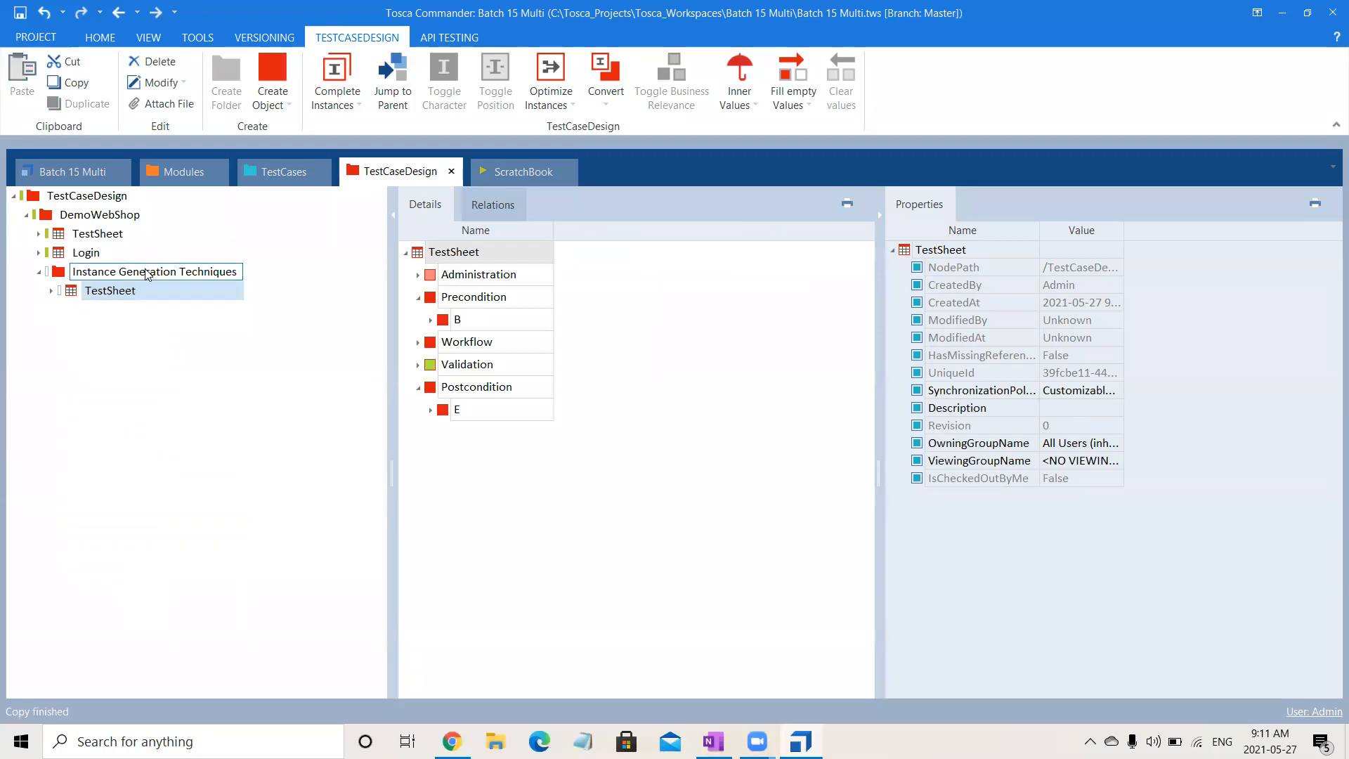
left_click(148, 273)
key("ctrl+v")
key("ctrl+v")
key("ctrl+v")
key("ctrl+v")
key("ctrl+v")
key("ctrl+v")
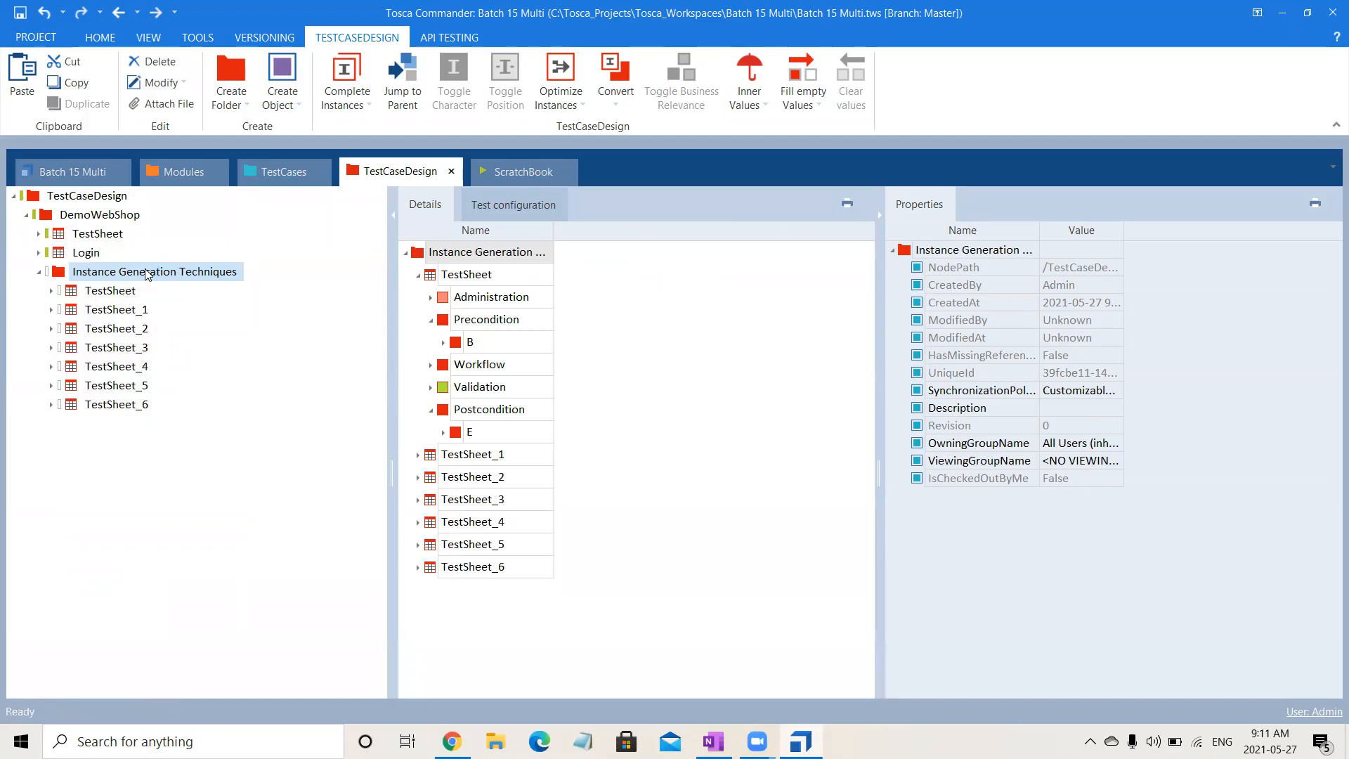
- Expand the Login TestSheet to review its list of instances, and collapse it again
left_click_drag(148, 274, 102, 261)
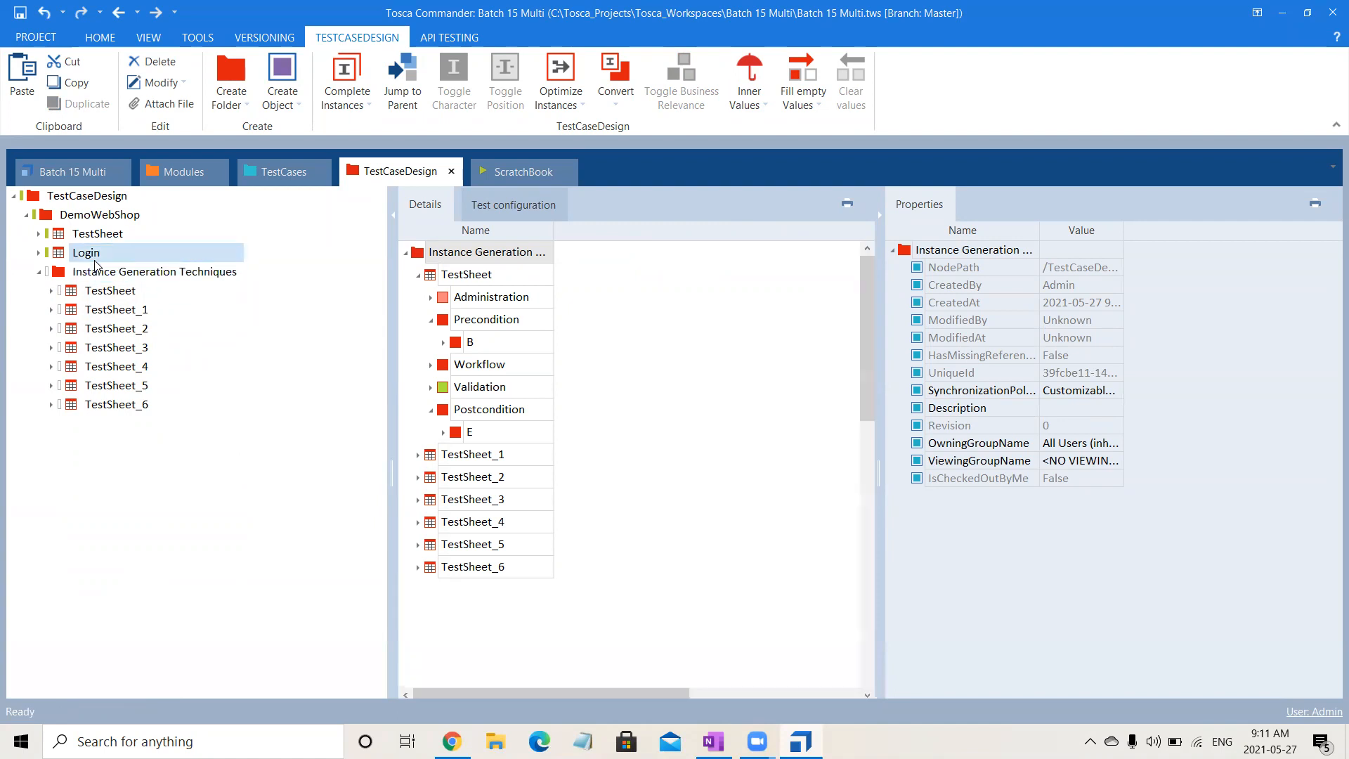
left_click(39, 253)
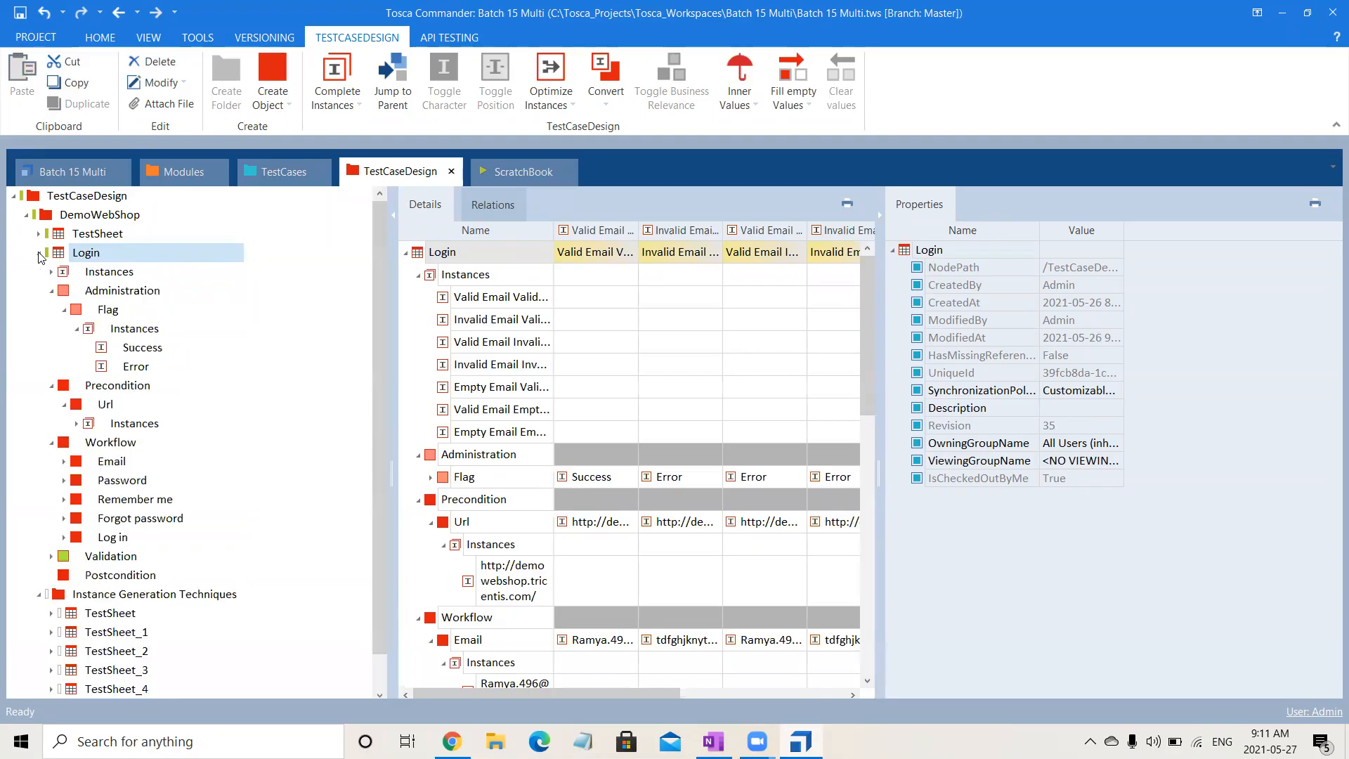
left_click(52, 272)
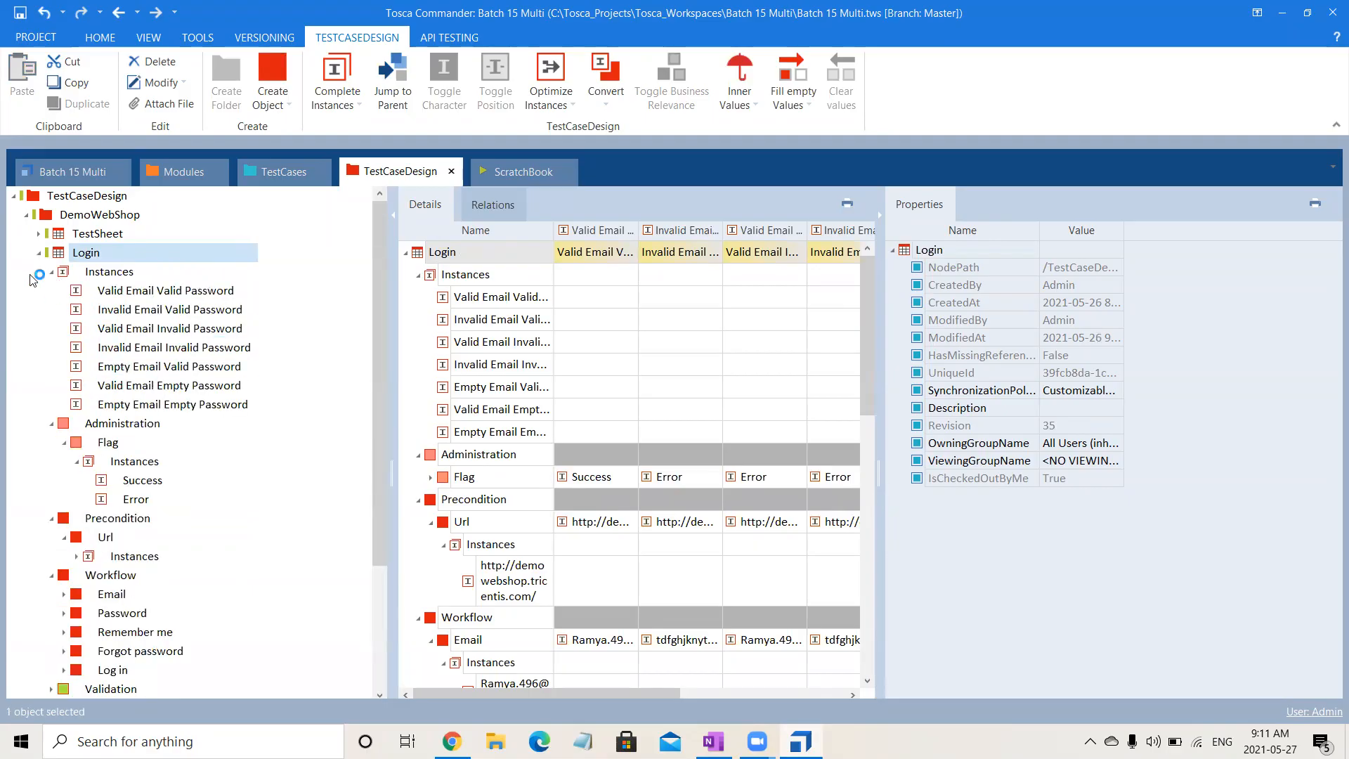
left_click(38, 253)
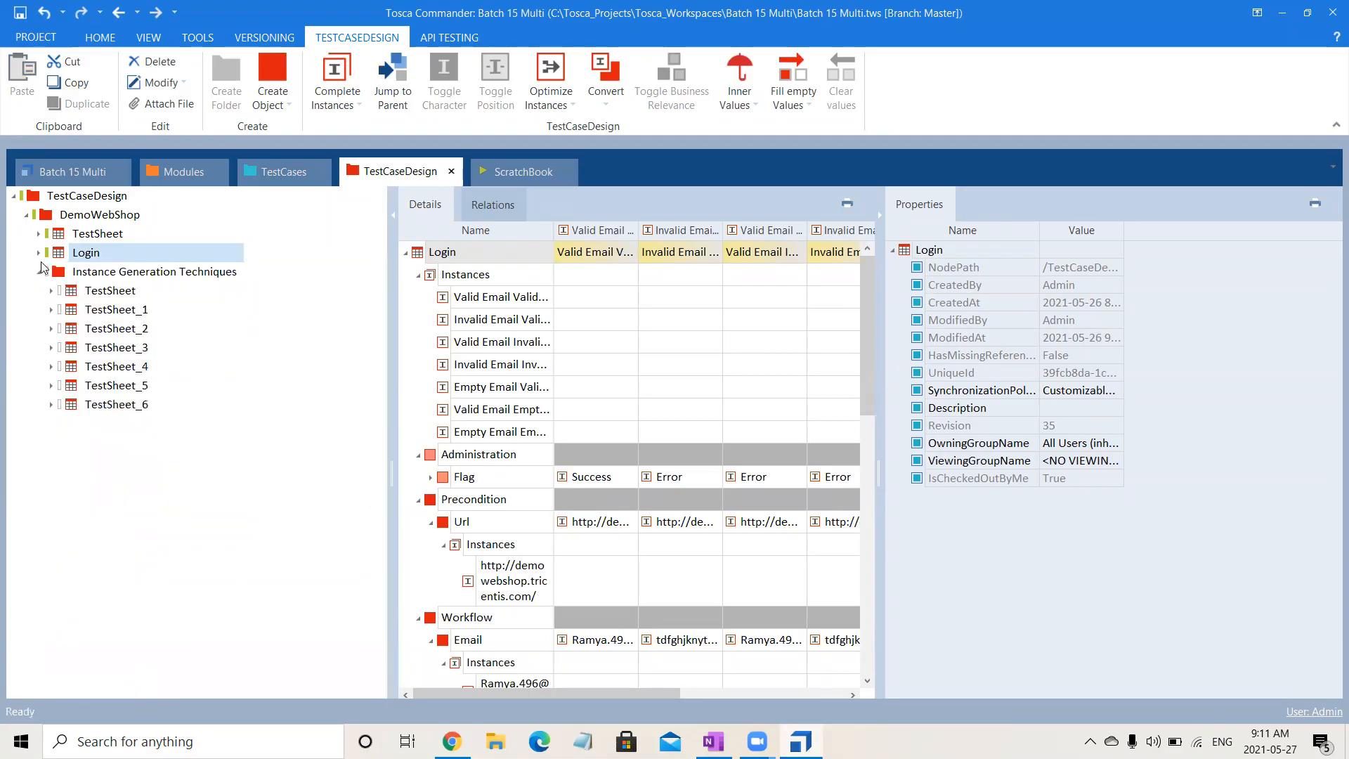
- Generate instances for the first TestSheet in the Instance Generation Techniques folder using All combinations
left_click(102, 293)
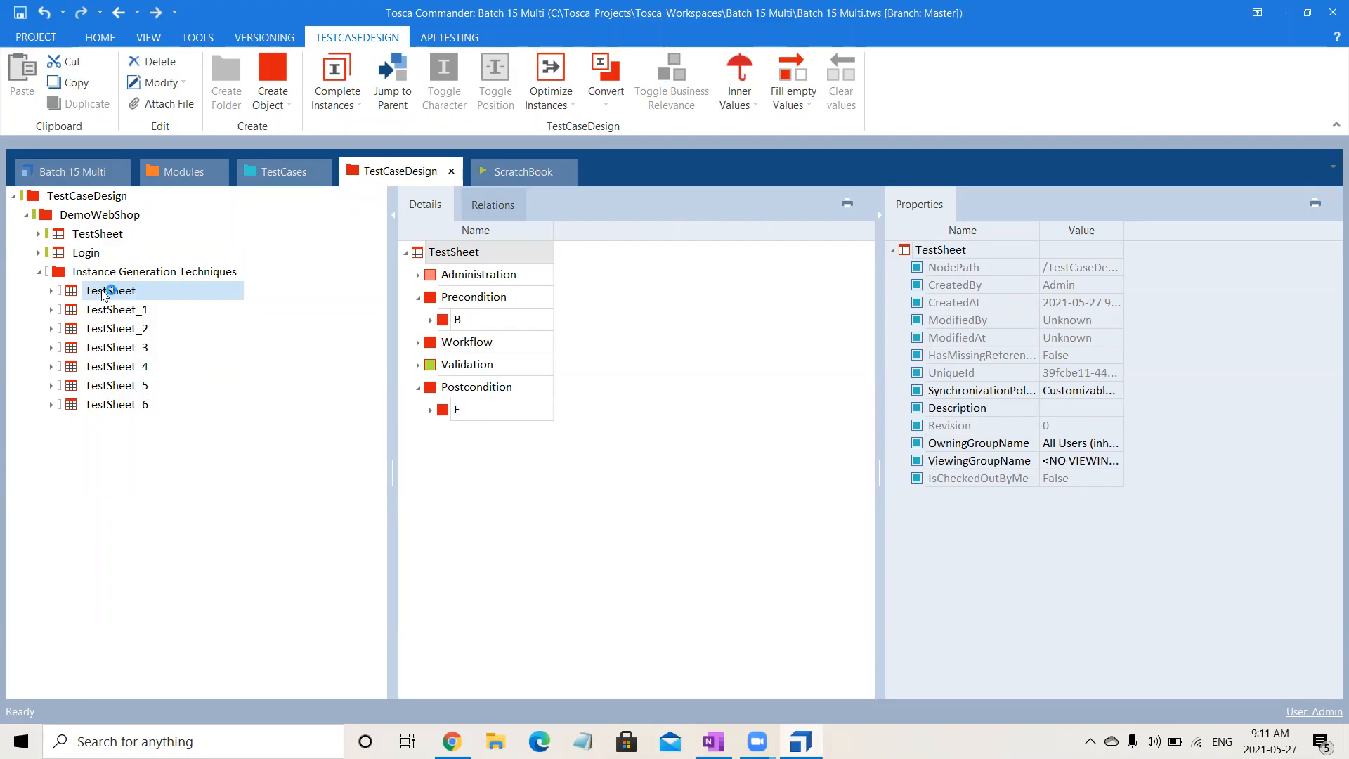
right_click(103, 296)
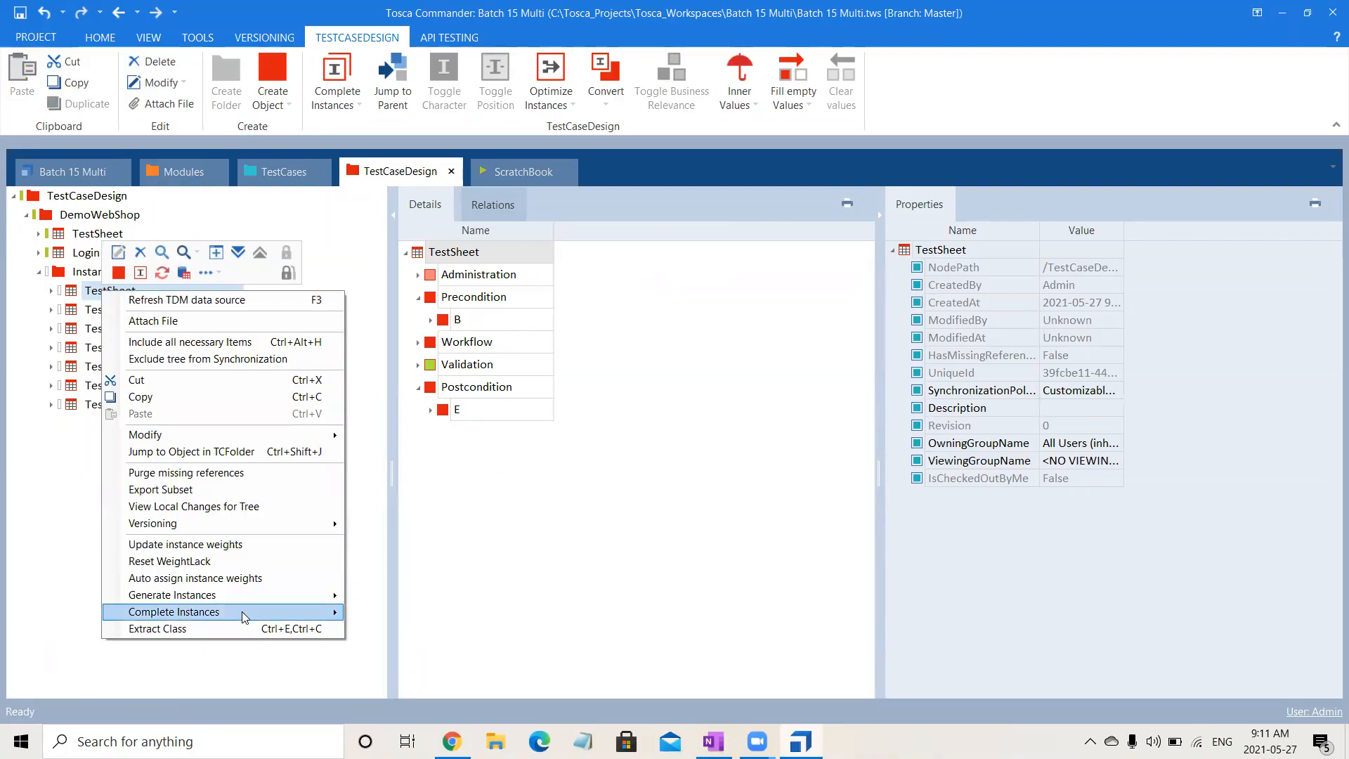
mouse_move(244, 616)
mouse_move(302, 602)
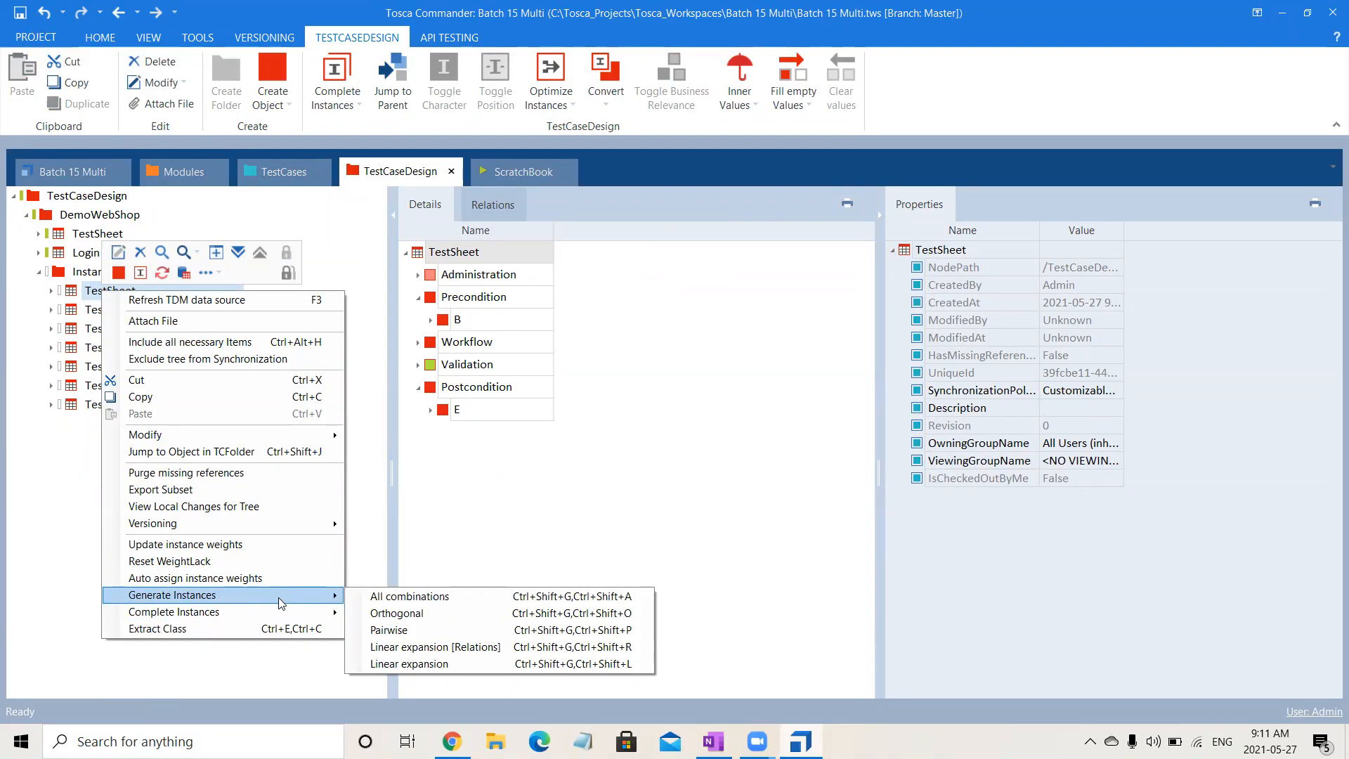
left_click(445, 602)
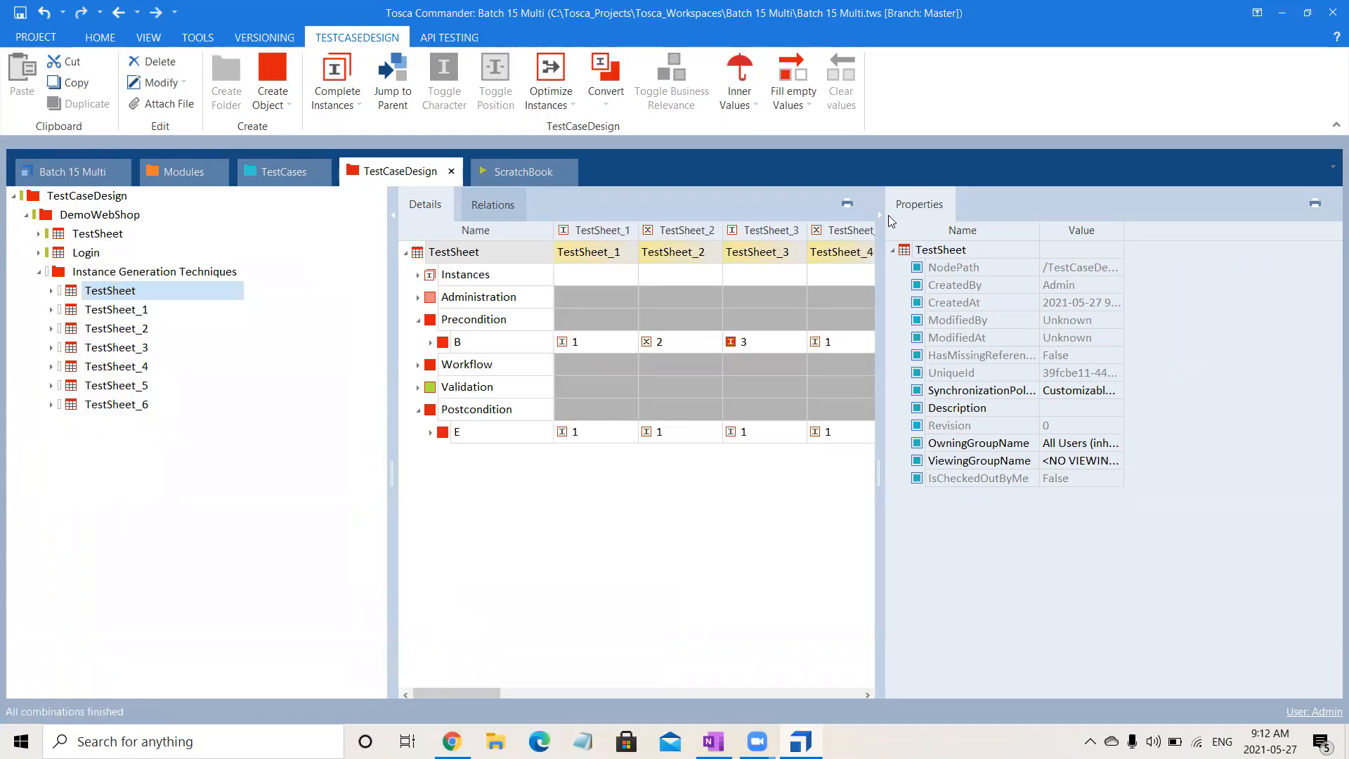
- Hide the properties area, widen the details table, and review the TestSheet's list of generated instances
left_click(875, 211)
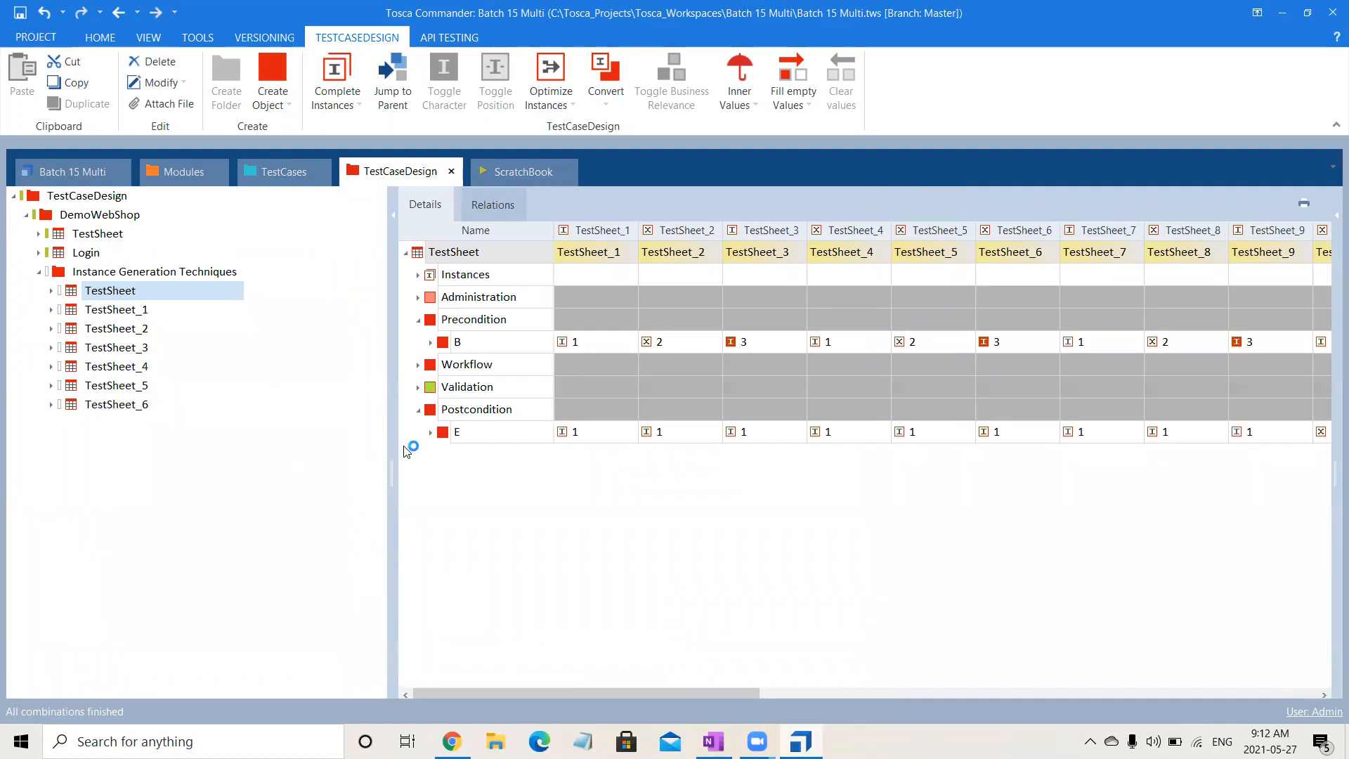
left_click_drag(392, 451, 187, 477)
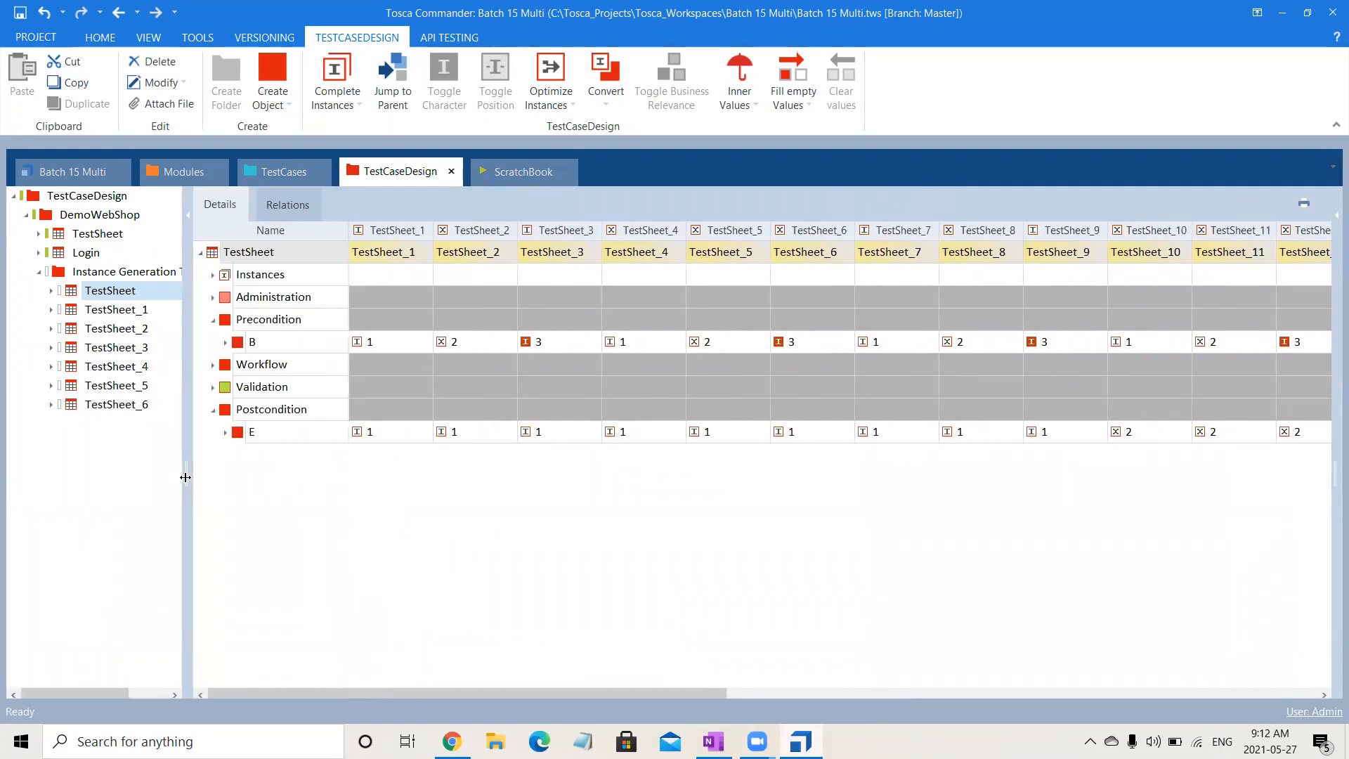
left_click(216, 298)
left_click(215, 275)
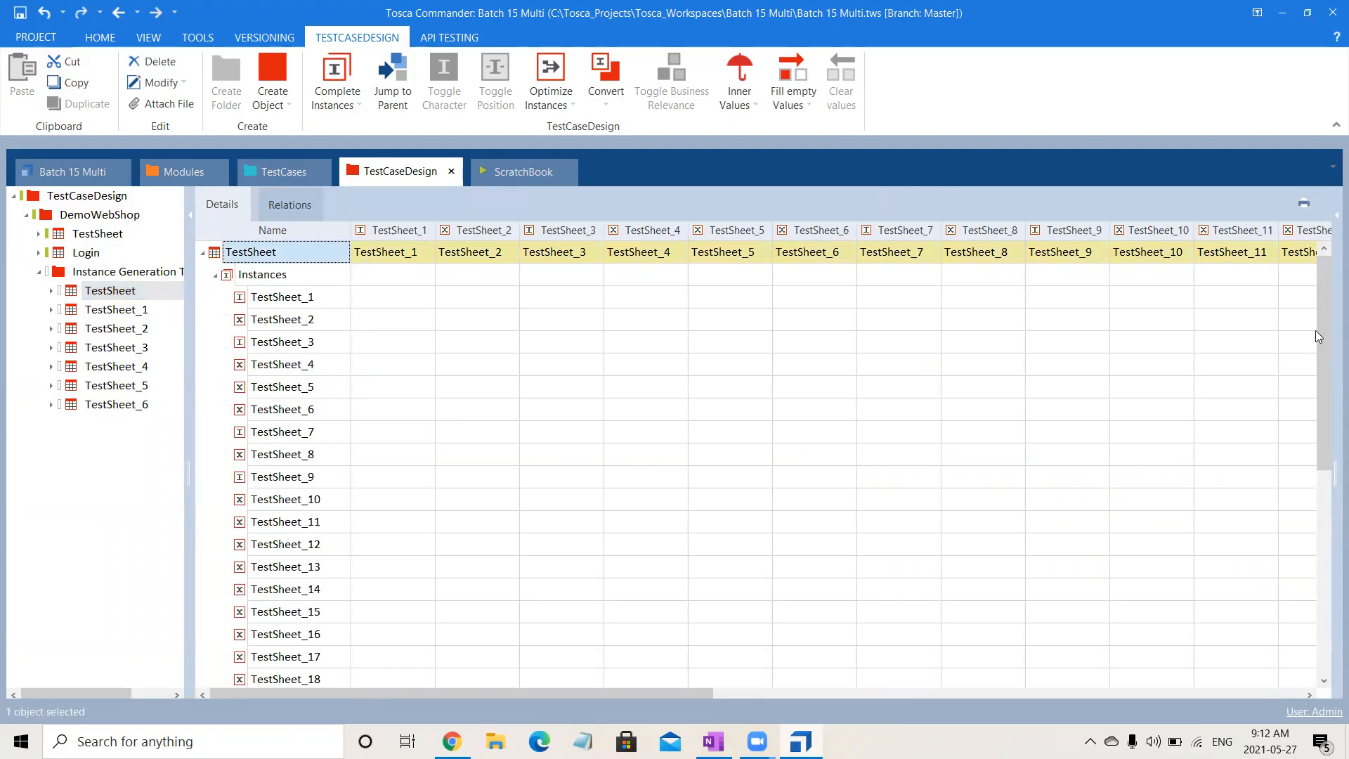
left_click_drag(1328, 341, 1326, 313)
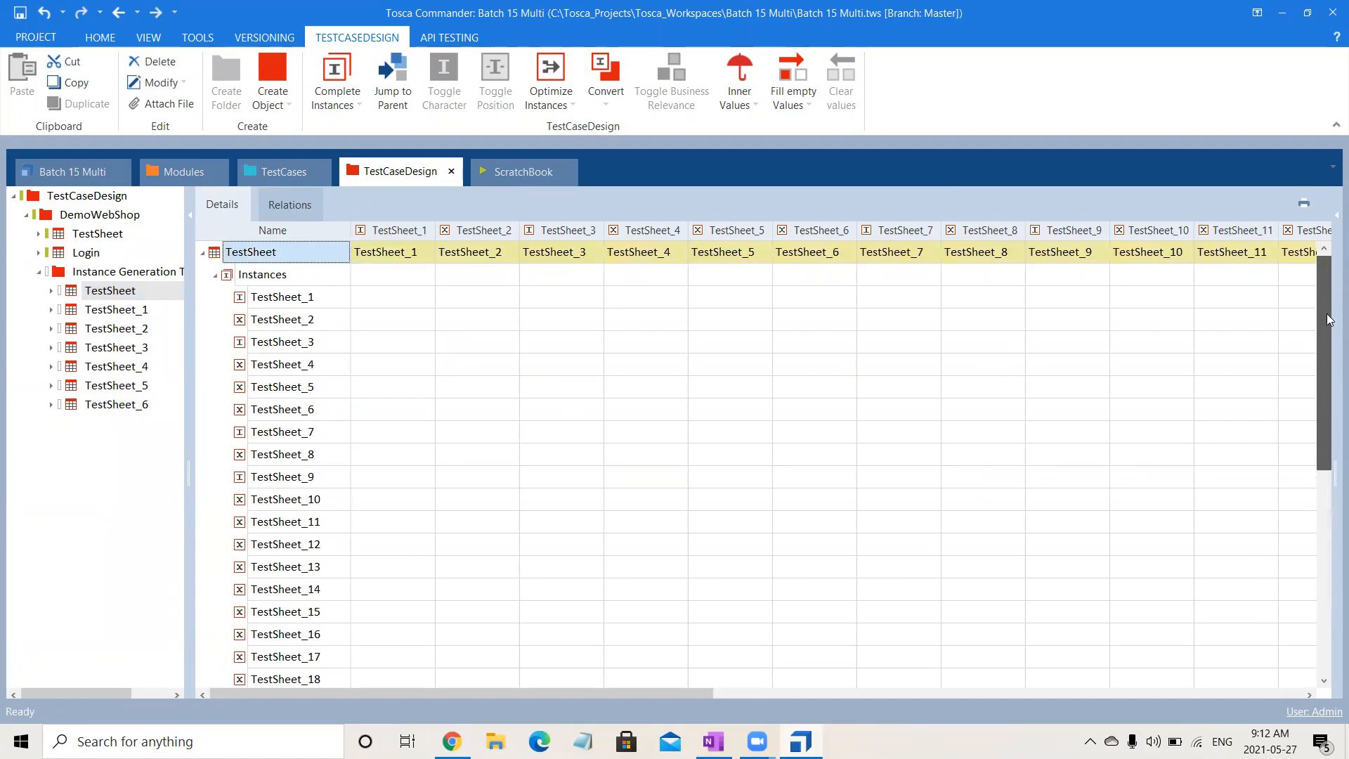
left_click(215, 275)
- Expand Workflow and Validation in the TestSheet to examine how attribute values combine across the generated instances
left_click(228, 321)
left_click(229, 321)
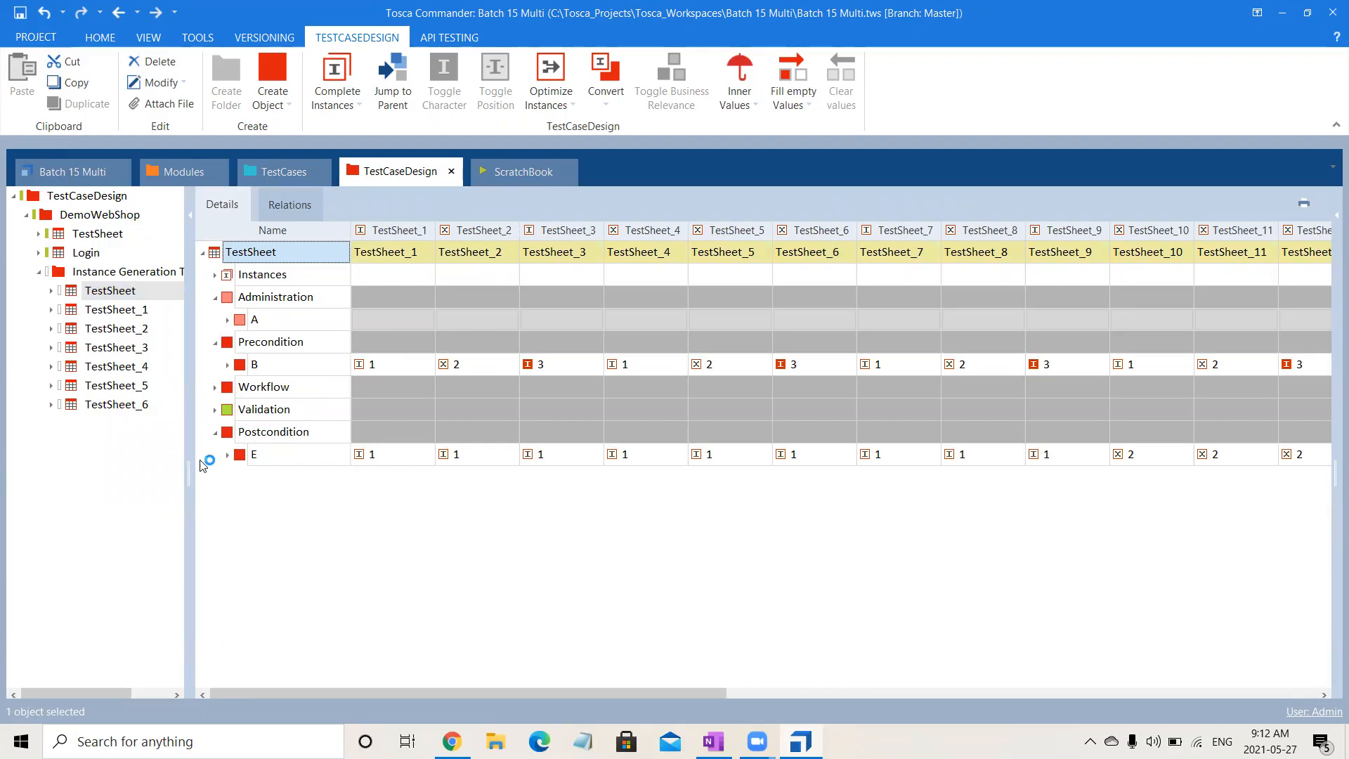
left_click(215, 387)
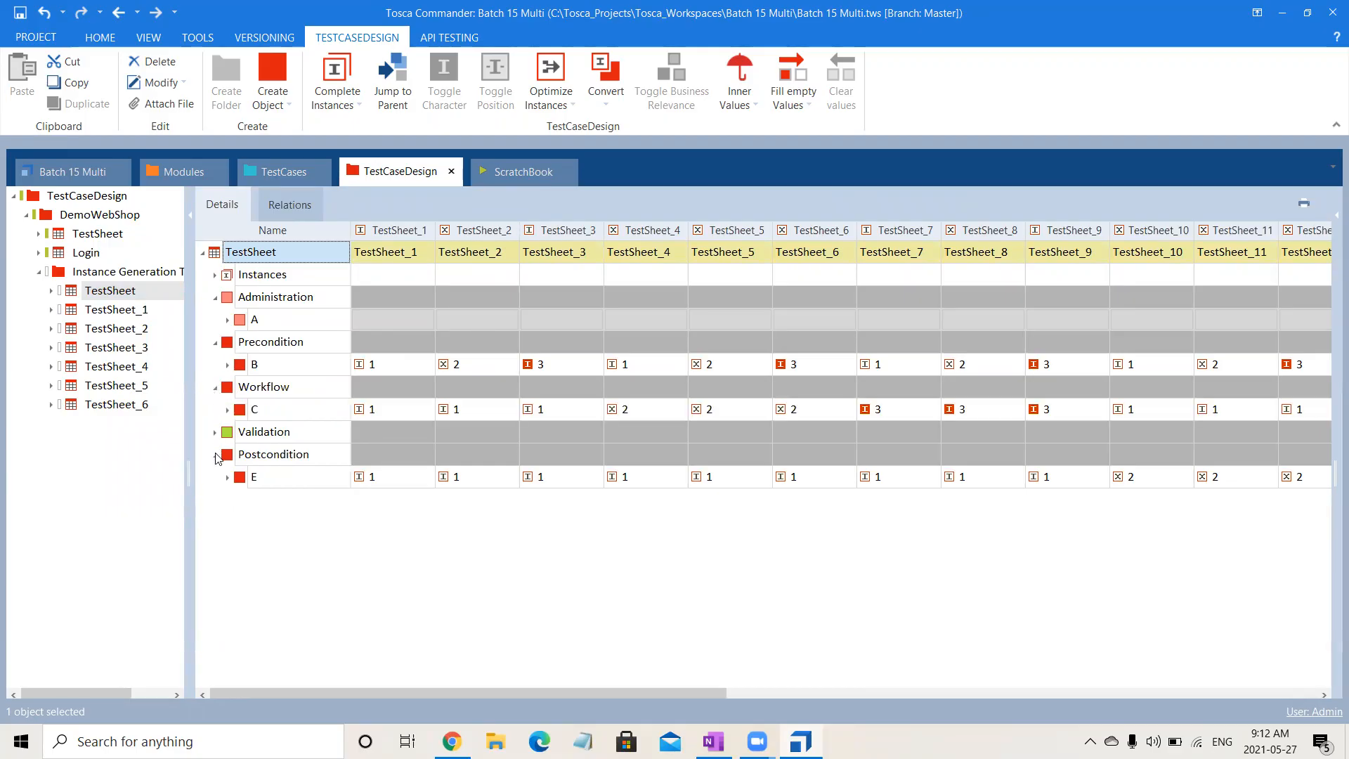
left_click(215, 432)
left_click(523, 410)
left_click(678, 369)
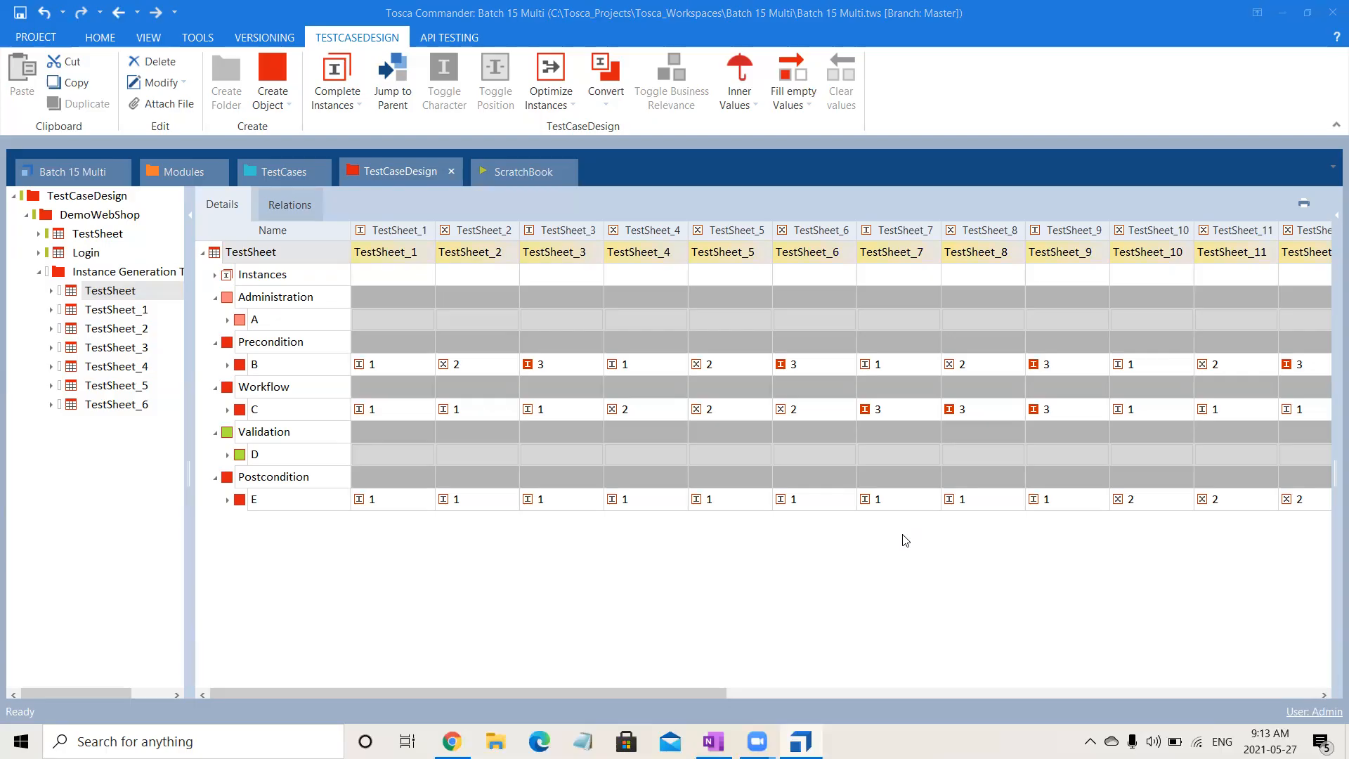
- Generate instances for TestSheet_1 using the Orthogonal technique
left_click(149, 292)
left_click(138, 311)
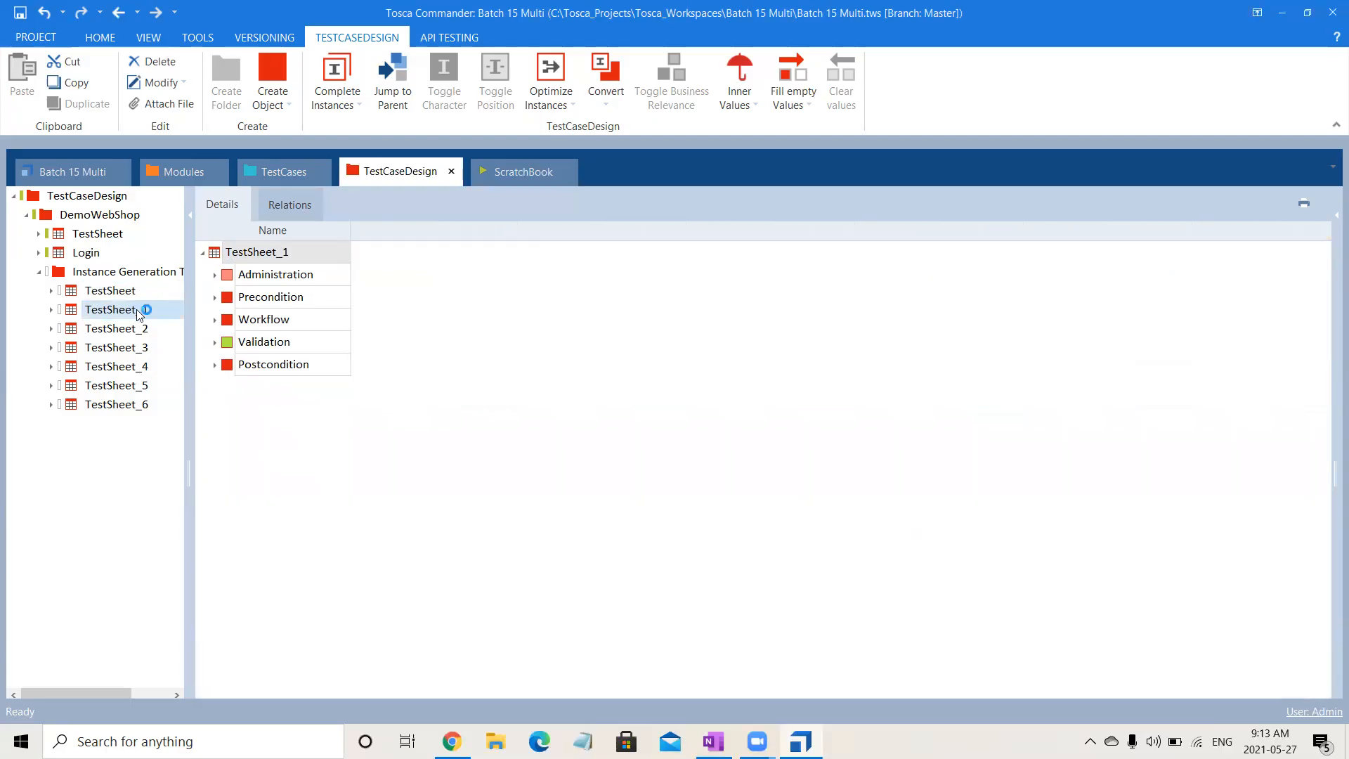
right_click(139, 314)
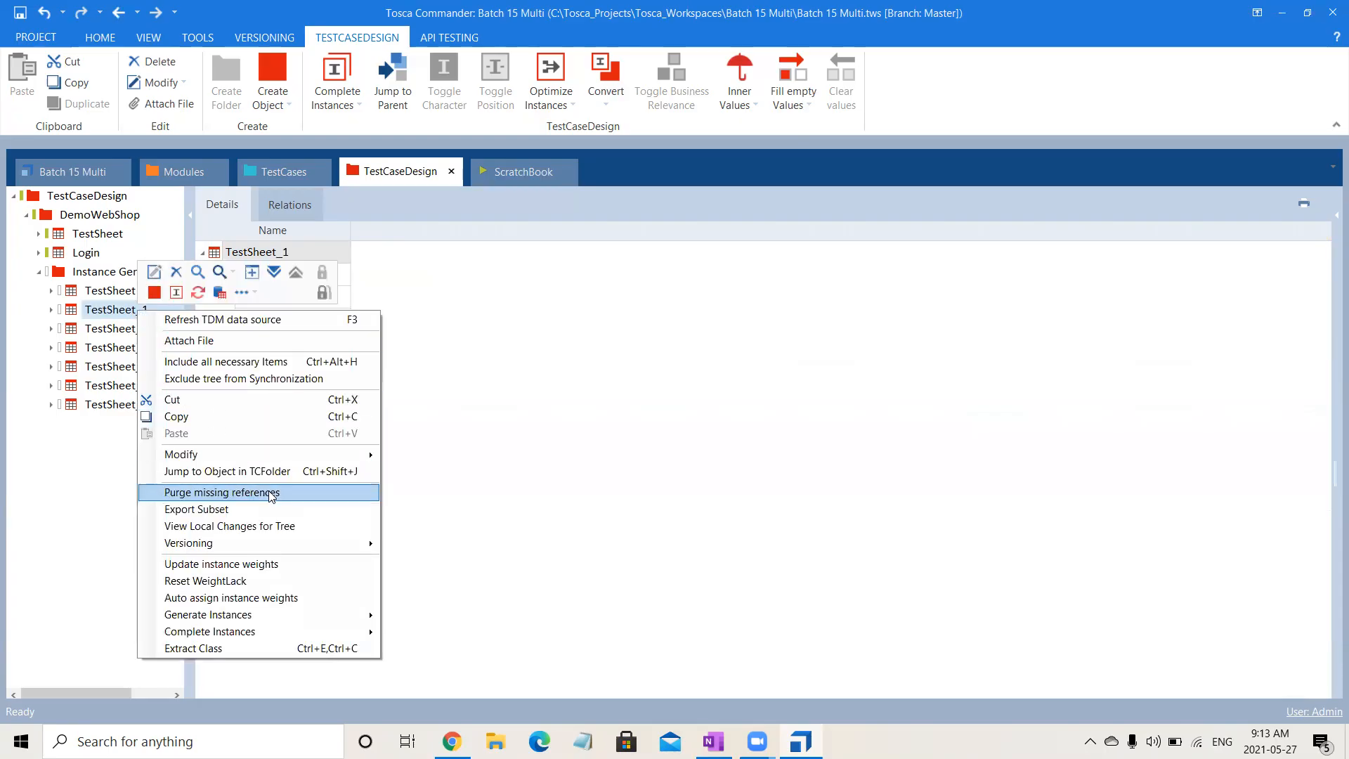
mouse_move(333, 618)
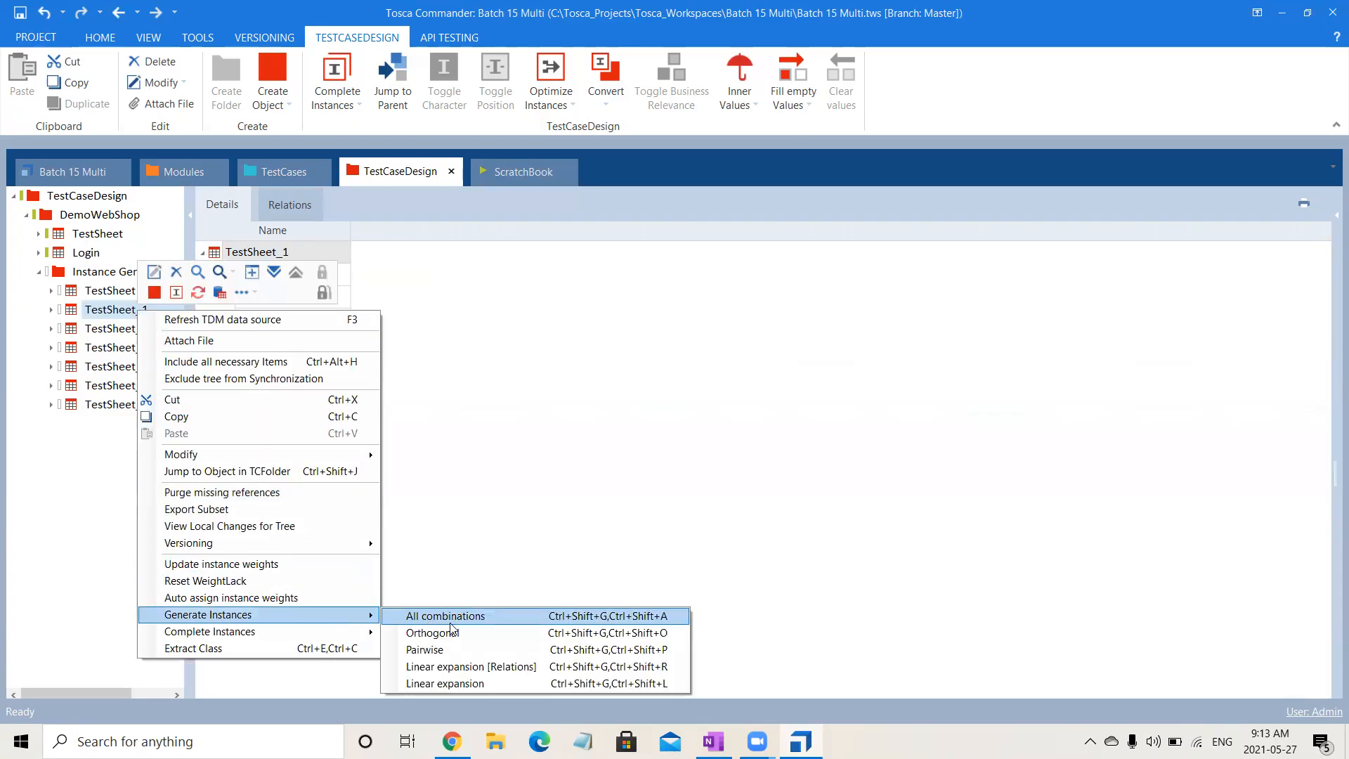
left_click(456, 632)
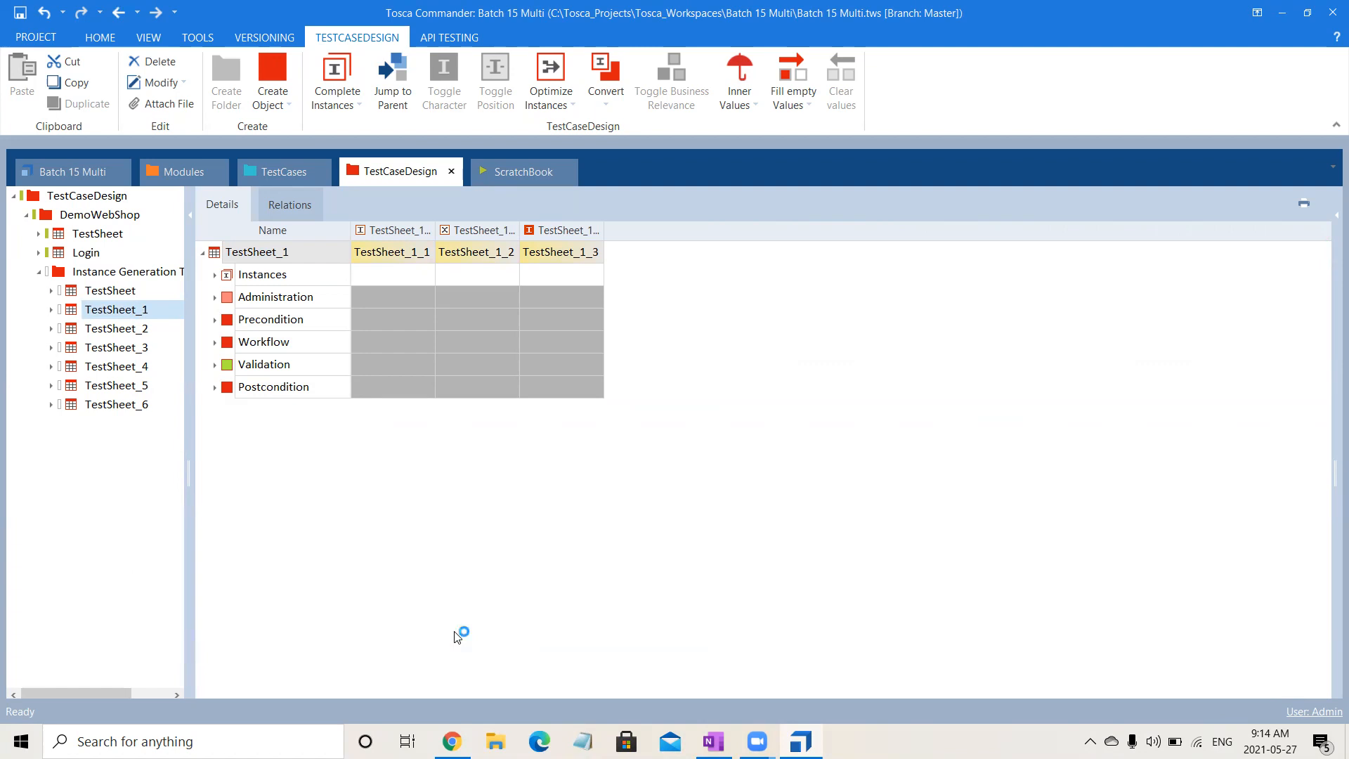
- Expand all of TestSheet_1 and collapse attributes A to E to examine the values assigned to each Orthogonal instance
left_click(257, 252)
right_click(216, 254)
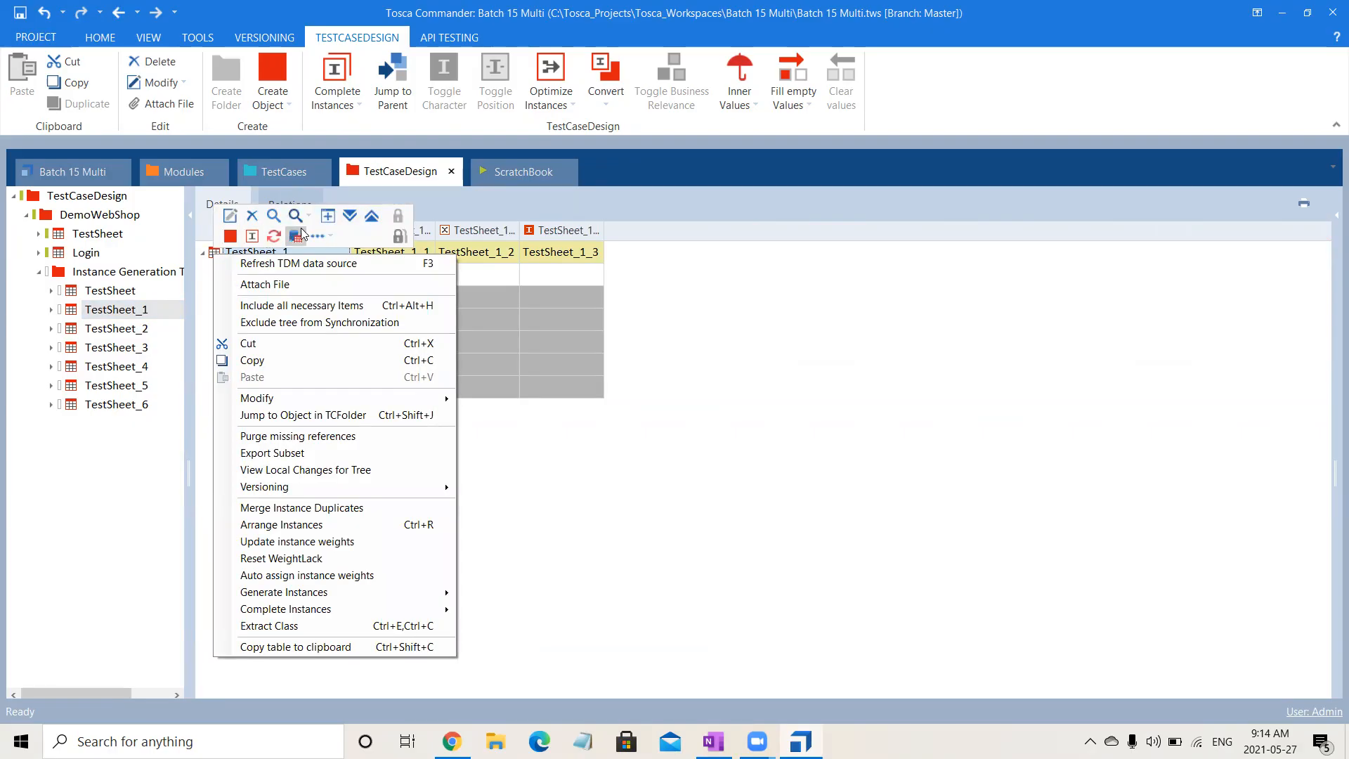
left_click(349, 218)
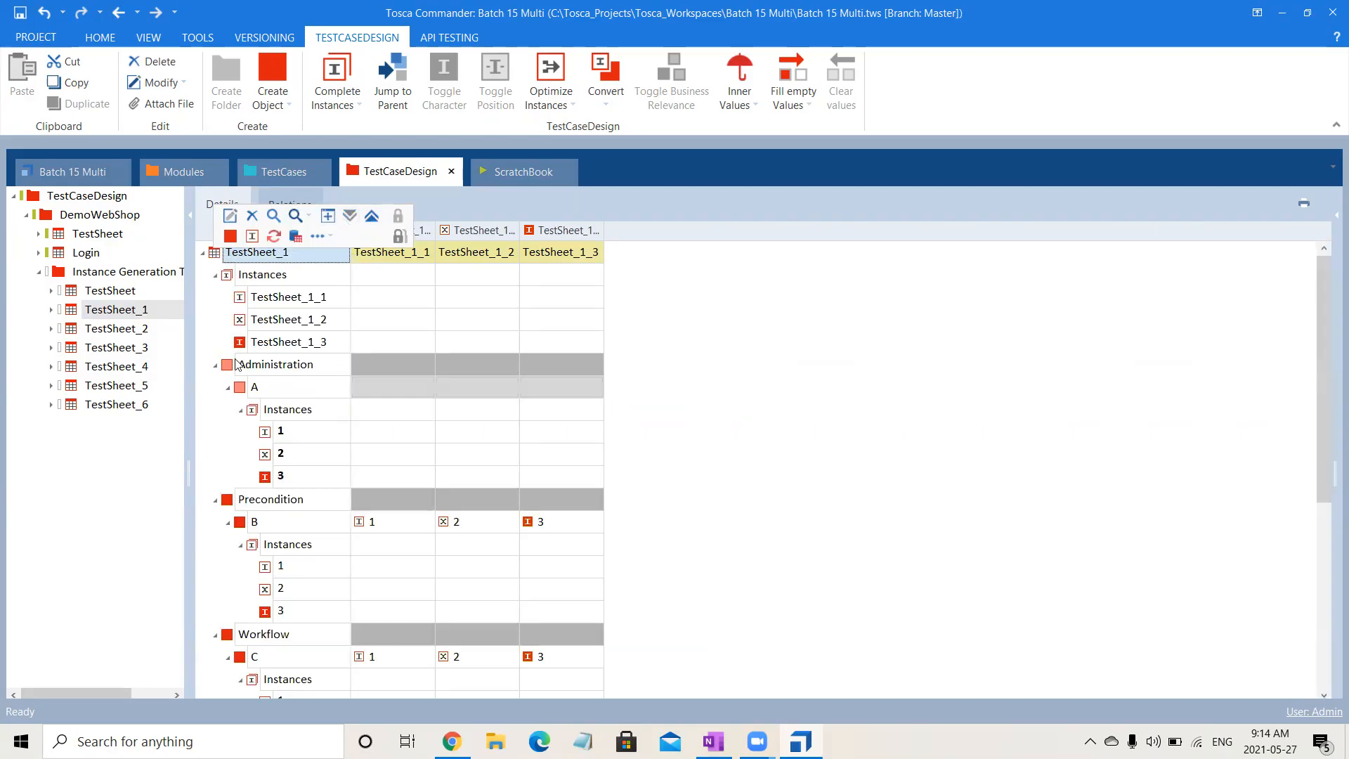
left_click(227, 388)
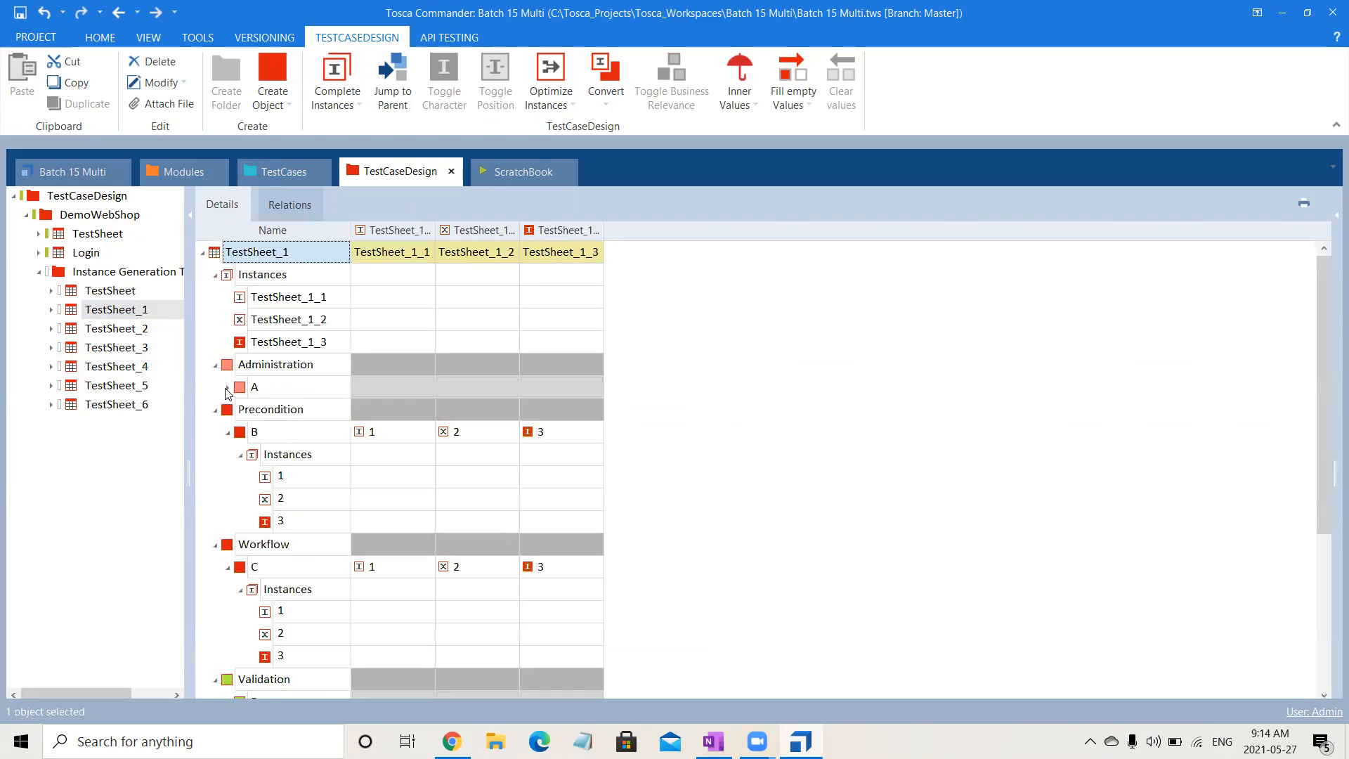
left_click(228, 432)
left_click(228, 477)
left_click(228, 521)
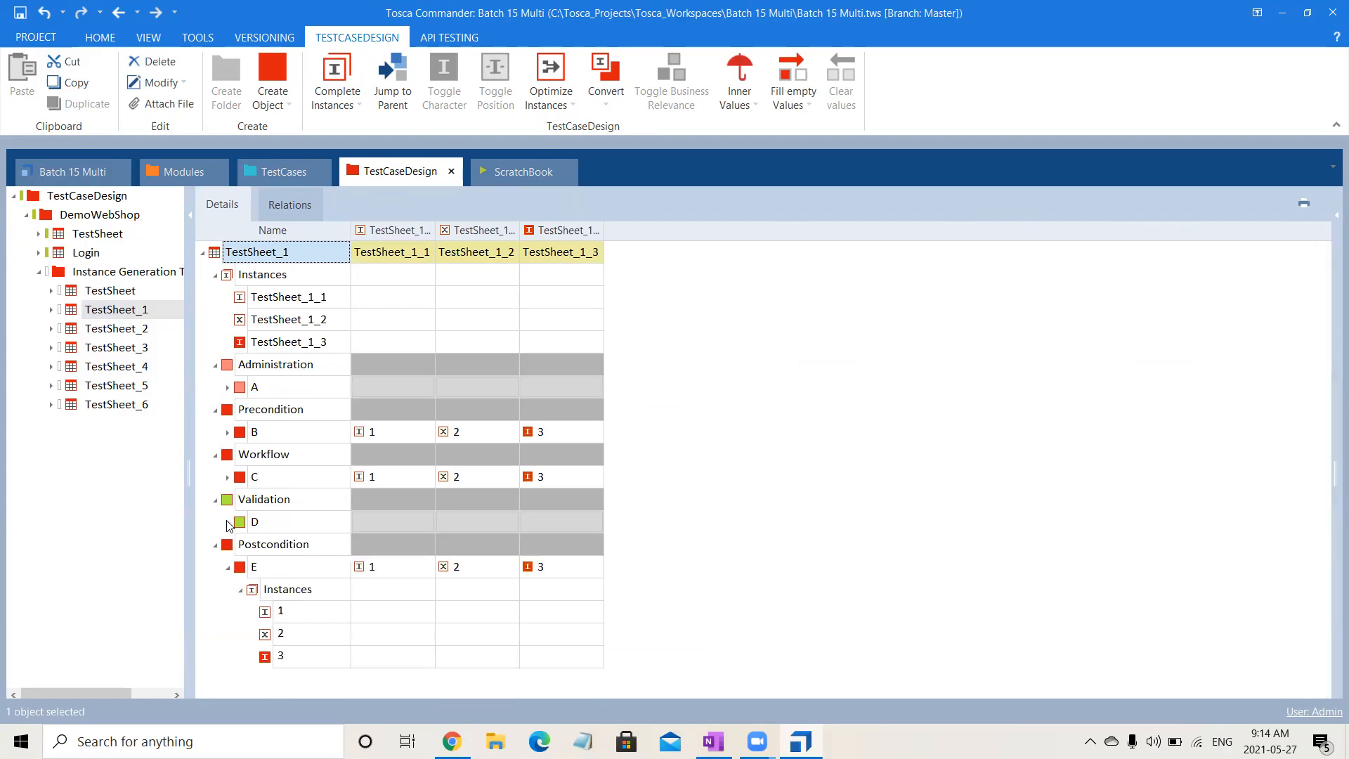
left_click(227, 566)
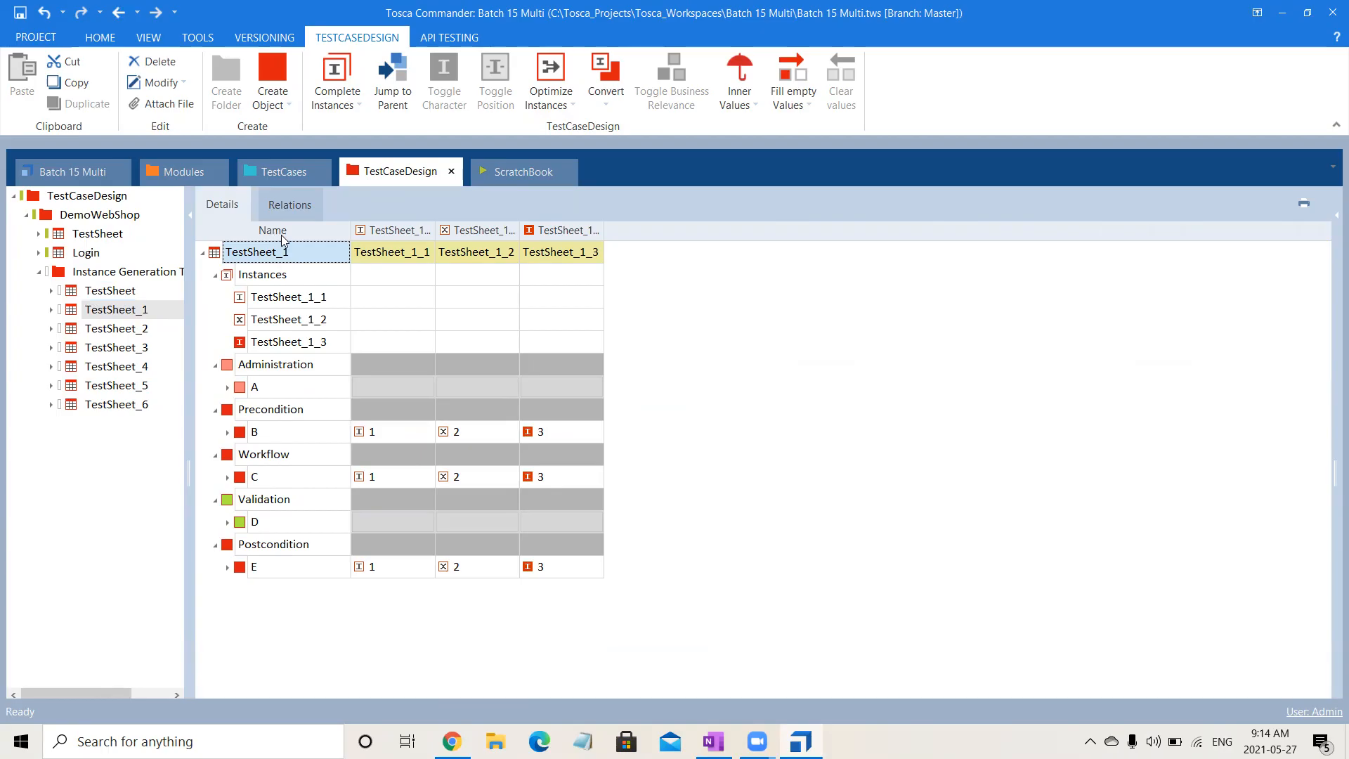
- Rename TestSheet_1 as Orthogonal
left_click(289, 251)
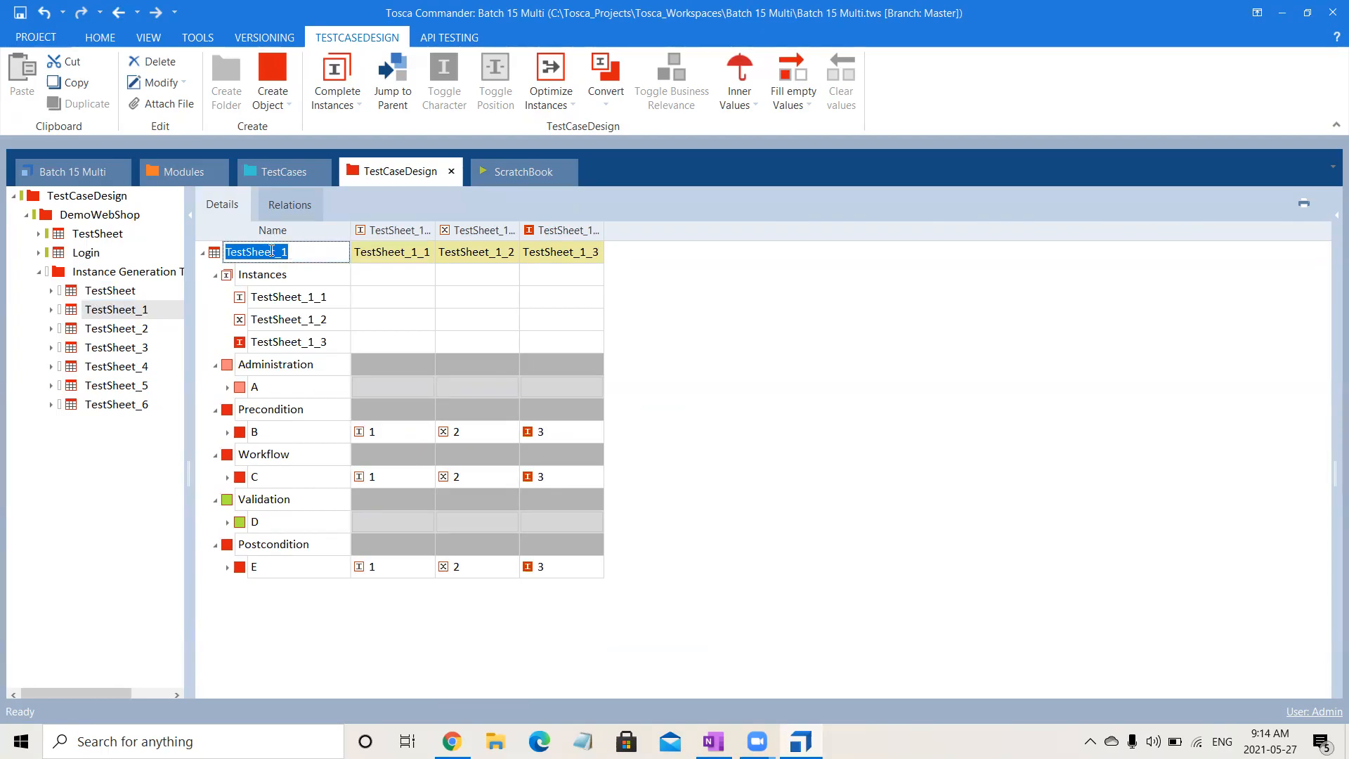
type("Orthogonal")
key("Return")
- Rename the first TestSheet in the Instance Generation Techniques folder as All Combinations
left_click(126, 295)
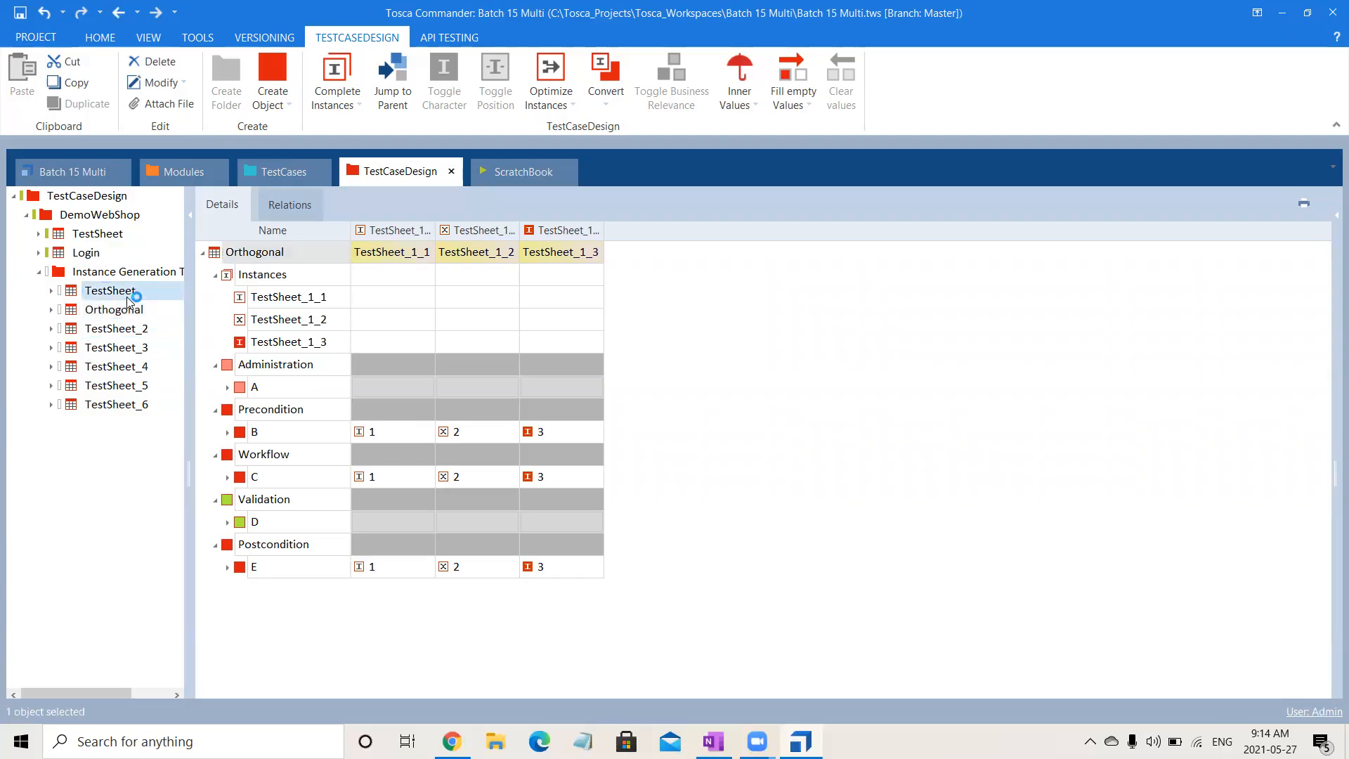
key("F2")
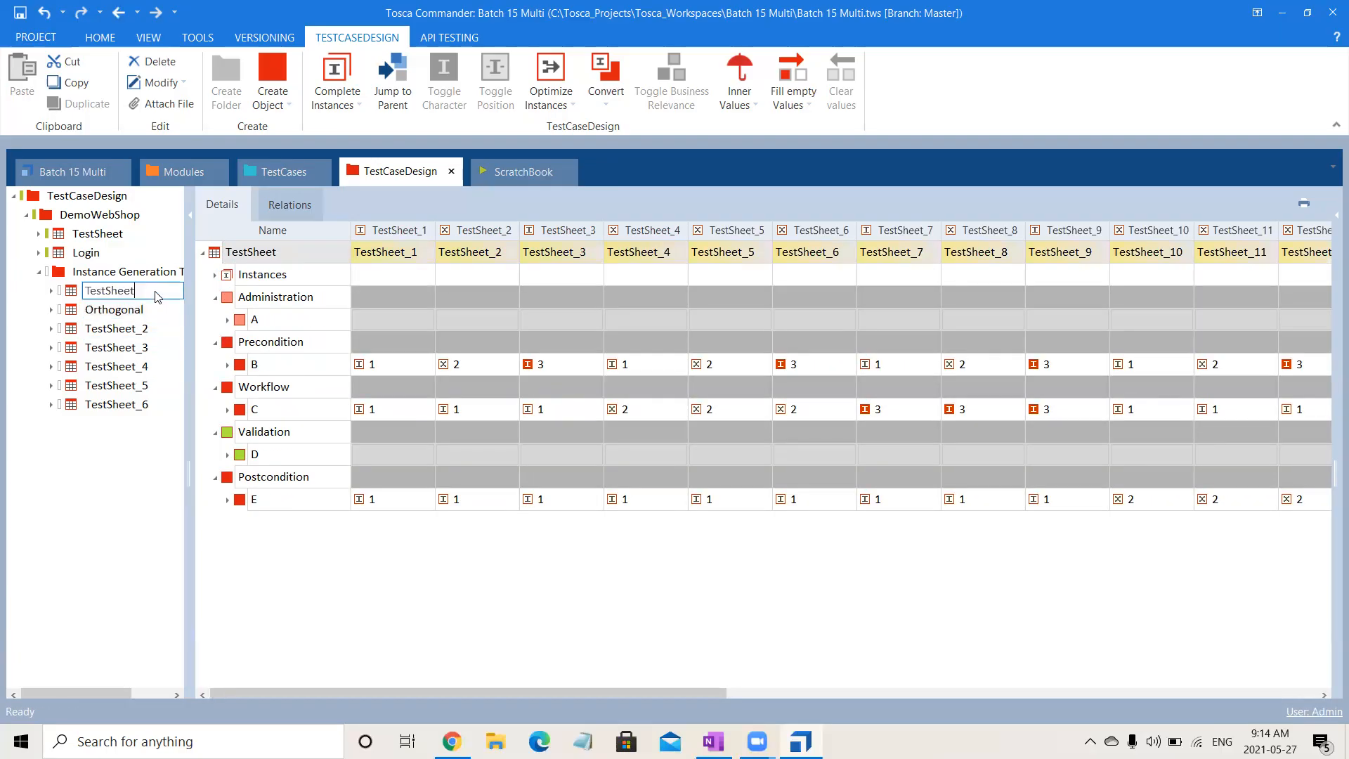
type("All Combinations")
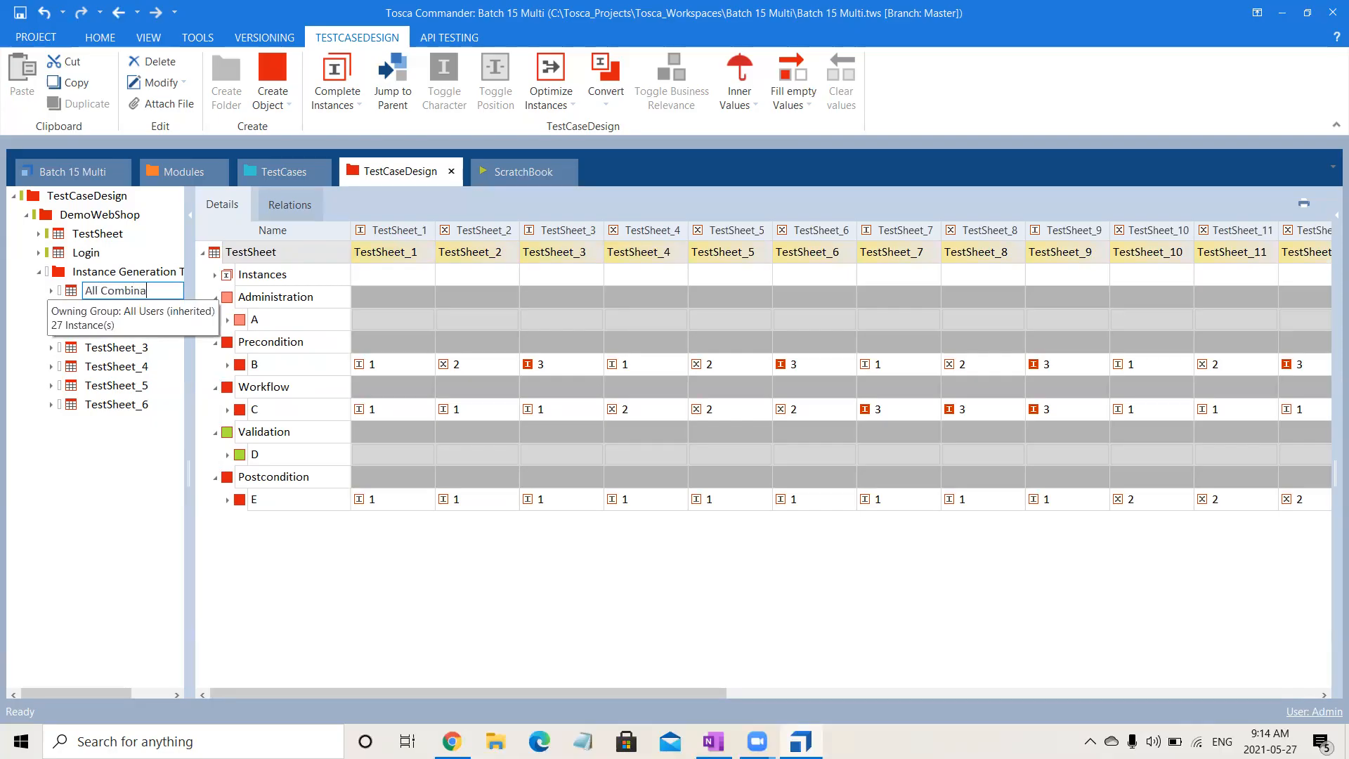
key("Return")
- Generate instances for TestSheet_2 using the Pairwise technique
left_click(113, 329)
left_click(144, 336)
right_click(145, 340)
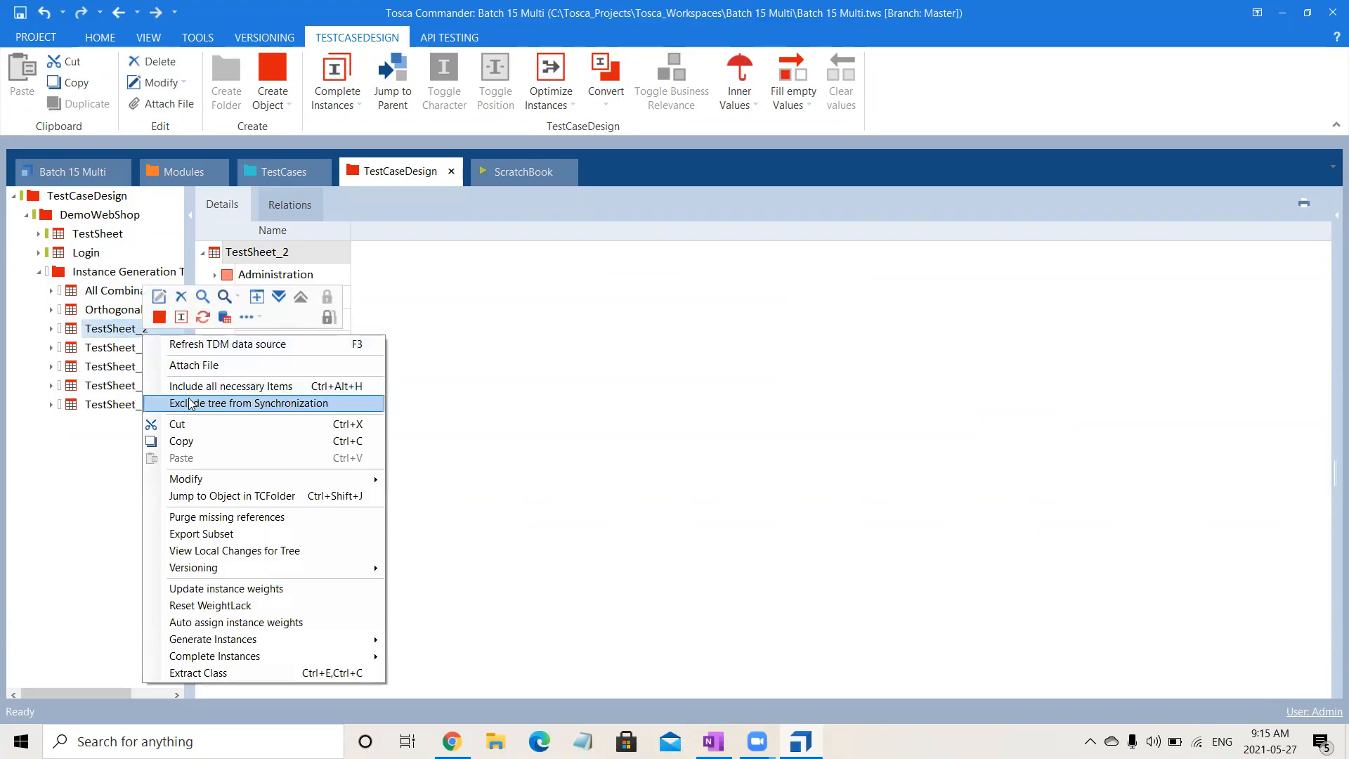
mouse_move(270, 640)
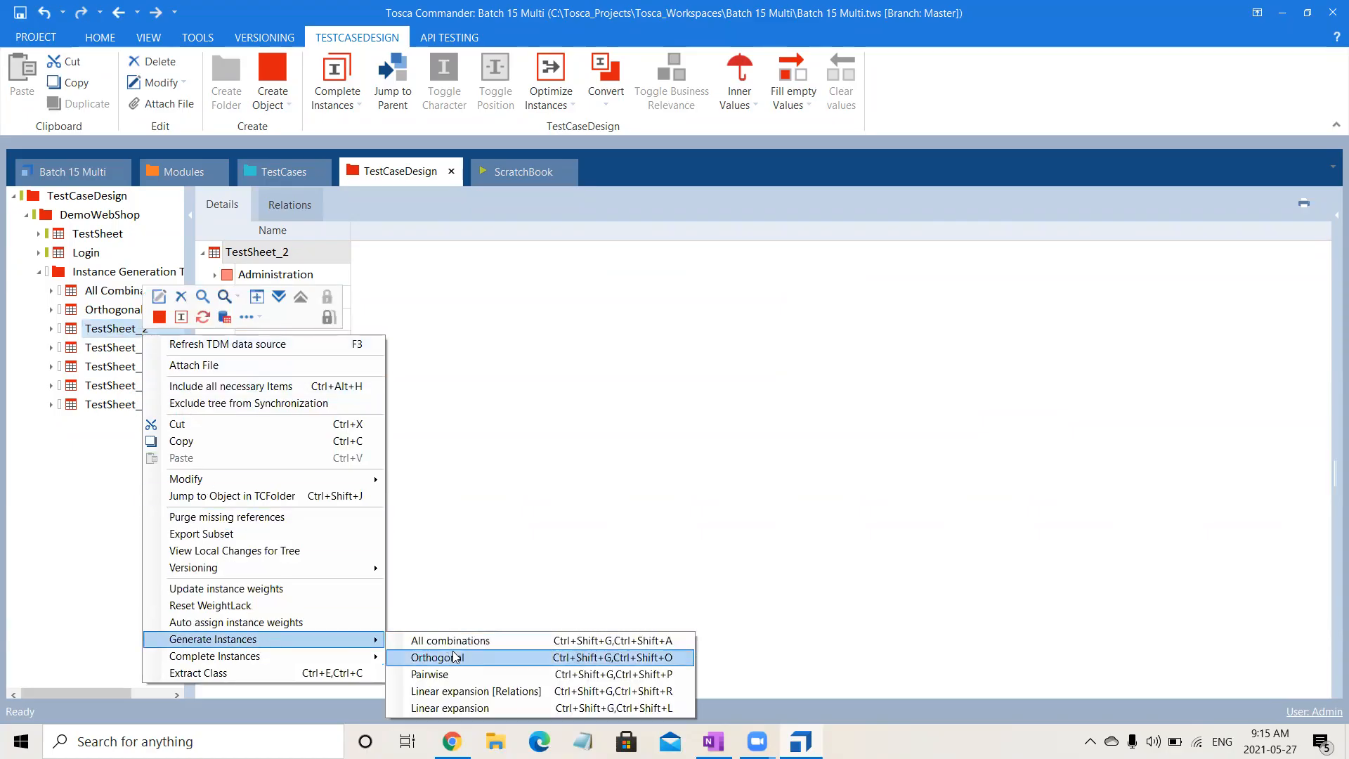
left_click(480, 676)
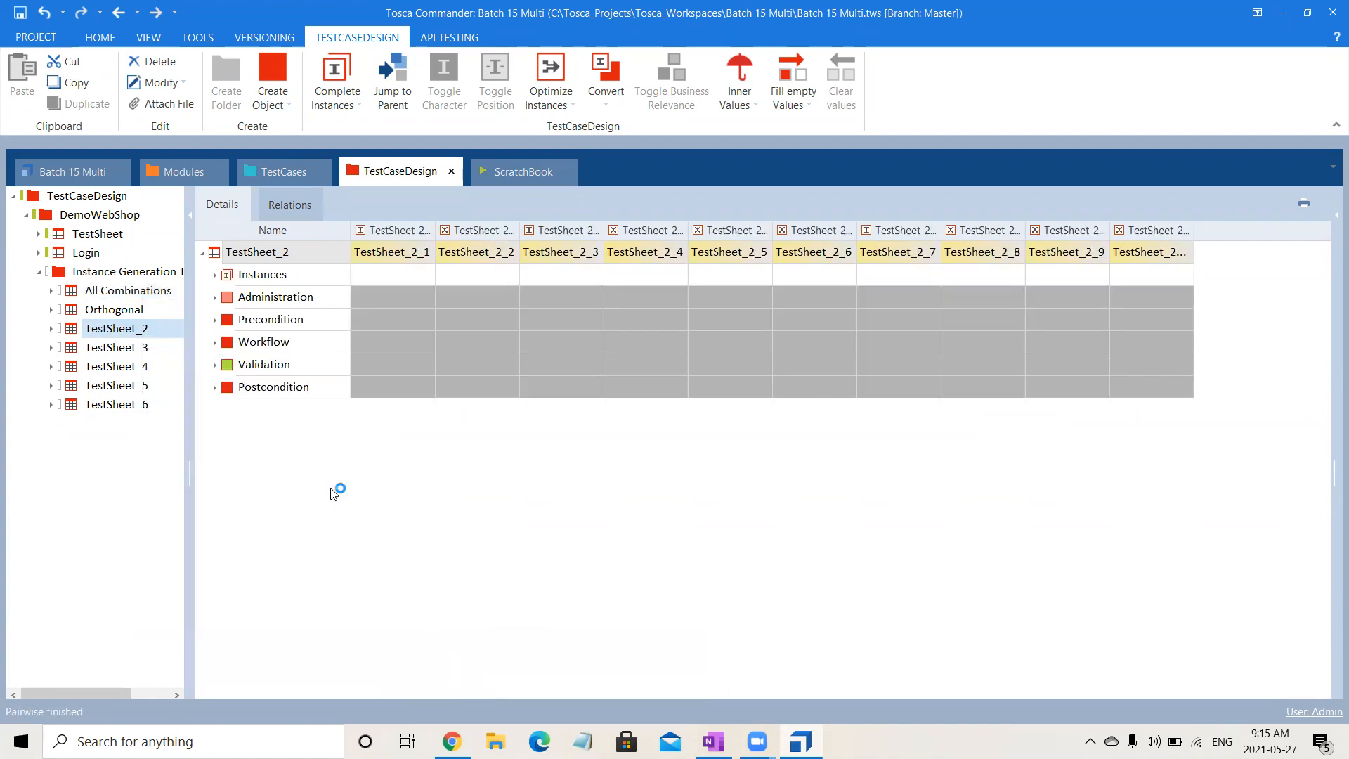
- Expand the instances and attribute sections of TestSheet_2 to examine the value combinations of the Pairwise instances
left_click(215, 275)
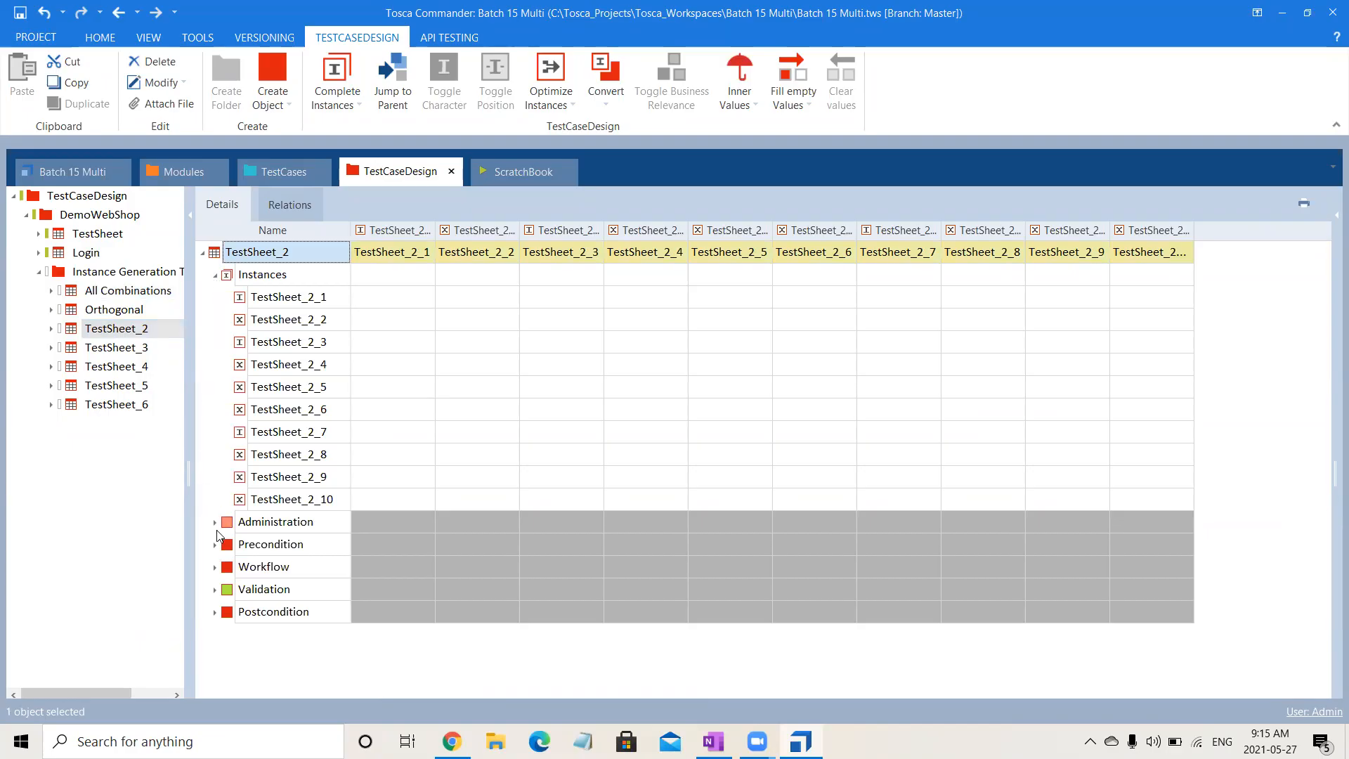
left_click(215, 522)
left_click(216, 568)
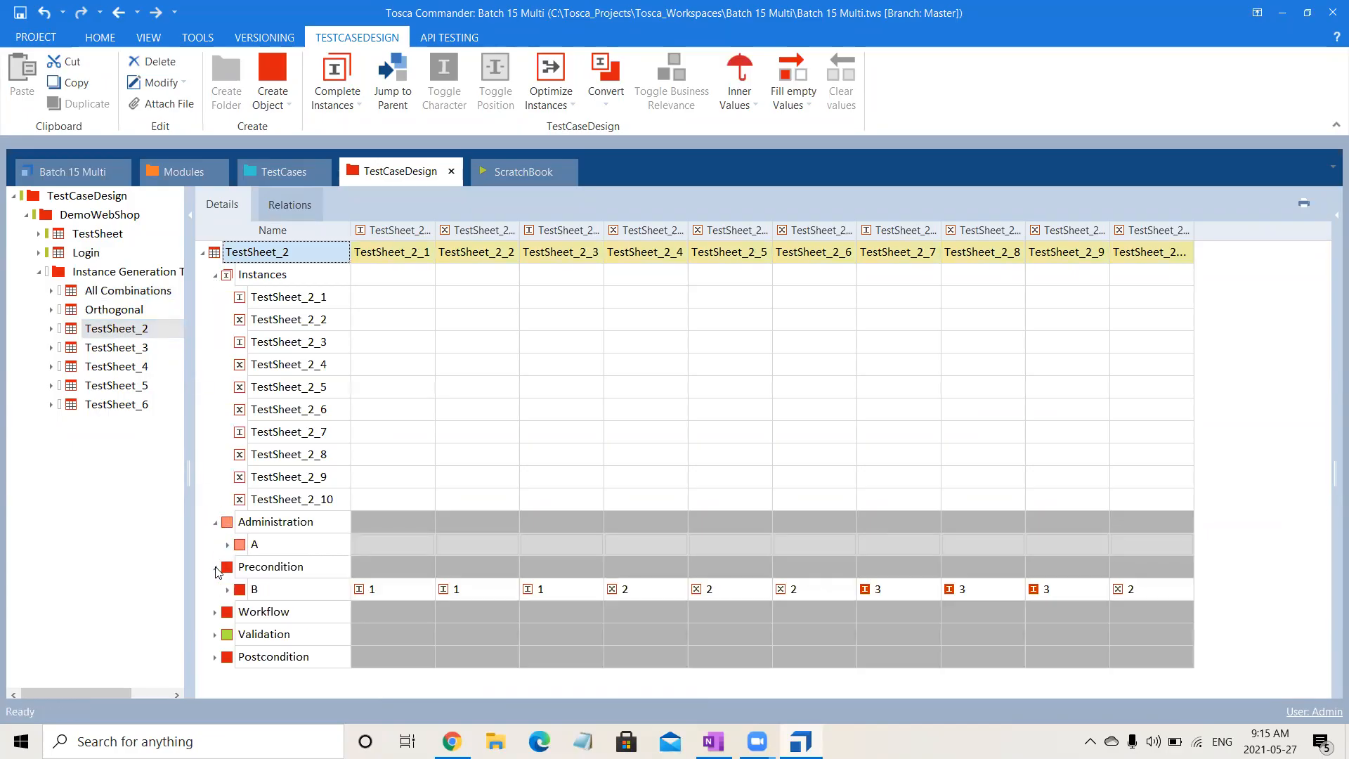
left_click(215, 612)
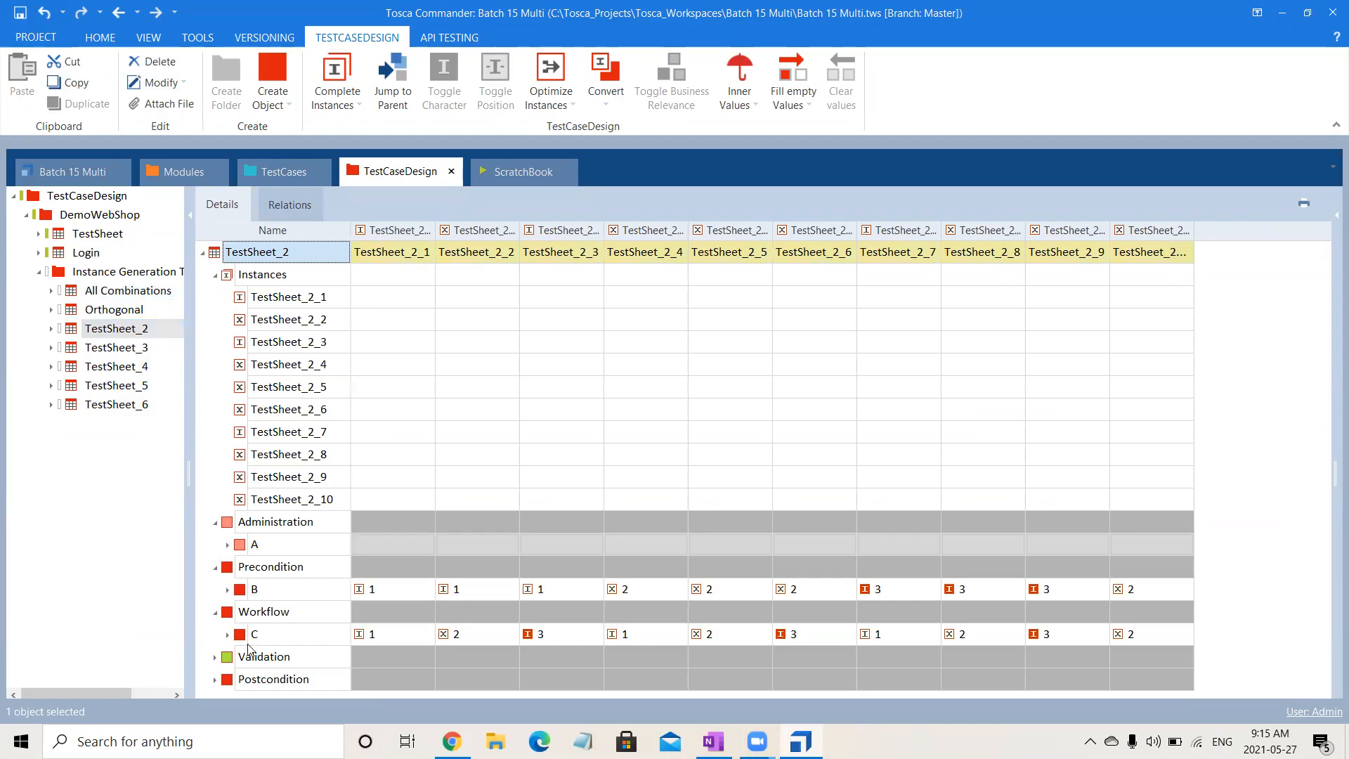
key("super+shift+s")
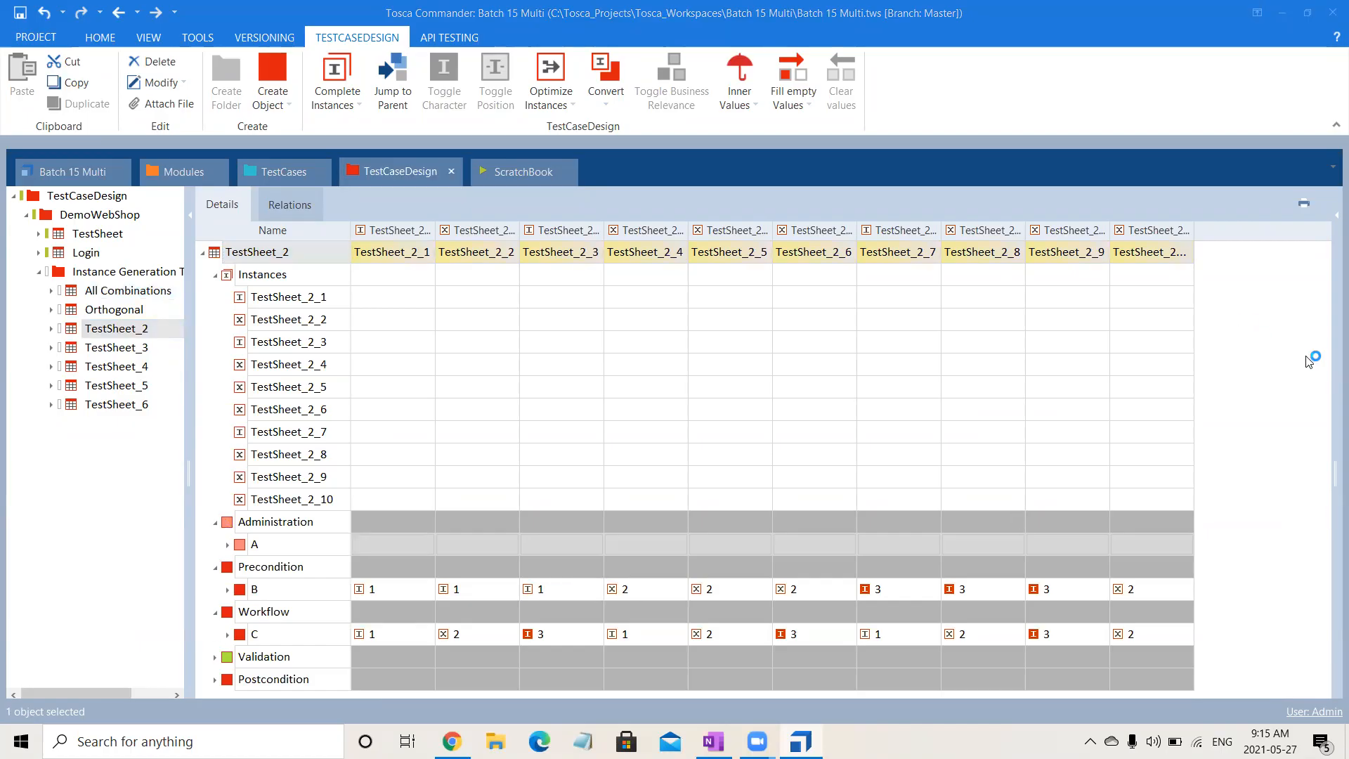
left_click(1333, 367)
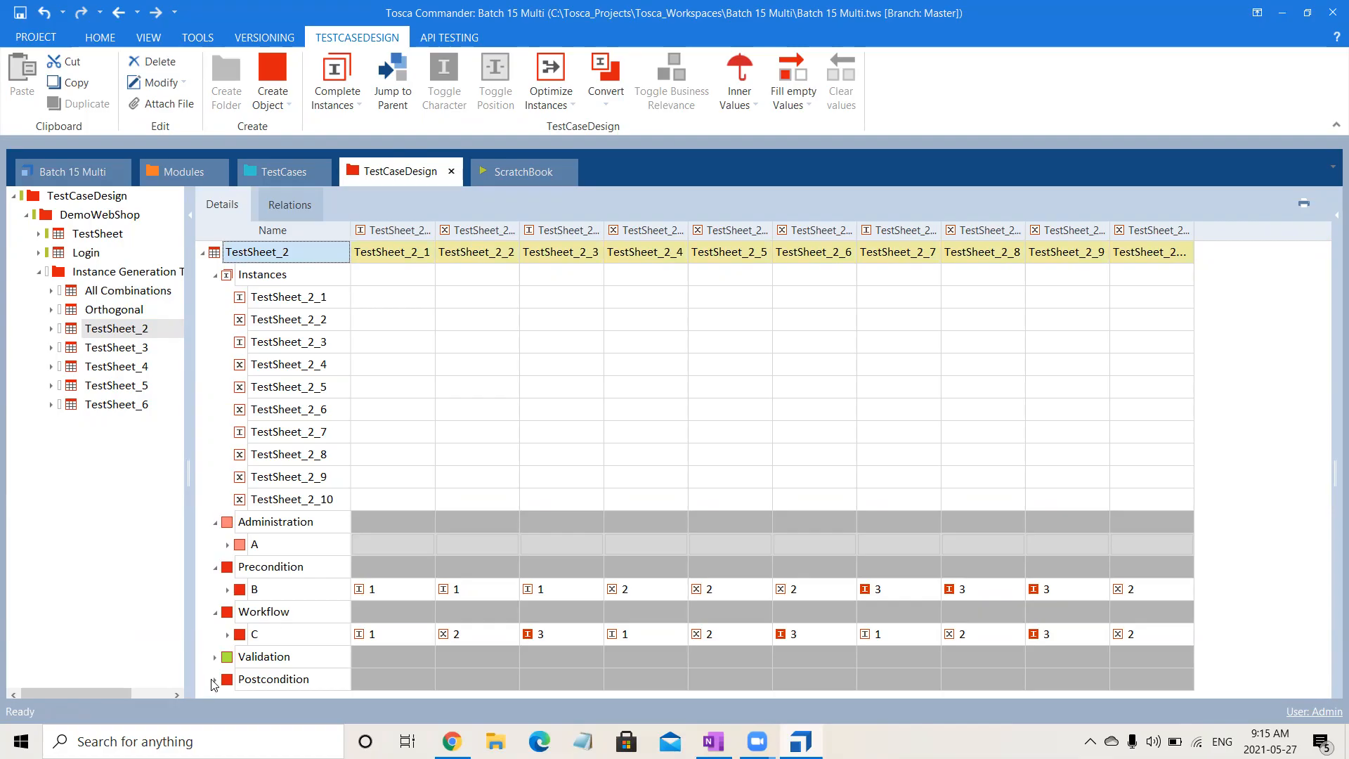
left_click(214, 656)
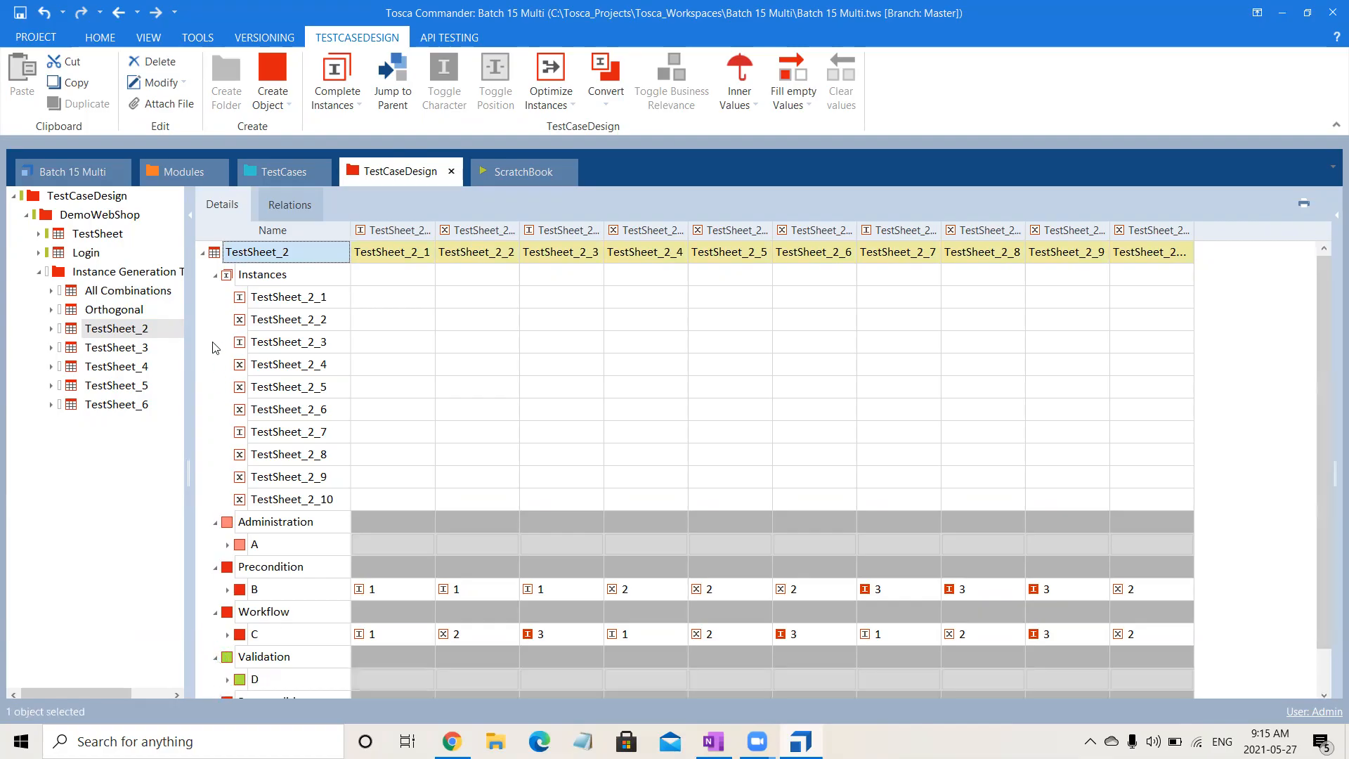
left_click(215, 274)
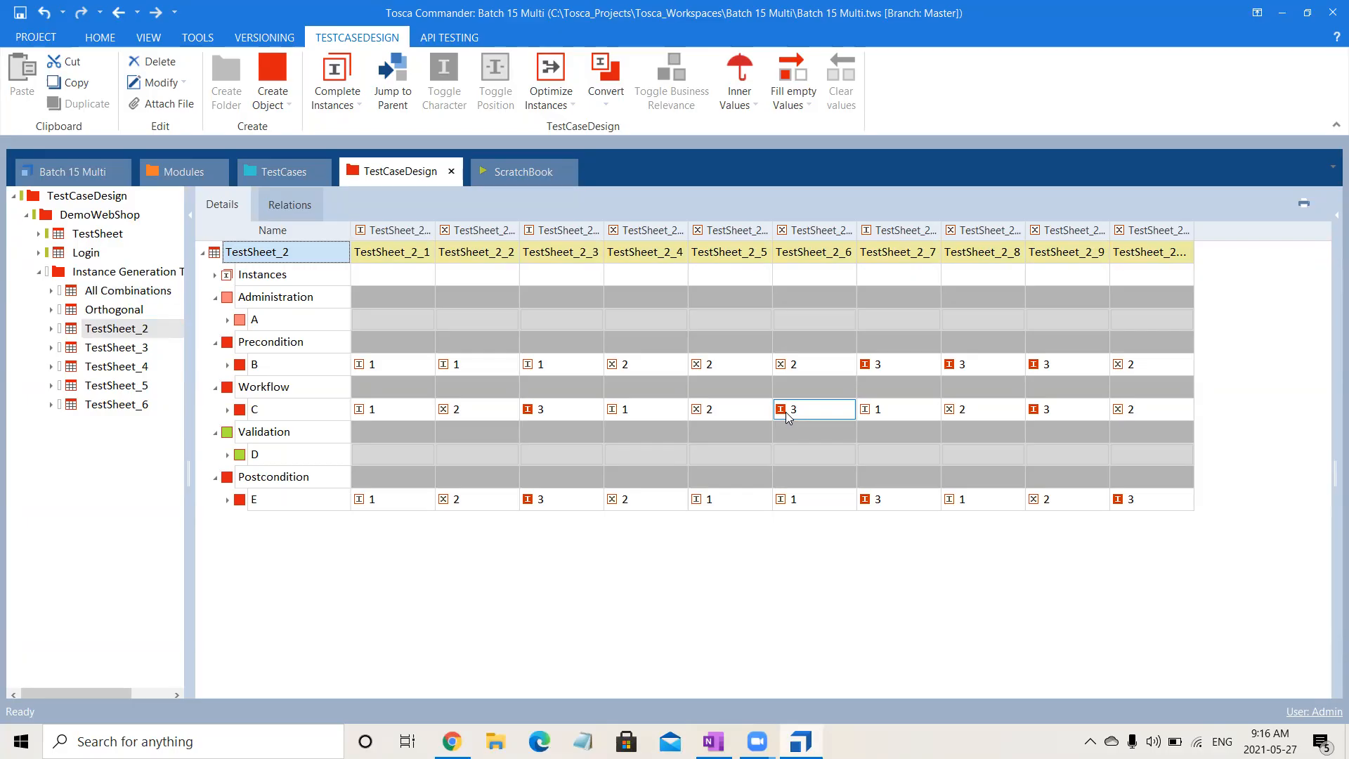
left_click(216, 275)
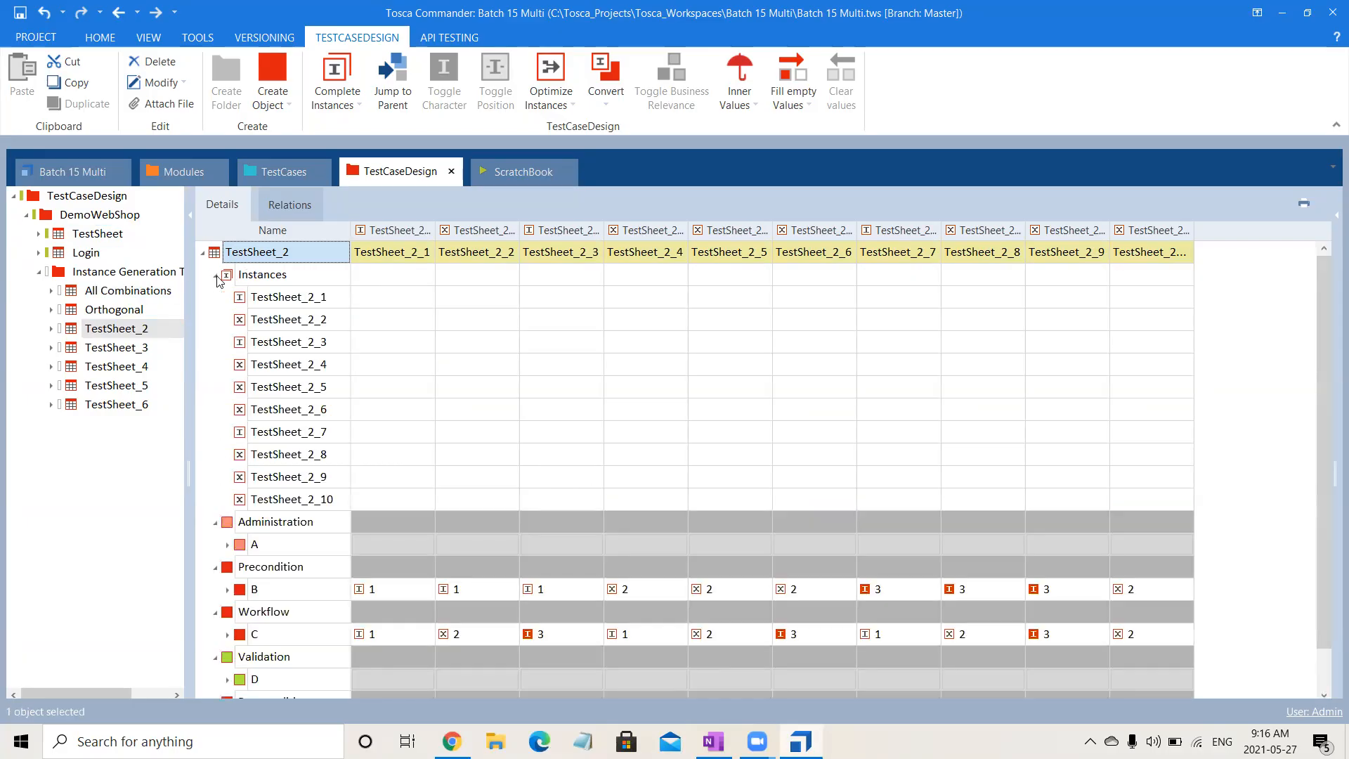
- Rename TestSheet_2 as Pairwise
left_click(295, 254)
type("P")
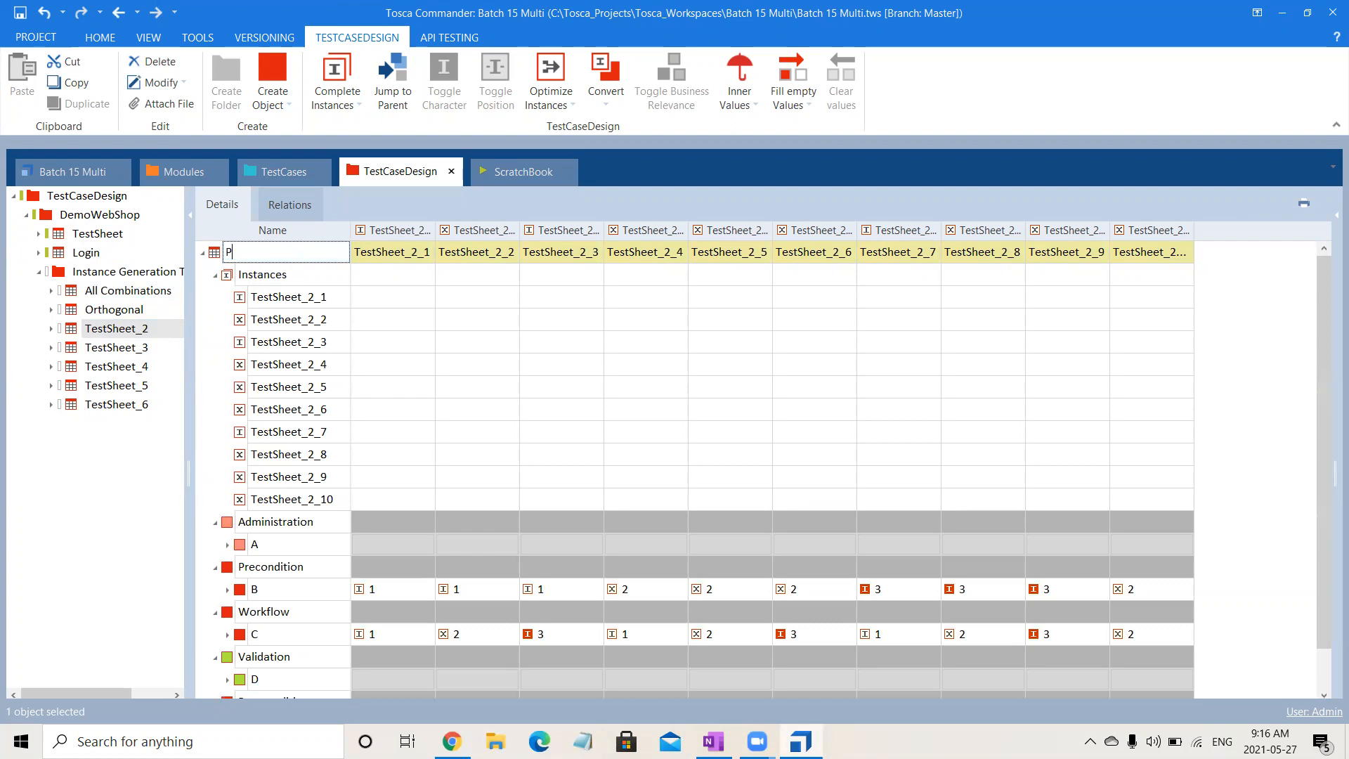
type("airwise")
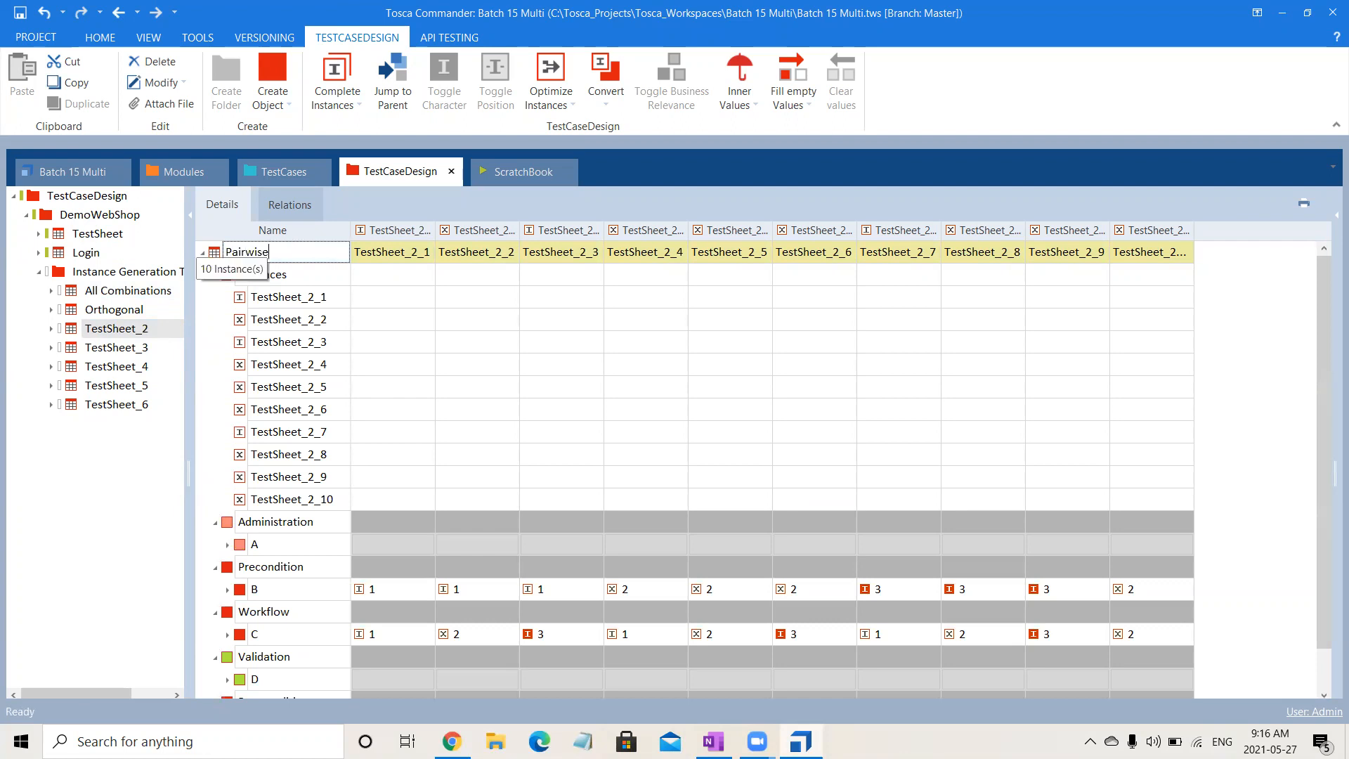
key("Return")
- Rename TestSheet_3 in the Instance Generation Techniques folder as Linear Expansion
left_click(140, 349)
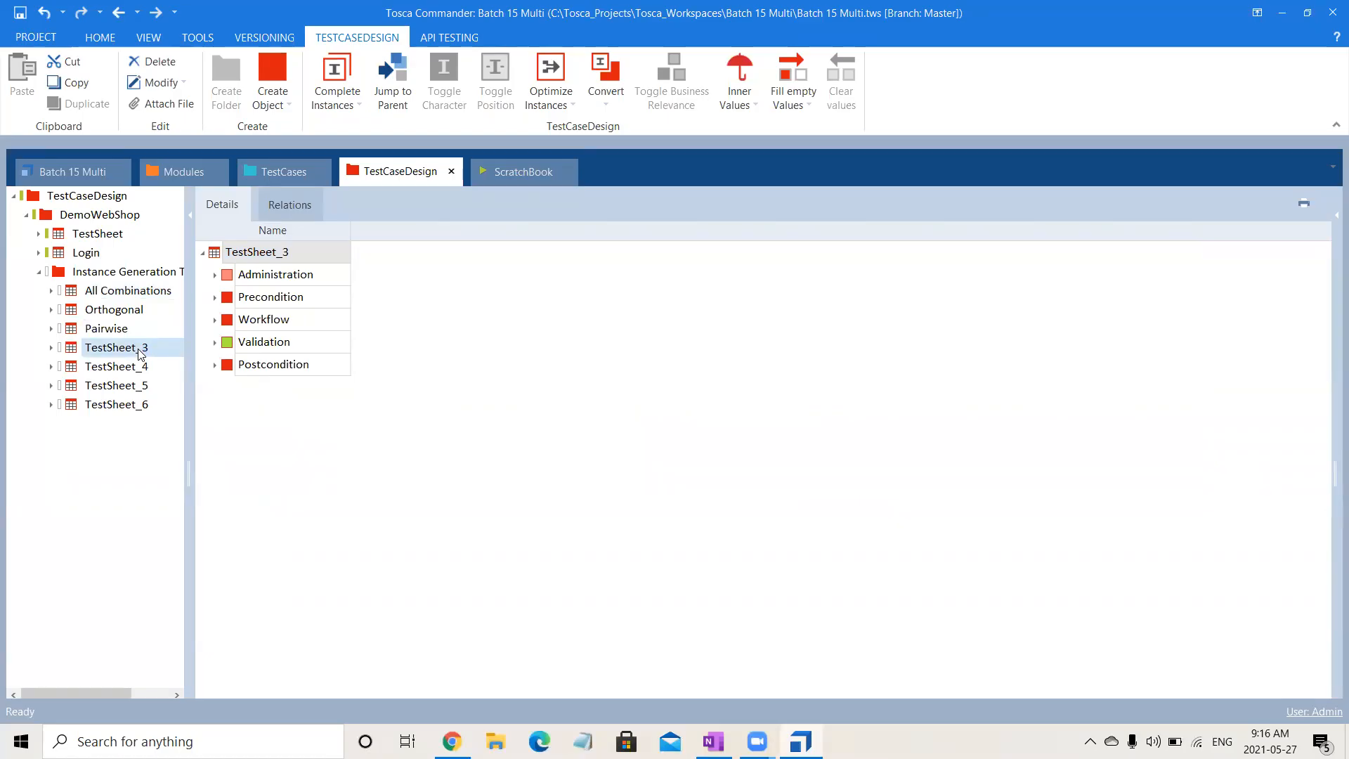
left_click(143, 349)
type("Linear")
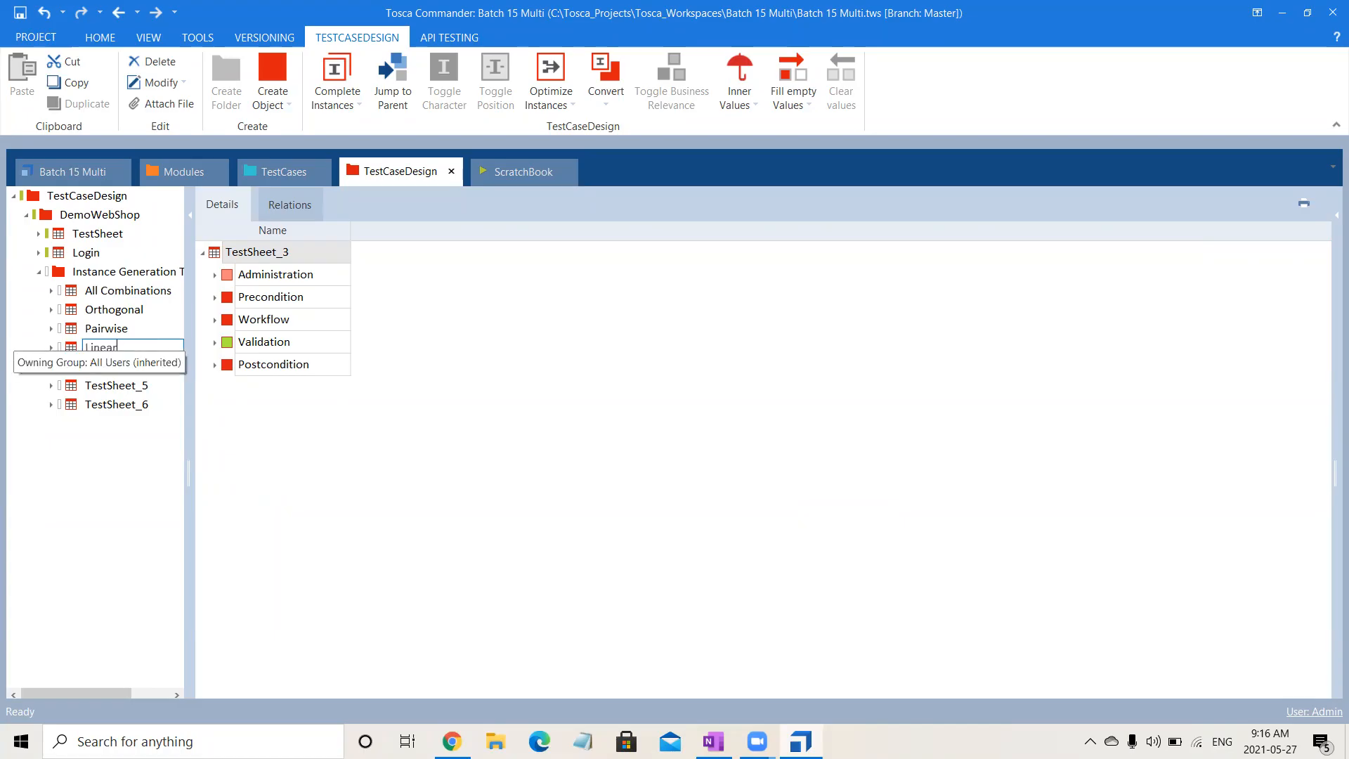
type(" Expansion")
key("Return")
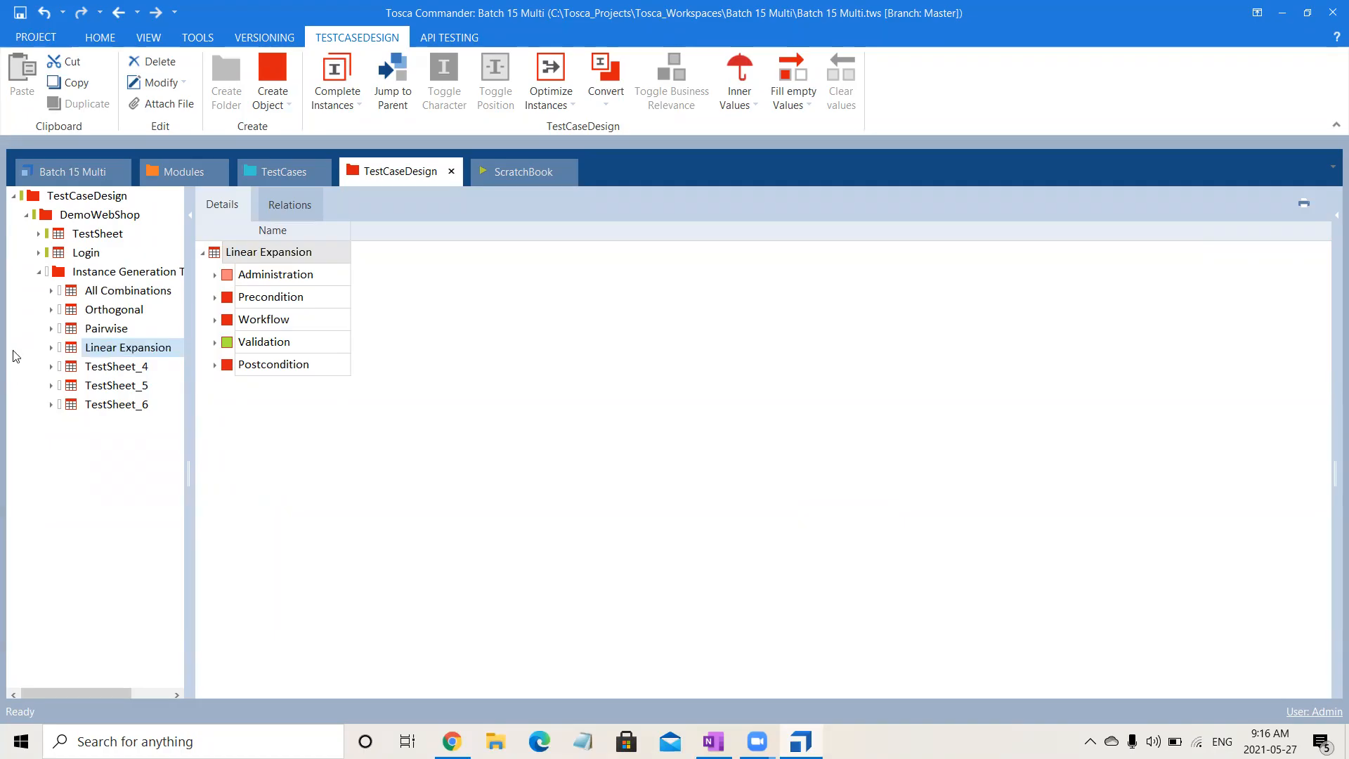
- Delete the spare sheets TestSheet_4, TestSheet_5 and TestSheet_6
left_click(105, 367)
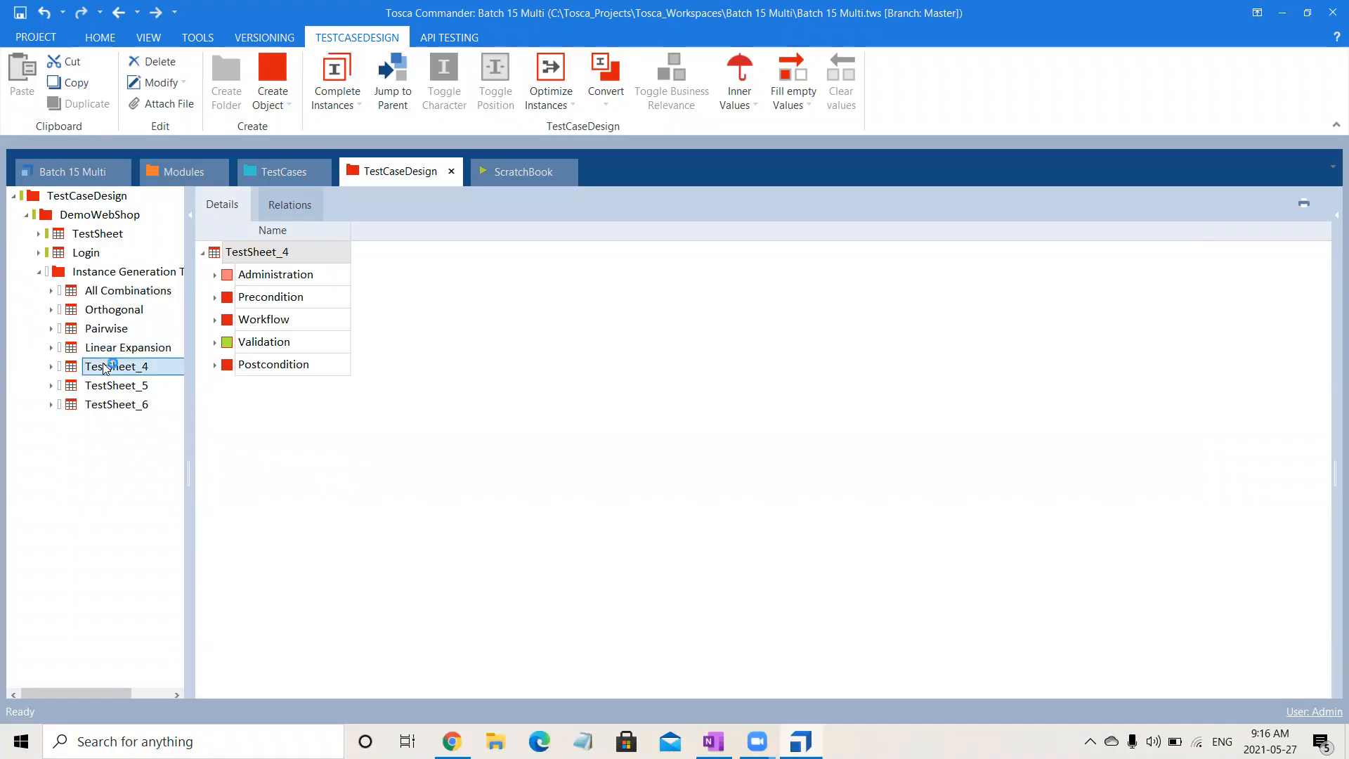
key("shift+Down")
key("shift+Down")
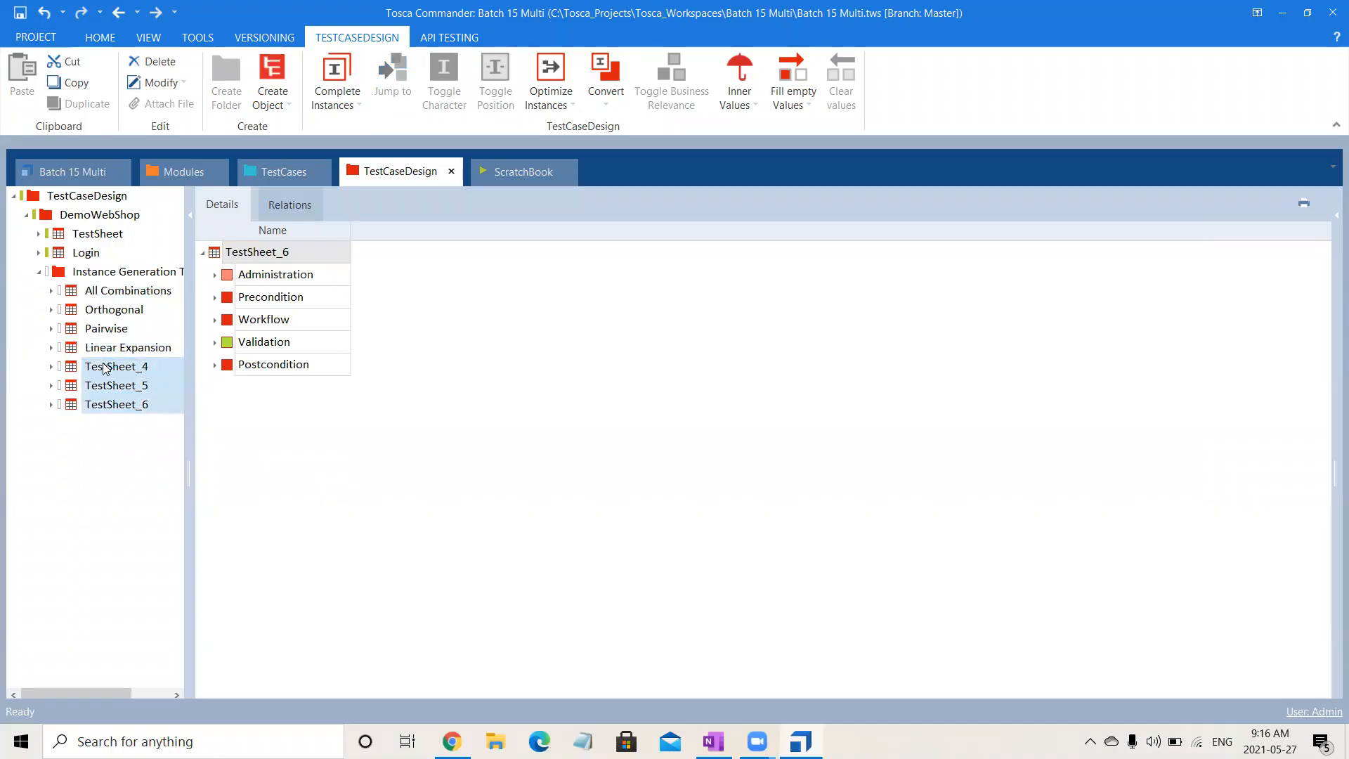
key("Delete")
- Generate instances for the Linear Expansion sheet using the Linear expansion technique
left_click(139, 349)
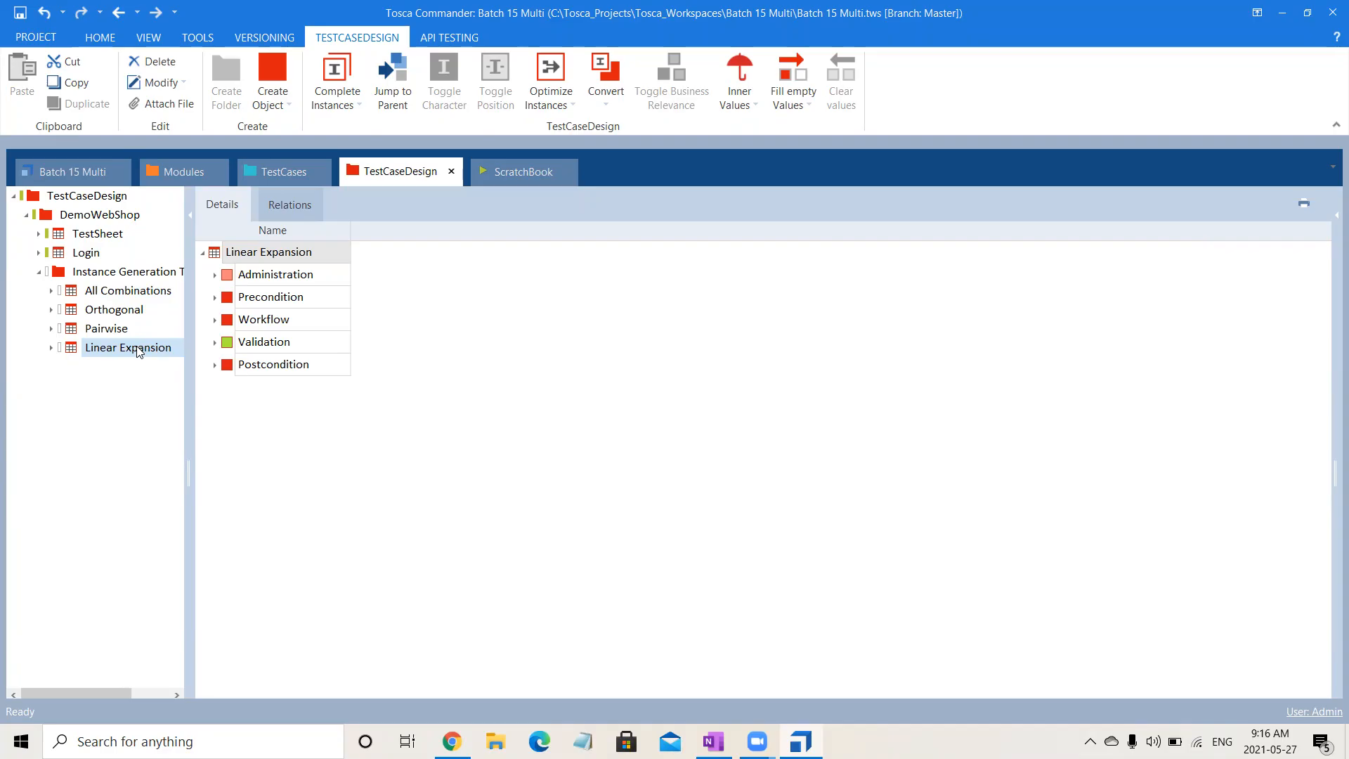
right_click(138, 349)
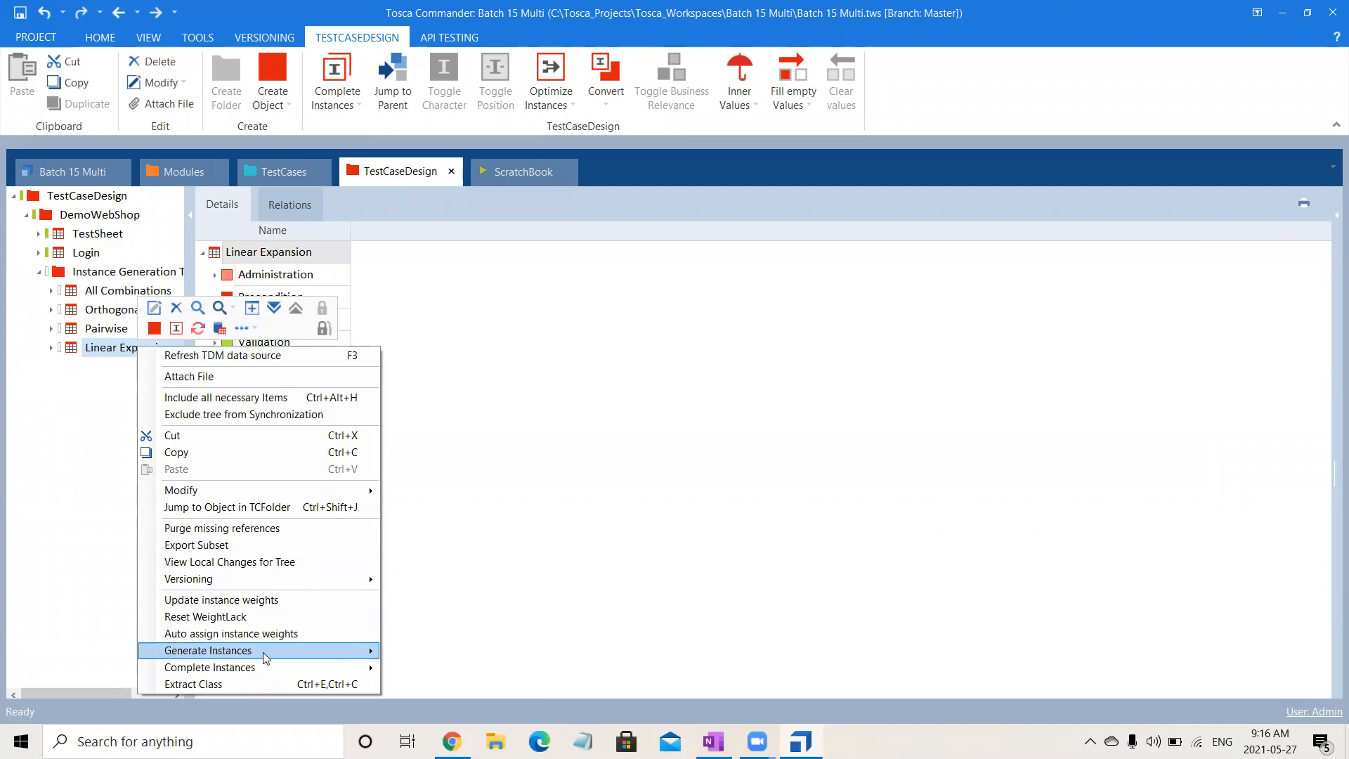
mouse_move(323, 674)
mouse_move(351, 651)
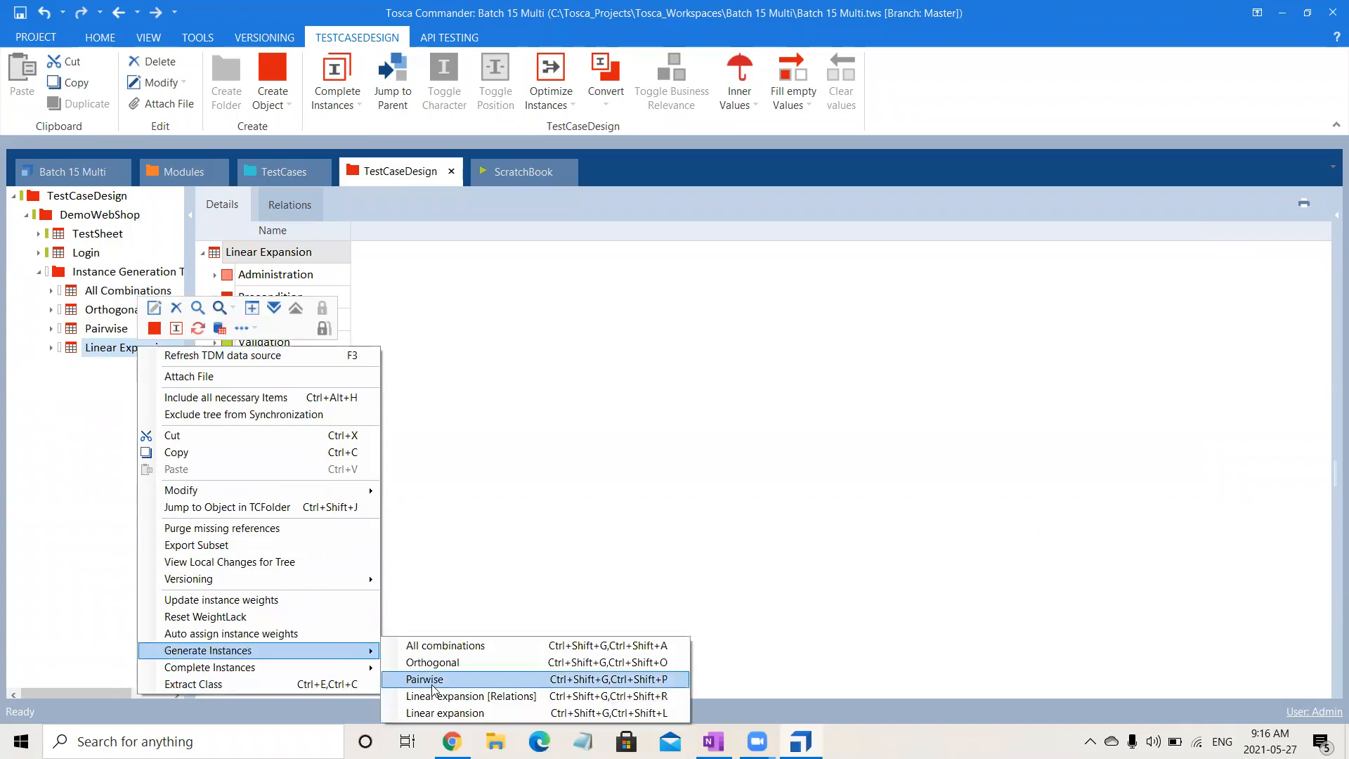
left_click(456, 712)
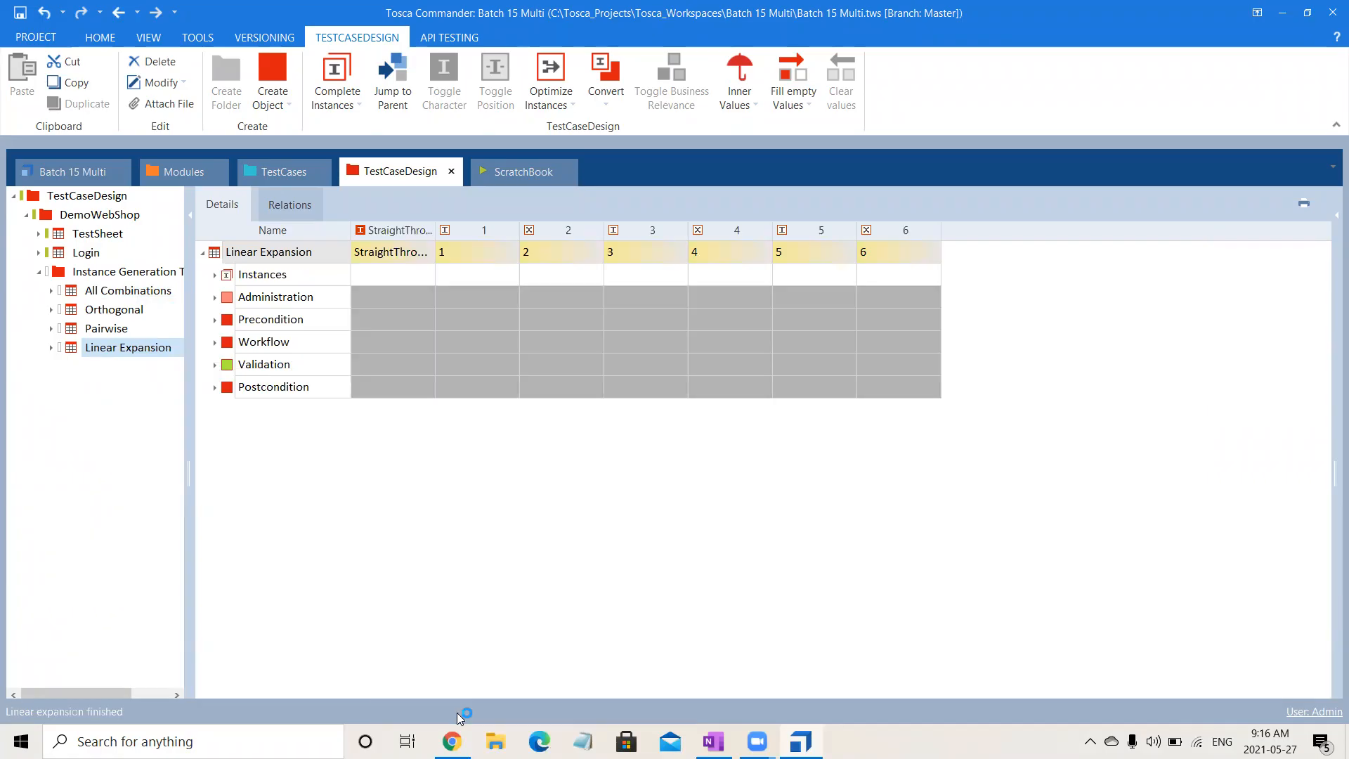
- Expand the whole Linear Expansion sheet, collapse the instance lists of attributes A to E, and examine each instance's values, starting with B
right_click(278, 255)
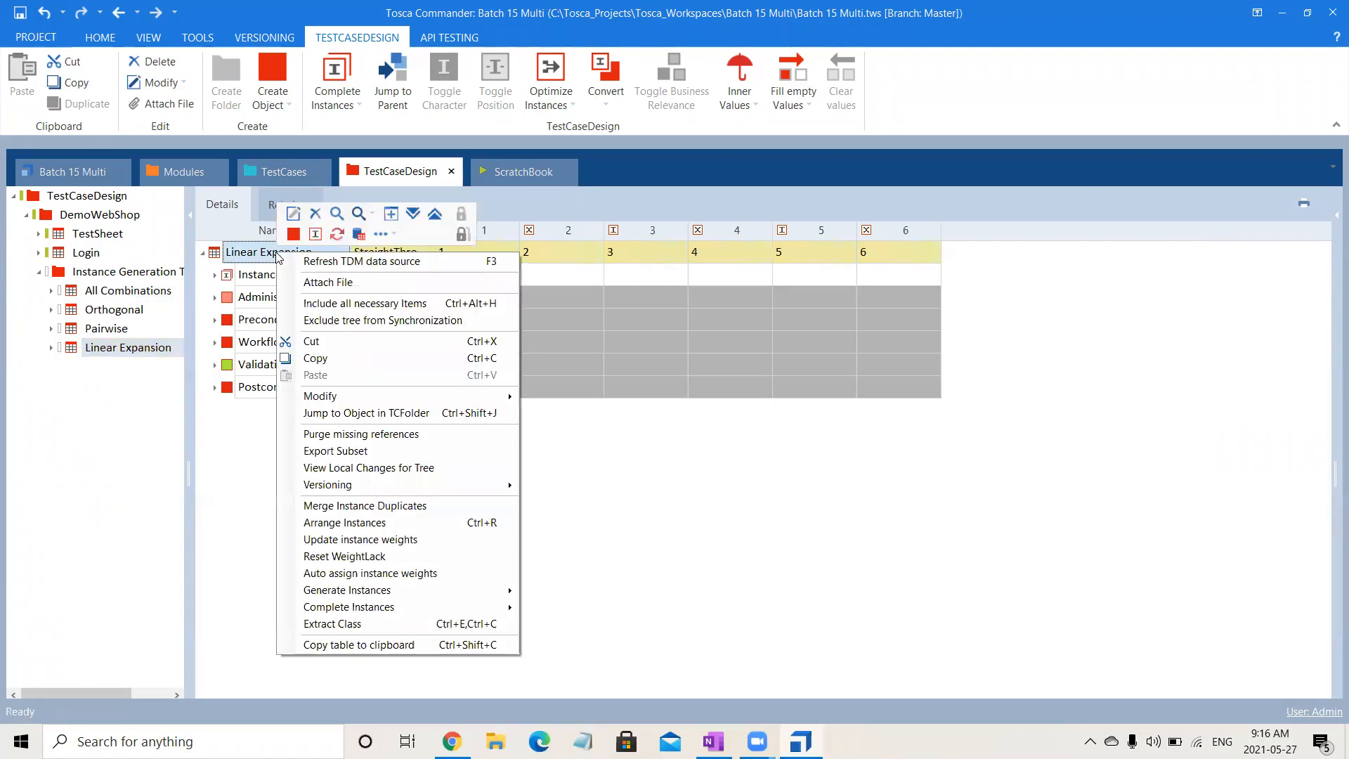
left_click(415, 215)
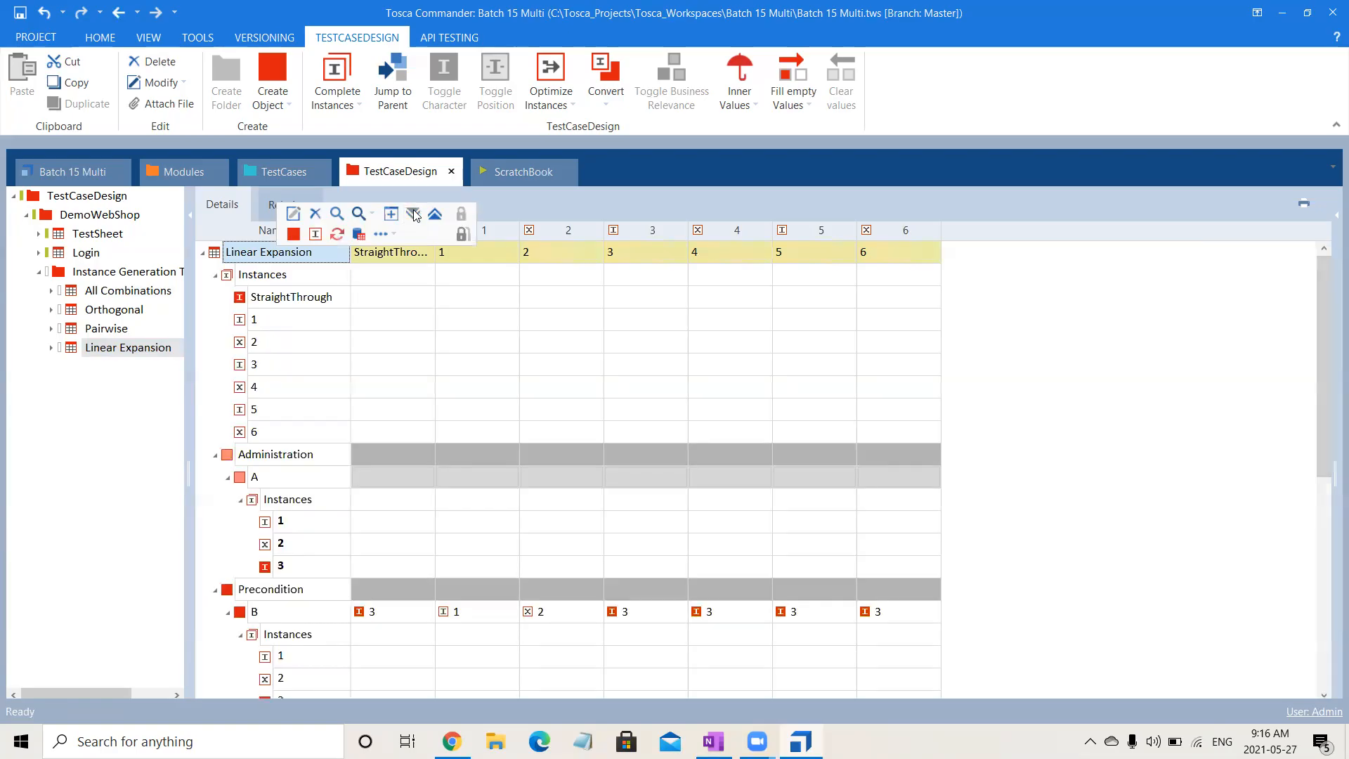
left_click(215, 275)
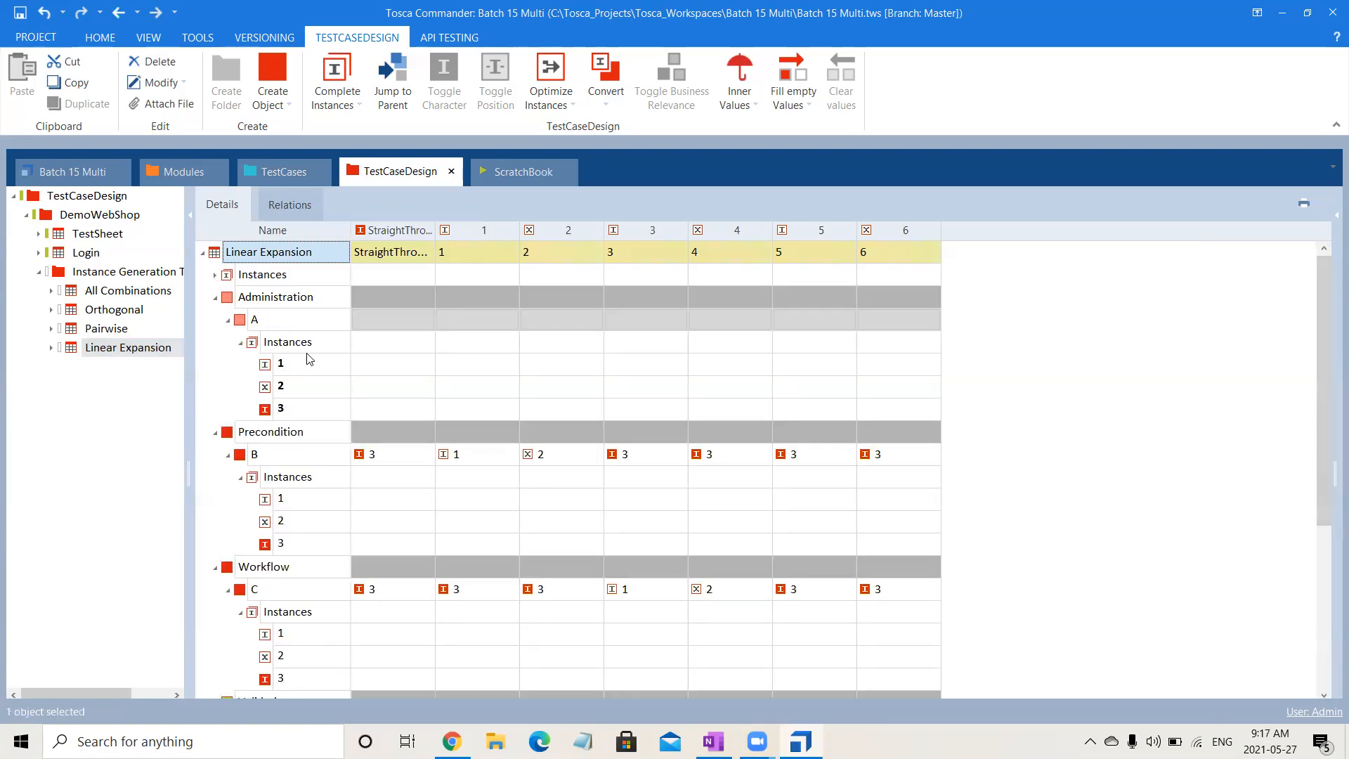
left_click(228, 321)
left_click(229, 365)
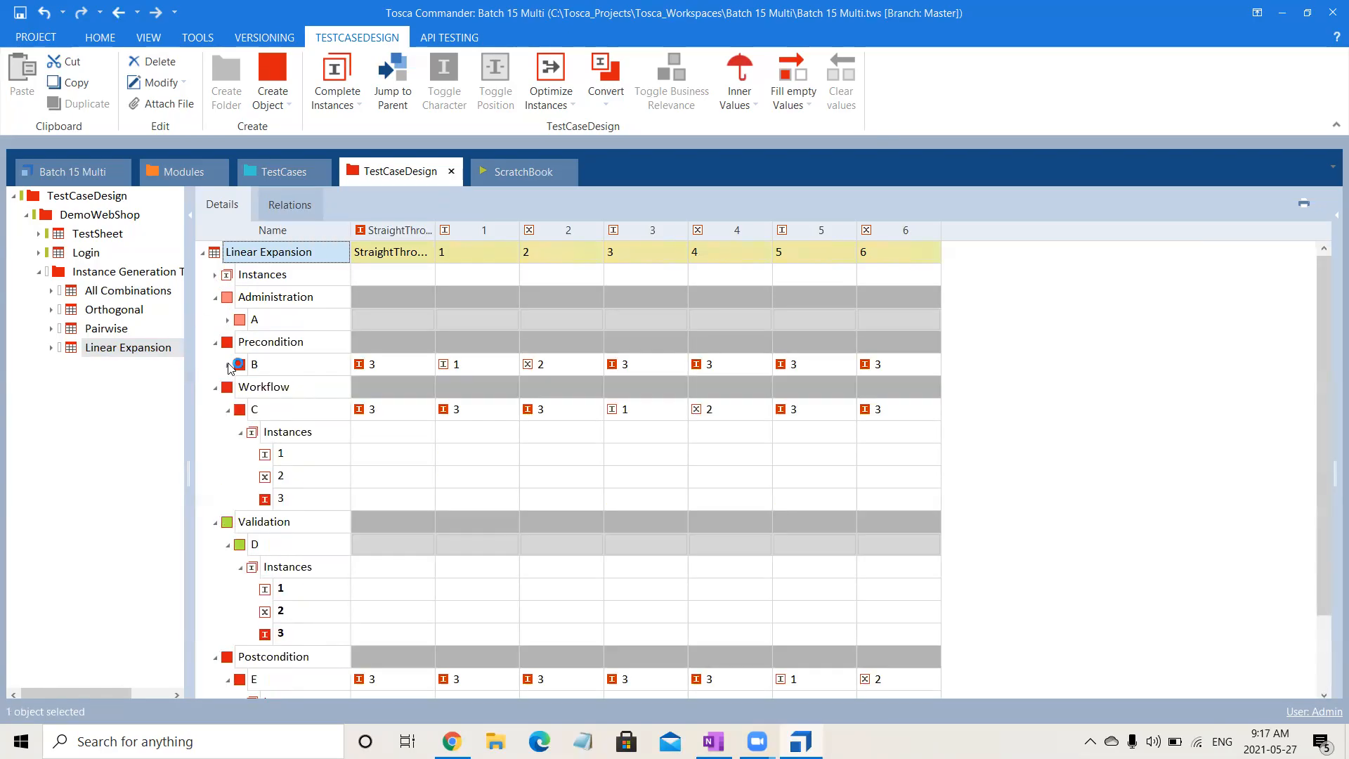
left_click(229, 409)
left_click(228, 455)
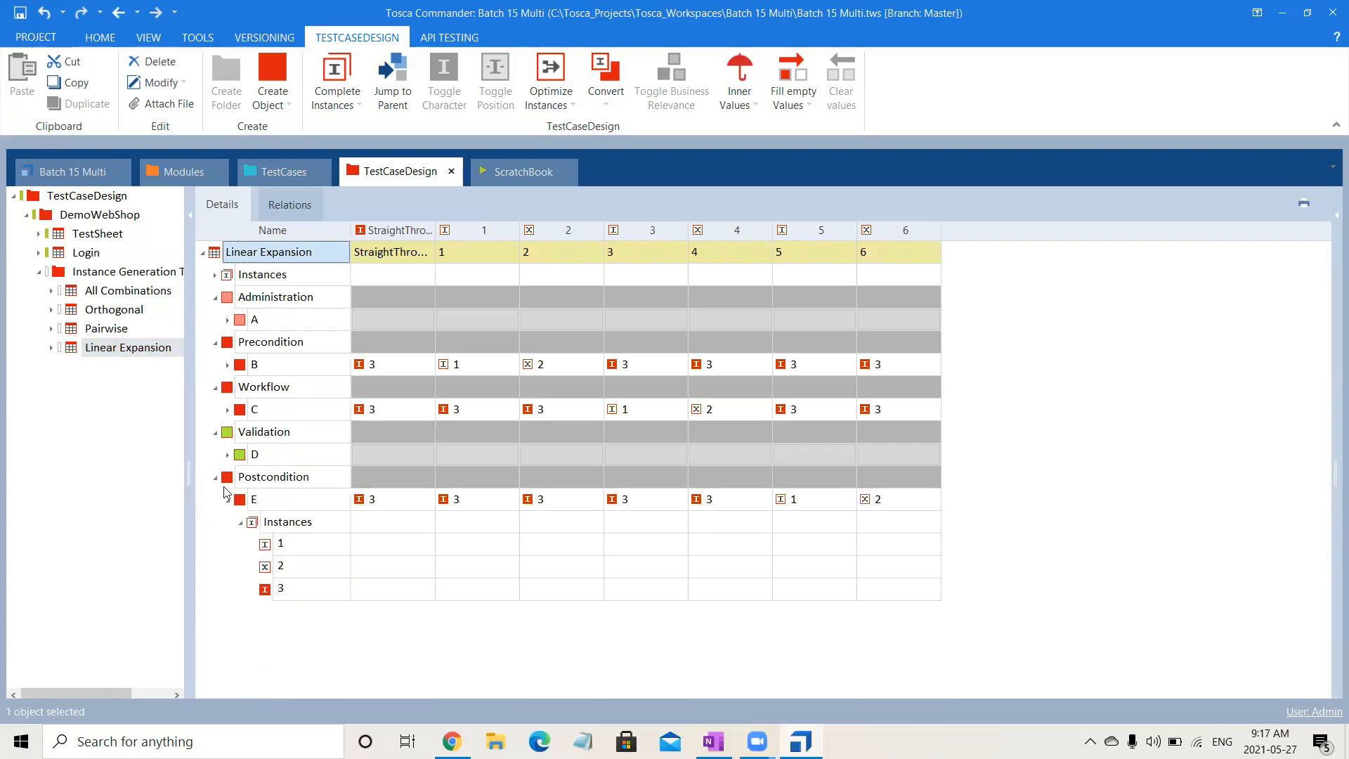
left_click(227, 500)
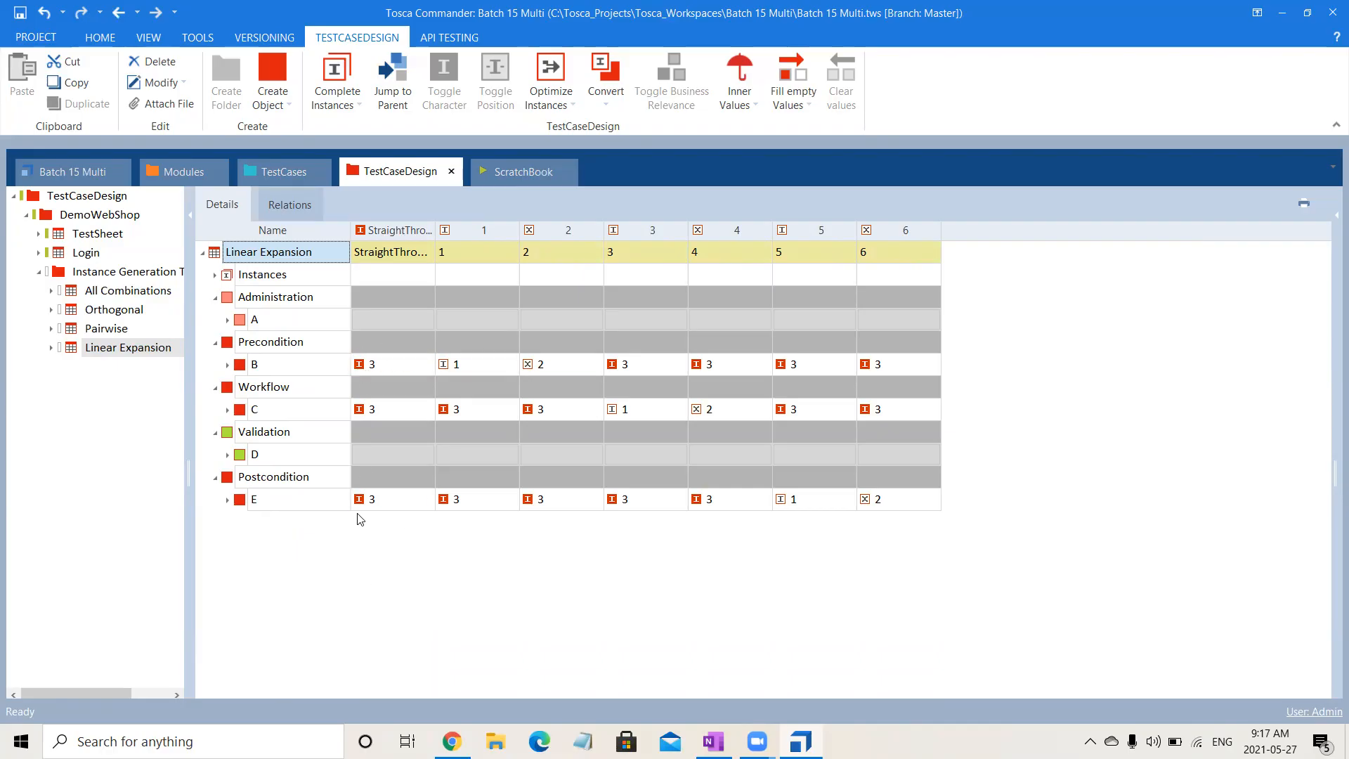
left_click(364, 371)
left_click(463, 366)
left_click(546, 368)
key("alt+Tab")
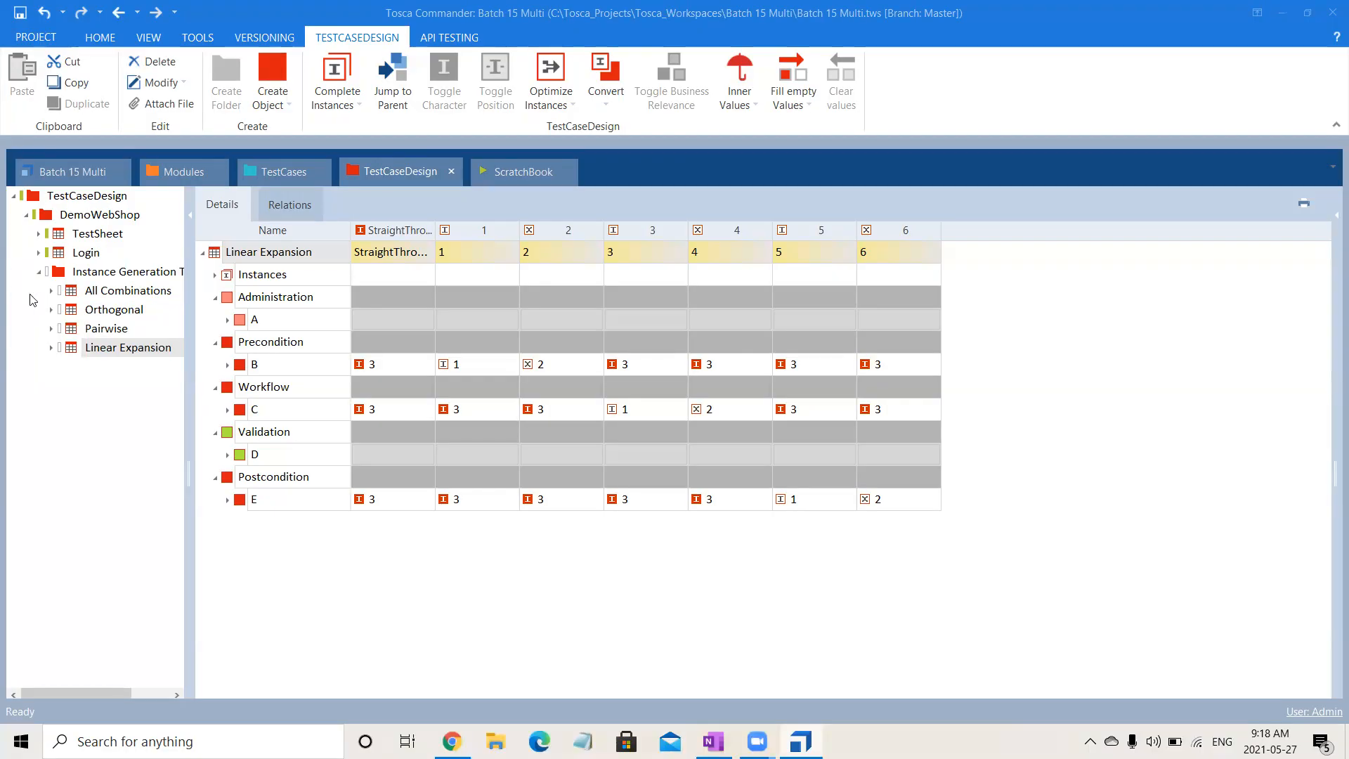
- Undo the generation of the linear expansion instances and the deletion of the three spare TestSheets
left_click(96, 350)
key("ctrl+z")
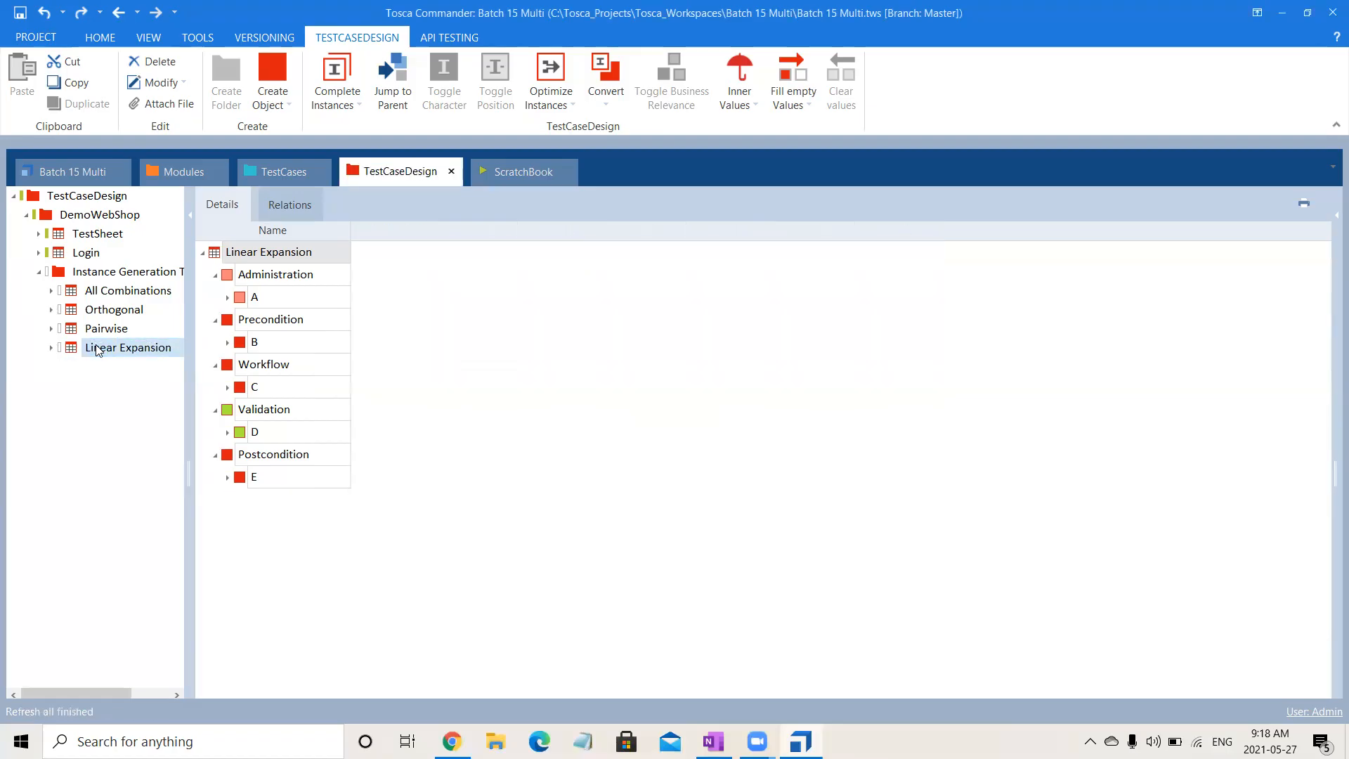
key("ctrl+z")
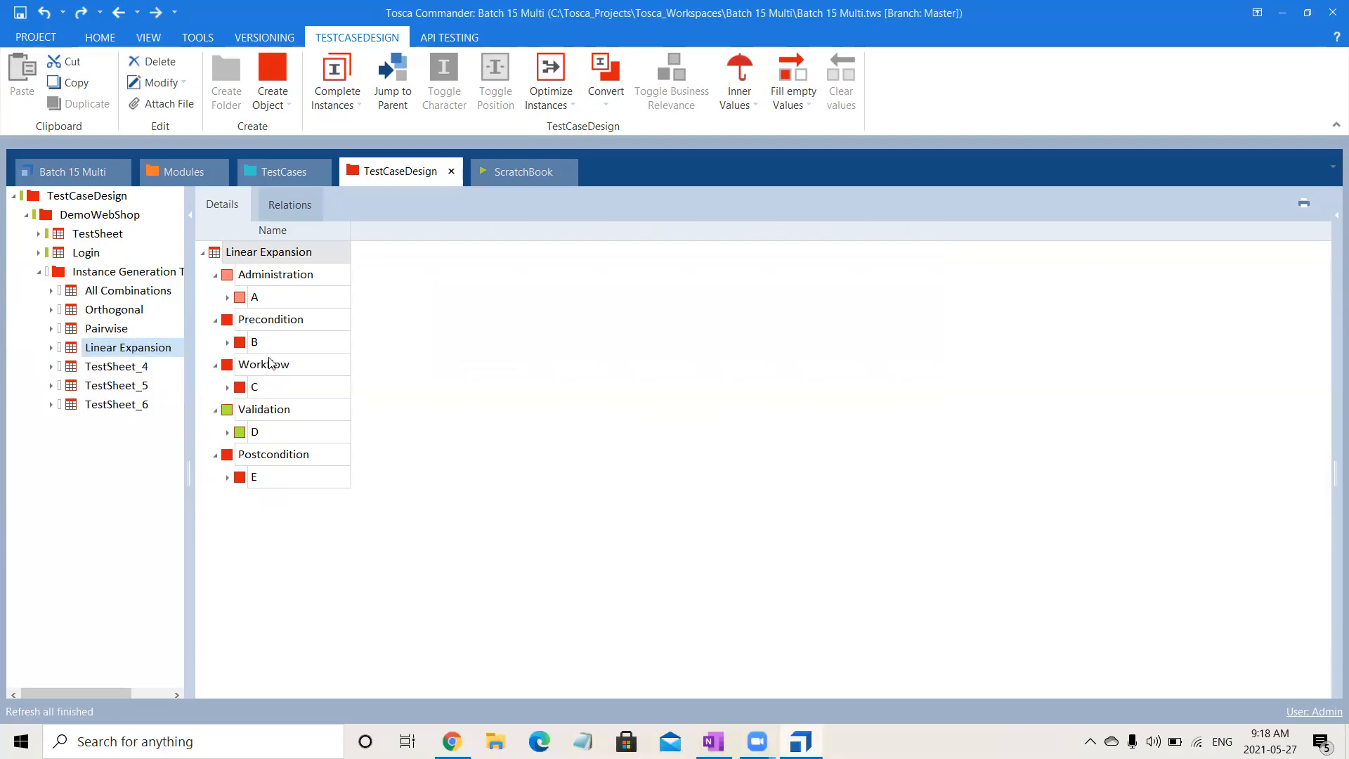
- Delete instance 3 of attribute B under Precondition in the Linear Expansion sheet
left_click(227, 343)
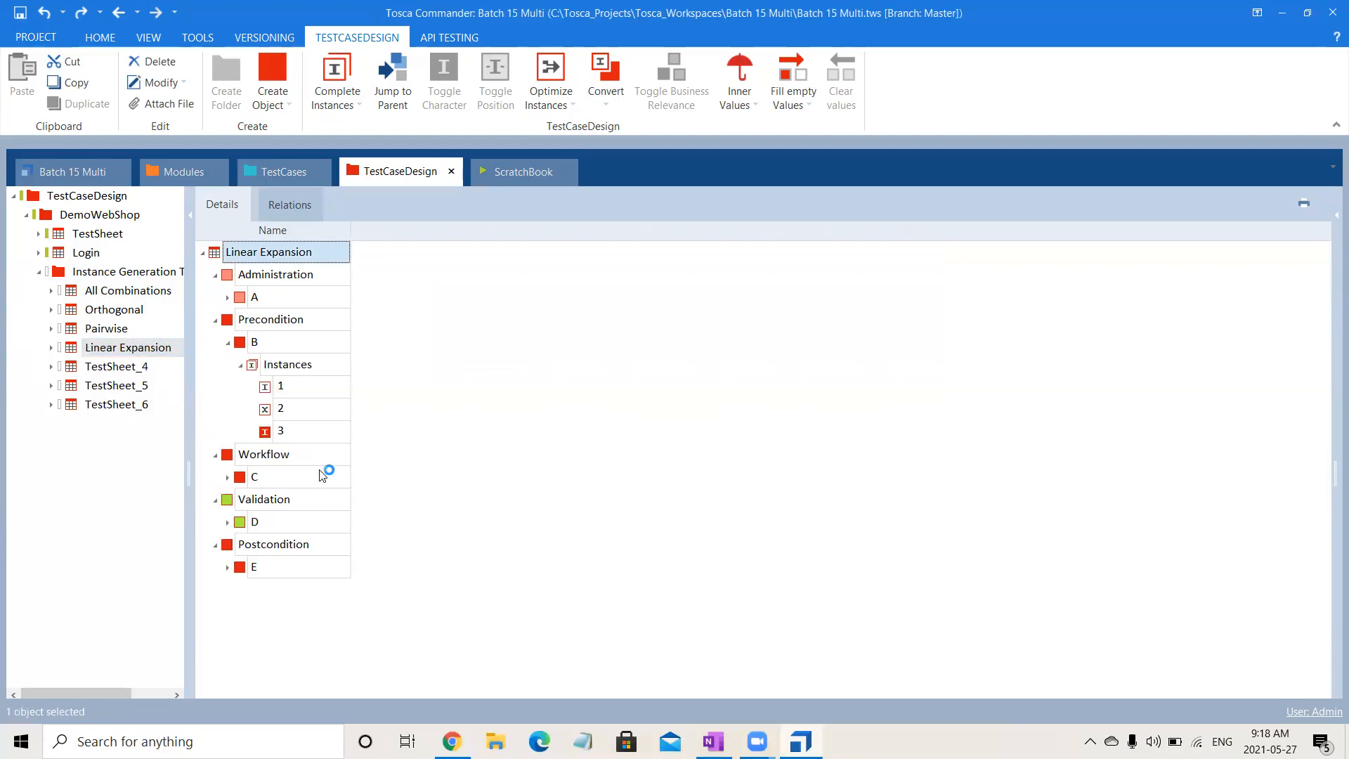
left_click(315, 435)
key("Delete")
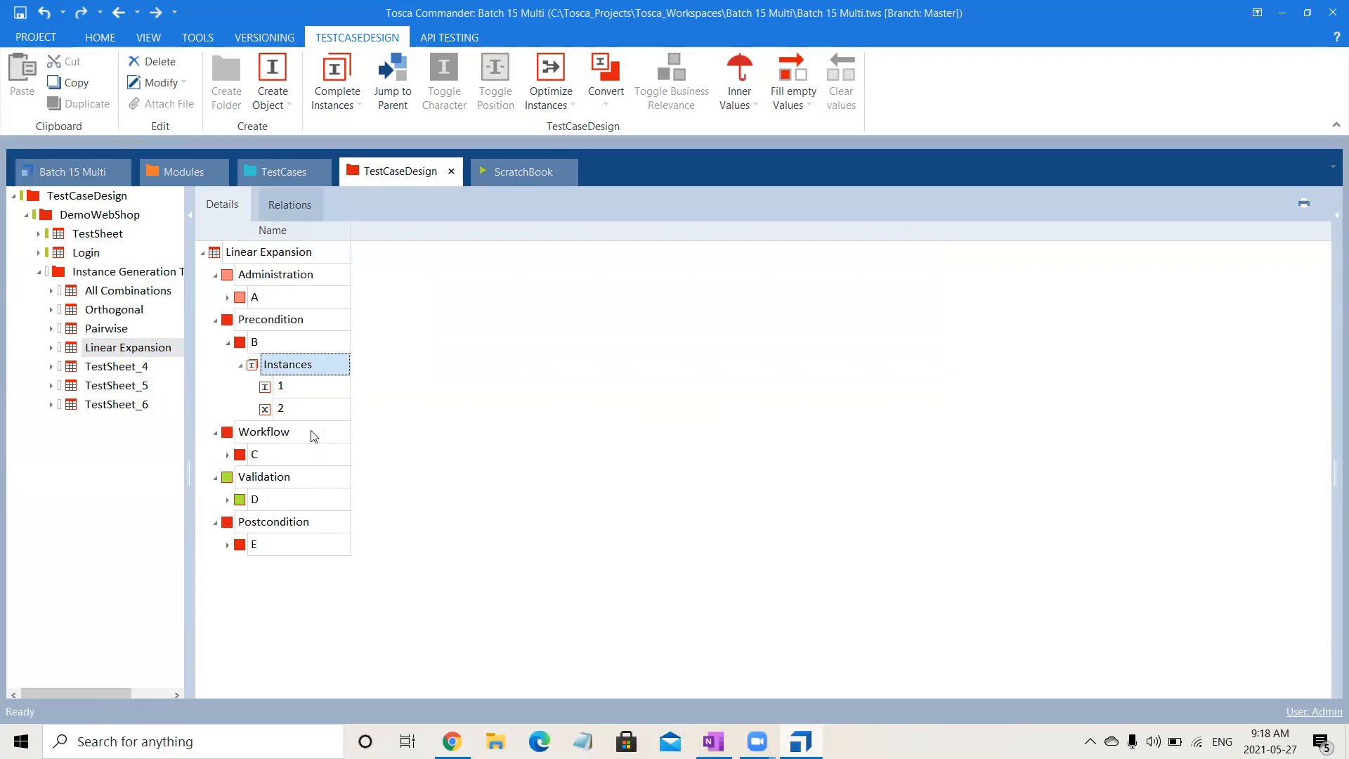
left_click(312, 393)
- Try to generate Linear expansion instances without a StraightThrough instance for B, read the message and dismiss it
left_click(143, 349)
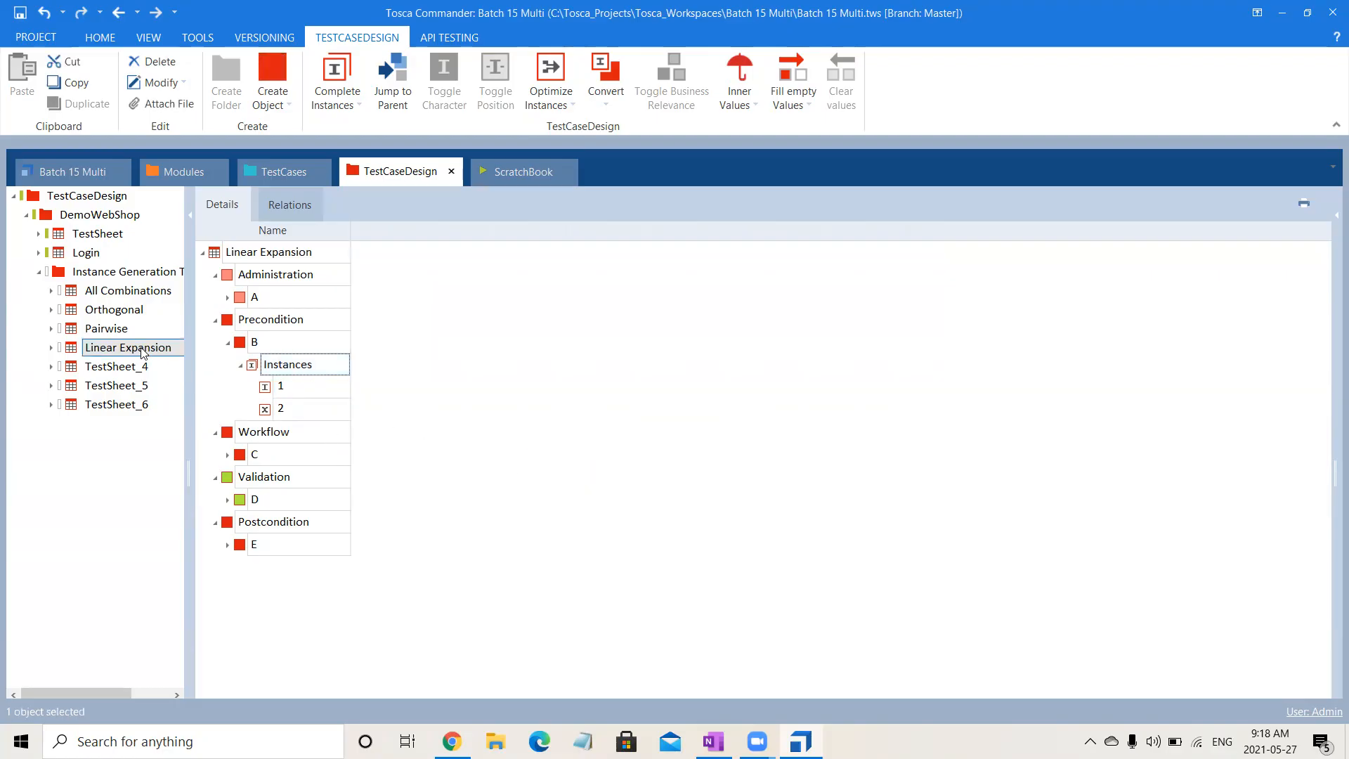
right_click(141, 349)
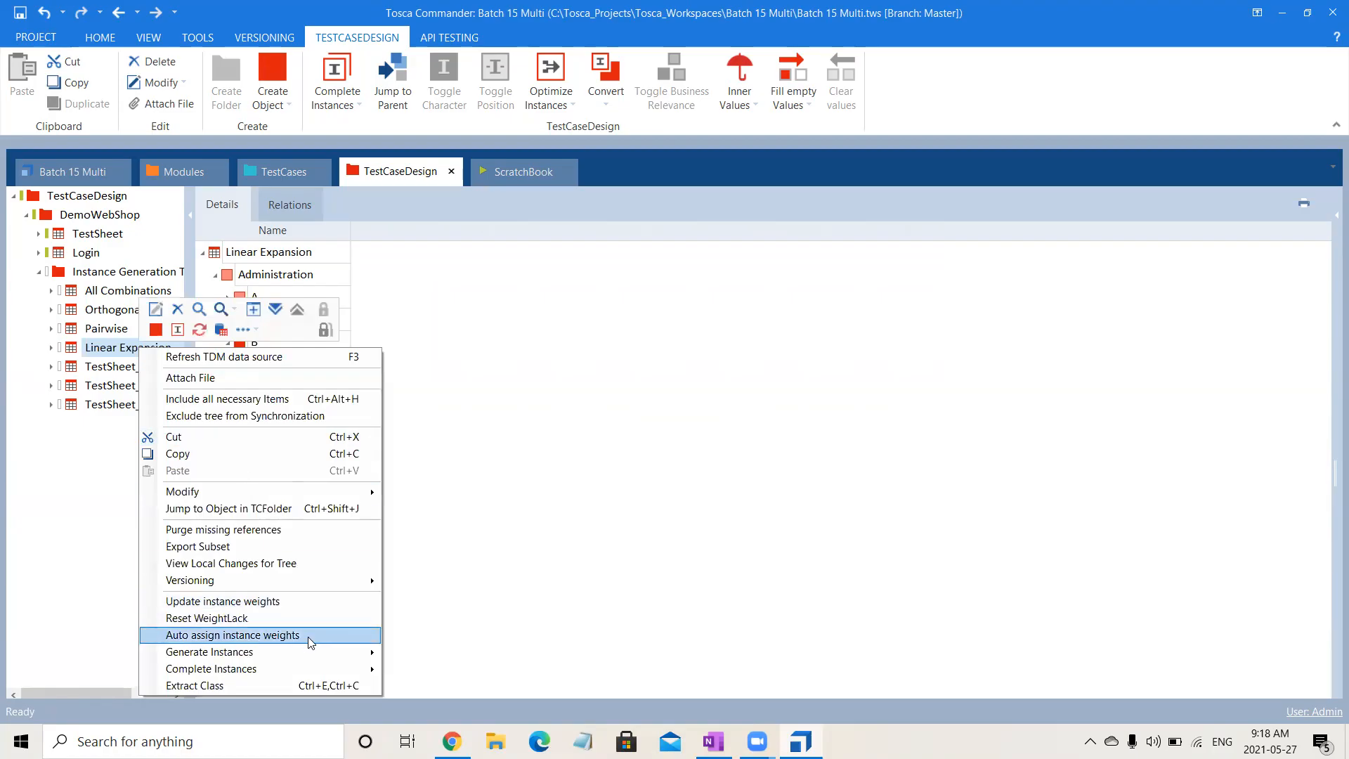
mouse_move(330, 652)
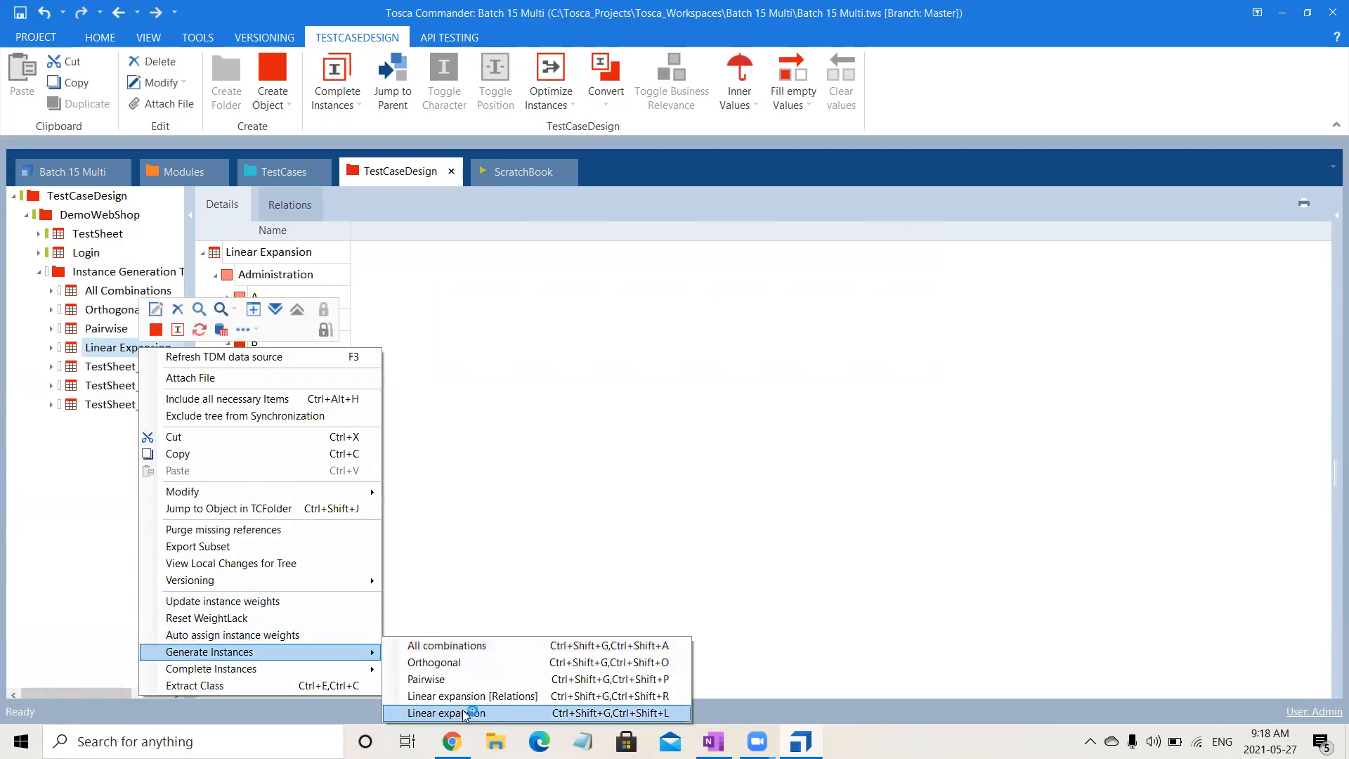
left_click(462, 713)
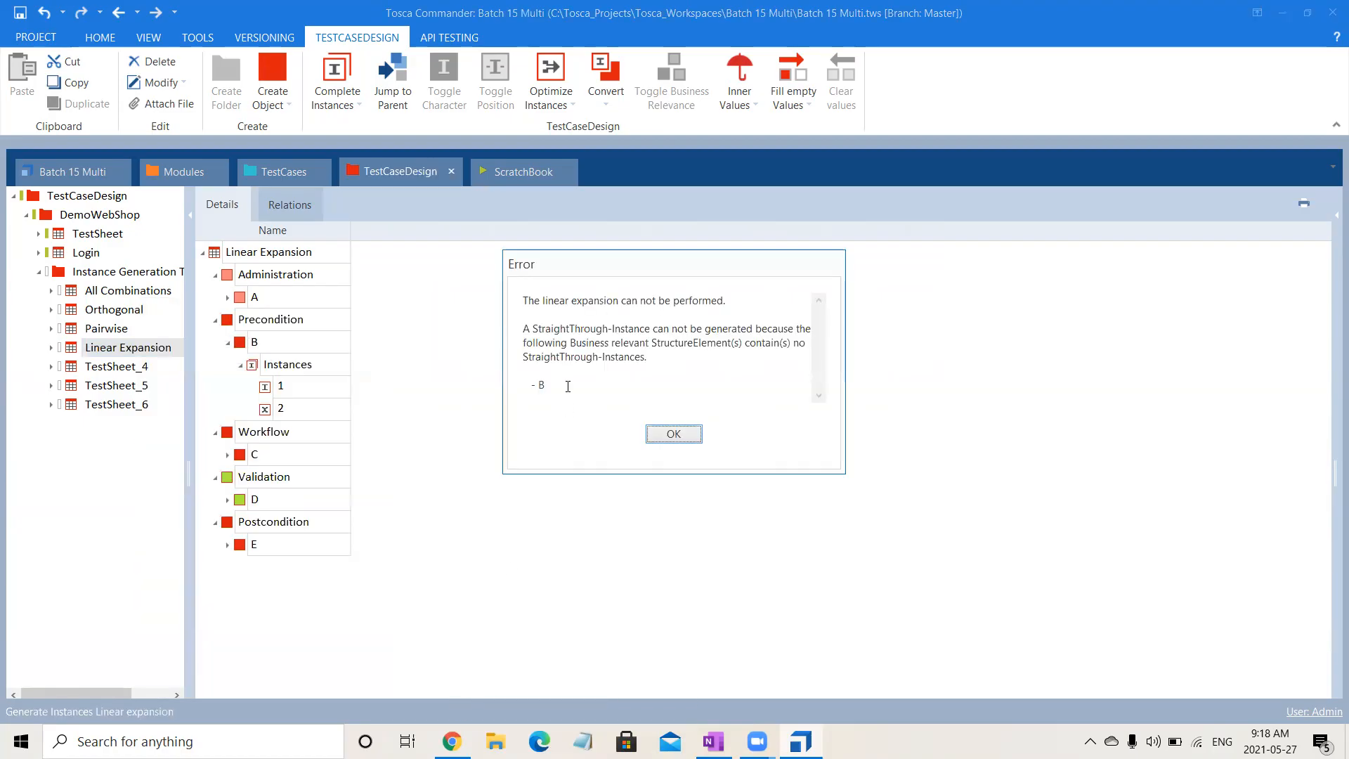
left_click_drag(546, 300, 635, 320)
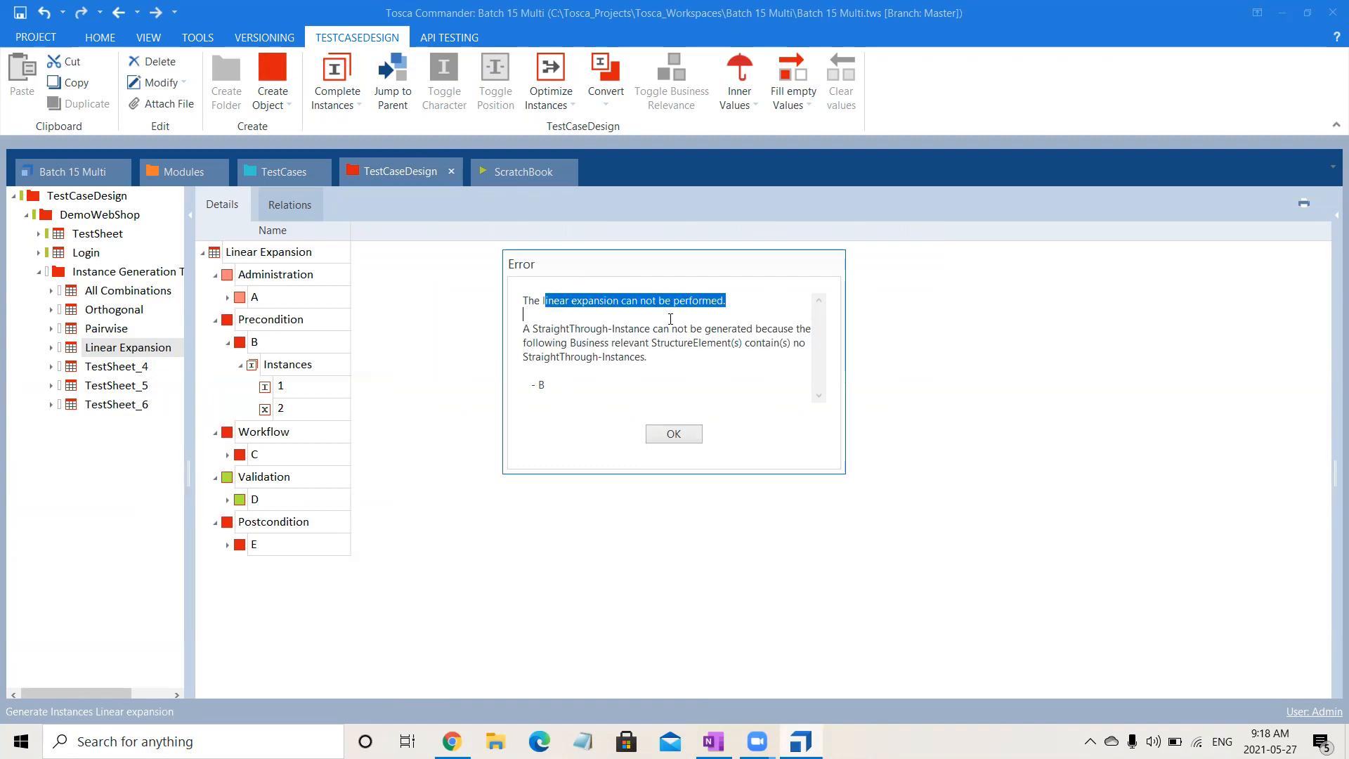
left_click(651, 344)
left_click_drag(544, 327, 599, 386)
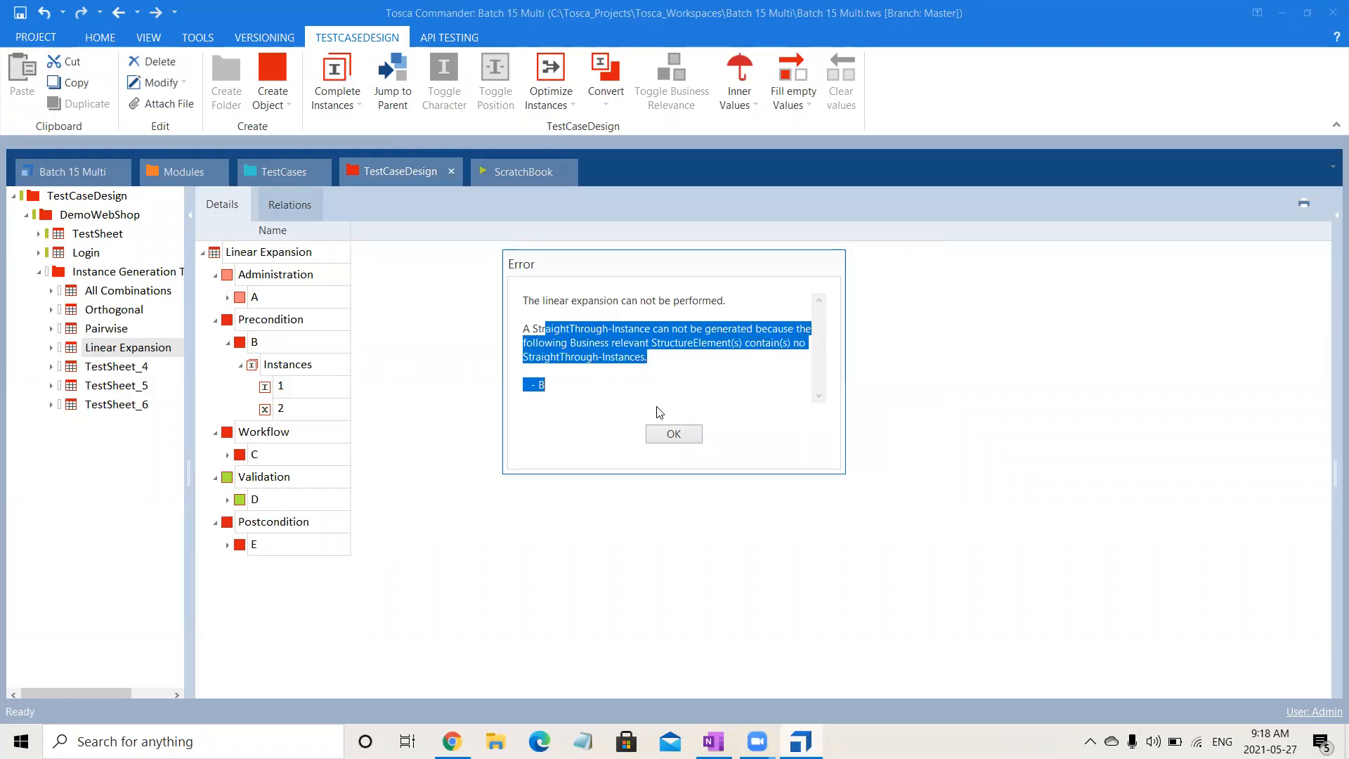
left_click(695, 434)
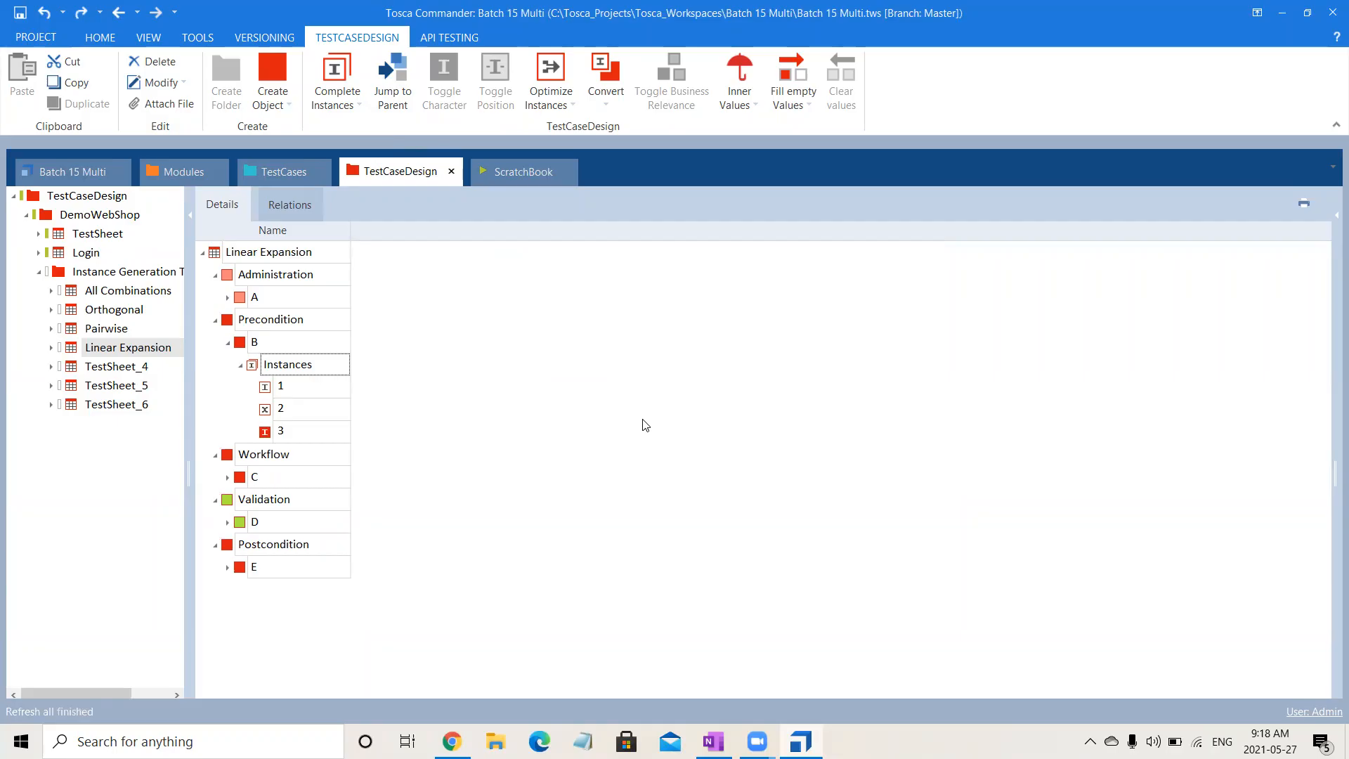
- Generate Linear expansion instances for the Linear Expansion sheet with B's instance 3 in place, and collapse B's instance list
left_click(260, 258)
right_click(260, 258)
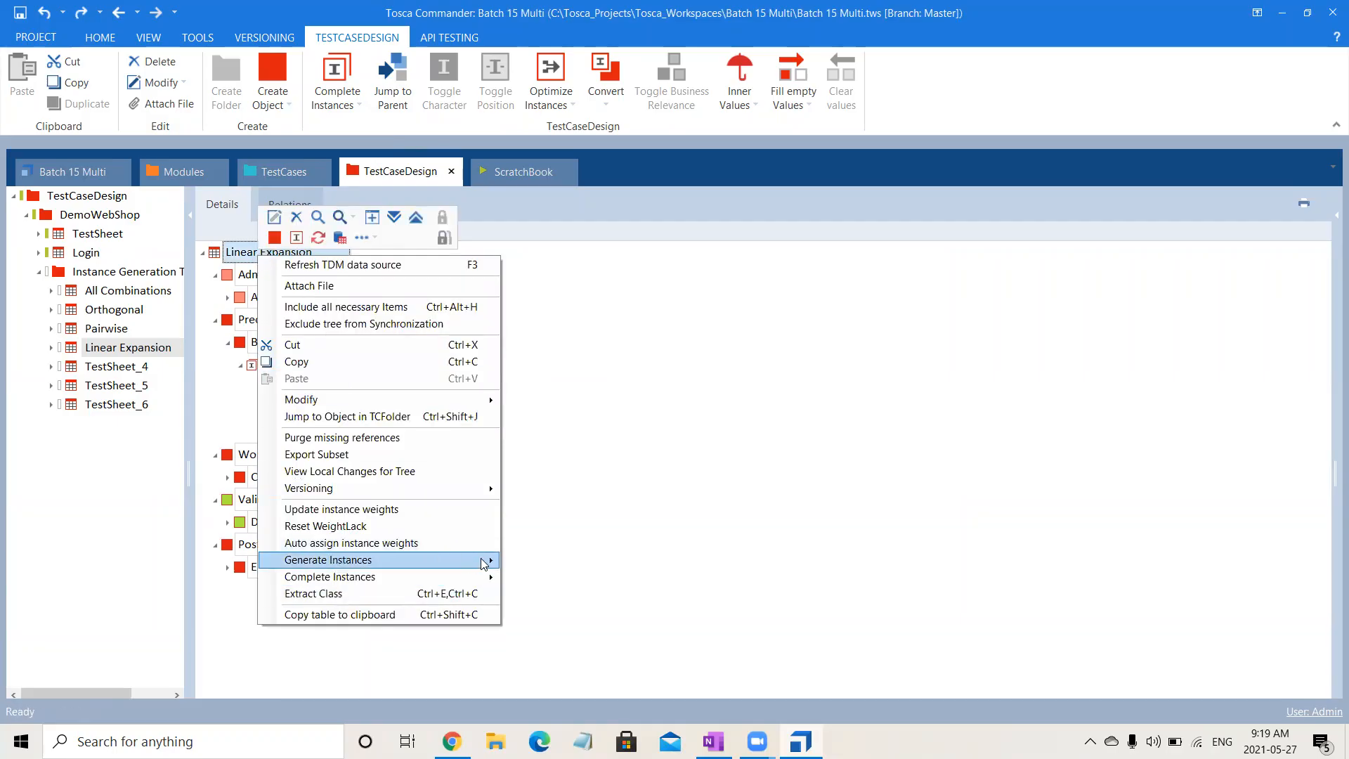
mouse_move(482, 560)
left_click(547, 631)
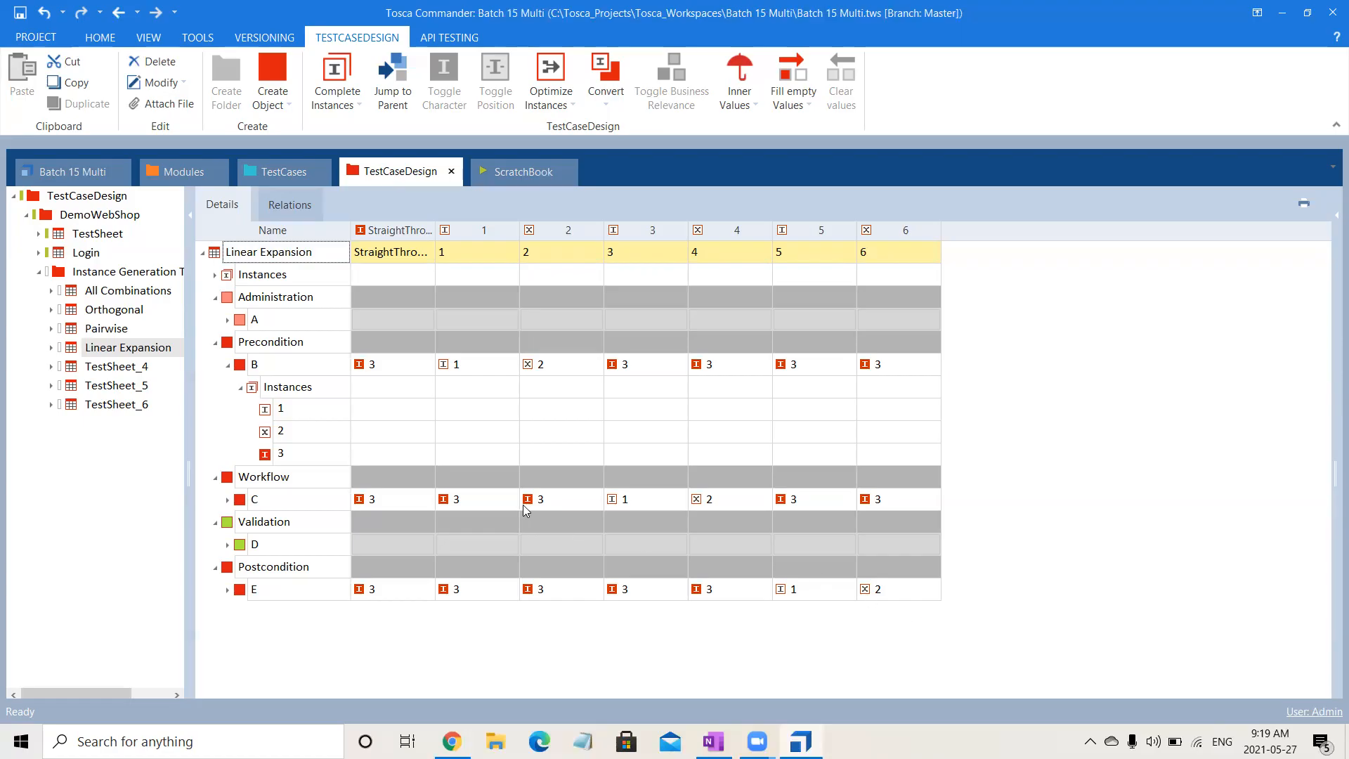
left_click(229, 366)
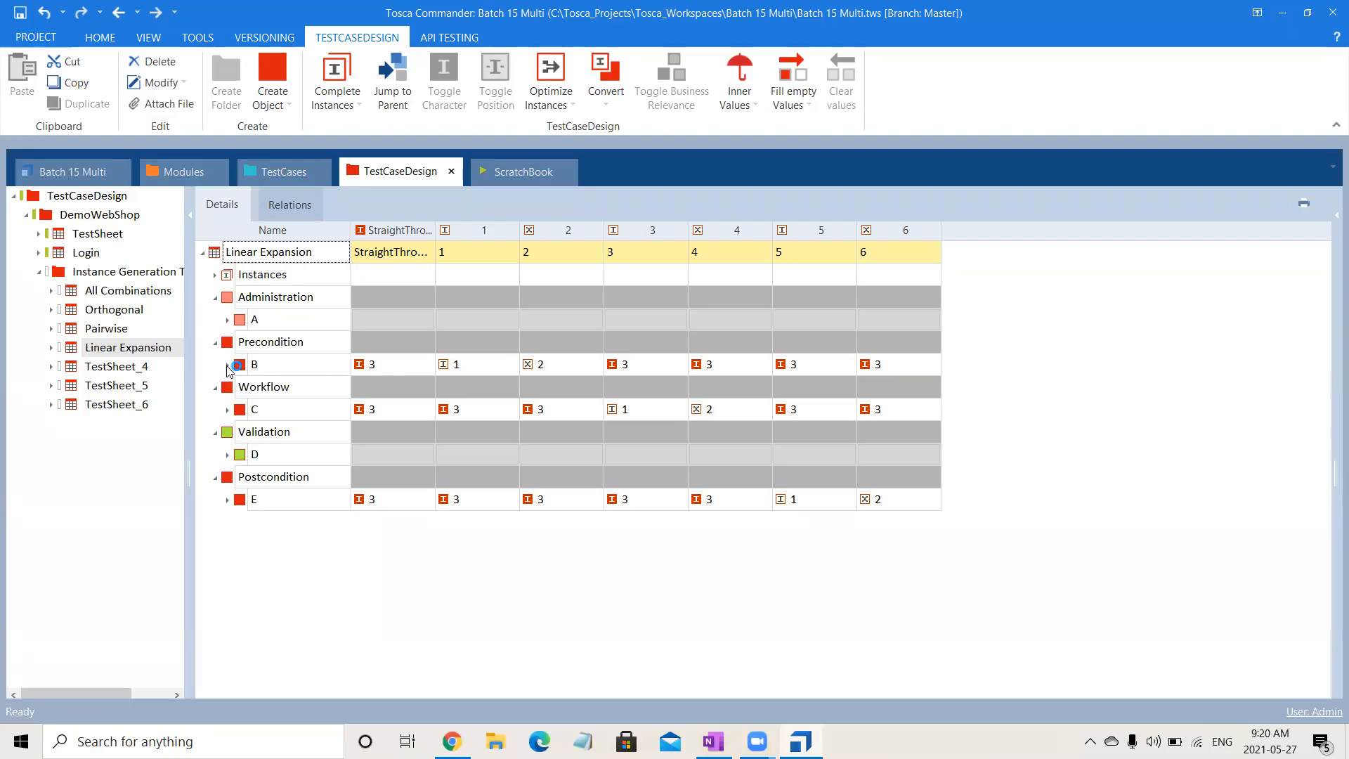
- Remove the unused TestSheet_4, TestSheet_5 and TestSheet_6 from the Instance Generation Techniques folder
left_click(108, 368)
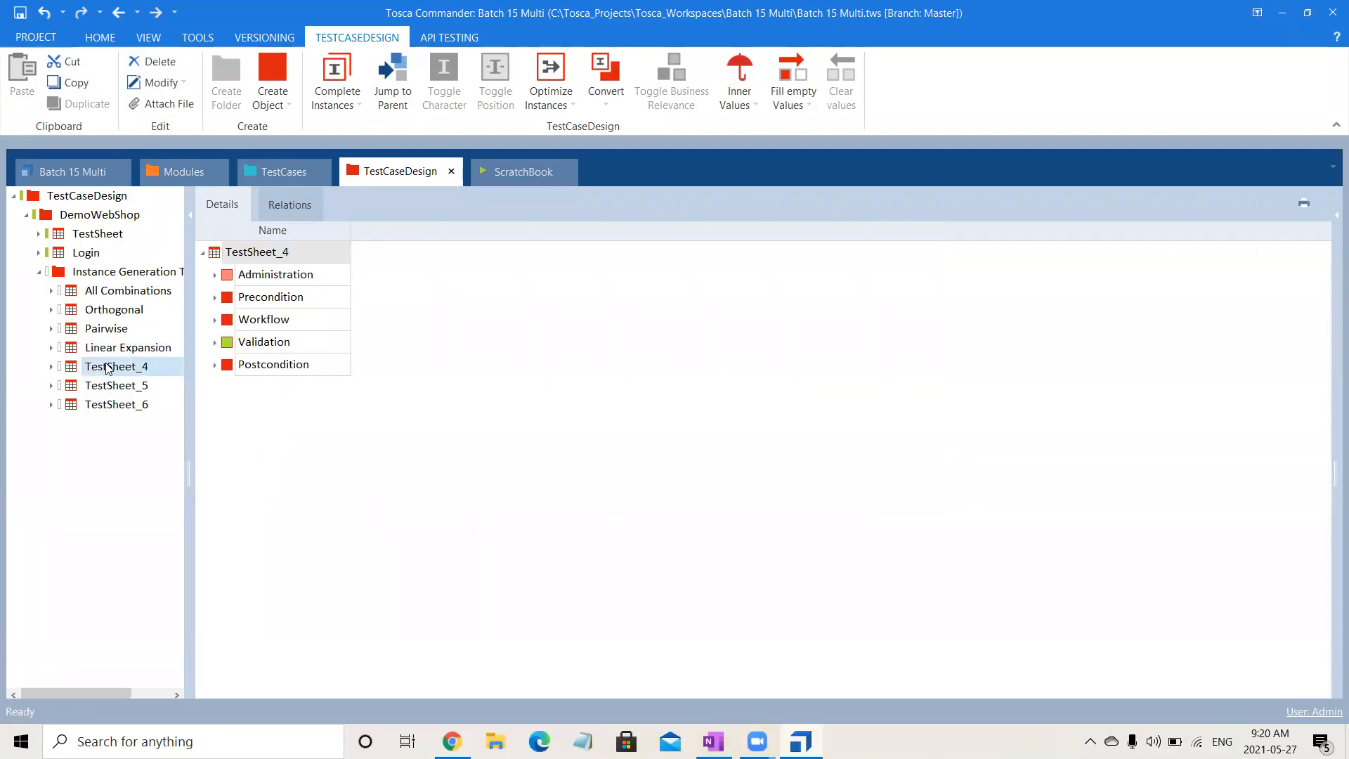
key("shift+Down")
key("shift+Down")
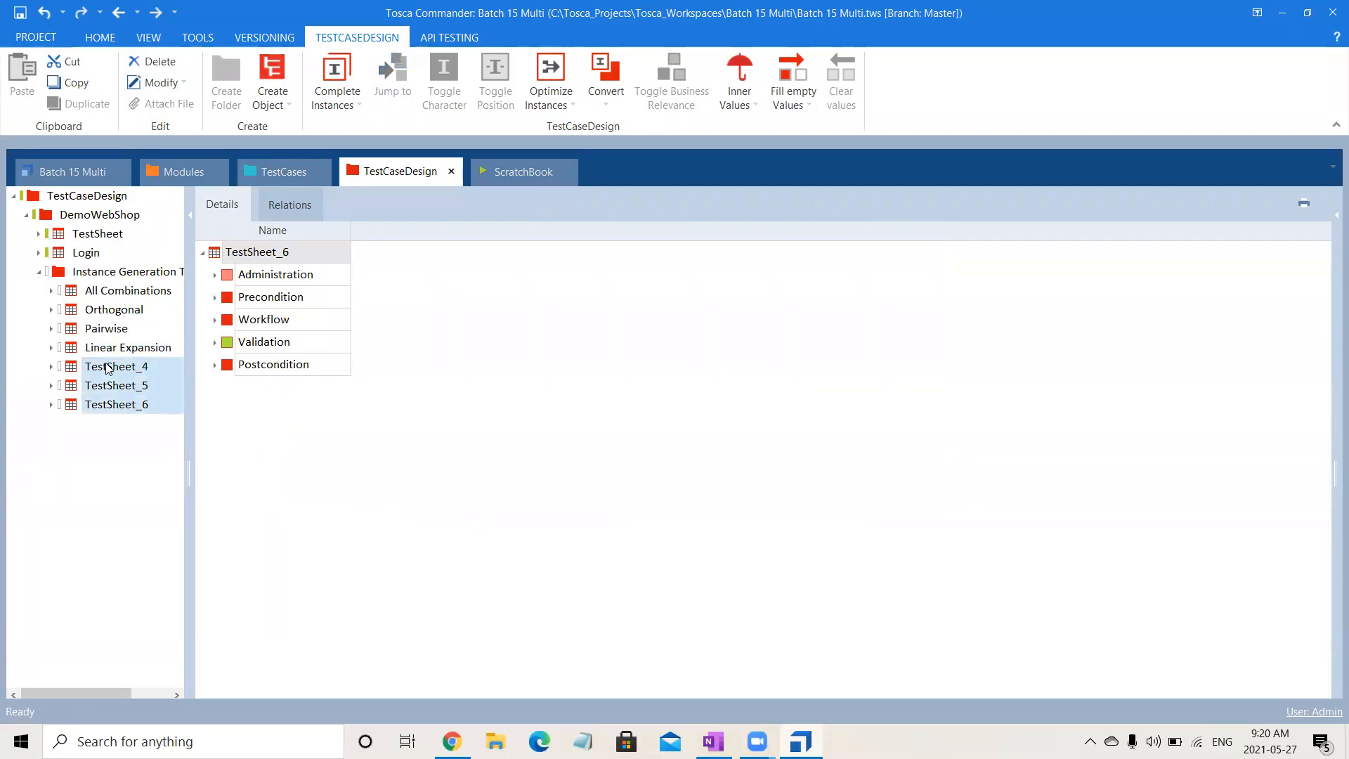
key("Delete")
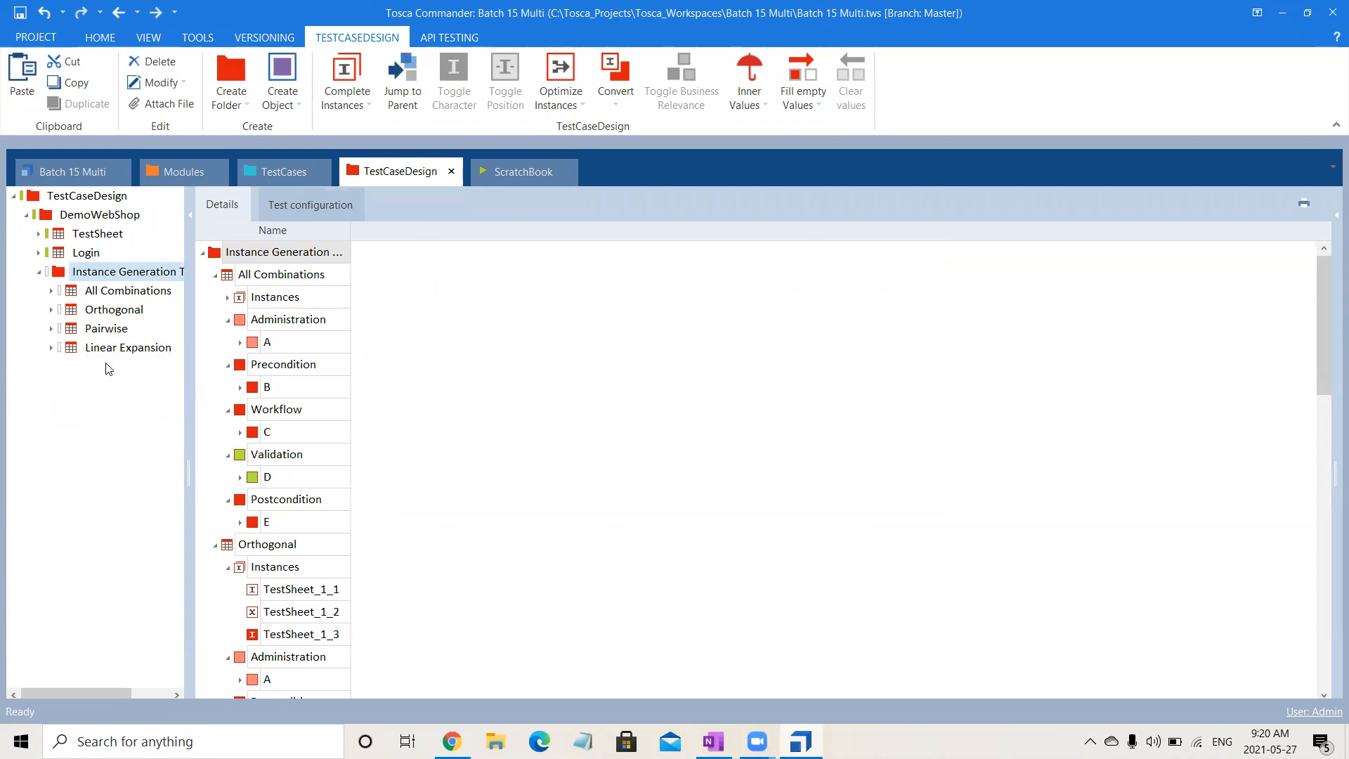
- Save the project and check in all changes
key("ctrl+s")
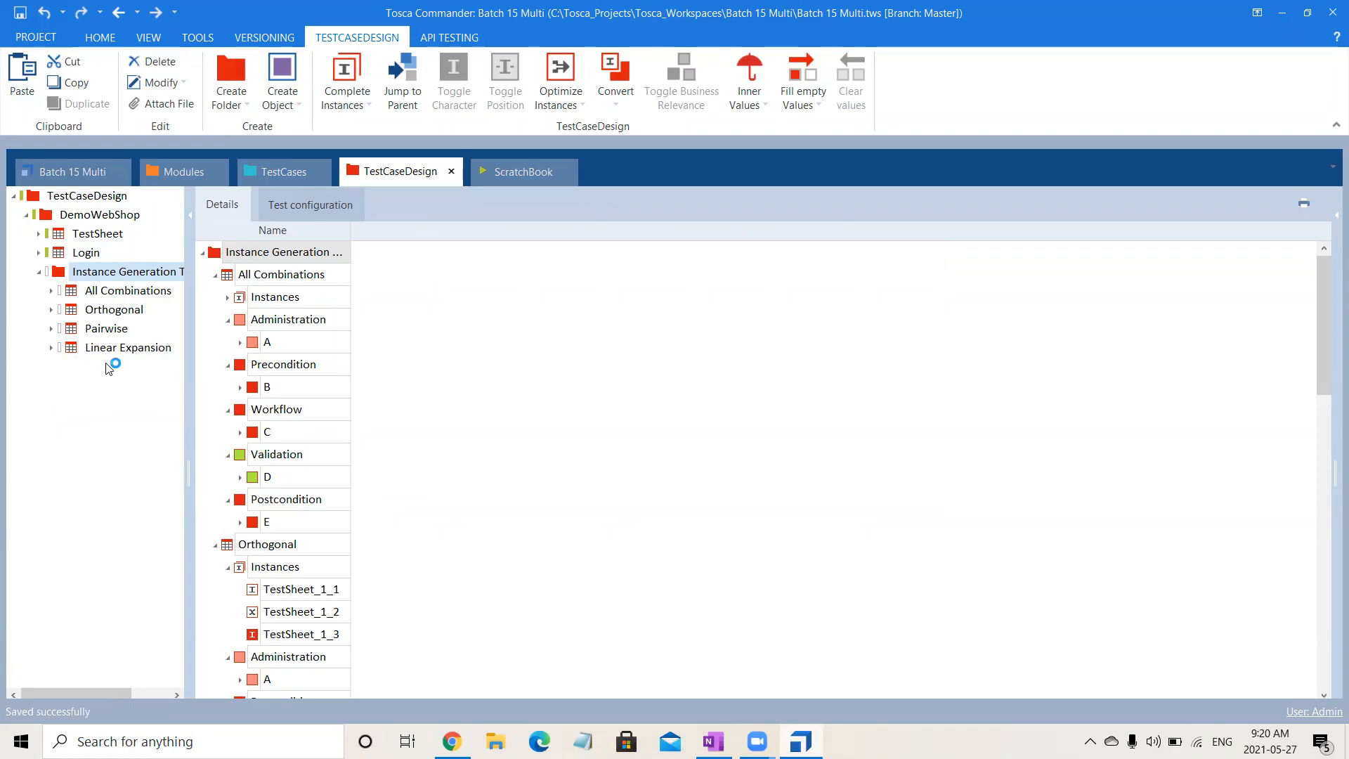
left_click(97, 41)
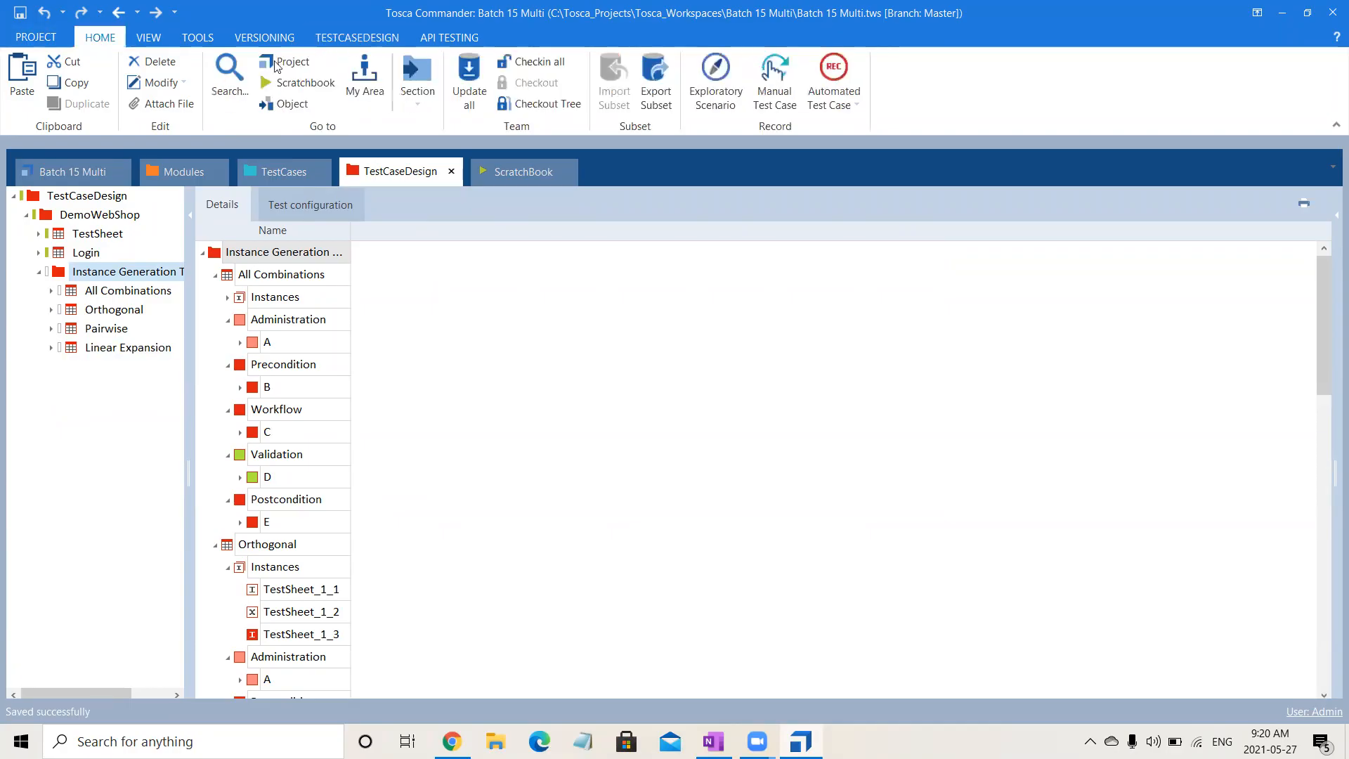
left_click(548, 52)
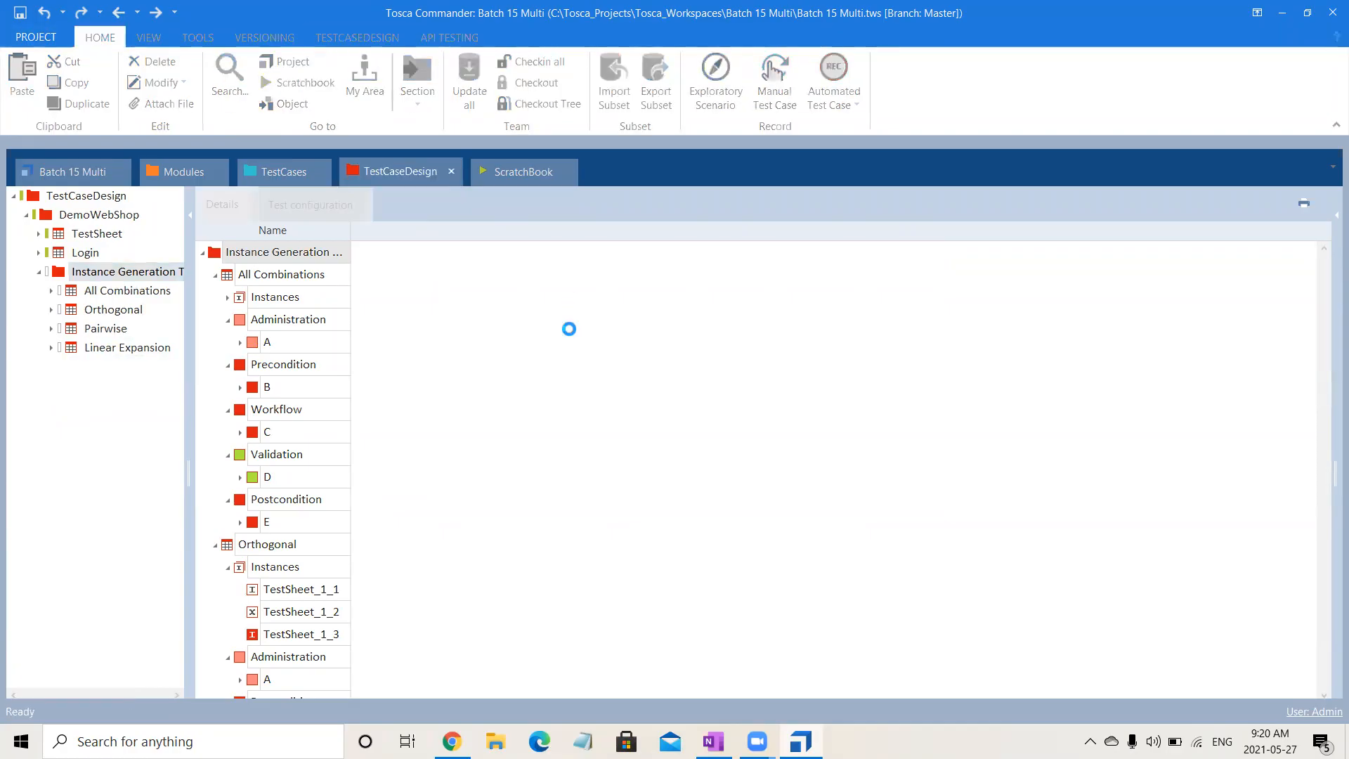